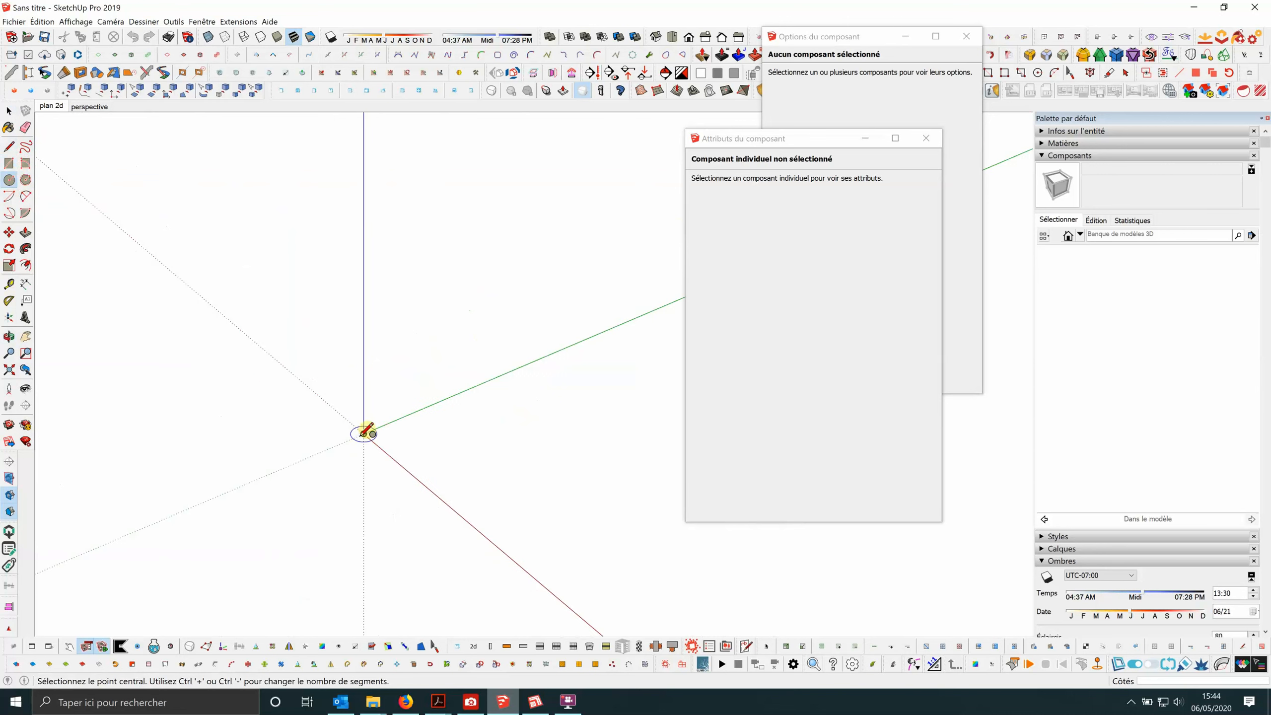
# Draw a circle centred on the origin on the ground plane, with a radius of about 0.24 m.
pyautogui.click(336, 419)
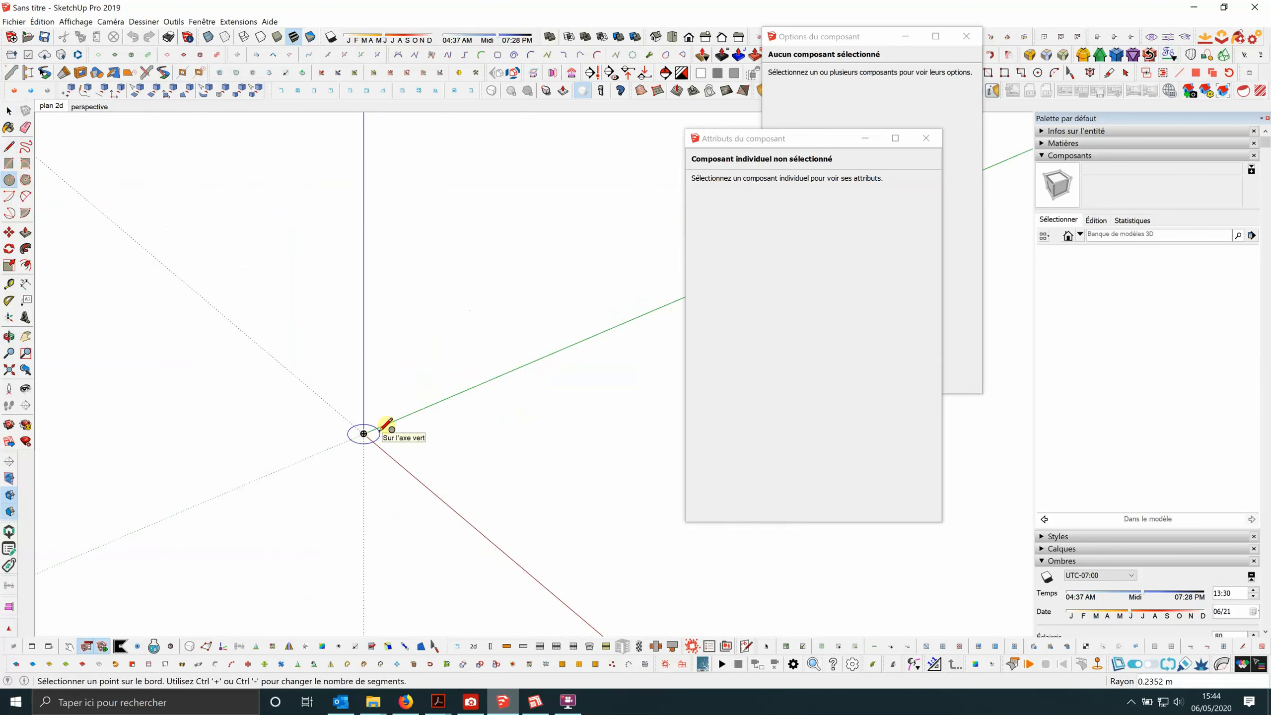
pyautogui.click(383, 424)
pyautogui.scroll(-2, 406, 369)
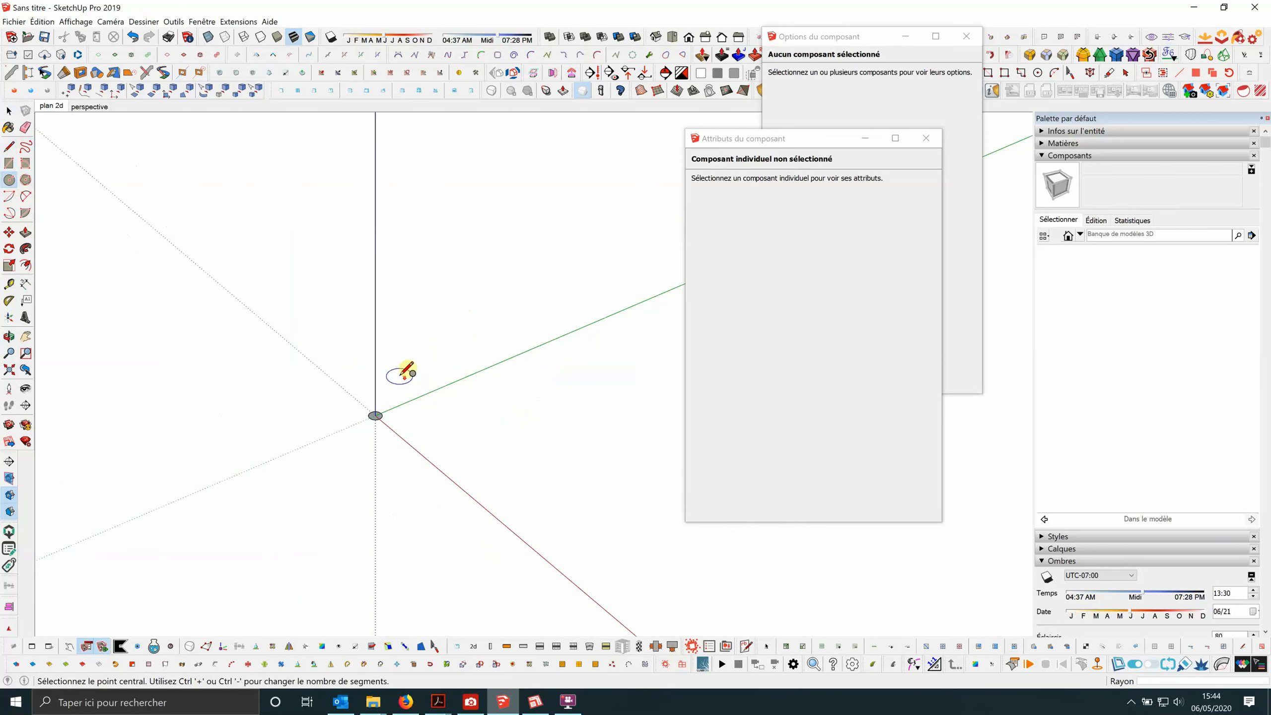
pyautogui.click(8, 110)
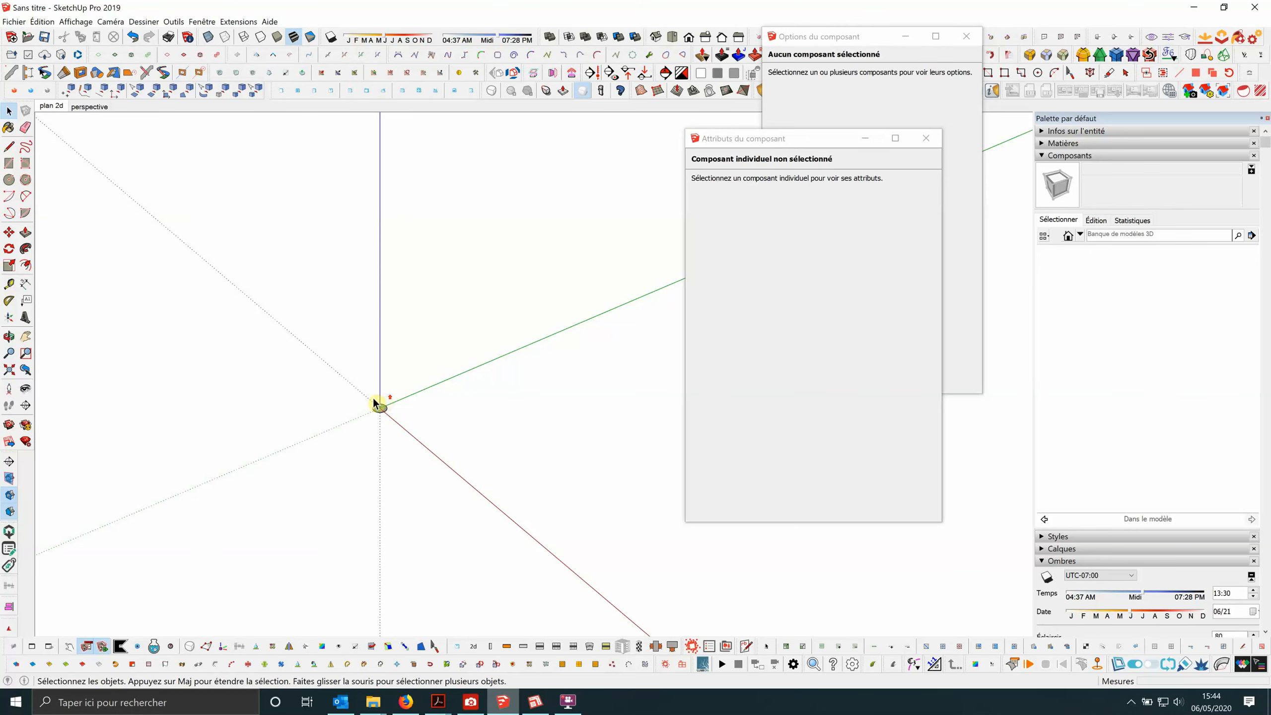
# Push/Pull the circular face upward by about 0.20 m to form a short cylinder.
pyautogui.scroll(3, 377, 403)
pyautogui.click(25, 232)
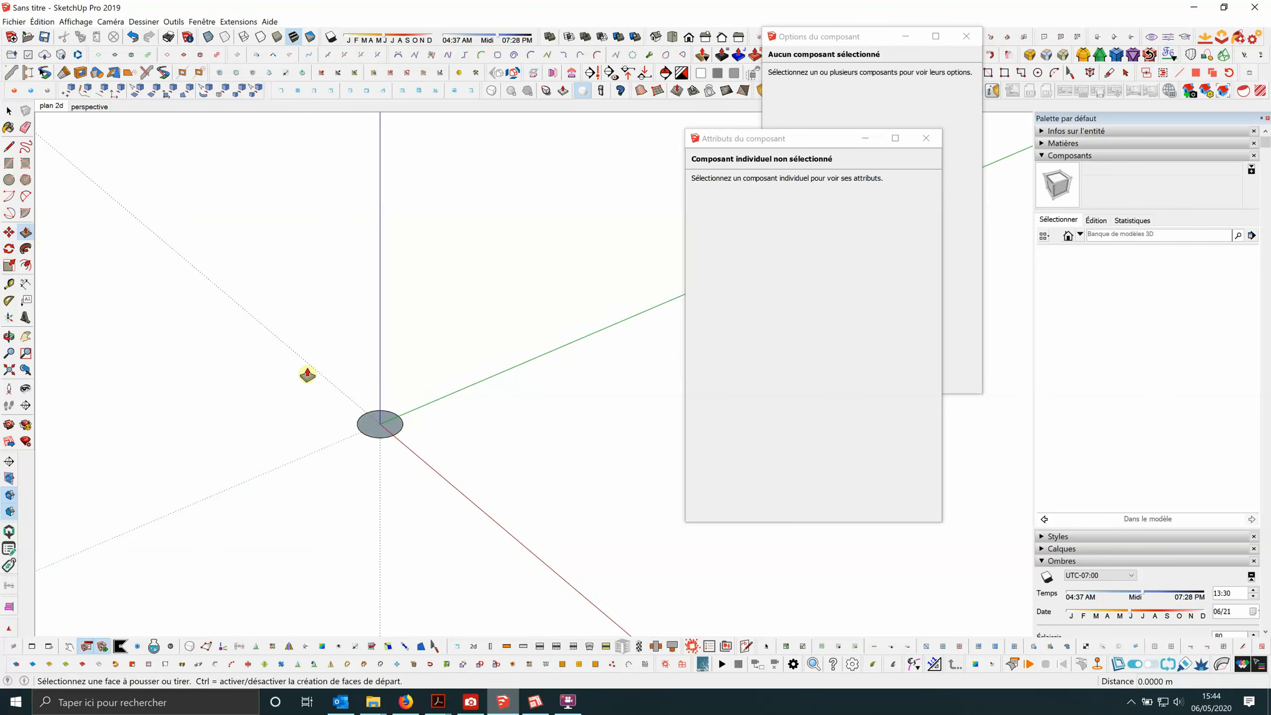
pyautogui.scroll(1, 386, 418)
pyautogui.moveTo(391, 438); pyautogui.dragTo(406, 394)
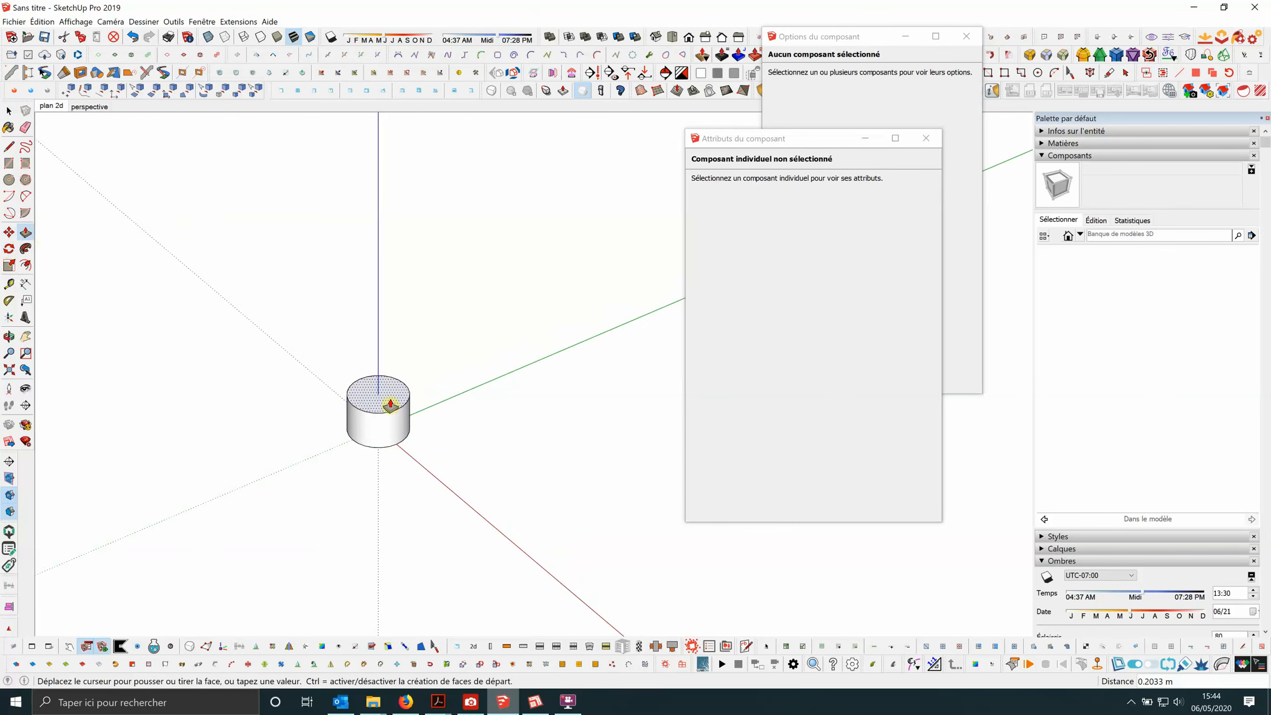
pyautogui.scroll(-1, 406, 395)
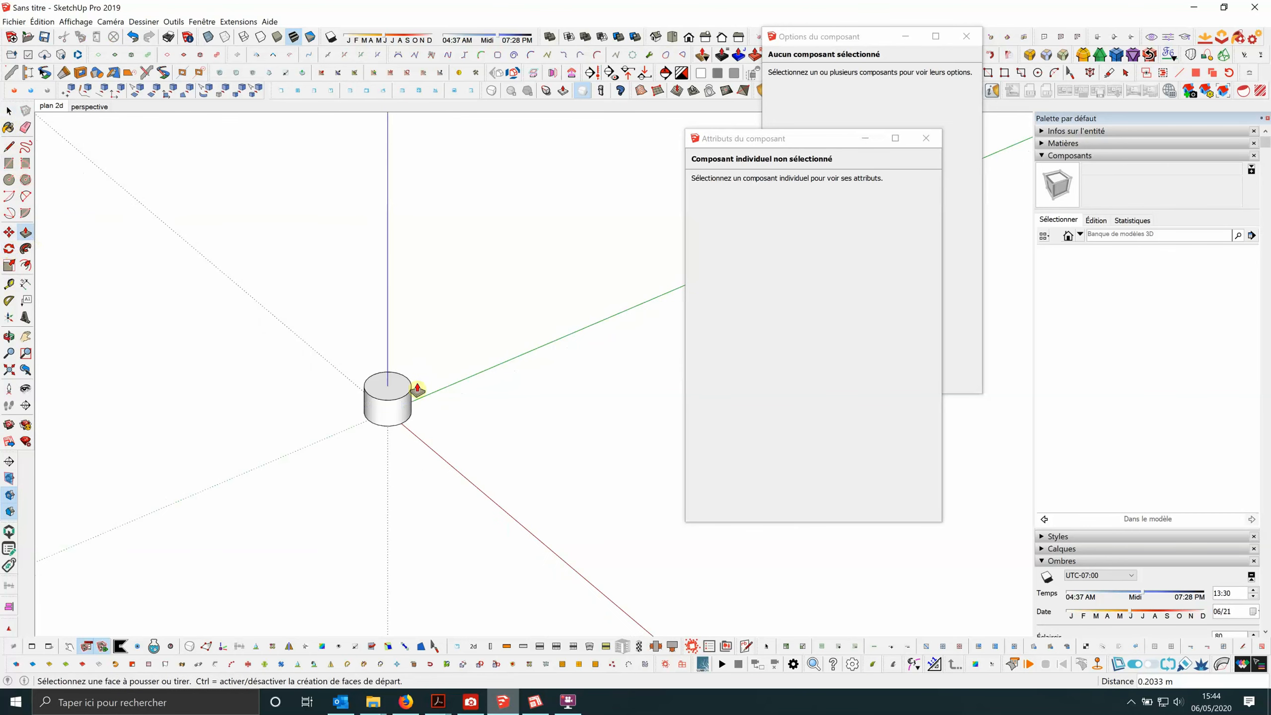
# Delete the top face of the cylinder.
pyautogui.click(8, 114)
pyautogui.scroll(2, 393, 370)
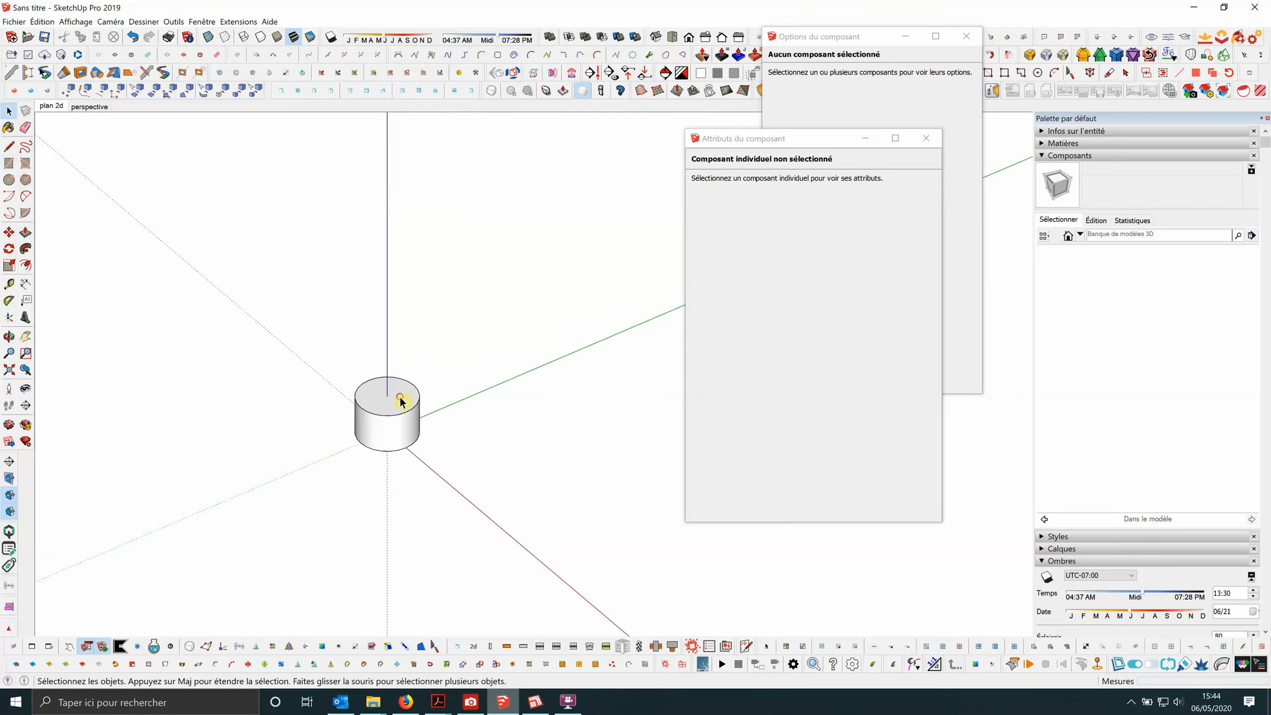
pyautogui.click(403, 401)
pyautogui.press('Delete')
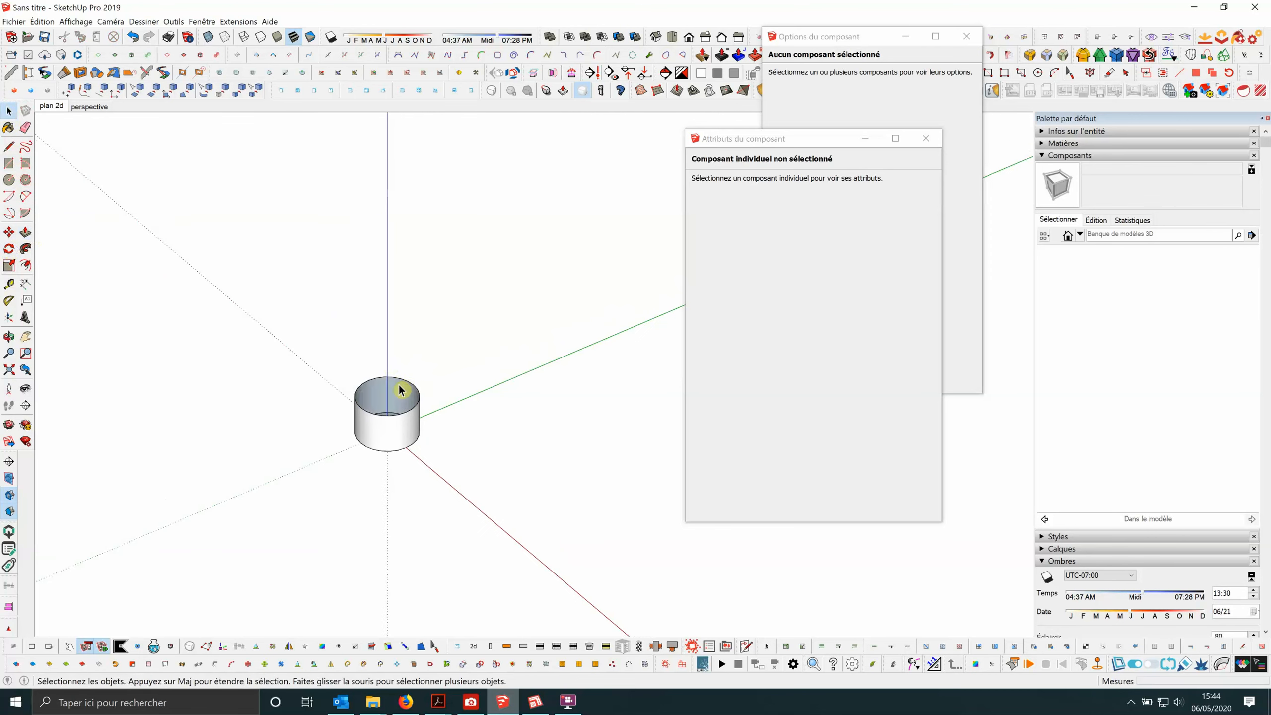
# Start a new component from the whole open cylinder and place its axes origin at the centre of the top rim.
pyautogui.moveTo(345, 371); pyautogui.dragTo(433, 420)
pyautogui.moveTo(327, 362); pyautogui.dragTo(407, 452)
pyautogui.rightClick(397, 437)
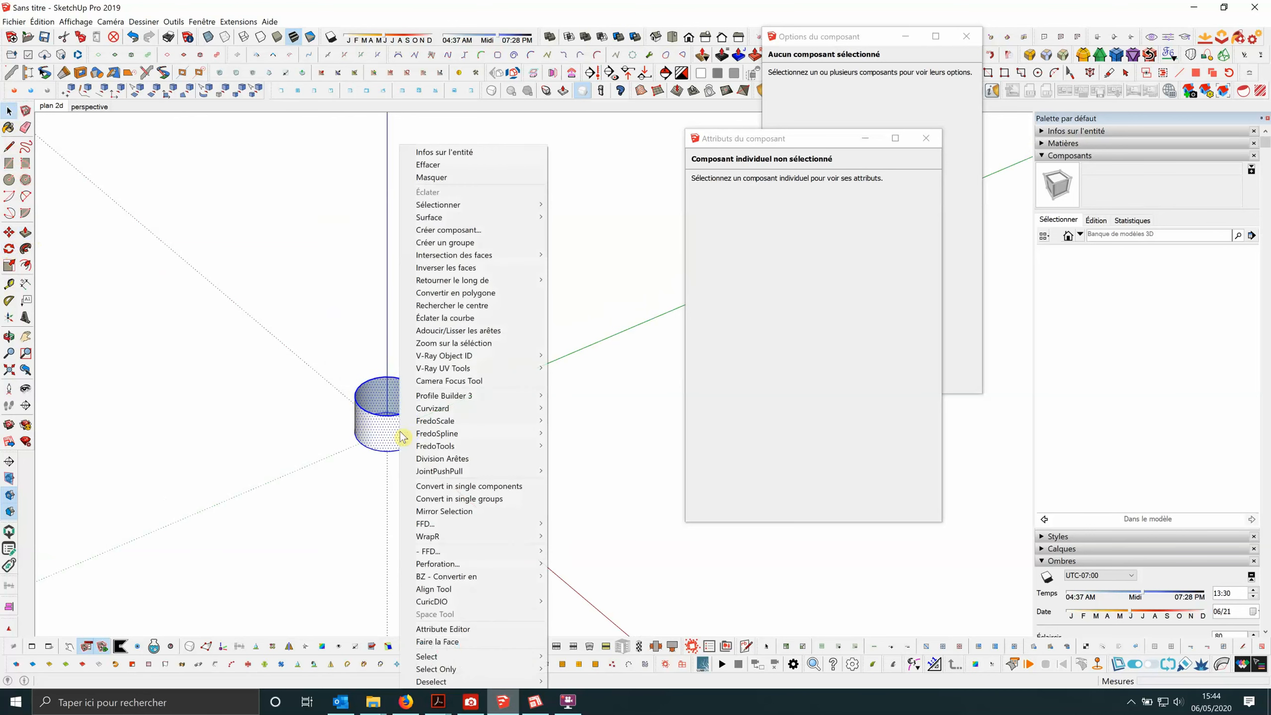
pyautogui.click(448, 230)
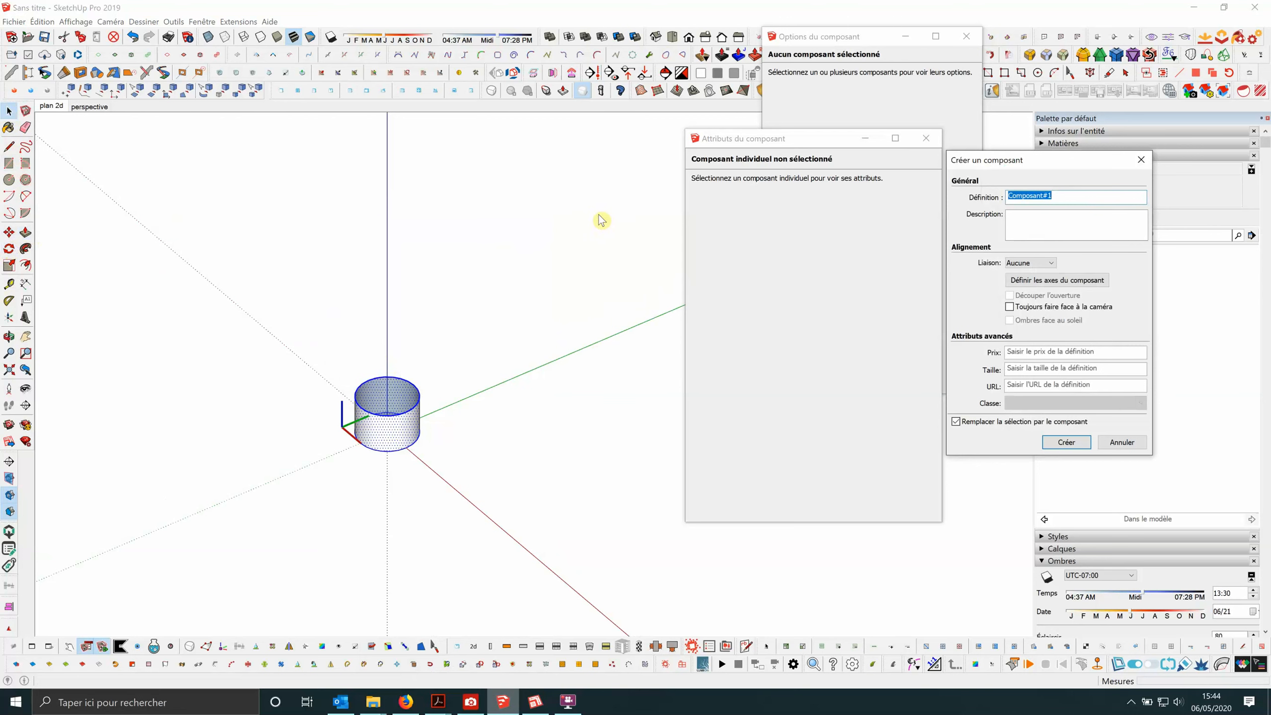
pyautogui.click(1042, 283)
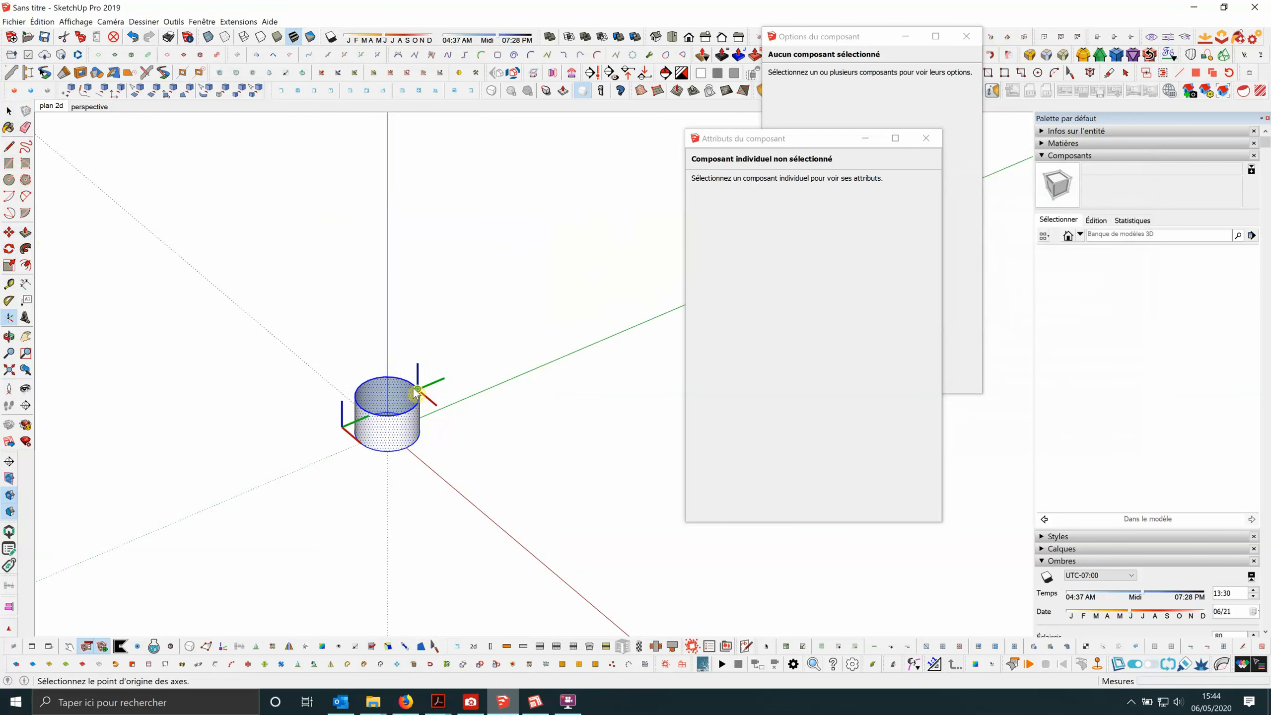
pyautogui.click(387, 396)
pyautogui.press('Return')
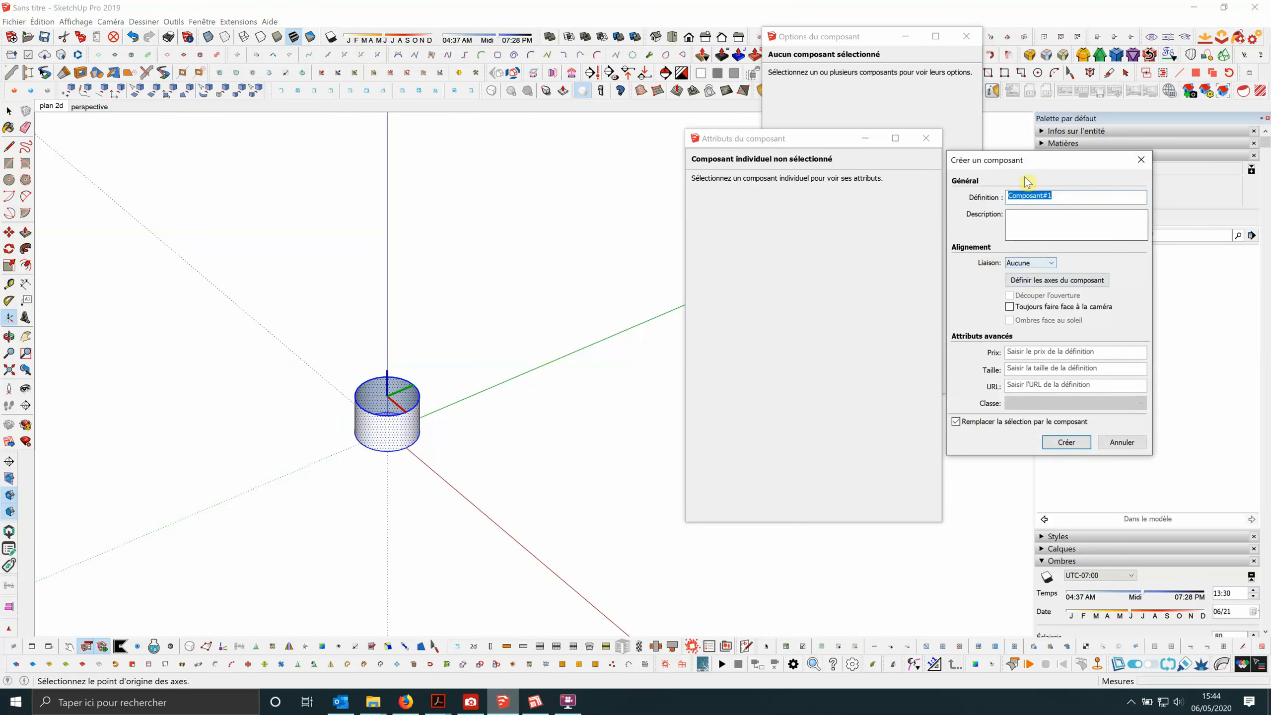
# Set the component's gluing to any face (N'importe lequel), enable Découper l'ouverture, and create the component.
pyautogui.moveTo(1001, 160); pyautogui.dragTo(537, 177)
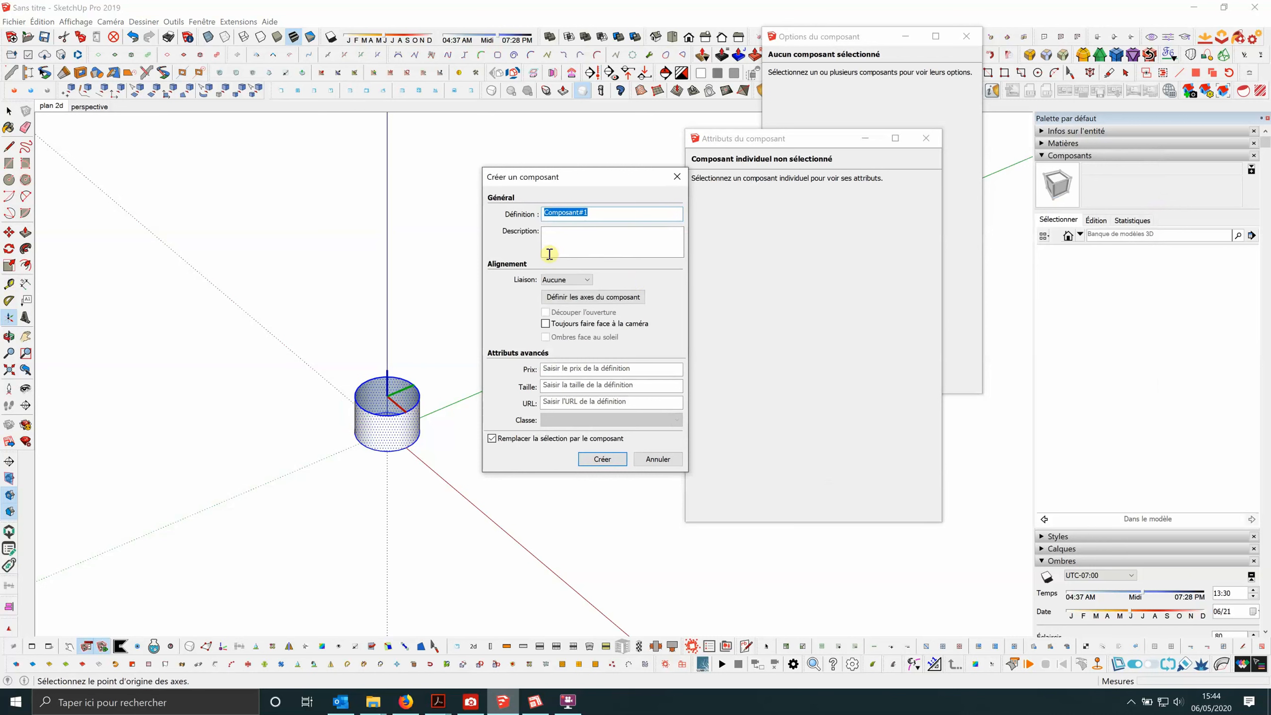
pyautogui.click(575, 280)
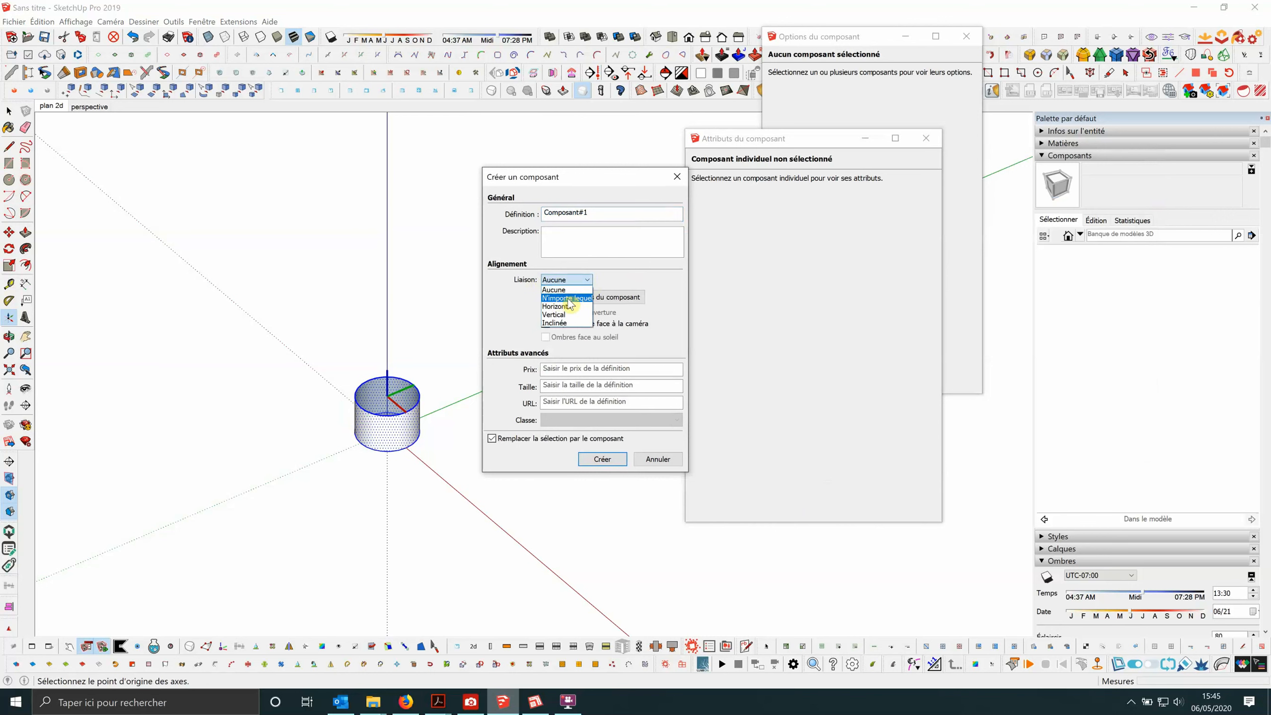
pyautogui.click(568, 299)
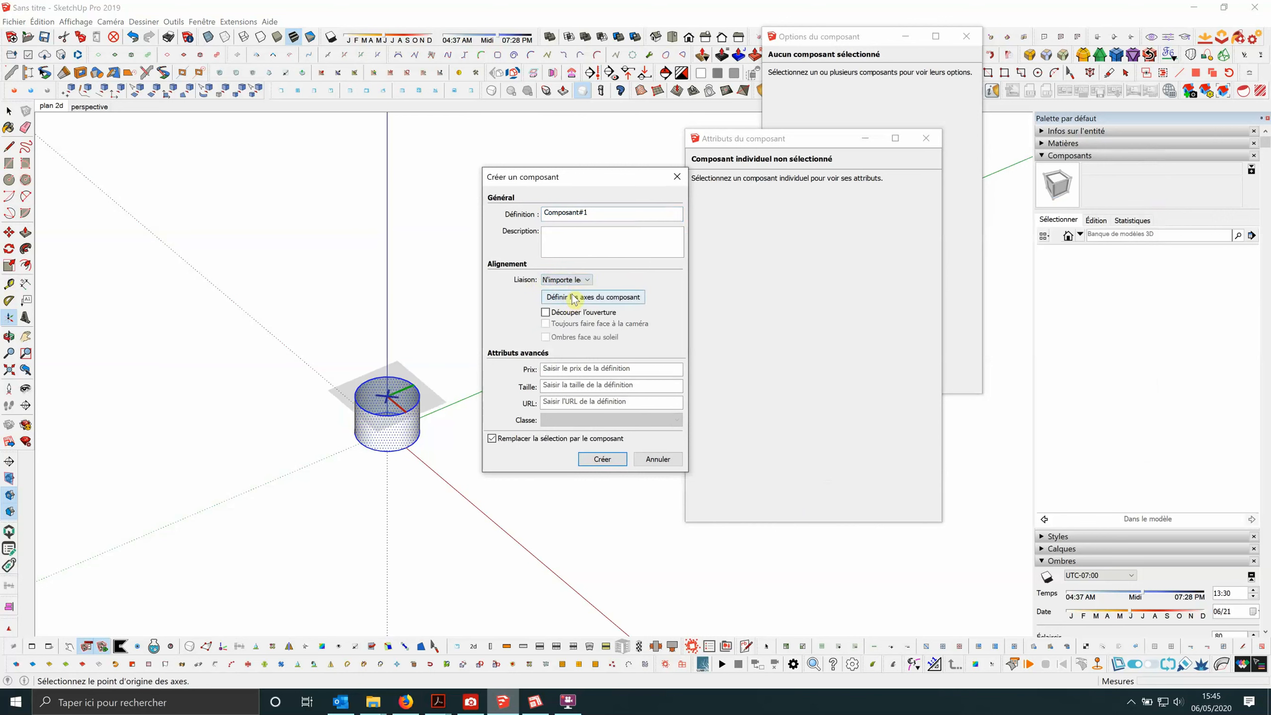
pyautogui.click(545, 313)
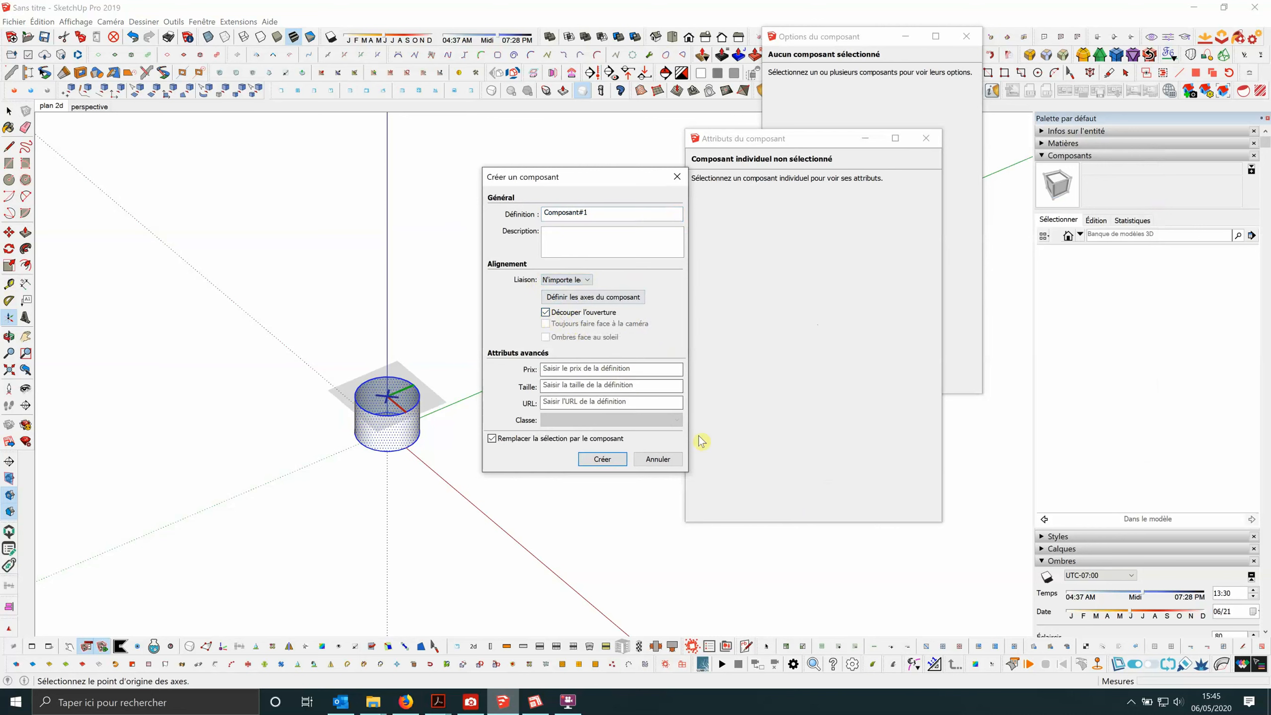
pyautogui.click(603, 459)
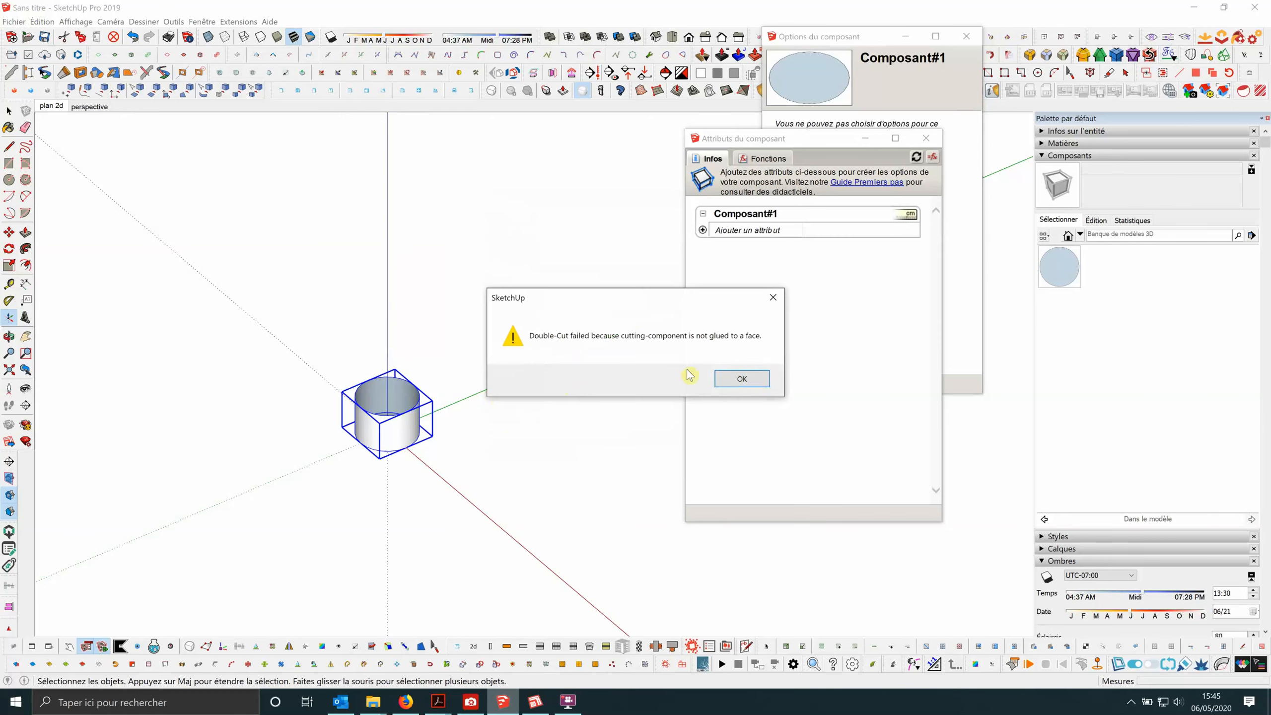
pyautogui.click(759, 382)
# Disable Double-Cut for all components in the model.
pyautogui.scroll(-2, 483, 335)
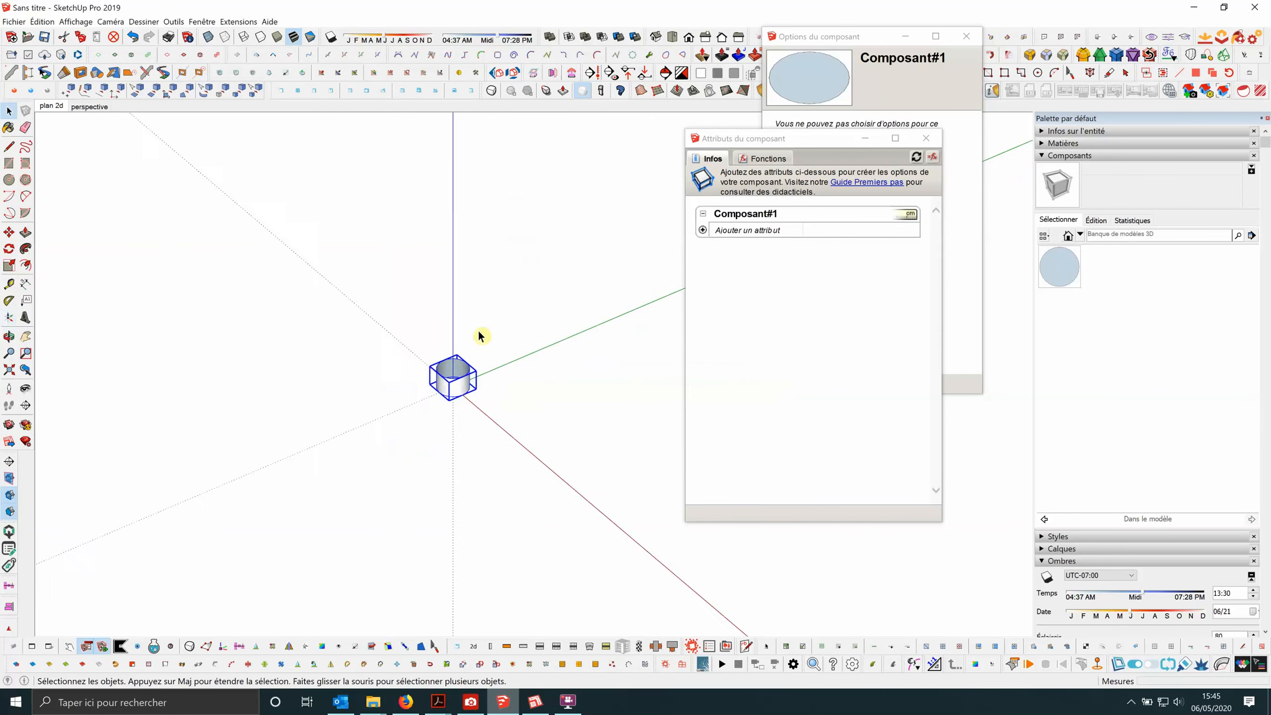
pyautogui.scroll(-3, 493, 366)
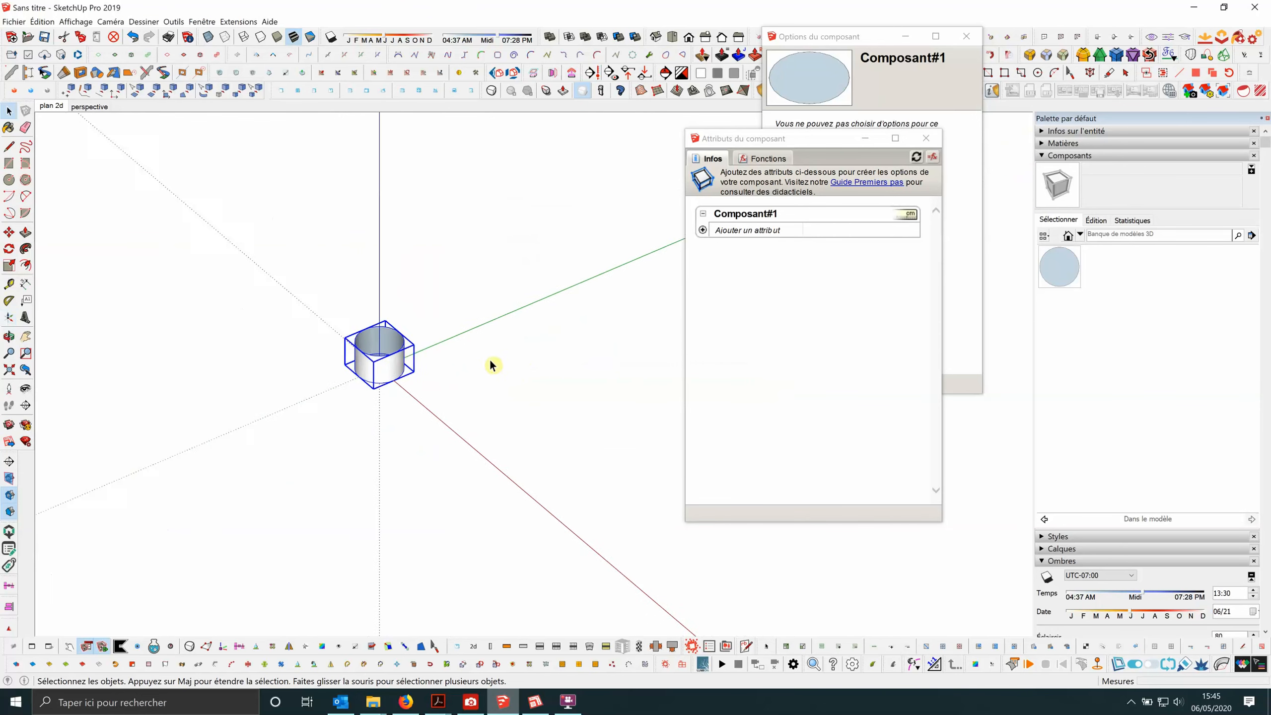
pyautogui.click(1151, 668)
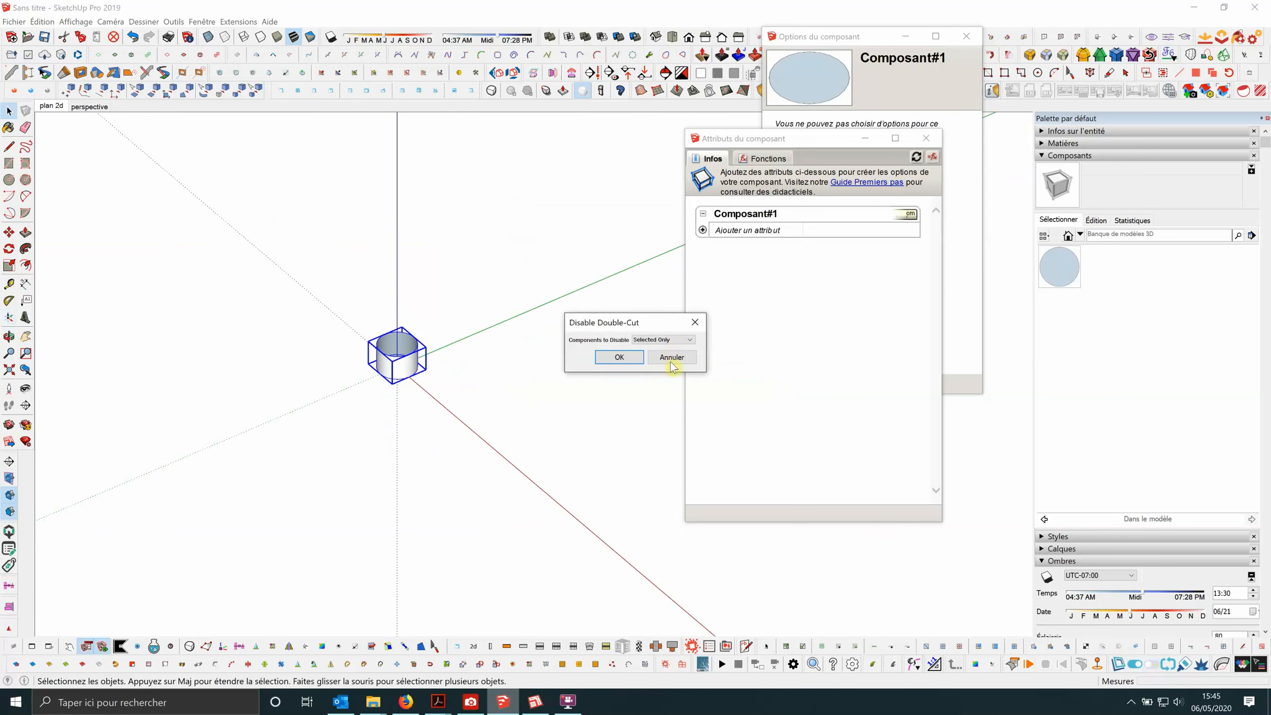
pyautogui.click(689, 341)
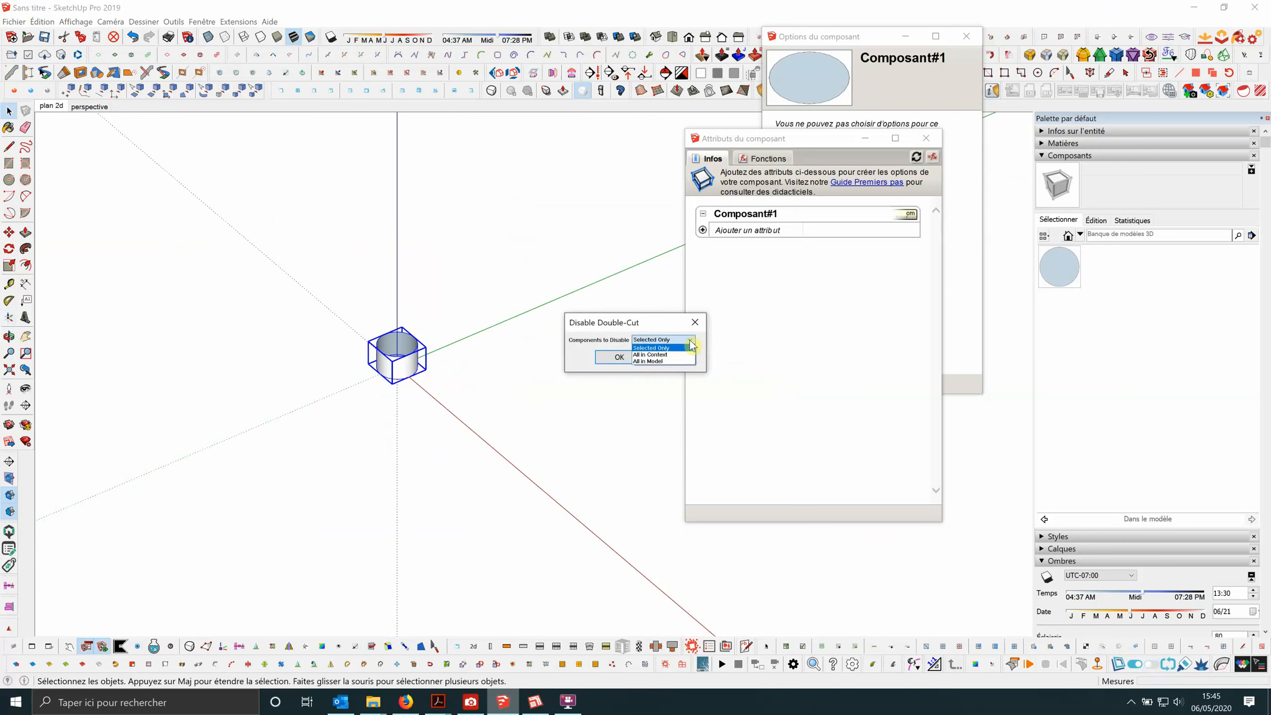
pyautogui.click(659, 361)
pyautogui.click(619, 357)
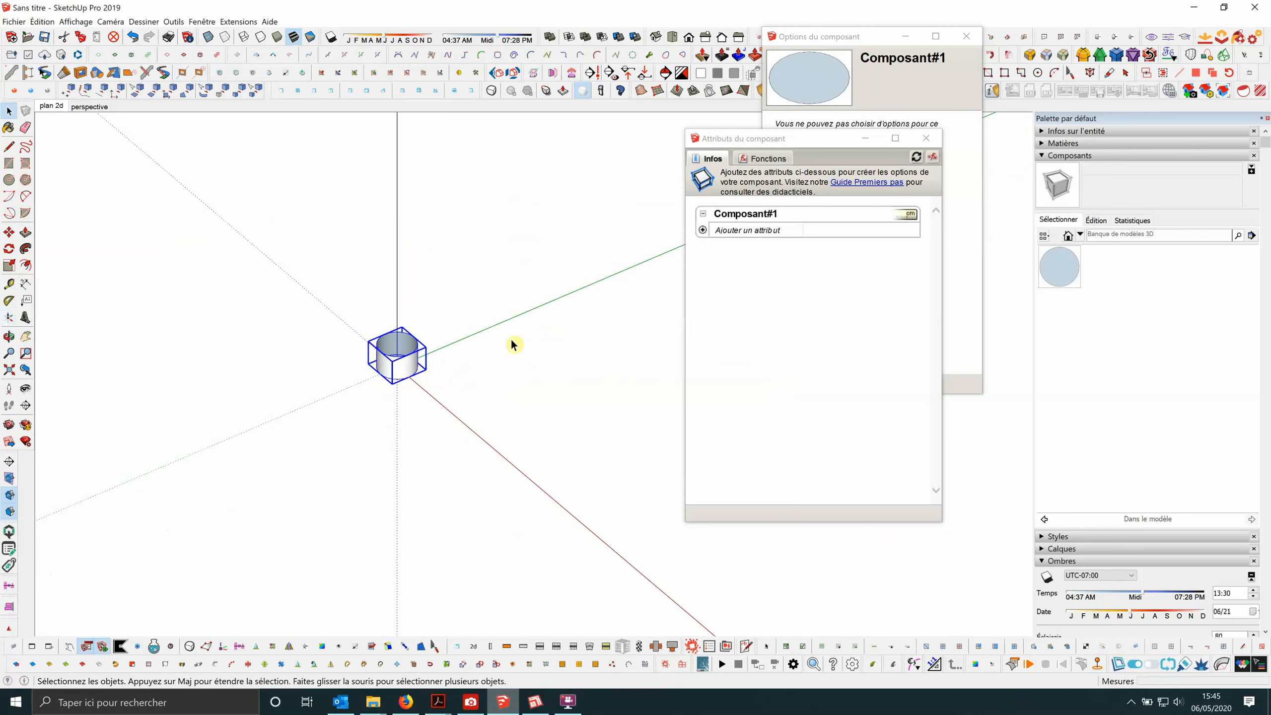
# Draw a long rectangle on the ground in front of the cylinder along the green axis, about 0.60 by 7.69 m.
pyautogui.scroll(-1, 457, 325)
pyautogui.scroll(-1, 457, 325)
pyautogui.click(8, 162)
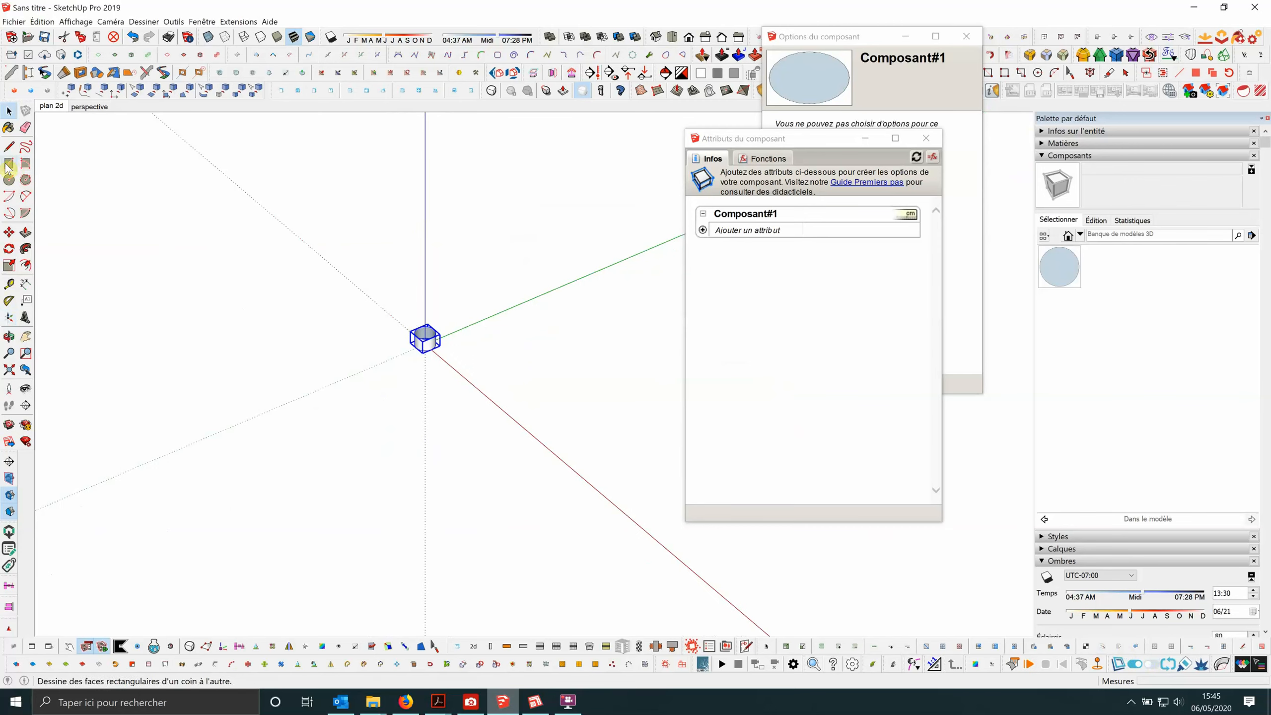
pyautogui.scroll(2, 296, 423)
pyautogui.scroll(-3, 313, 400)
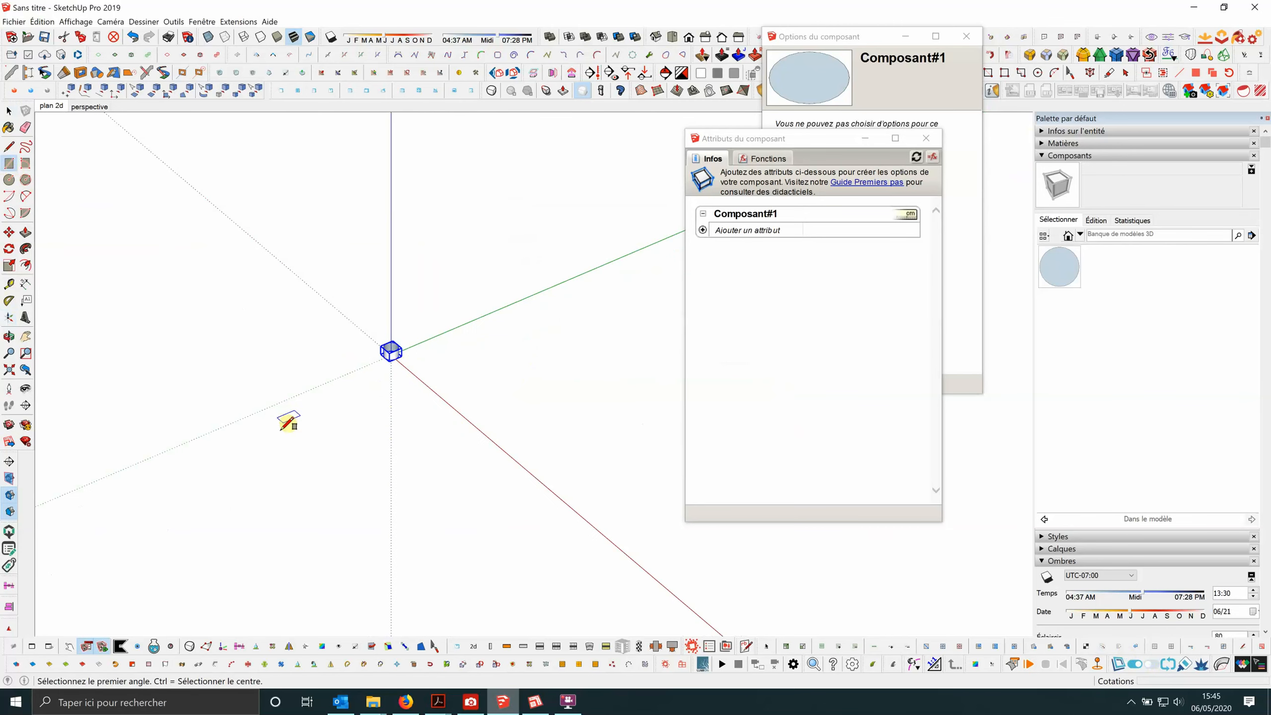
pyautogui.click(279, 425)
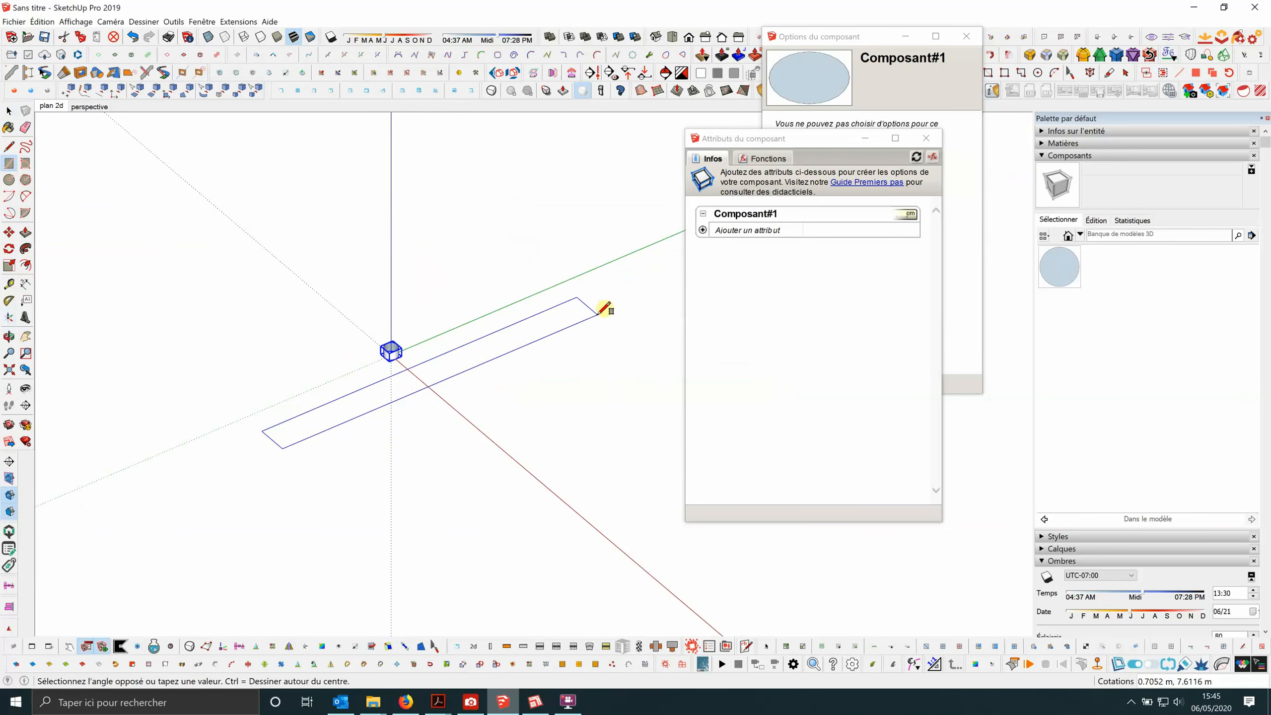
pyautogui.click(597, 310)
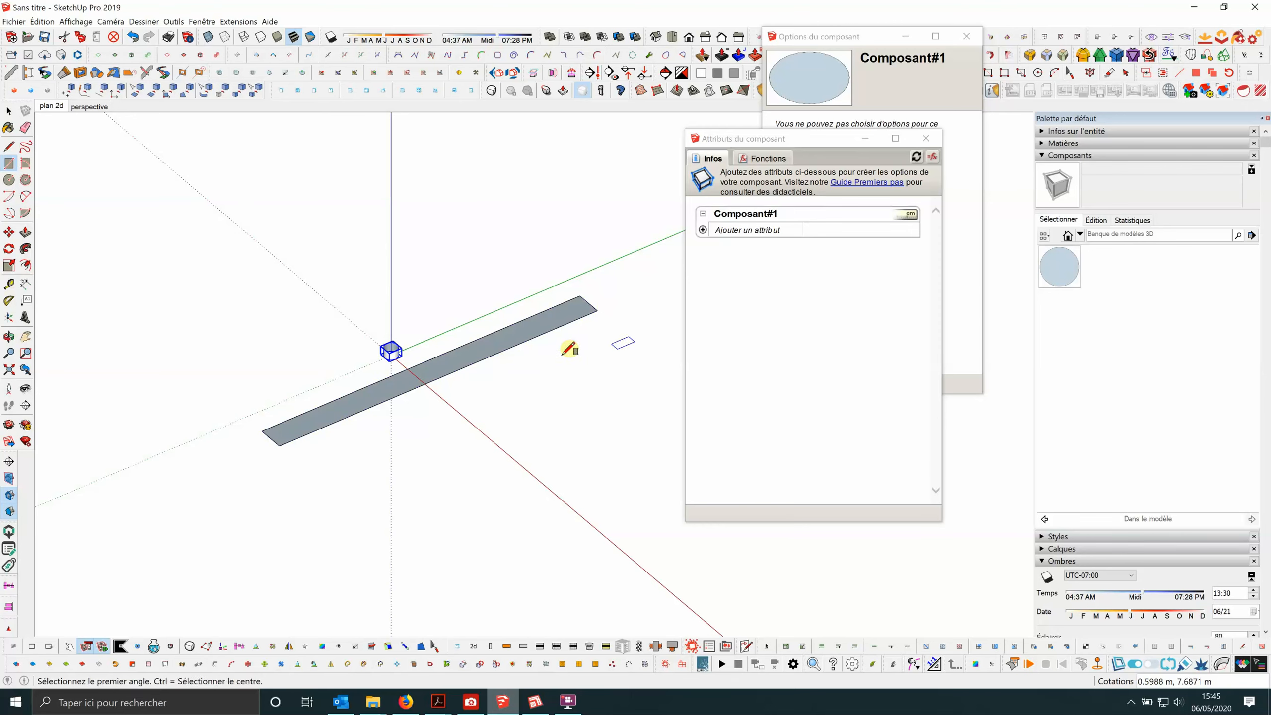
# Push/Pull the long rectangle upward by about 0.40 m to form a beam.
pyautogui.click(25, 232)
pyautogui.click(298, 431)
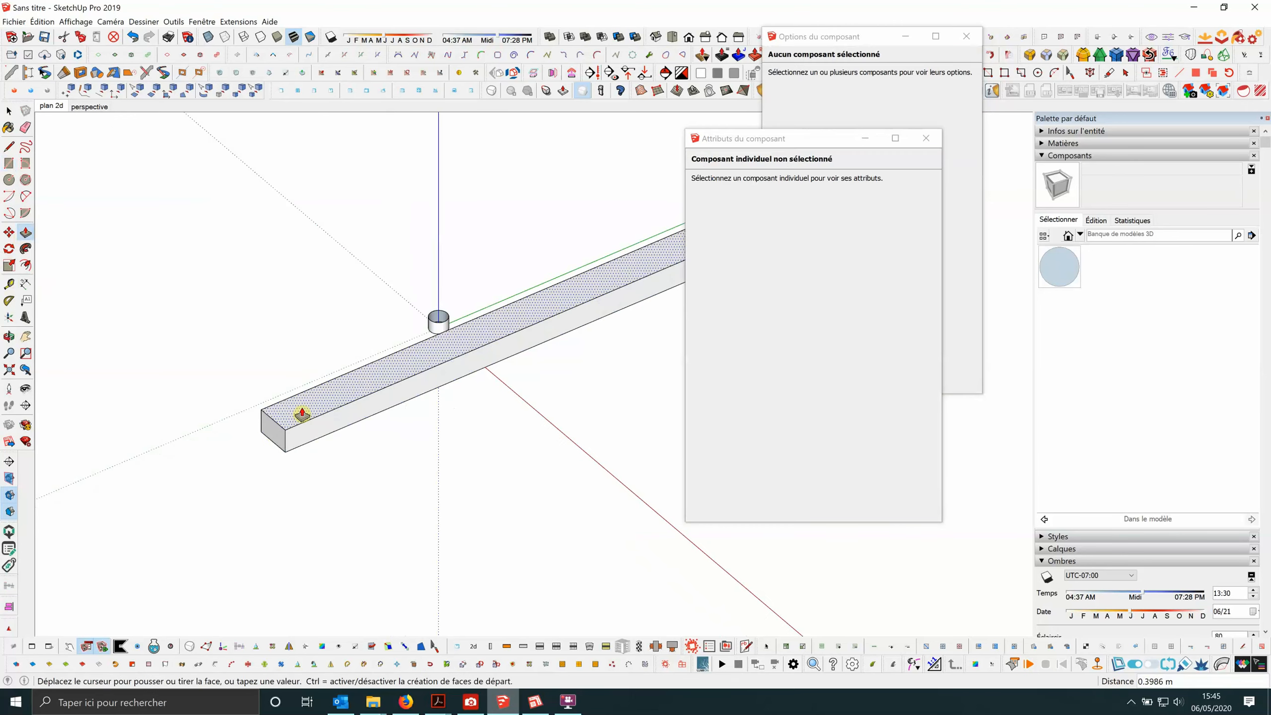
pyautogui.scroll(-2, 297, 424)
pyautogui.click(301, 464)
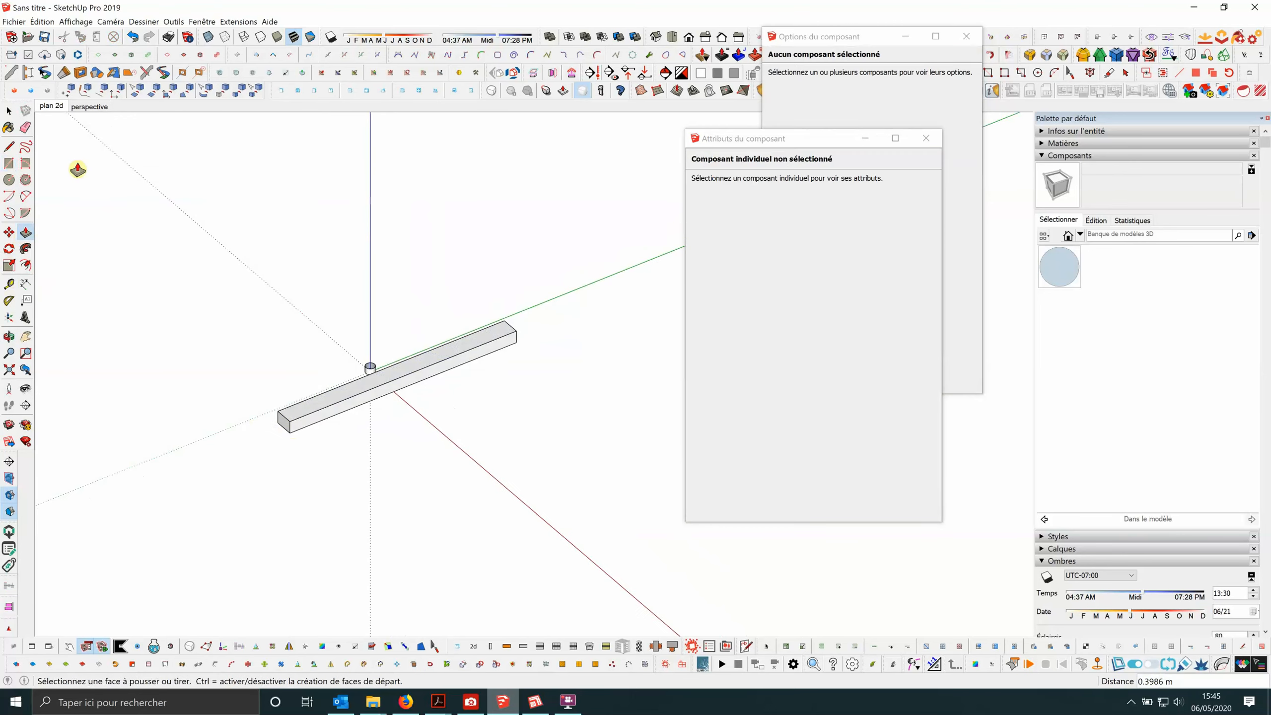
pyautogui.click(9, 111)
pyautogui.click(25, 232)
pyautogui.moveTo(491, 372); pyautogui.dragTo(488, 293, button='middle')
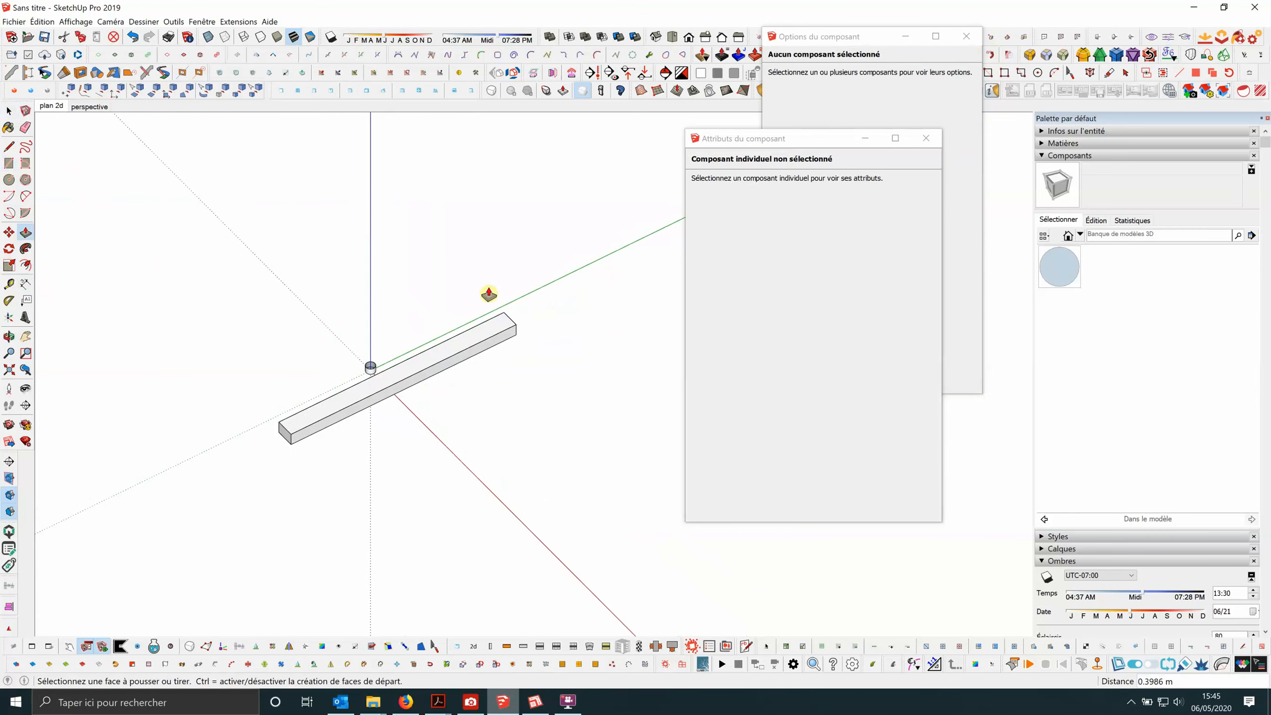
pyautogui.click(8, 109)
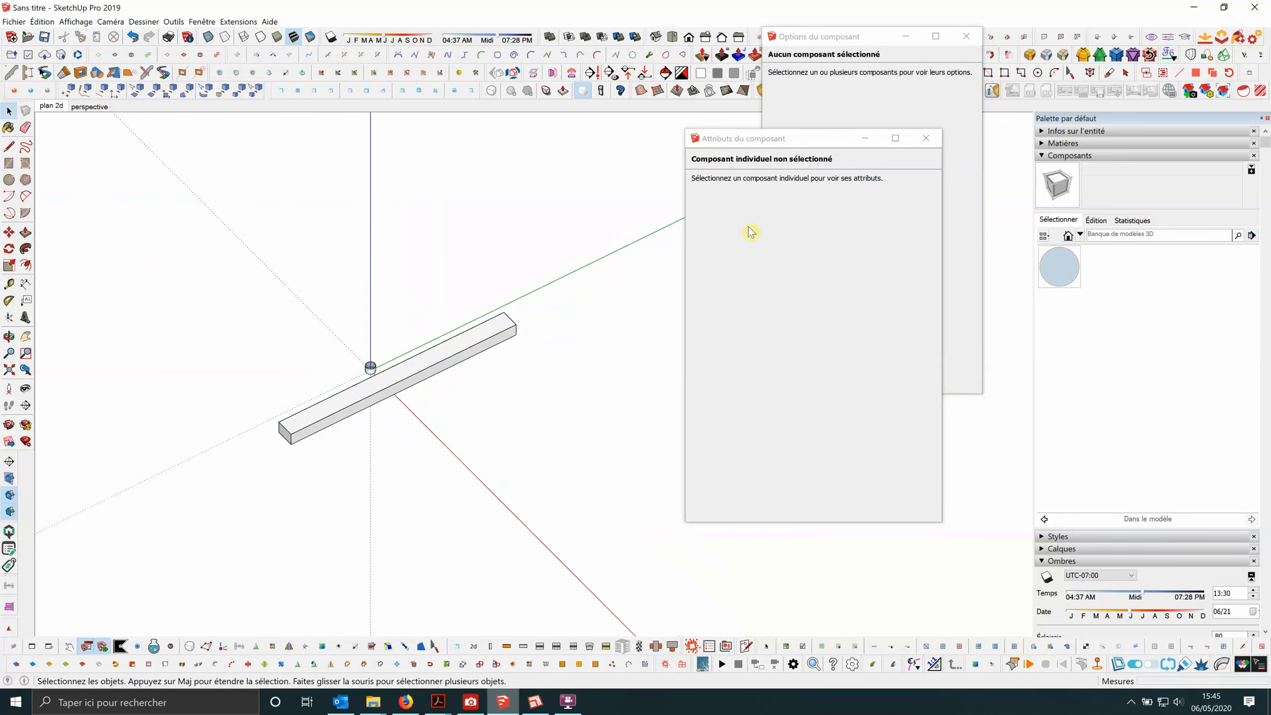
# Insert the cylinder component from the in-model components onto the beam's top face near its front end, then deselect it and inspect the opening.
pyautogui.click(1096, 219)
pyautogui.click(1071, 220)
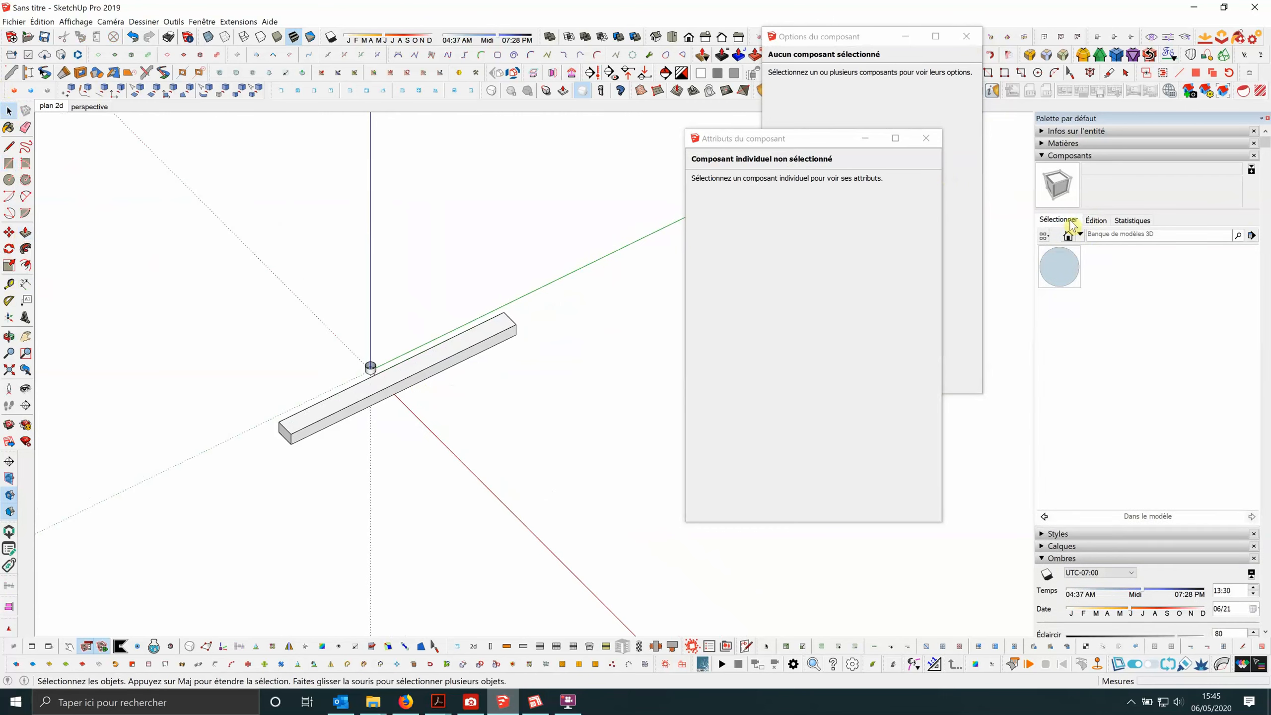
pyautogui.click(1065, 270)
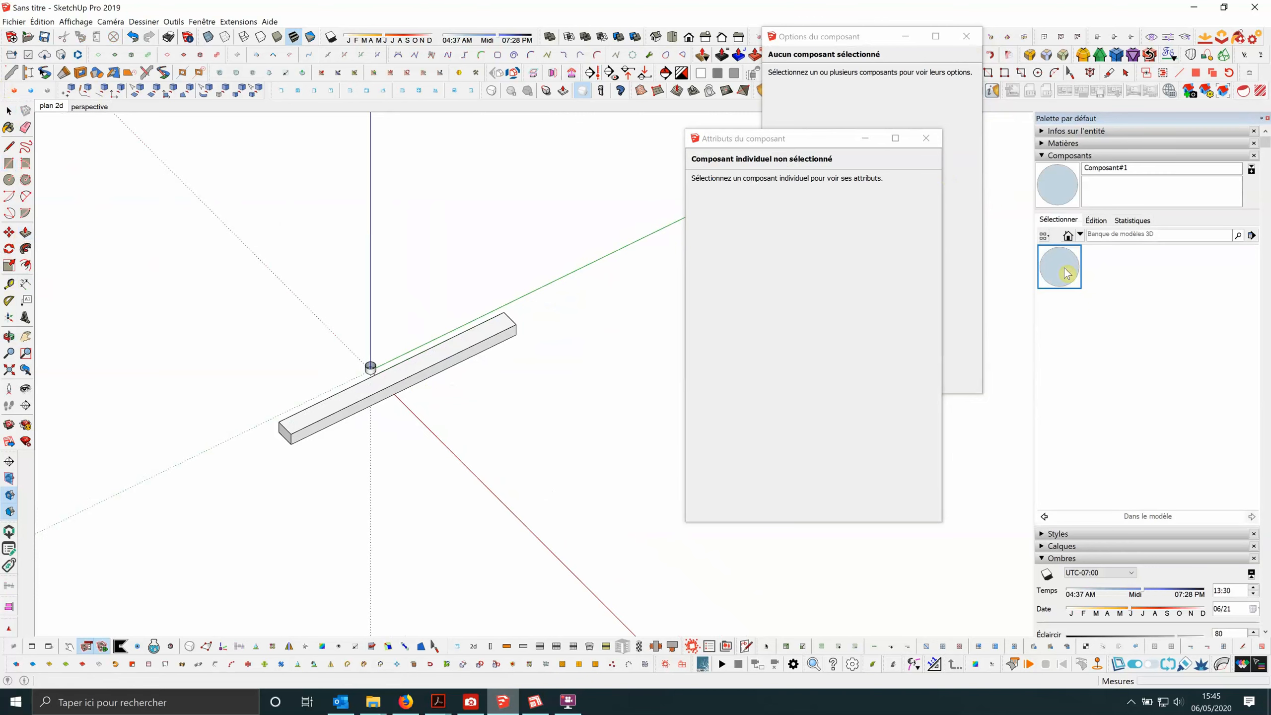
pyautogui.scroll(3, 290, 403)
pyautogui.scroll(2, 314, 420)
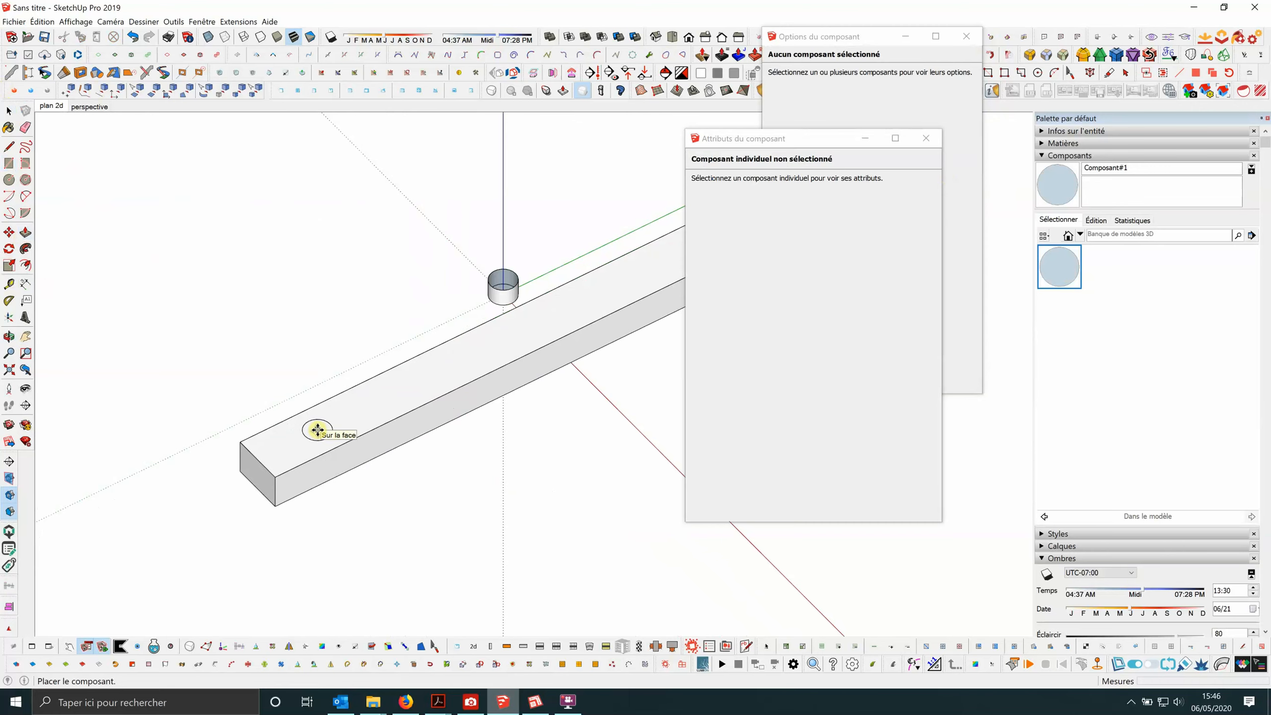
pyautogui.click(317, 430)
pyautogui.scroll(-3, 307, 317)
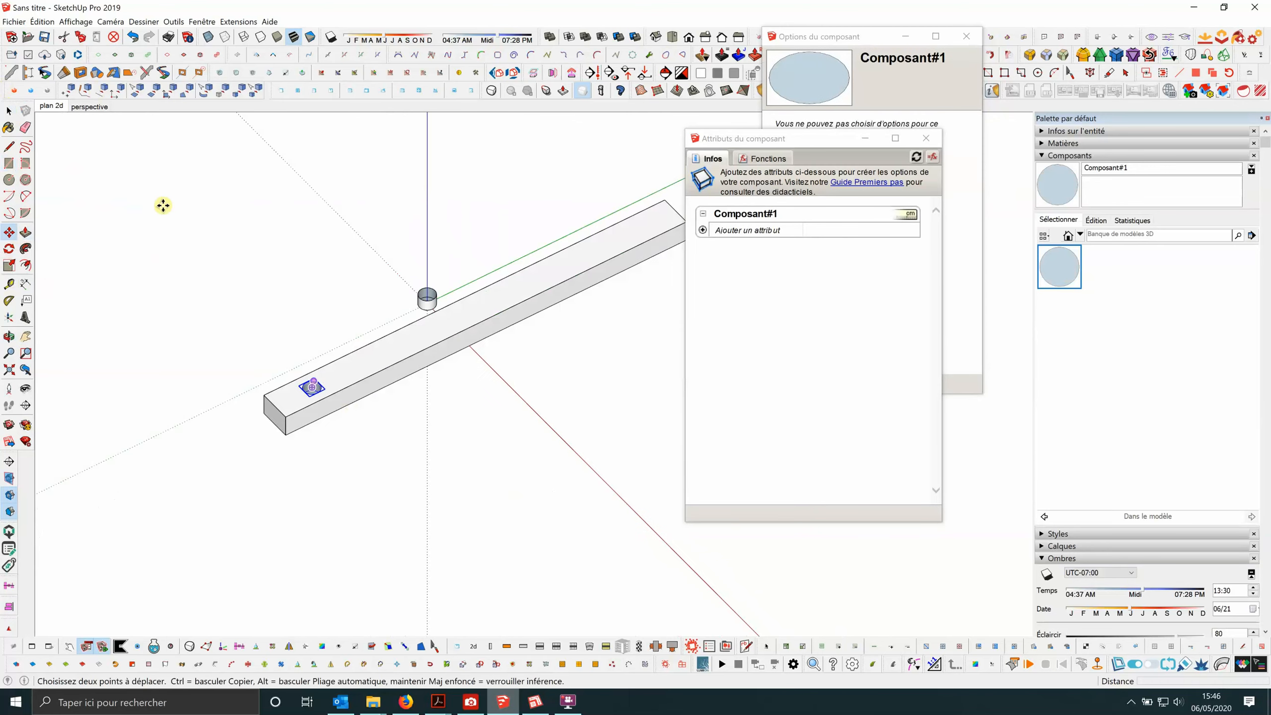
pyautogui.scroll(1, 162, 205)
pyautogui.click(216, 255)
pyautogui.moveTo(215, 255); pyautogui.dragTo(332, 476, button='middle')
pyautogui.scroll(6, 335, 445)
pyautogui.moveTo(324, 337); pyautogui.dragTo(364, 411, button='middle')
pyautogui.scroll(-6, 355, 406)
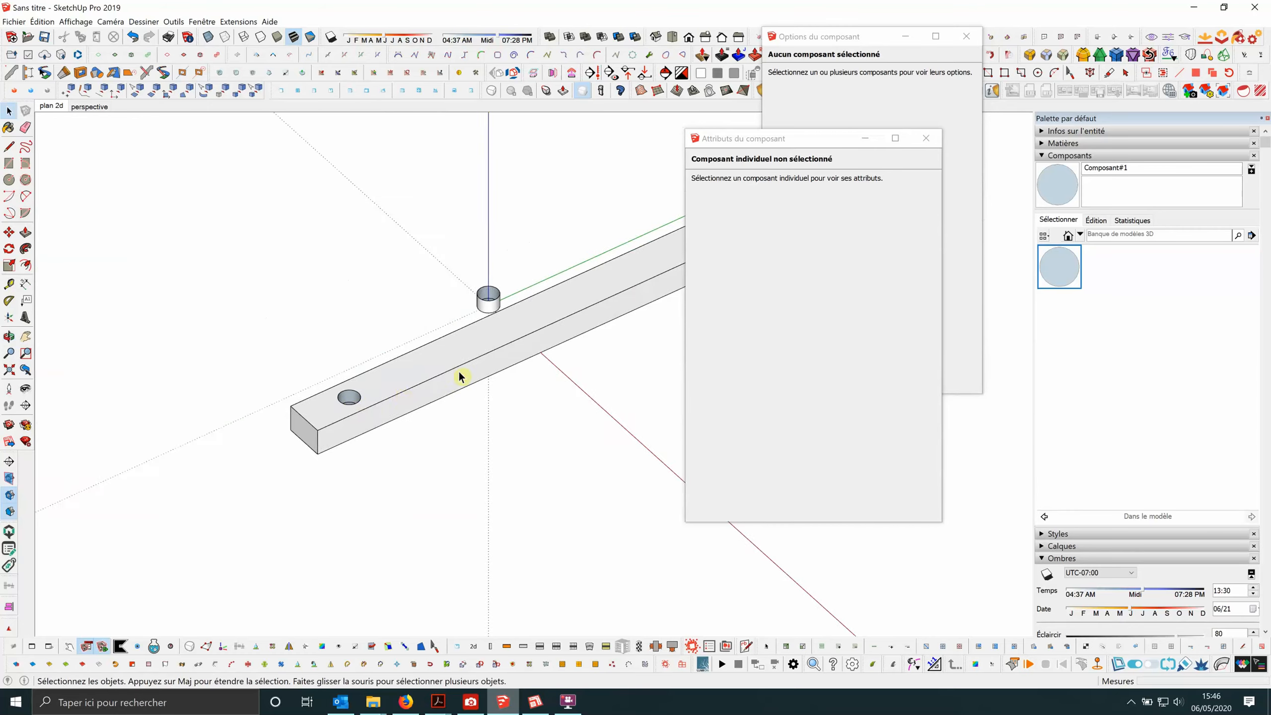
# Reverse all faces of the cylinder inside its component, then leave component editing.
pyautogui.scroll(5, 521, 281)
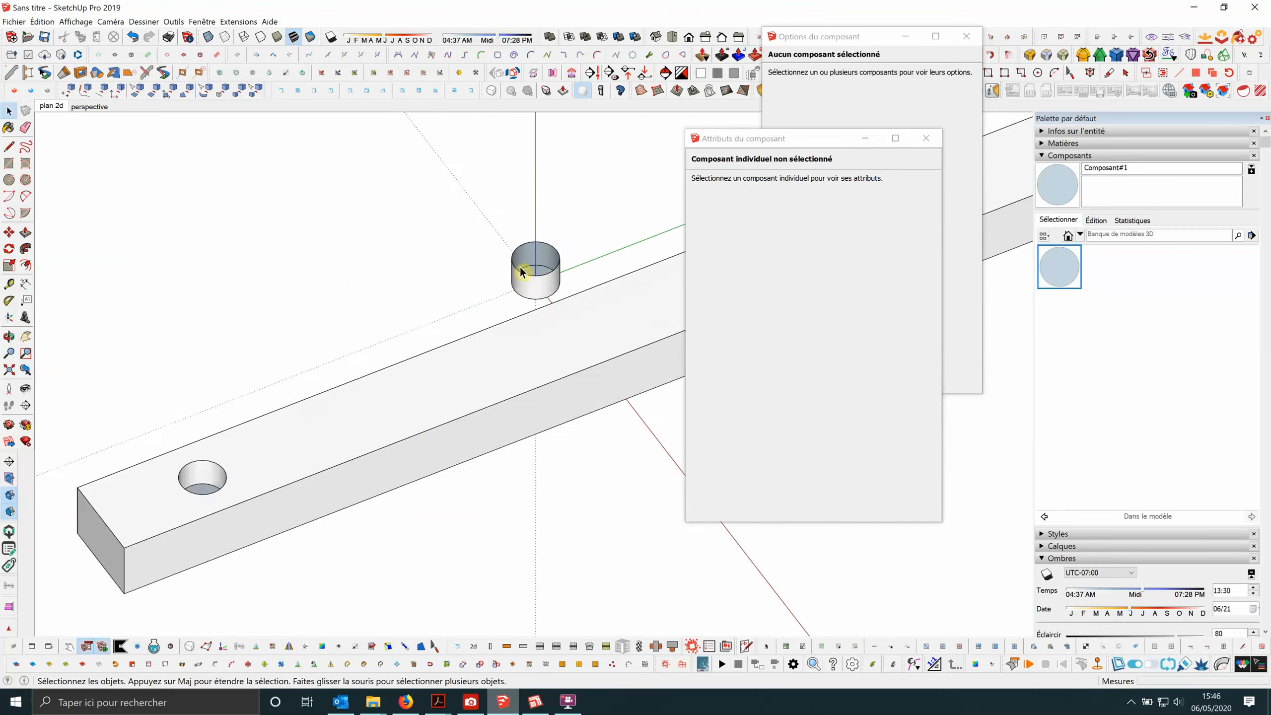
pyautogui.scroll(1, 556, 244)
pyautogui.scroll(-3, 562, 247)
pyautogui.scroll(3, 491, 245)
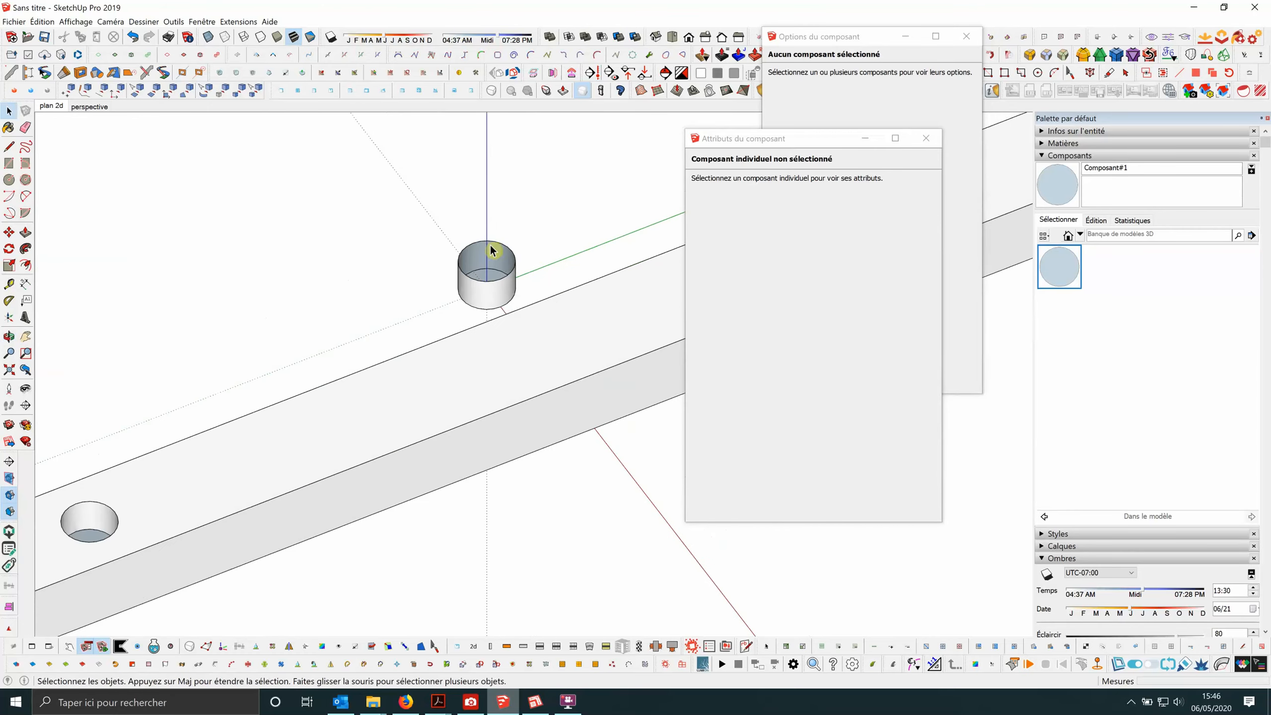
pyautogui.scroll(-2, 443, 273)
pyautogui.scroll(-1, 473, 264)
pyautogui.scroll(1, 476, 262)
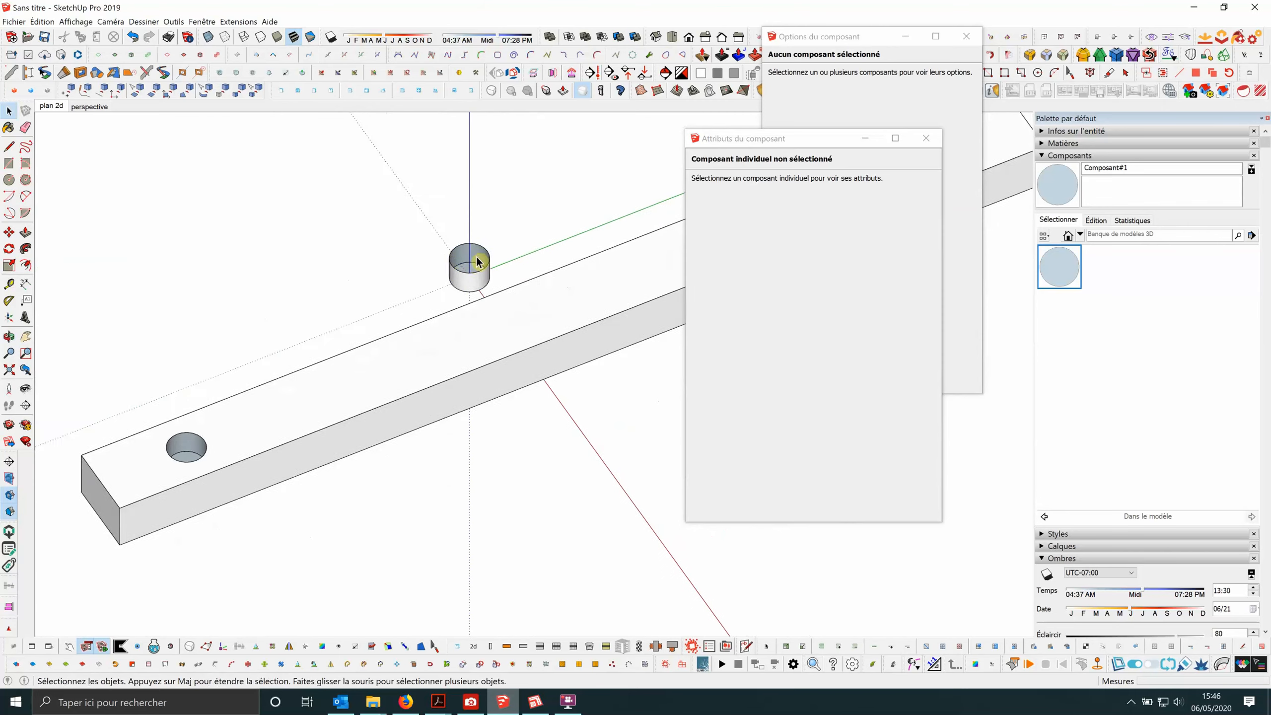
pyautogui.click(478, 260)
pyautogui.doubleClick(478, 260)
pyautogui.click(474, 273)
pyautogui.rightClick(477, 245)
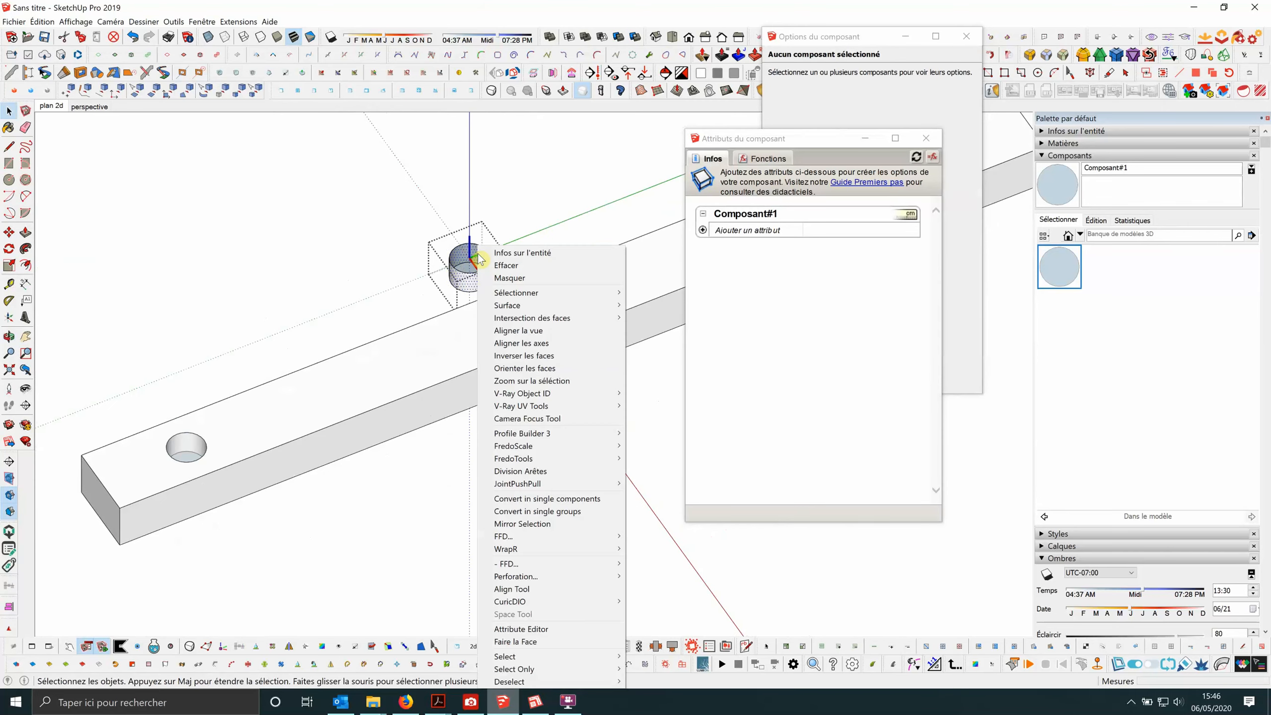
pyautogui.click(525, 355)
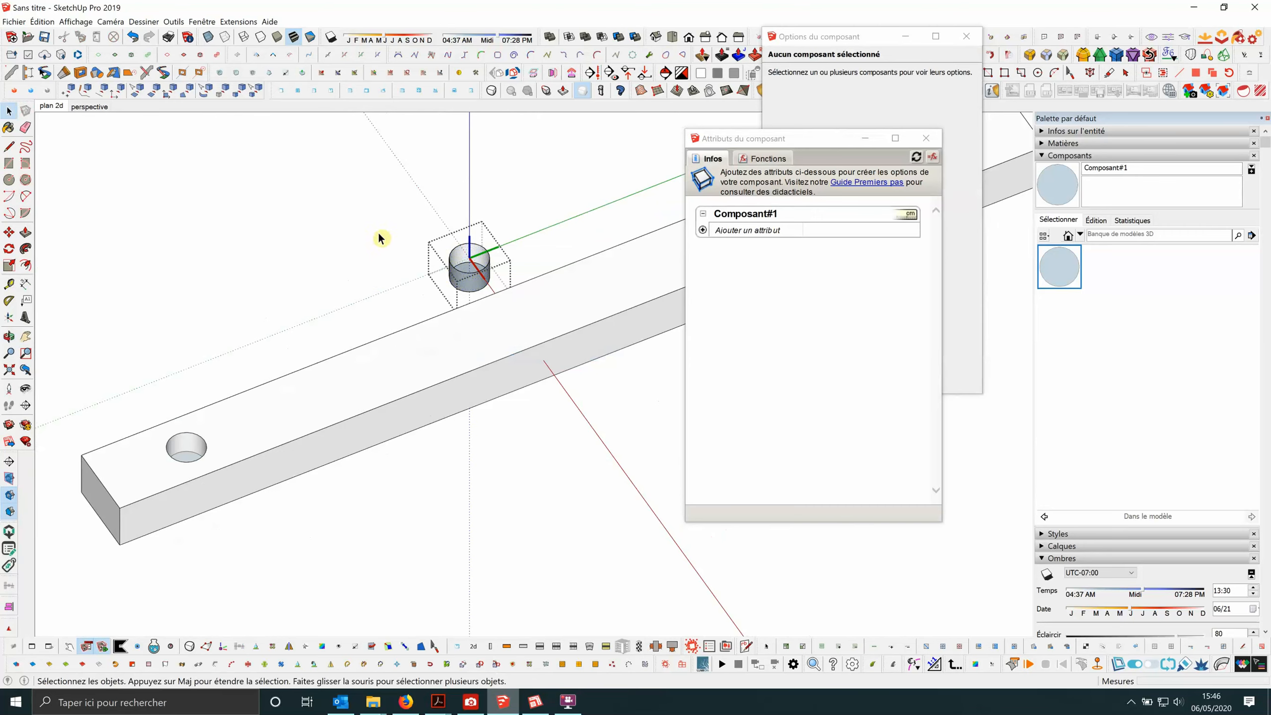
pyautogui.press('Escape')
# Reopen the cylinder component for editing and reverse its circular bottom face.
pyautogui.scroll(4, 419, 352)
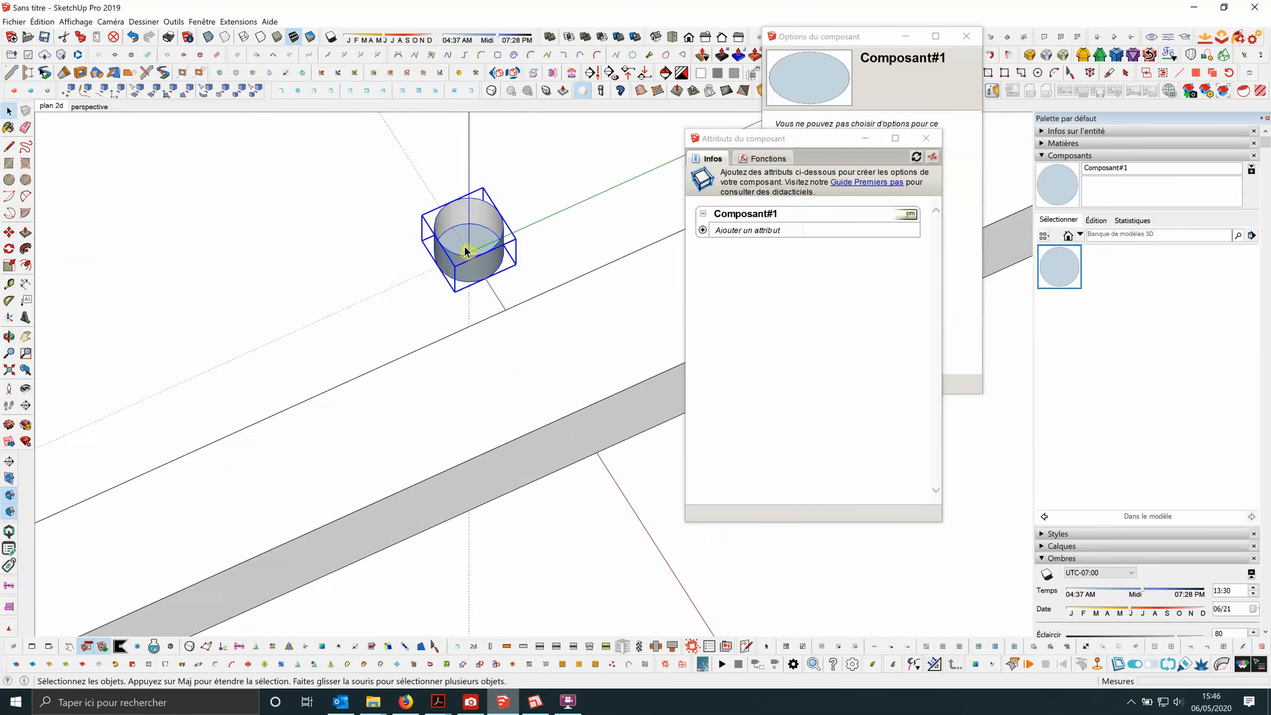
pyautogui.scroll(2, 468, 248)
pyautogui.doubleClick(479, 237)
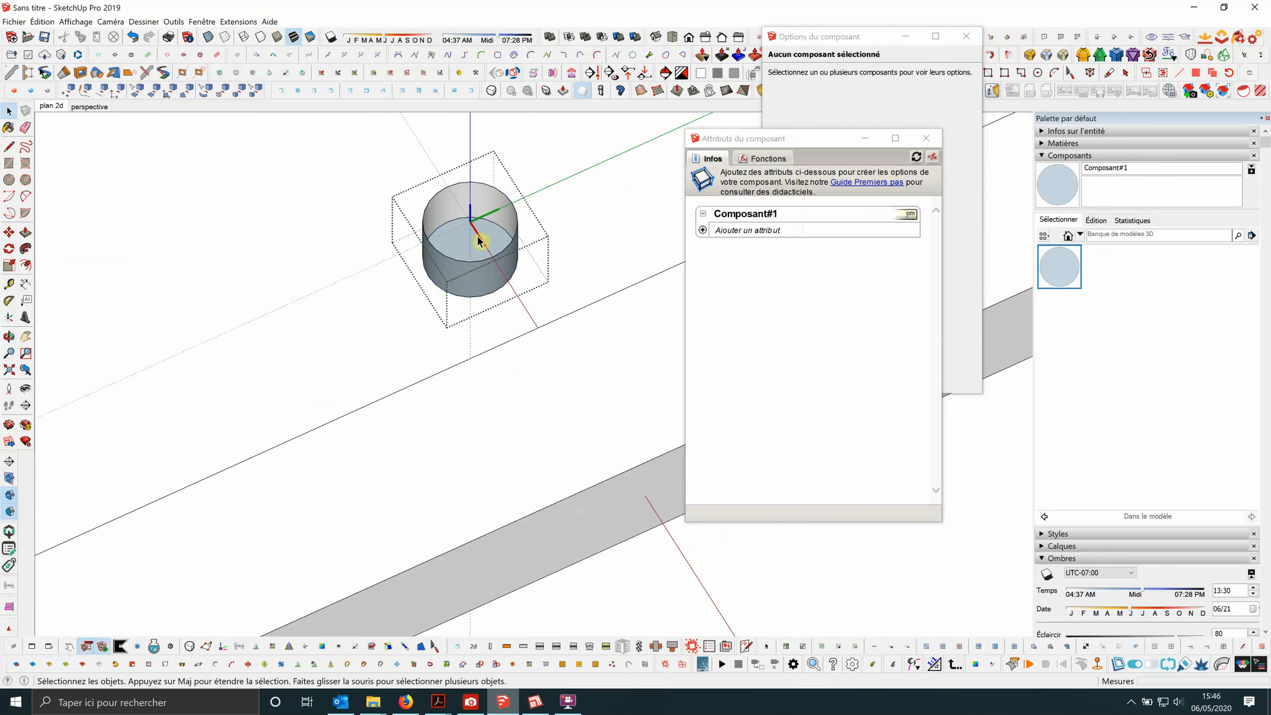
pyautogui.tripleClick(478, 242)
pyautogui.click(473, 244)
pyautogui.rightClick(470, 229)
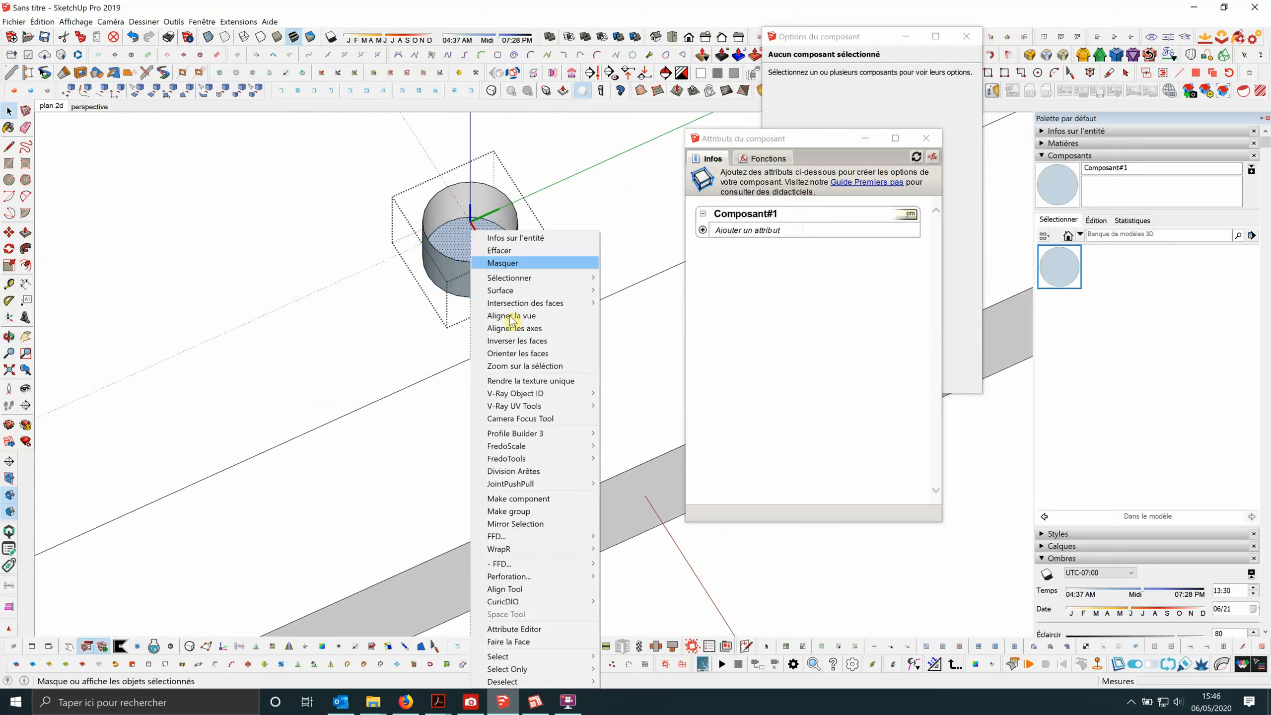
pyautogui.click(517, 341)
pyautogui.scroll(-5, 491, 260)
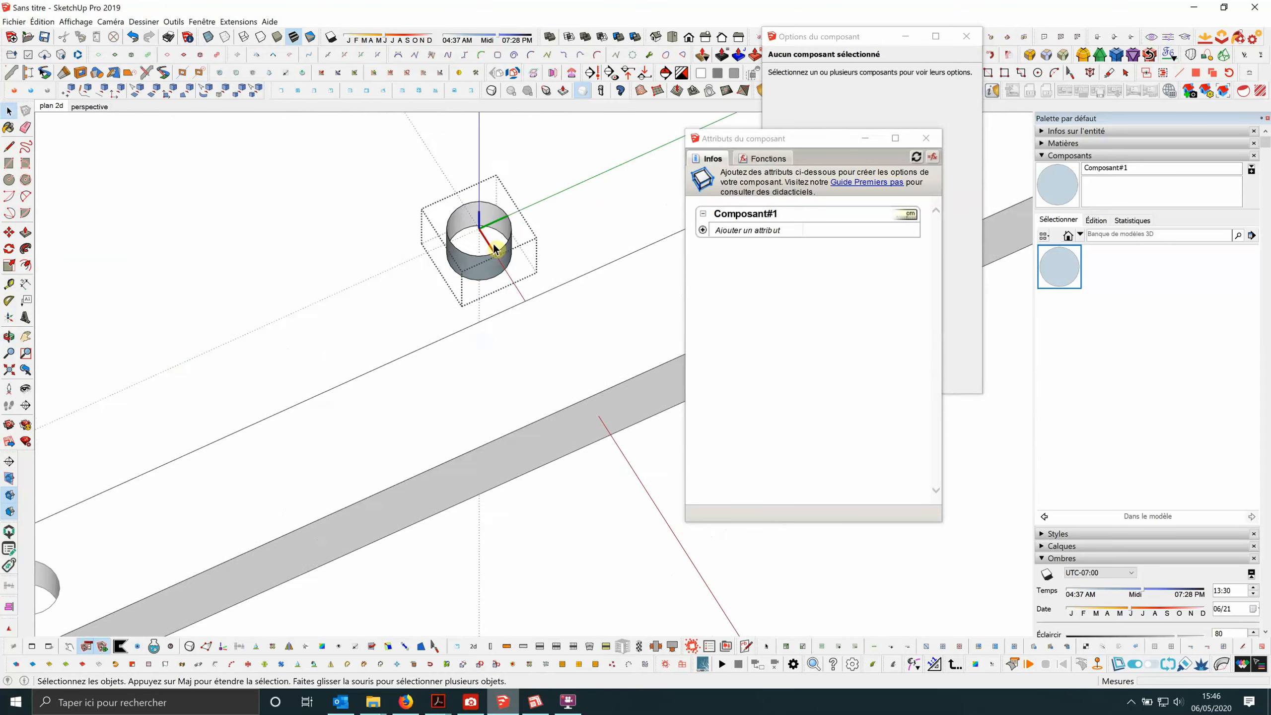
# Leave component editing and copy the hole component about 1.43 m along the beam's length with Move.
pyautogui.scroll(6, 295, 416)
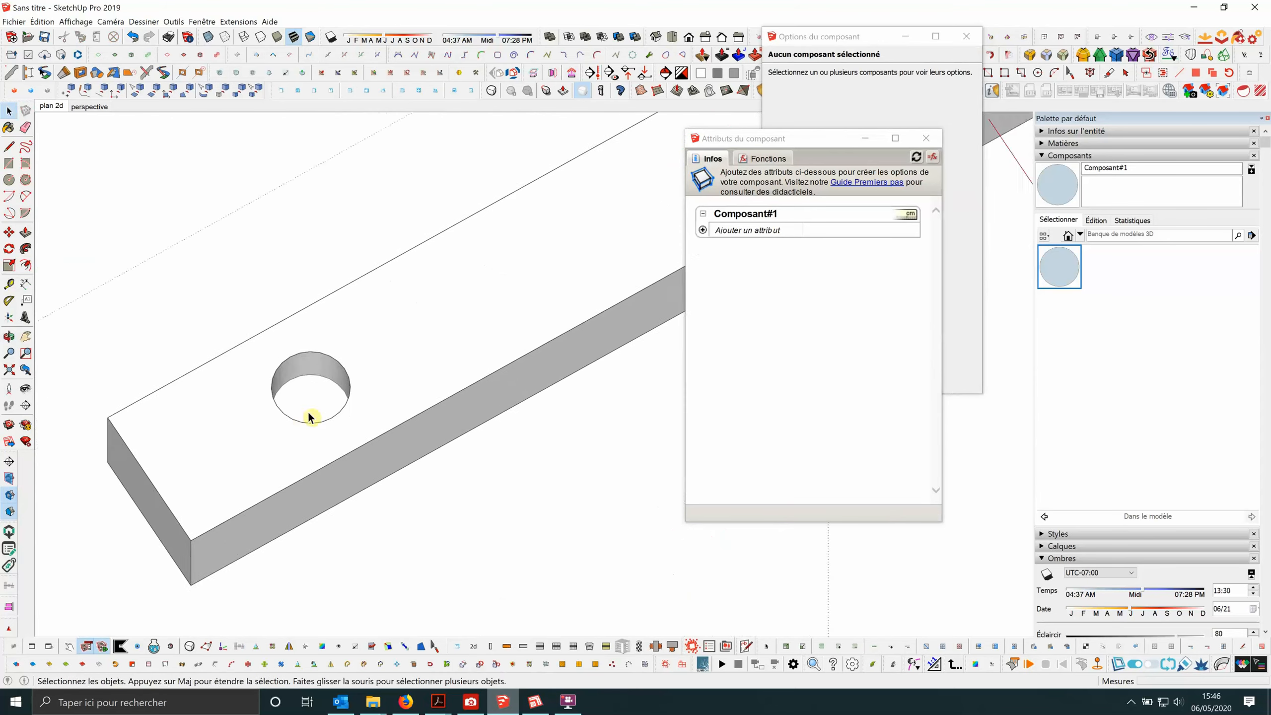
pyautogui.moveTo(369, 378); pyautogui.dragTo(146, 304, button='middle')
pyautogui.scroll(-5, 306, 385)
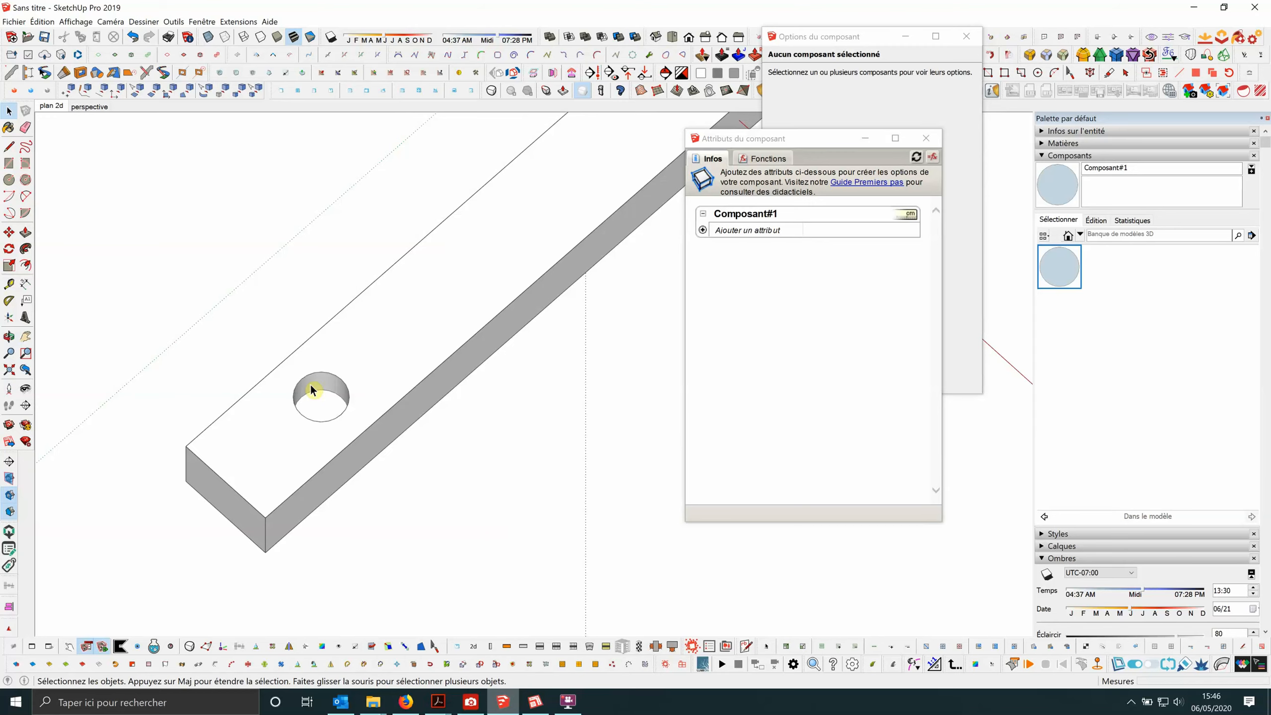
pyautogui.moveTo(297, 407); pyautogui.dragTo(309, 367, button='middle')
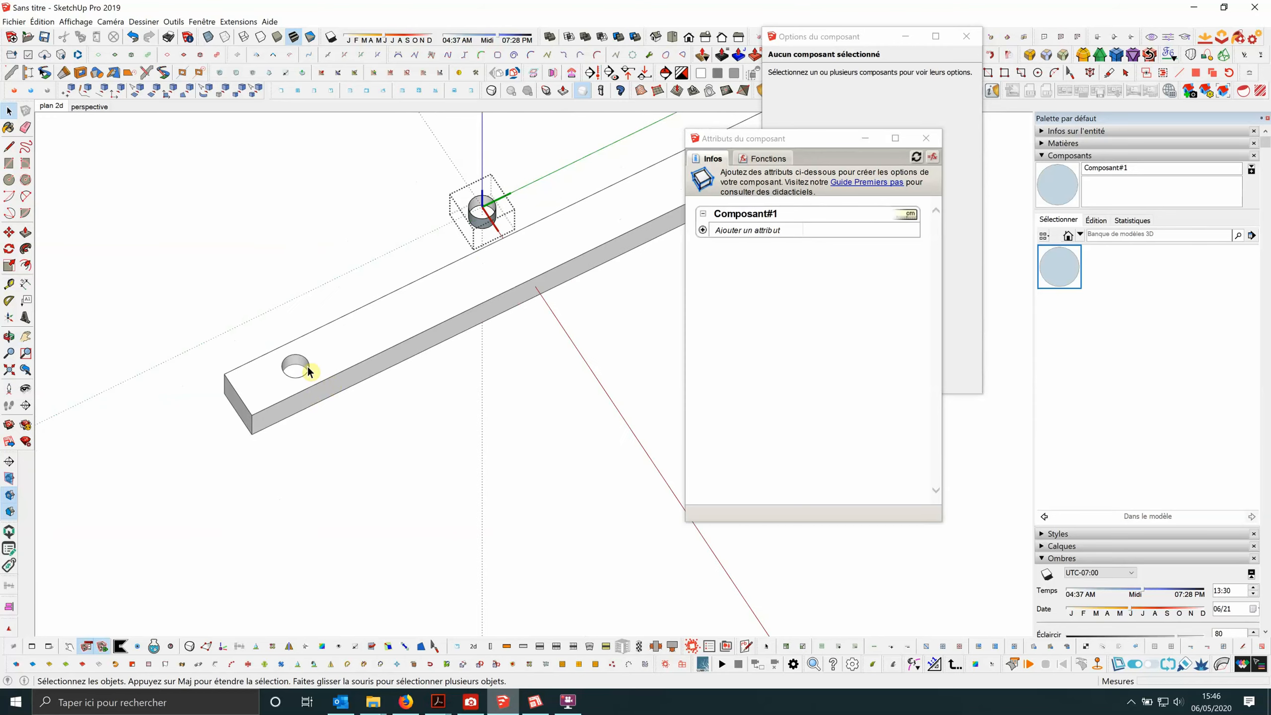
pyautogui.click(309, 367)
pyautogui.scroll(-2, 309, 367)
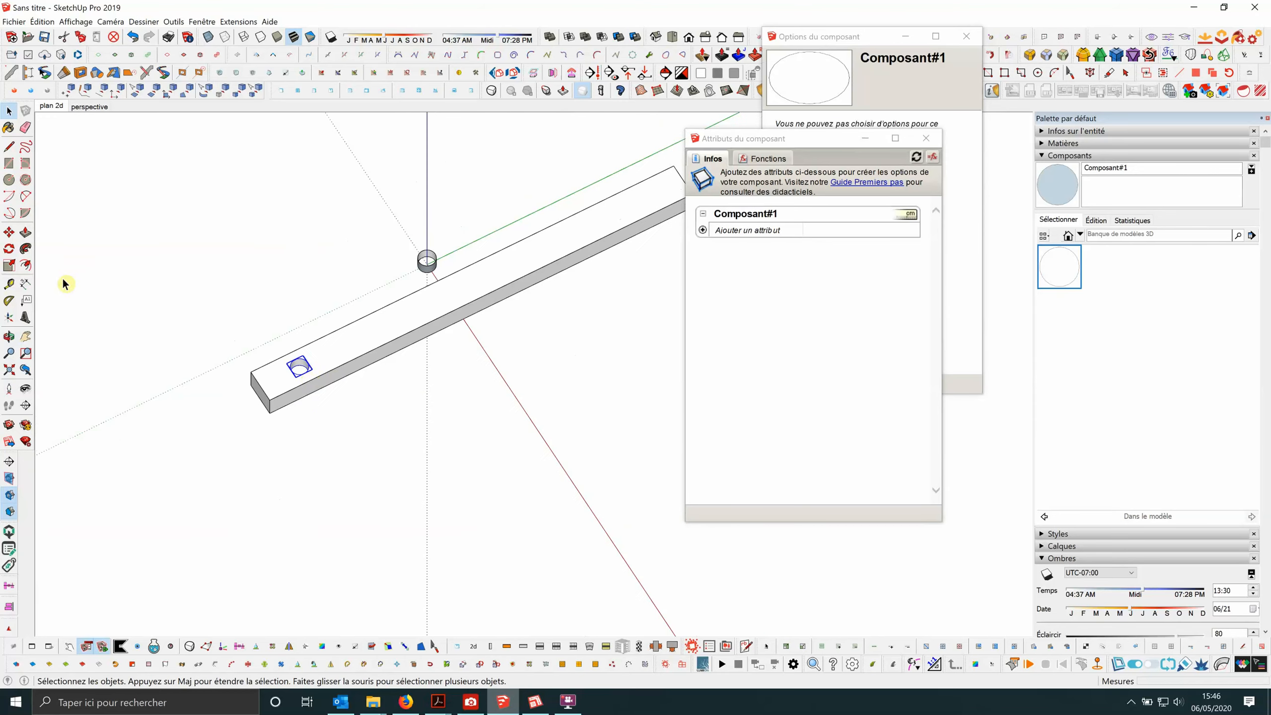
pyautogui.click(9, 232)
pyautogui.moveTo(171, 320); pyautogui.dragTo(323, 433, button='middle')
pyautogui.press('ctrl')
pyautogui.click(294, 426)
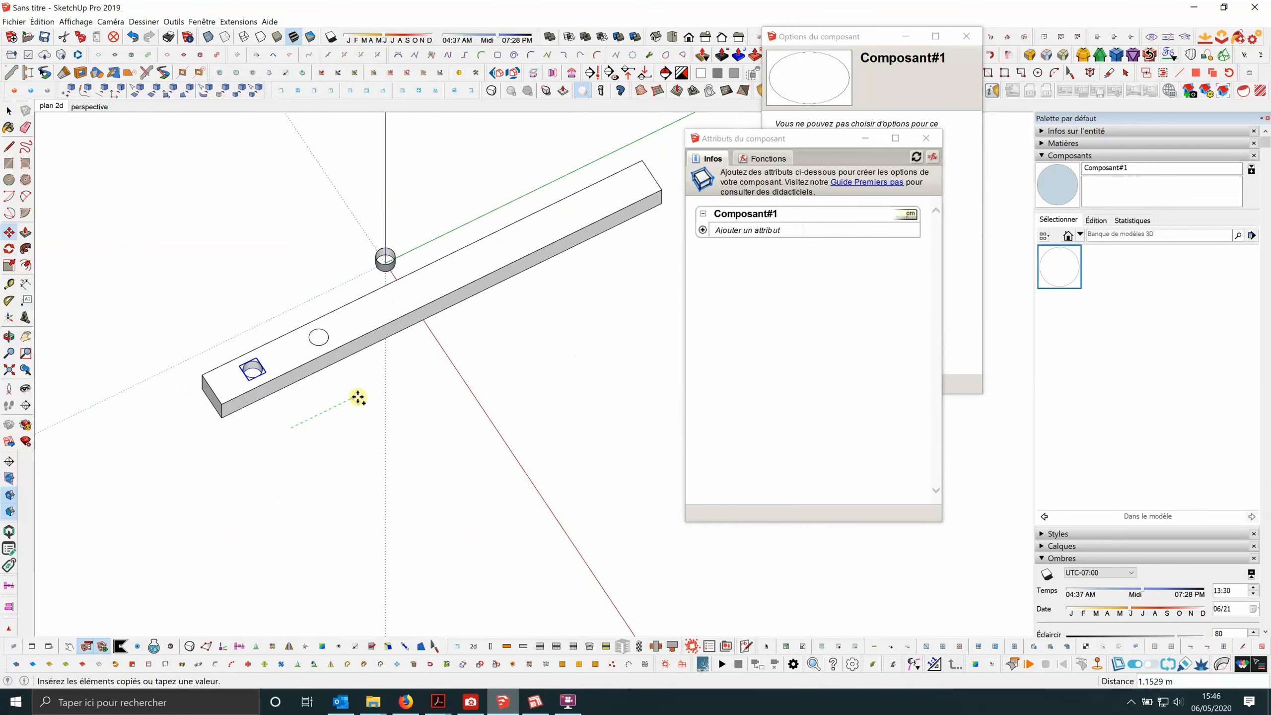
pyautogui.click(375, 395)
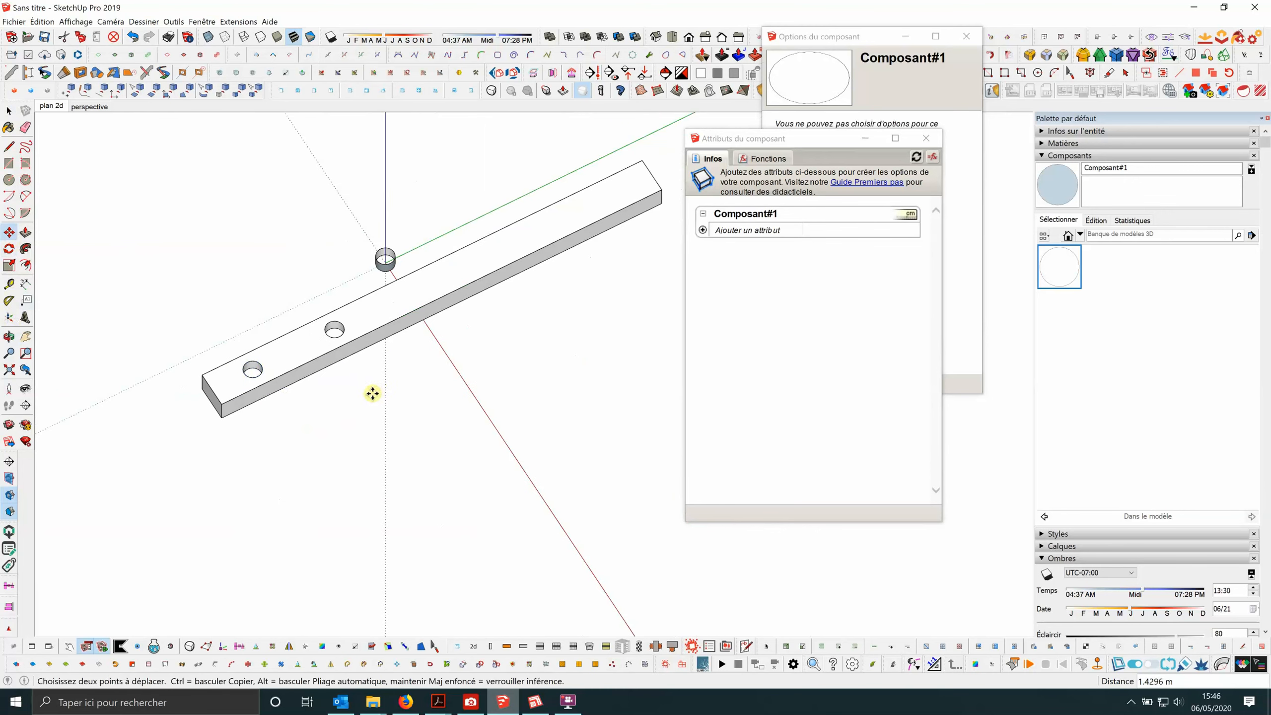
# Make two more copies of the hole component further along the beam, spacing the last one by about 1.18 m.
pyautogui.click(373, 394)
pyautogui.click(402, 367)
pyautogui.scroll(2, 470, 320)
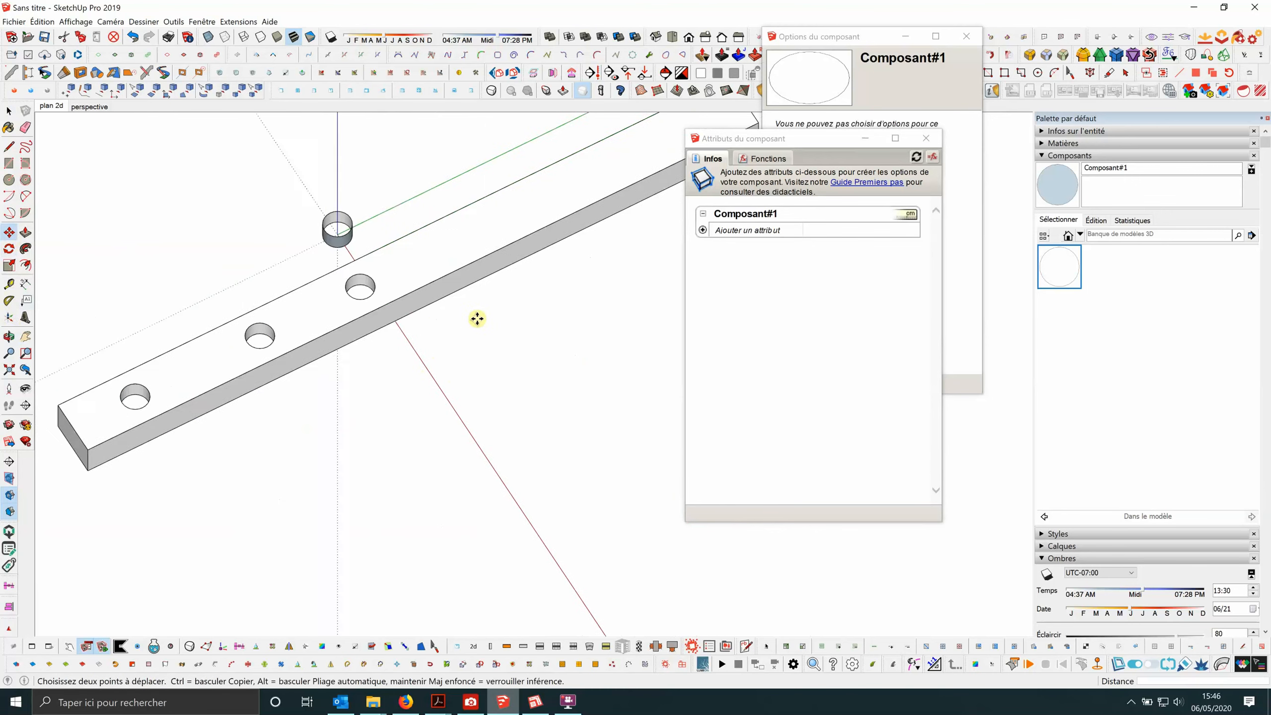
pyautogui.scroll(1, 477, 319)
pyautogui.click(440, 352)
pyautogui.click(565, 289)
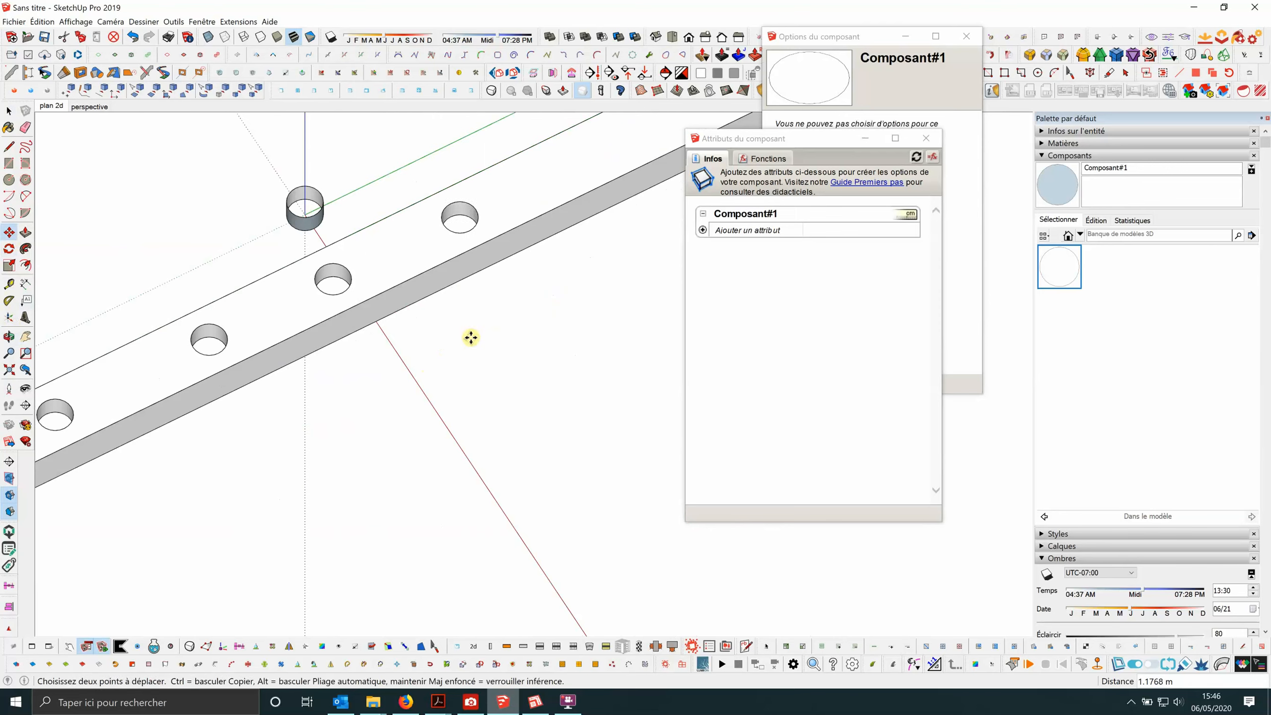
pyautogui.scroll(-3, 470, 338)
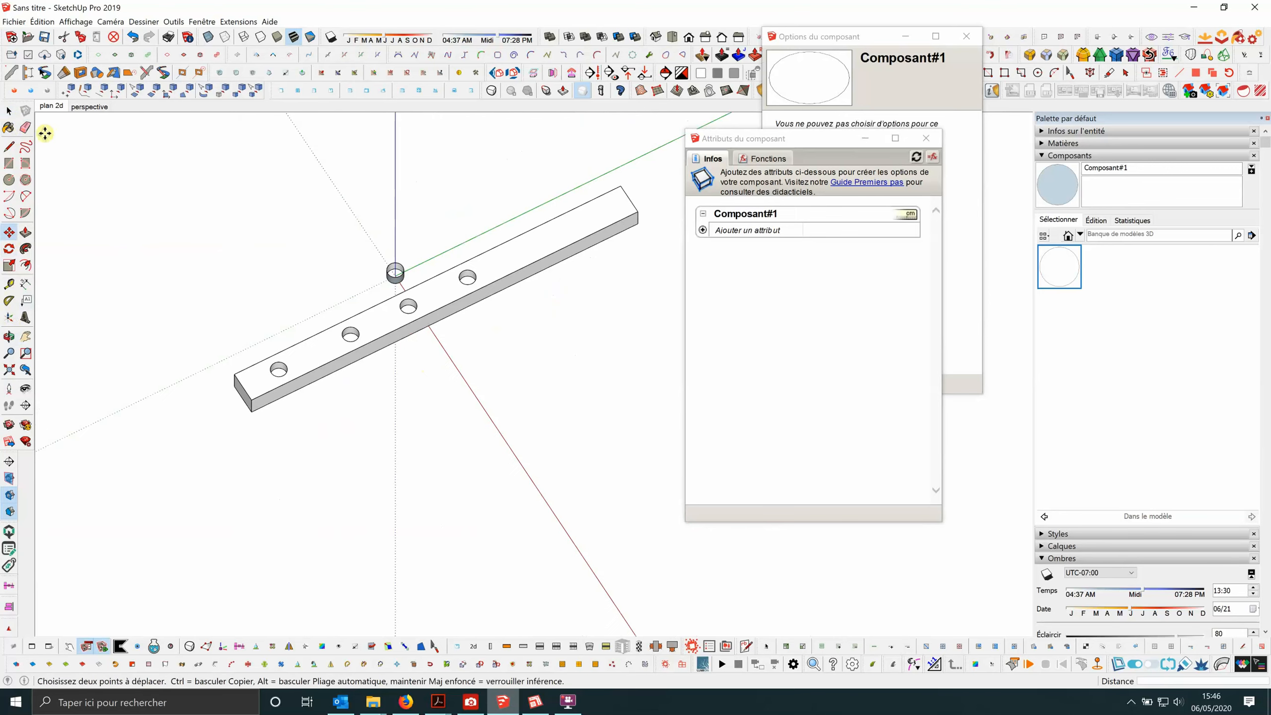
pyautogui.click(8, 110)
pyautogui.moveTo(394, 354); pyautogui.dragTo(359, 359, button='middle')
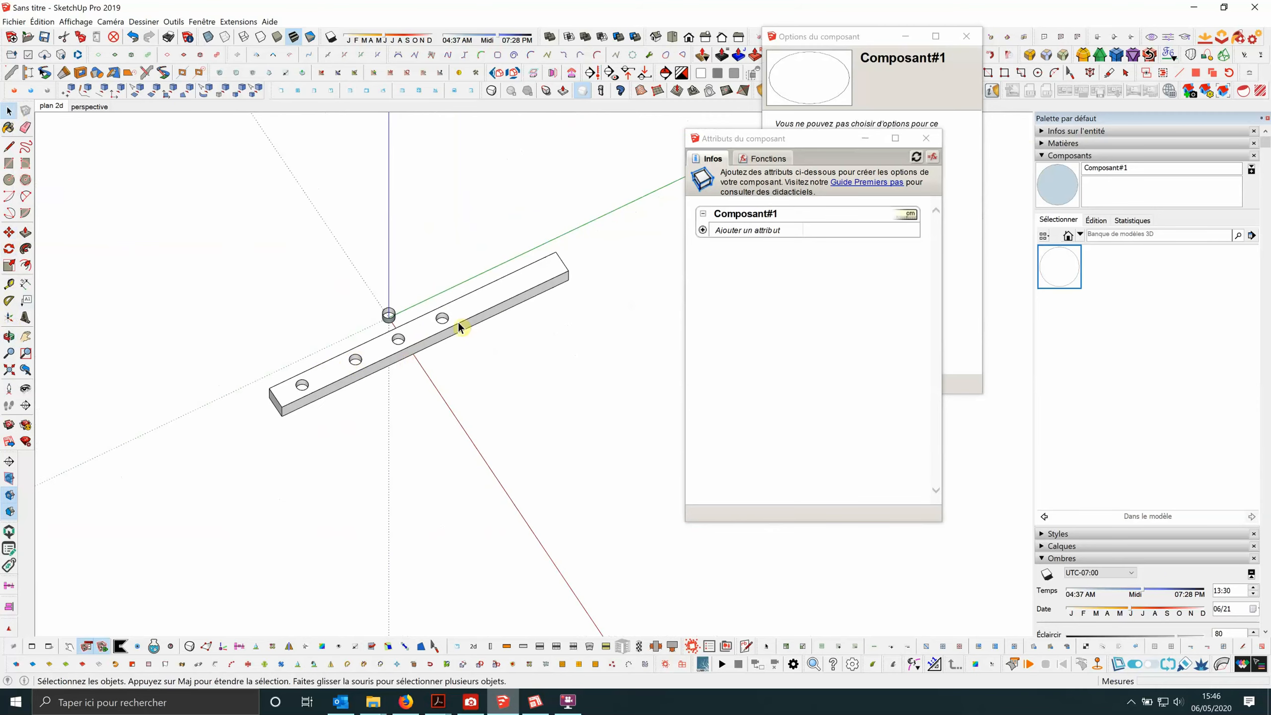
pyautogui.keyDown('shift'); pyautogui.moveTo(573, 259); pyautogui.dragTo(439, 297, button='middle'); pyautogui.keyUp('shift')
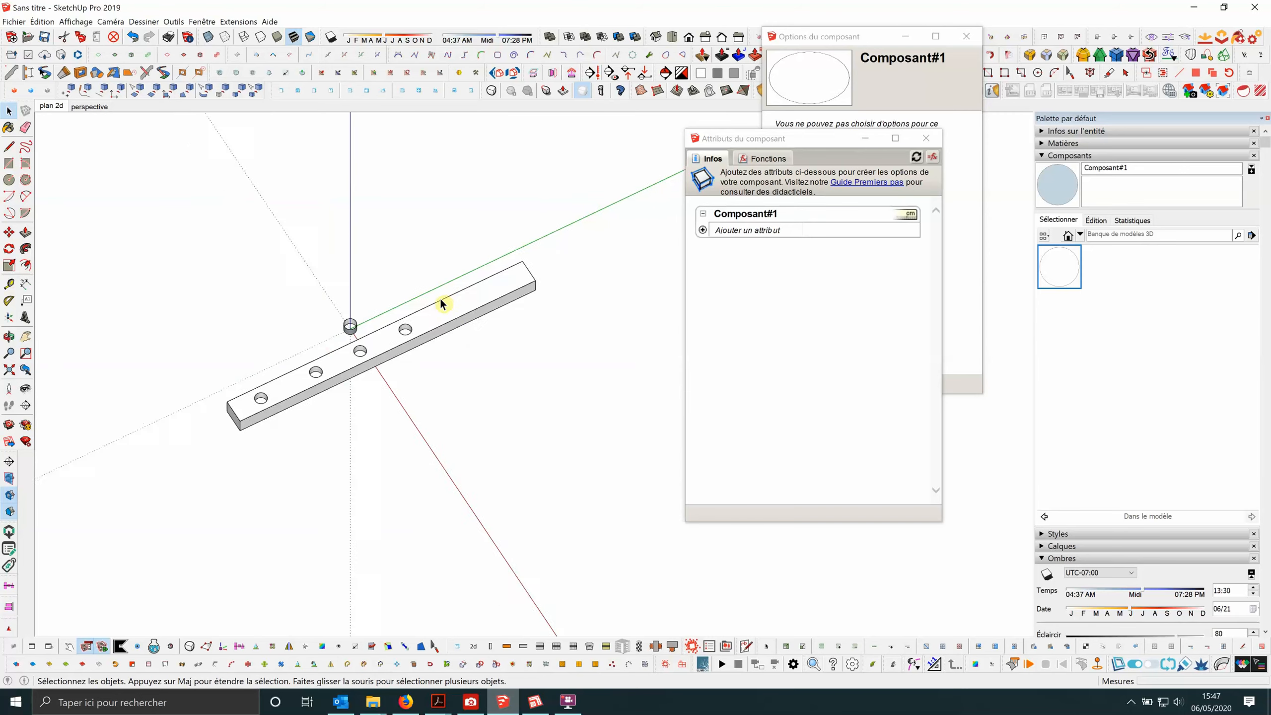
pyautogui.moveTo(361, 341); pyautogui.dragTo(312, 311, button='middle')
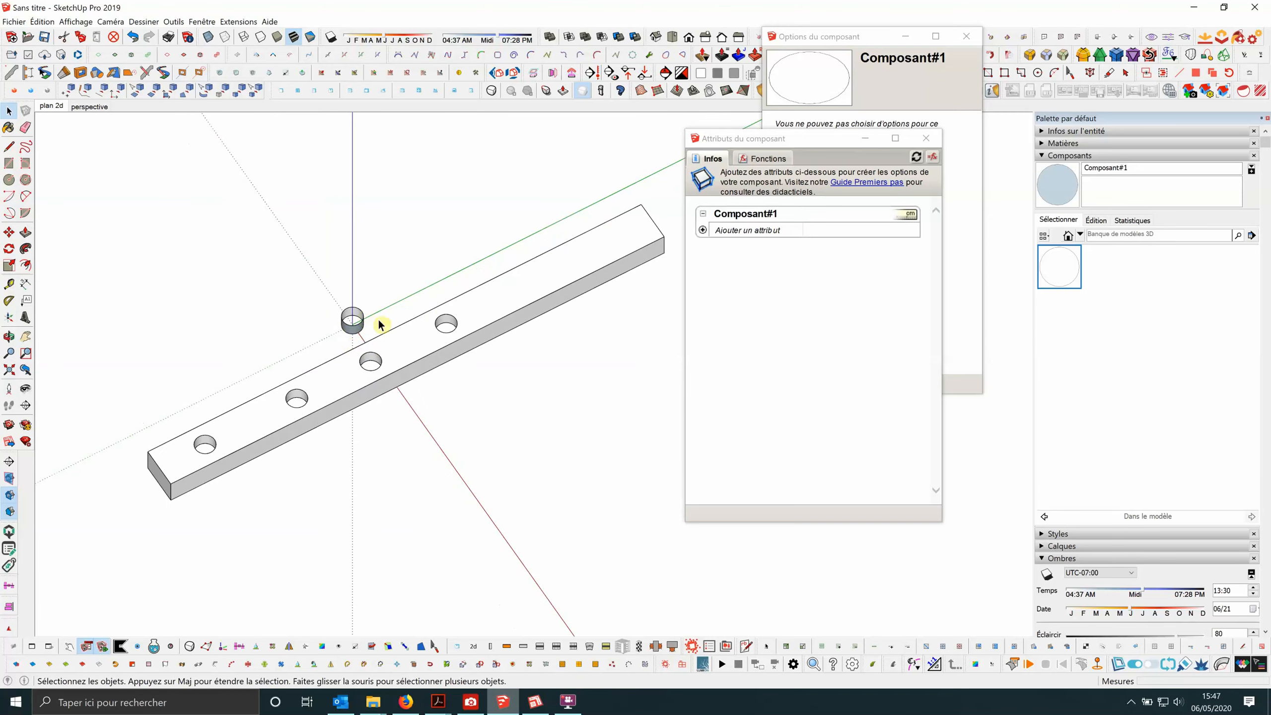
pyautogui.scroll(-2, 380, 320)
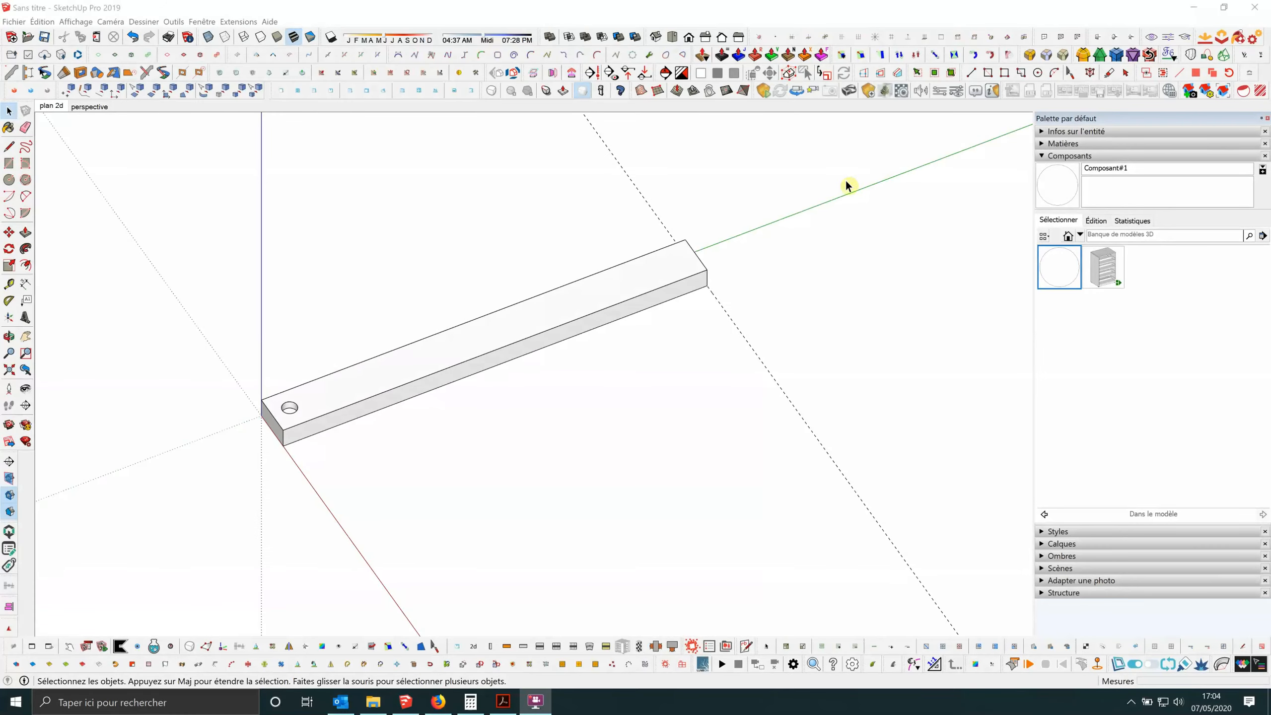
# Select the hole component near the beam's end, open its component options and component attributes windows, and arrange them clear of the hole.
pyautogui.click(25, 336)
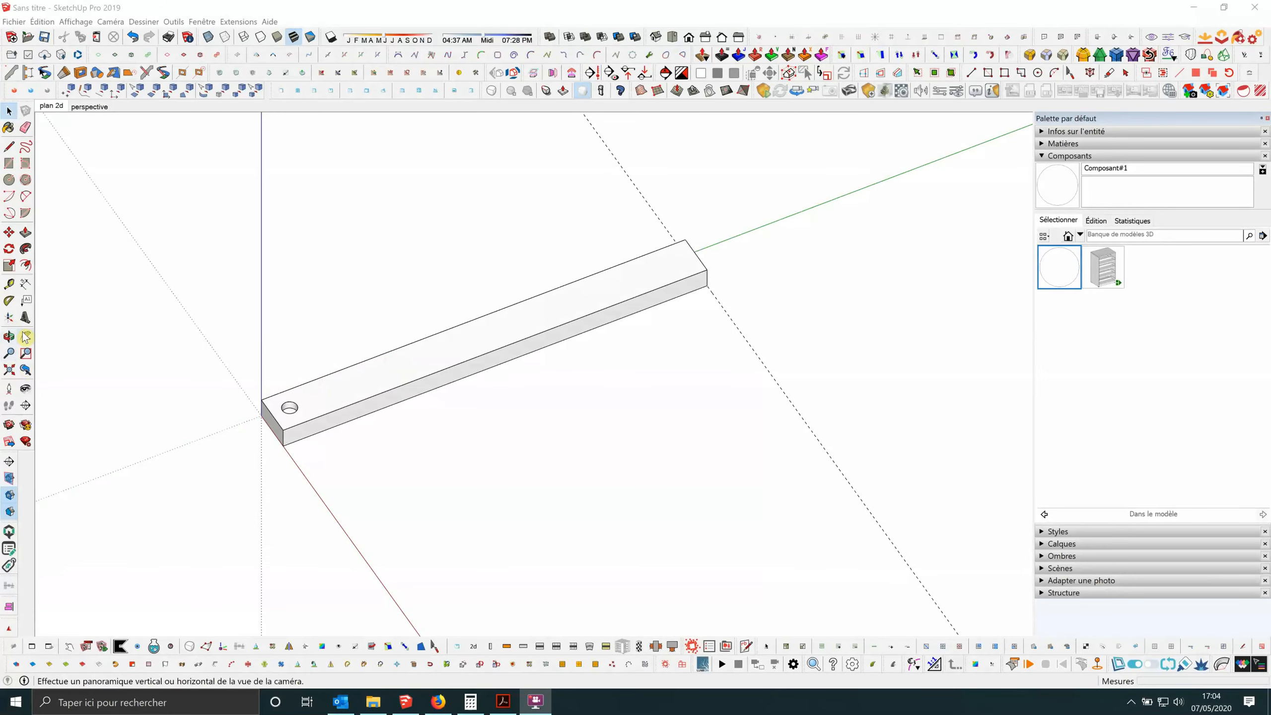
pyautogui.moveTo(301, 363); pyautogui.dragTo(447, 361)
pyautogui.scroll(5, 460, 396)
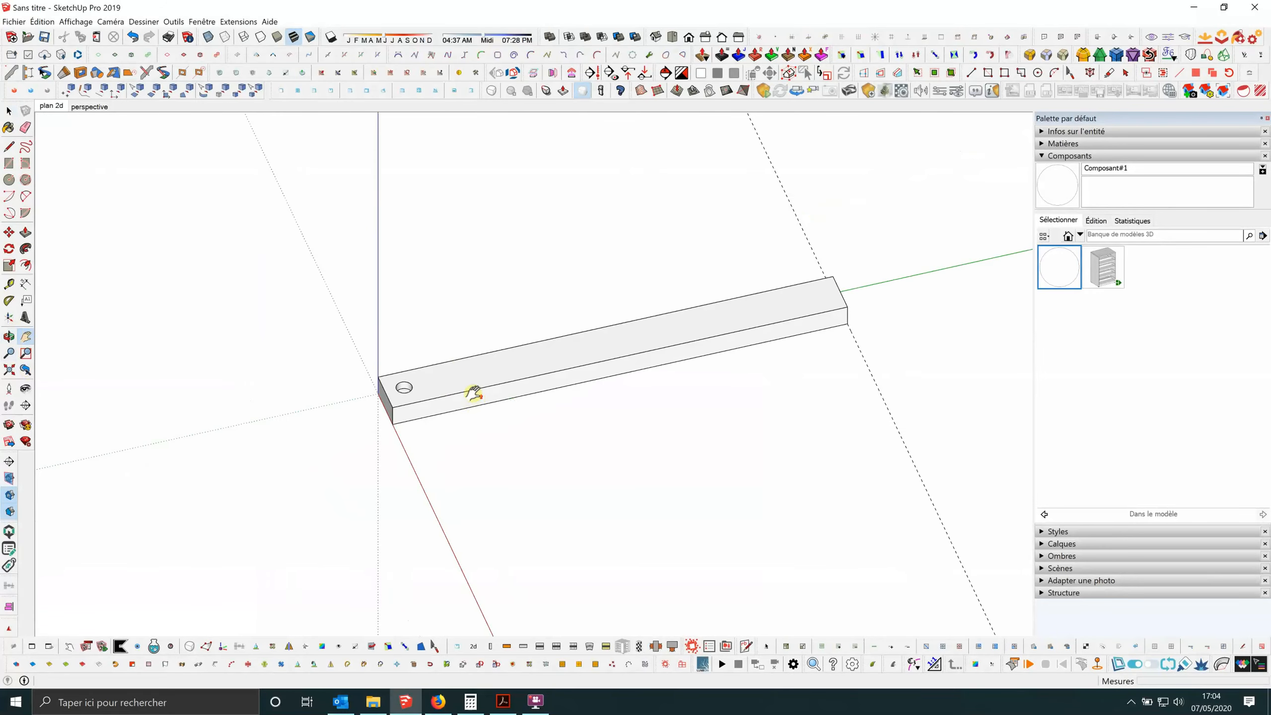
pyautogui.click(9, 111)
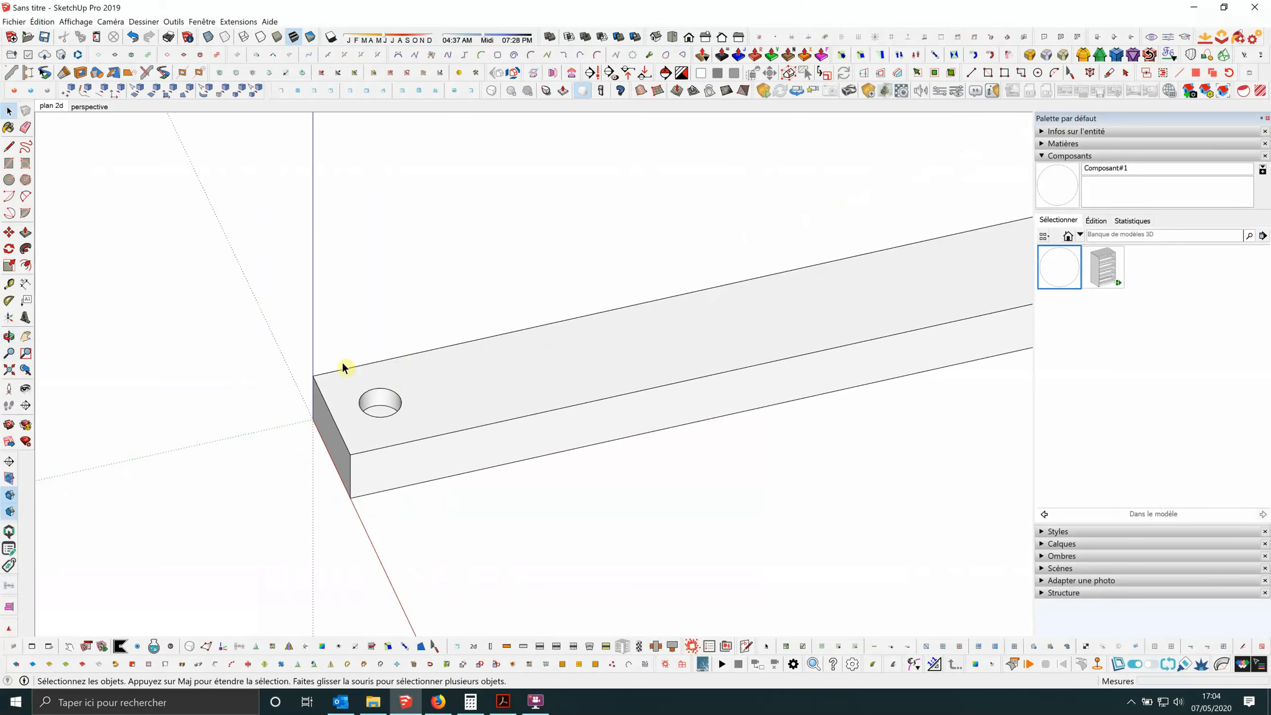
pyautogui.moveTo(344, 368)
pyautogui.mouseDown(button='middle')
pyautogui.moveTo(423, 401)
pyautogui.moveTo(236, 338)
pyautogui.moveTo(343, 378)
pyautogui.moveTo(329, 381)
pyautogui.mouseUp(button='middle')
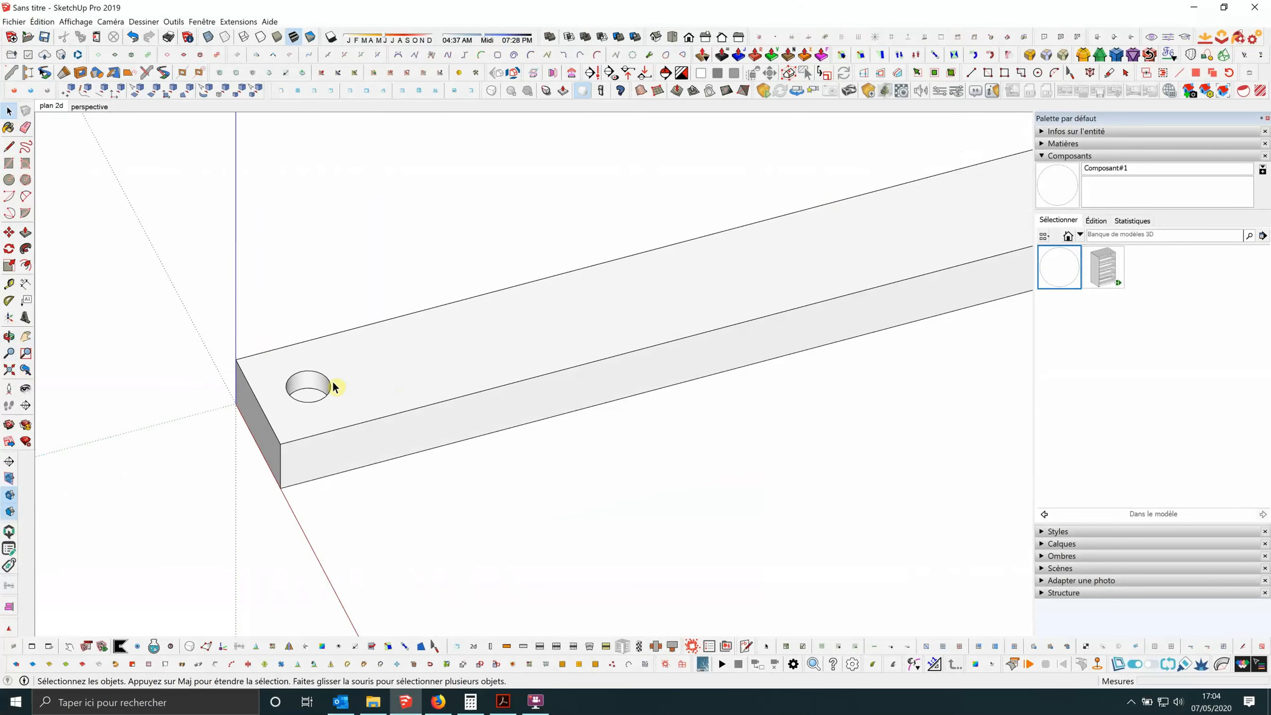
pyautogui.click(329, 380)
pyautogui.scroll(-2, 205, 310)
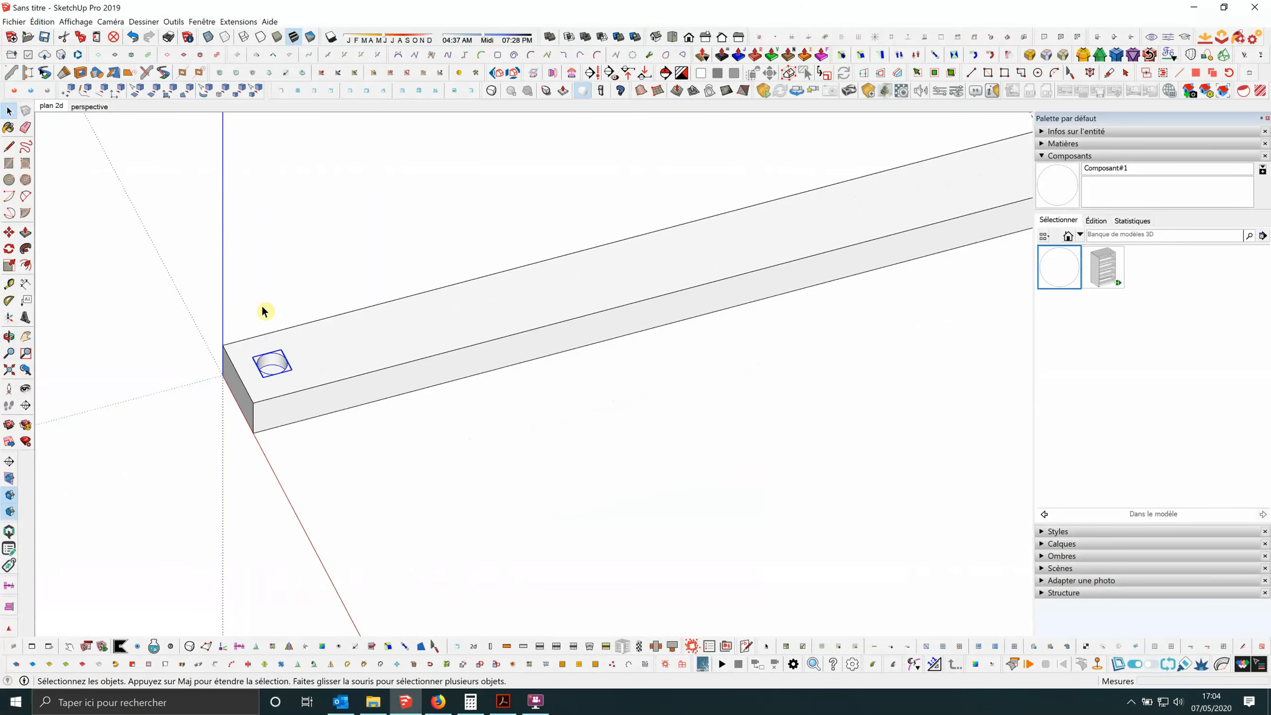
pyautogui.click(86, 647)
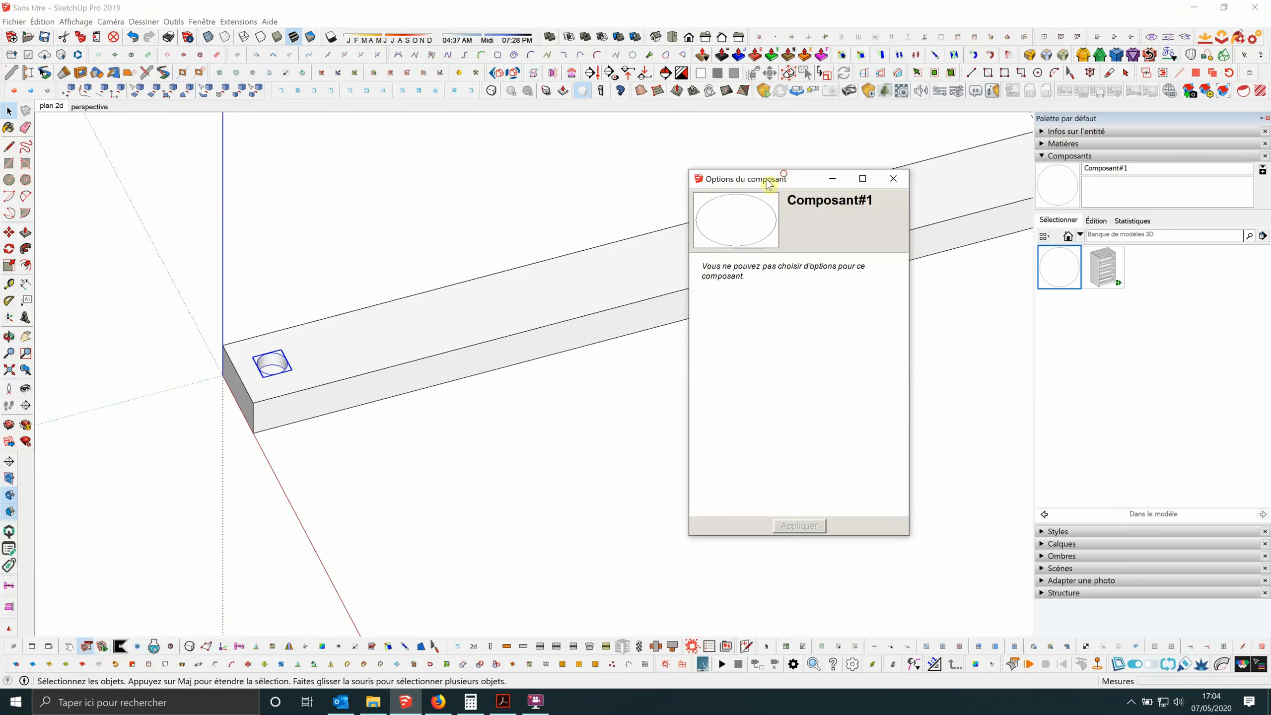
pyautogui.moveTo(769, 184); pyautogui.dragTo(92, 136)
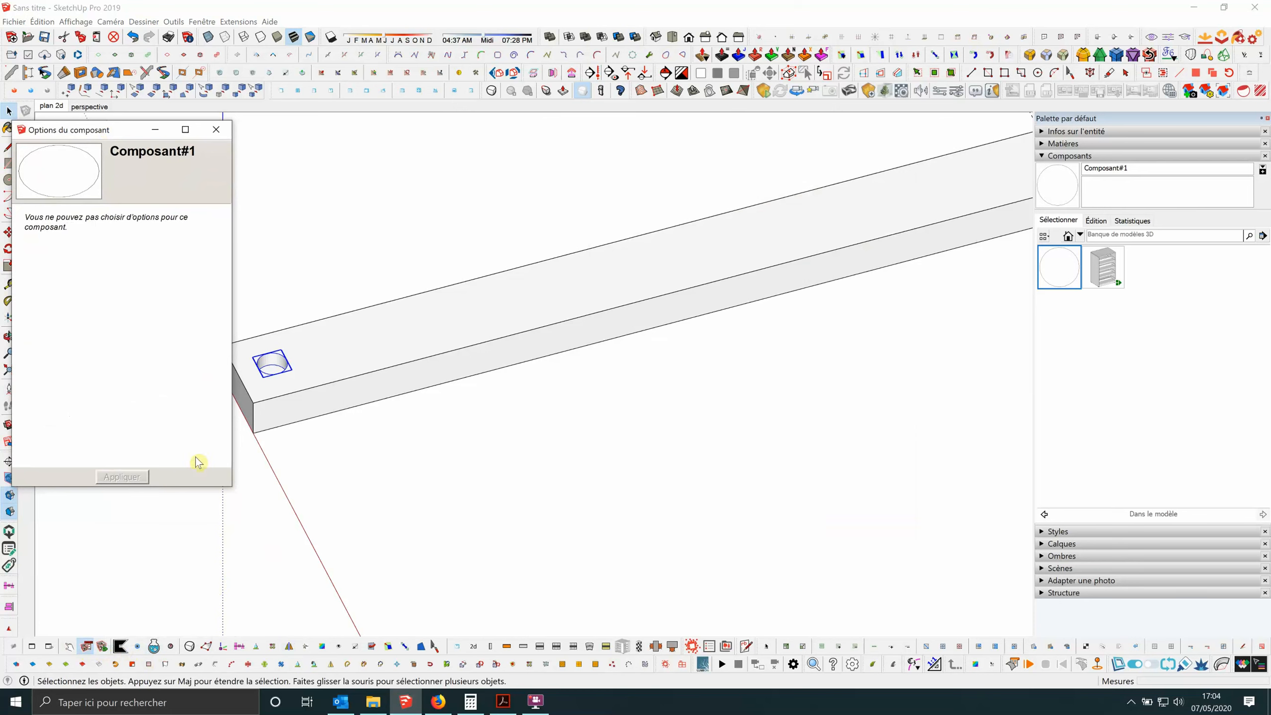
pyautogui.click(102, 647)
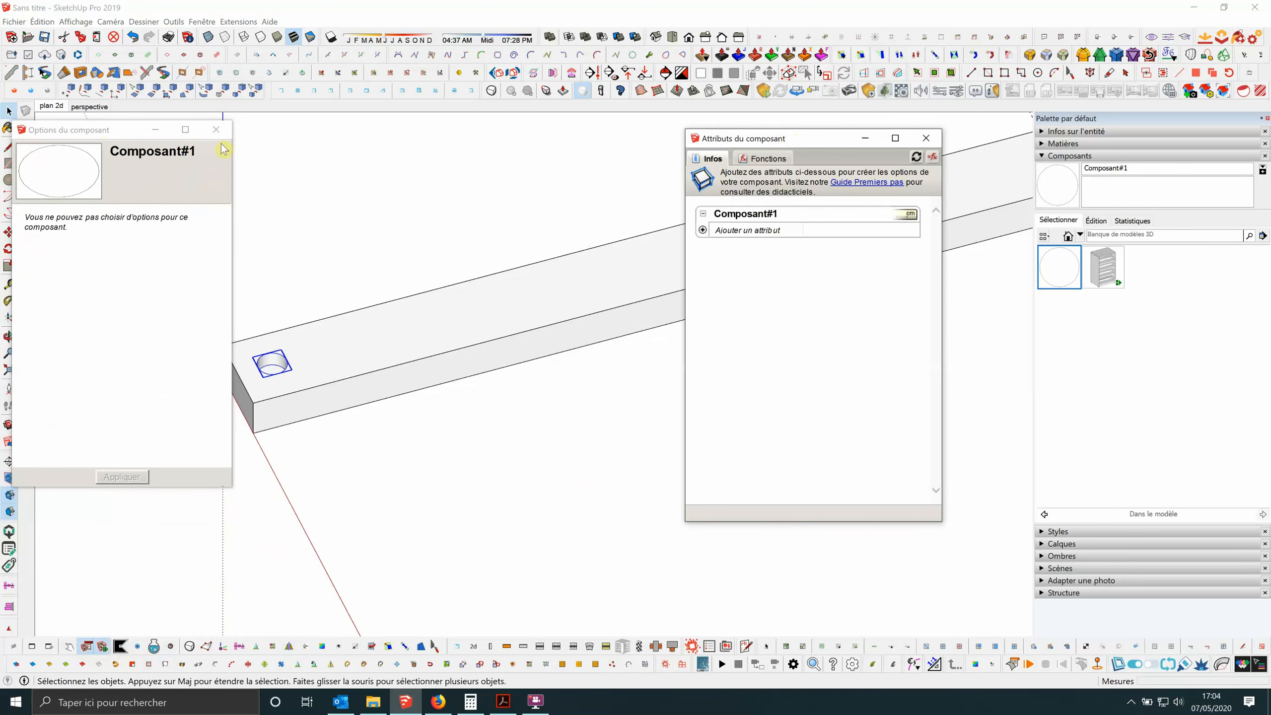
pyautogui.moveTo(122, 130); pyautogui.dragTo(324, 384)
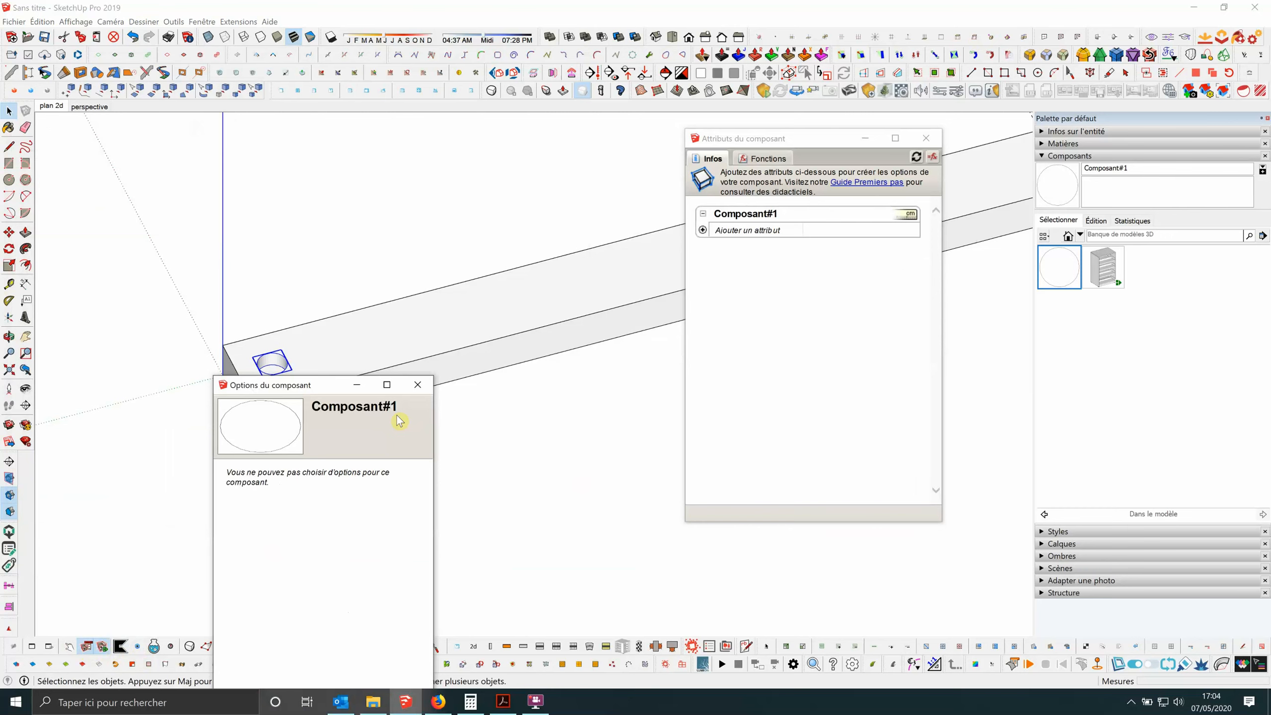
pyautogui.moveTo(399, 421); pyautogui.dragTo(685, 428)
pyautogui.moveTo(813, 143); pyautogui.dragTo(830, 175)
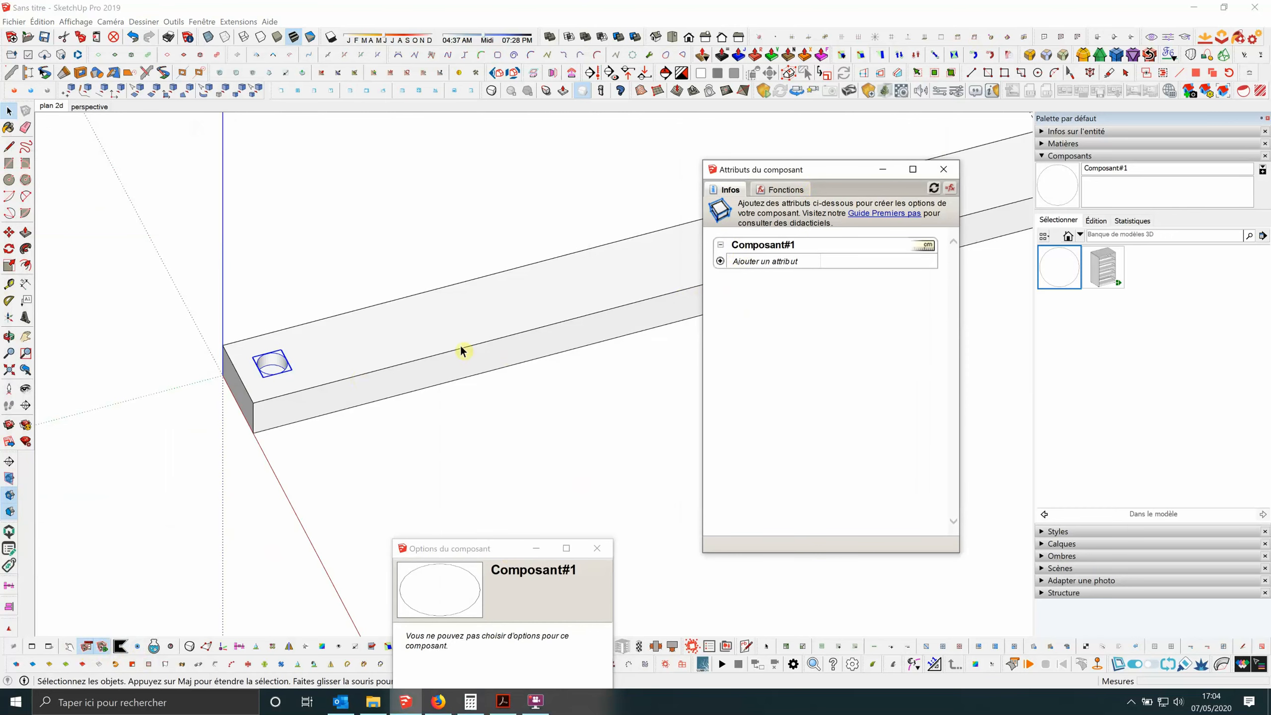
# Rename the hole component to "trou" in its component attributes, then deselect it.
pyautogui.click(805, 246)
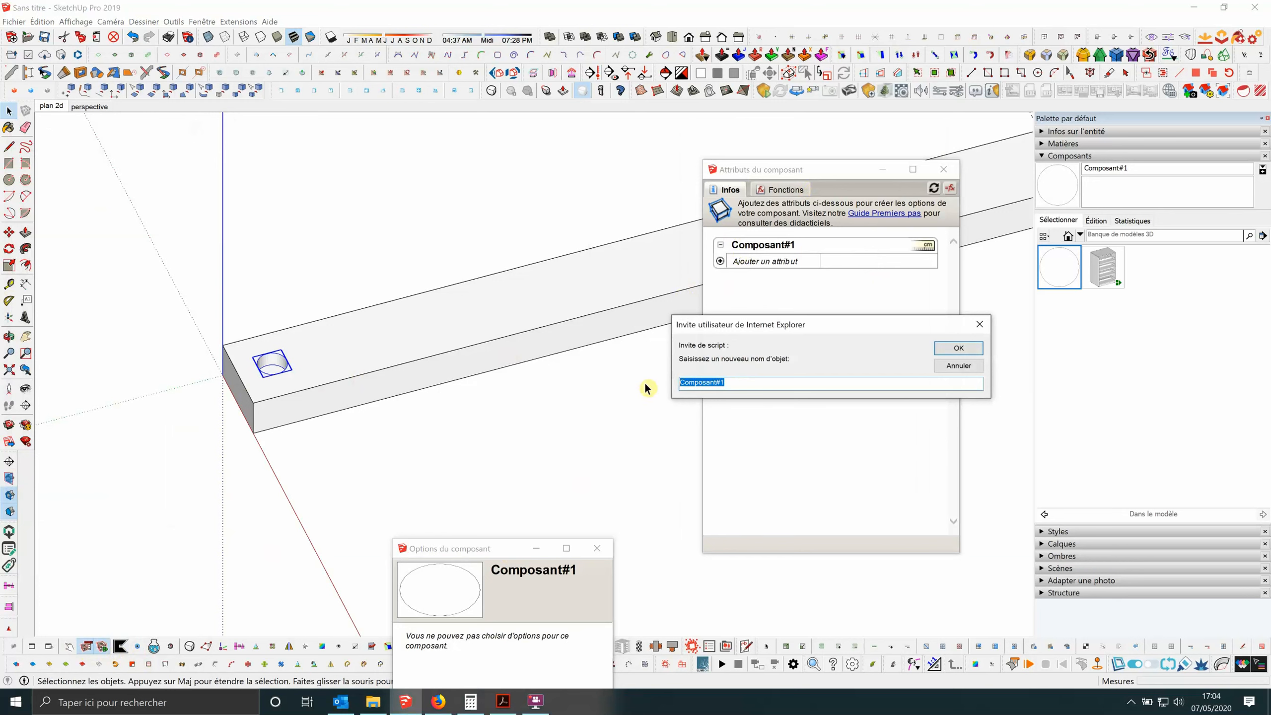
pyautogui.write('trou')
pyautogui.click(959, 347)
pyautogui.click(587, 389)
pyautogui.scroll(-3, 294, 350)
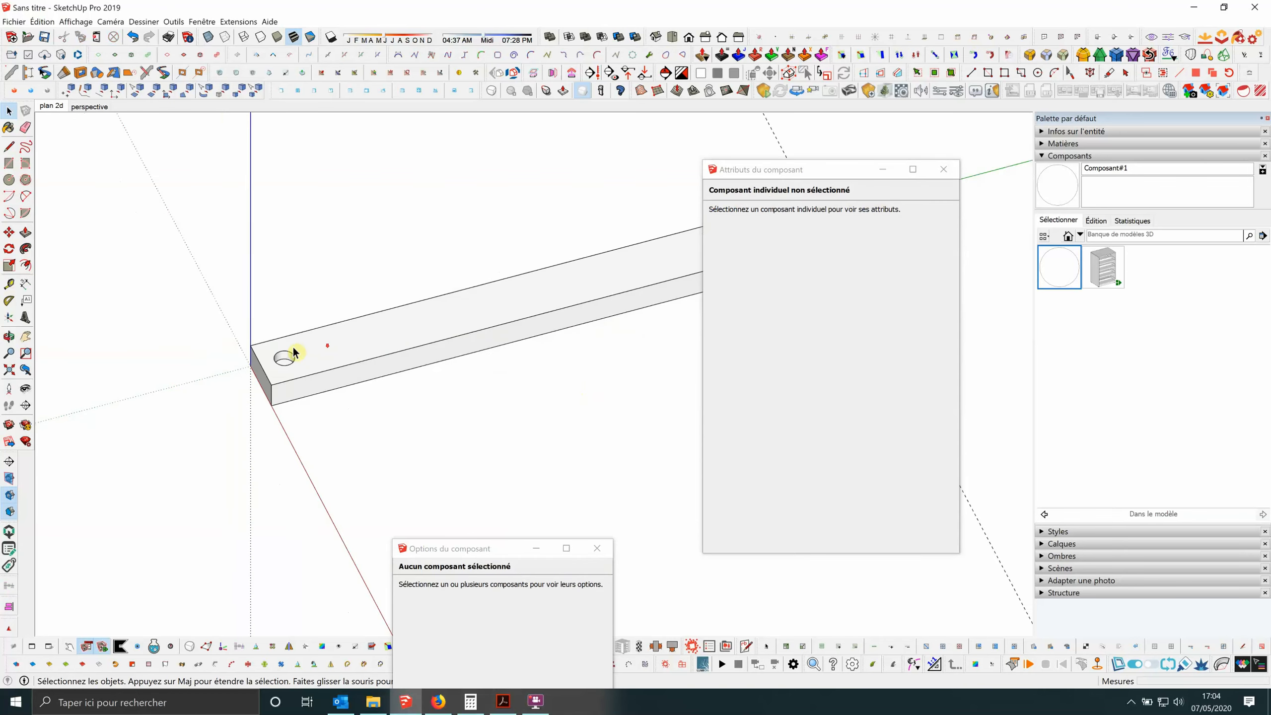
pyautogui.scroll(3, 300, 353)
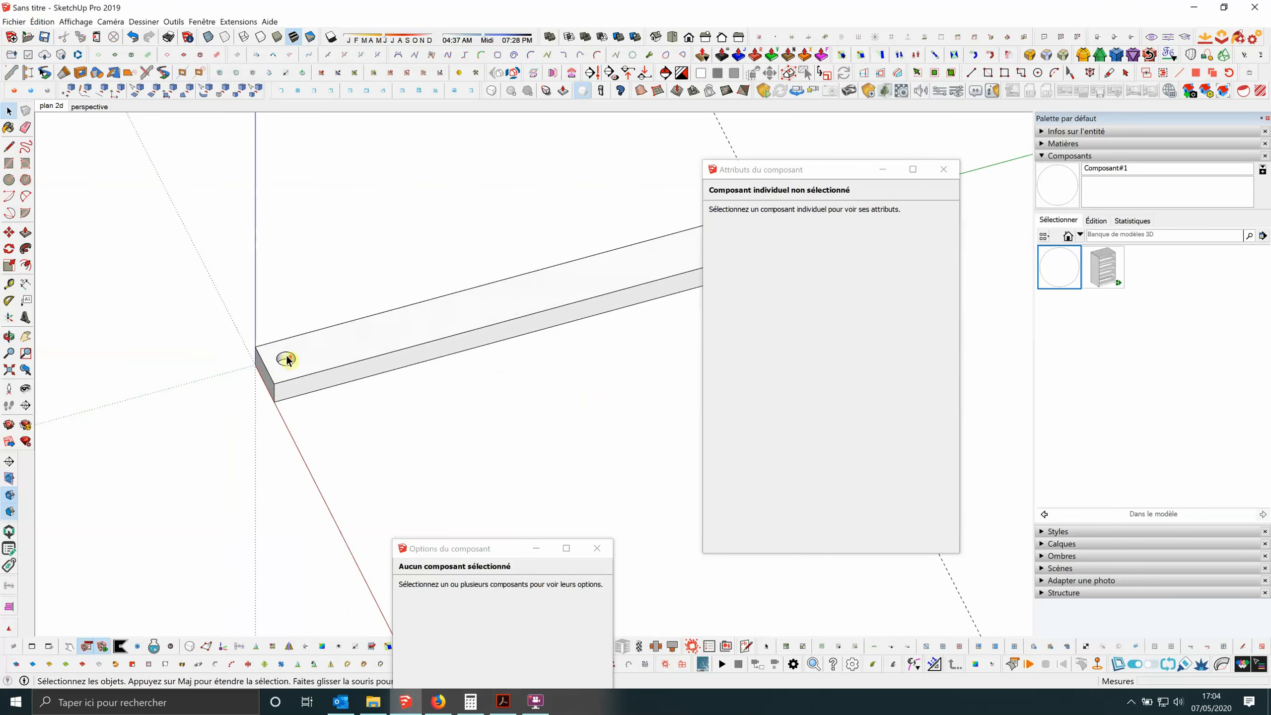
# Draw a freehand rectangle on the ground beside the beam's end with the hole.
pyautogui.scroll(2, 300, 359)
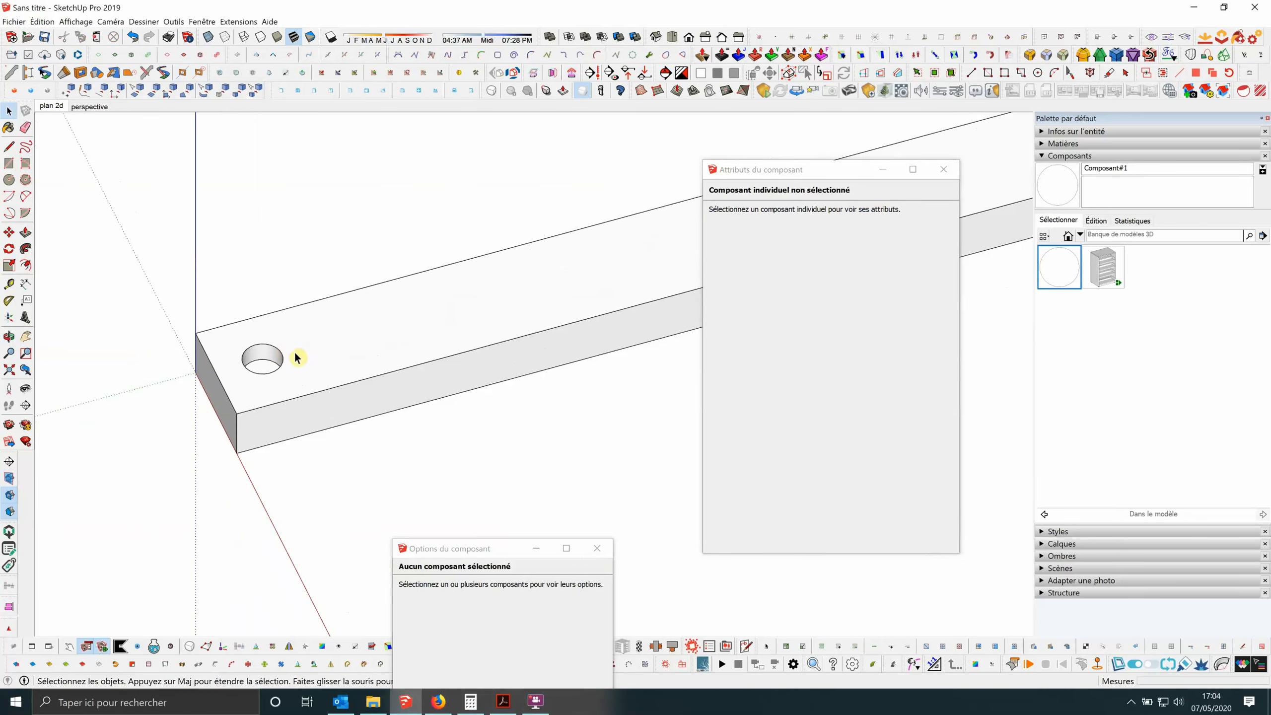
pyautogui.scroll(-2, 260, 355)
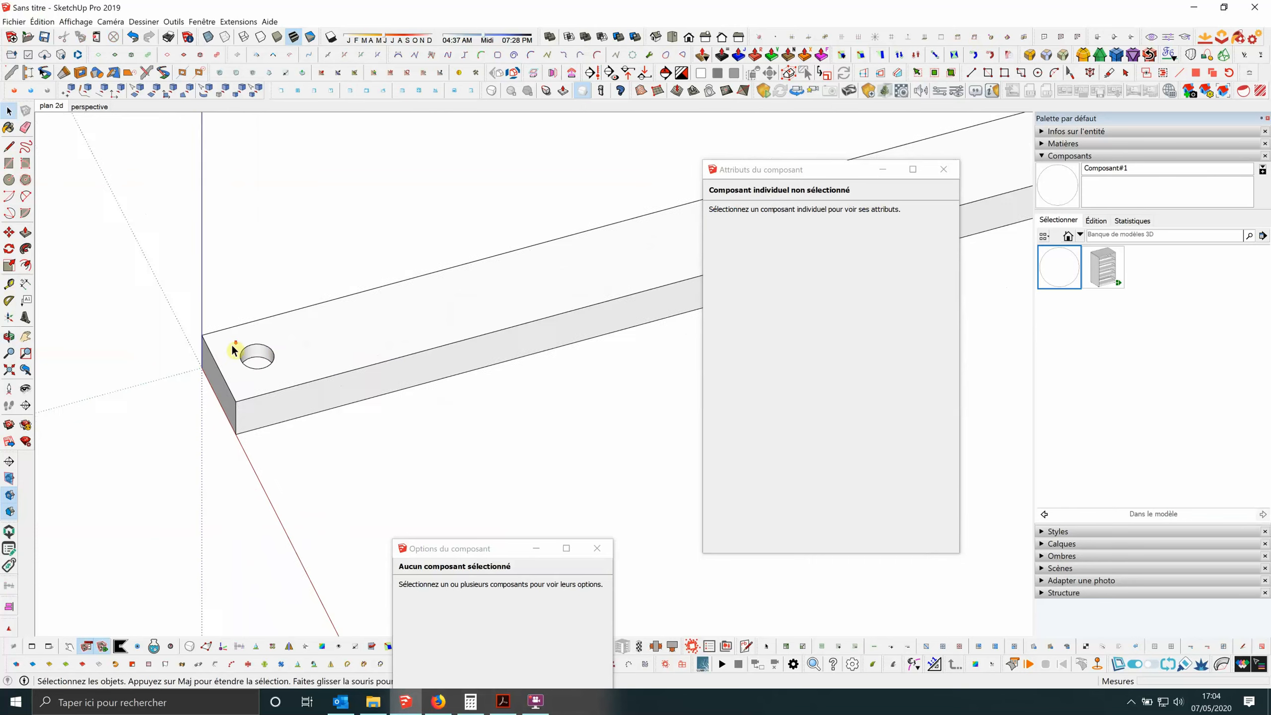
pyautogui.click(350, 347)
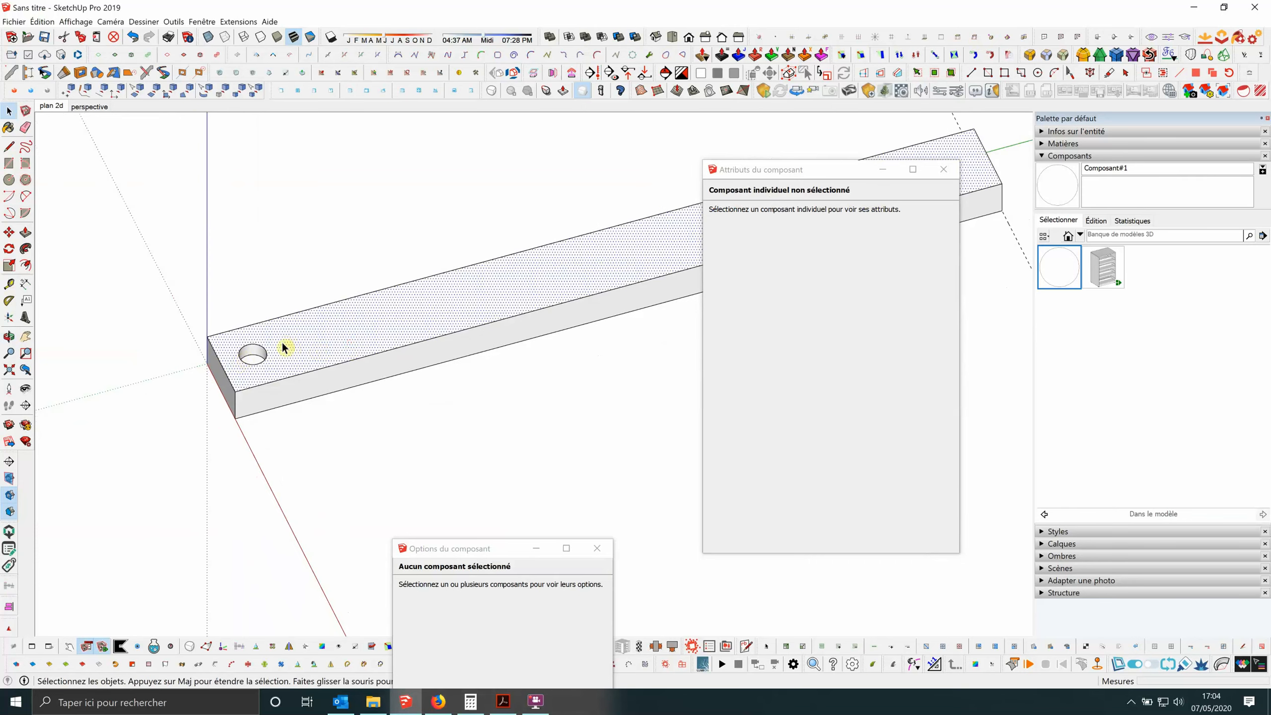
pyautogui.click(9, 162)
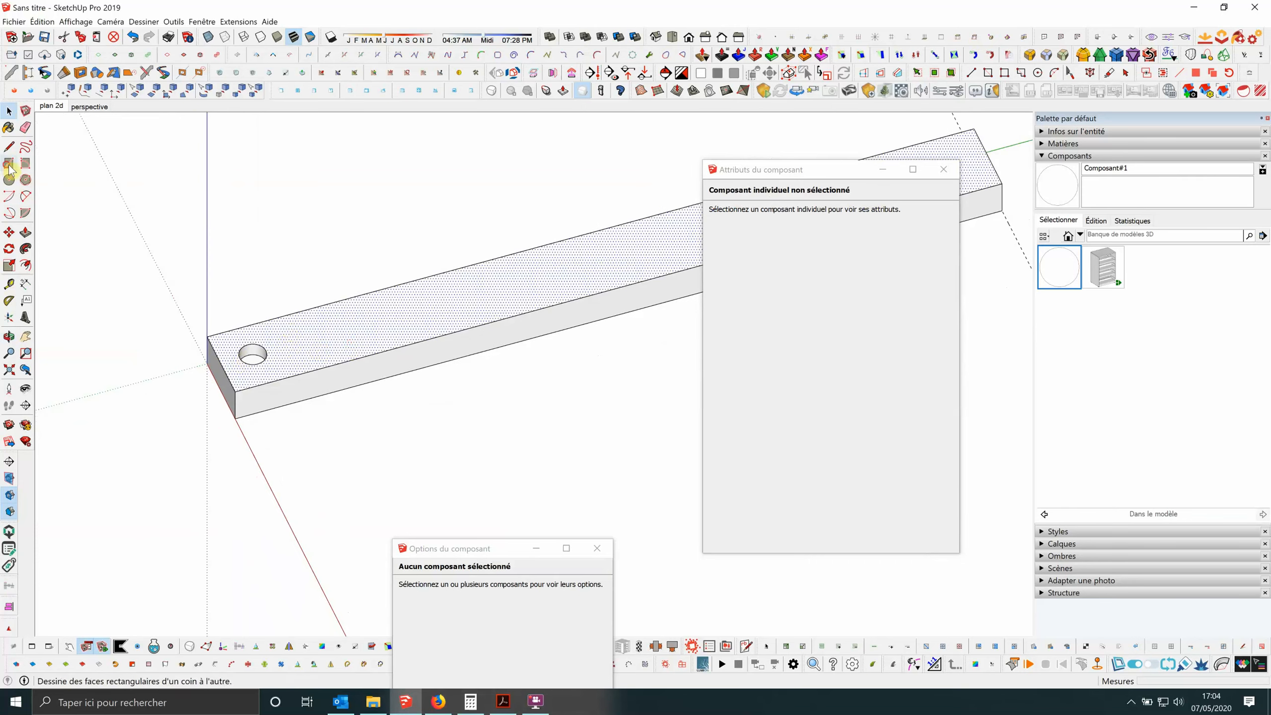
pyautogui.click(281, 435)
pyautogui.click(438, 442)
# Push/Pull the rectangle beside the beam up about 9.2 cm to form a box.
pyautogui.click(25, 232)
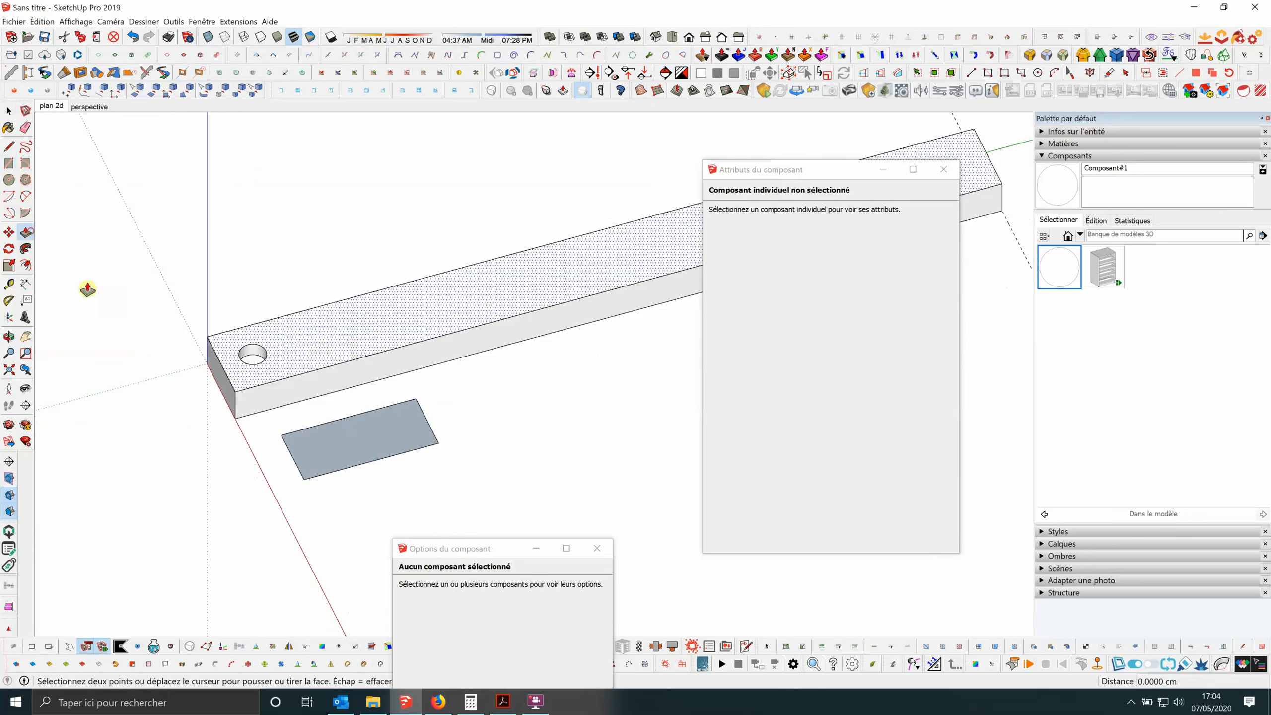
pyautogui.click(404, 432)
pyautogui.press('Escape')
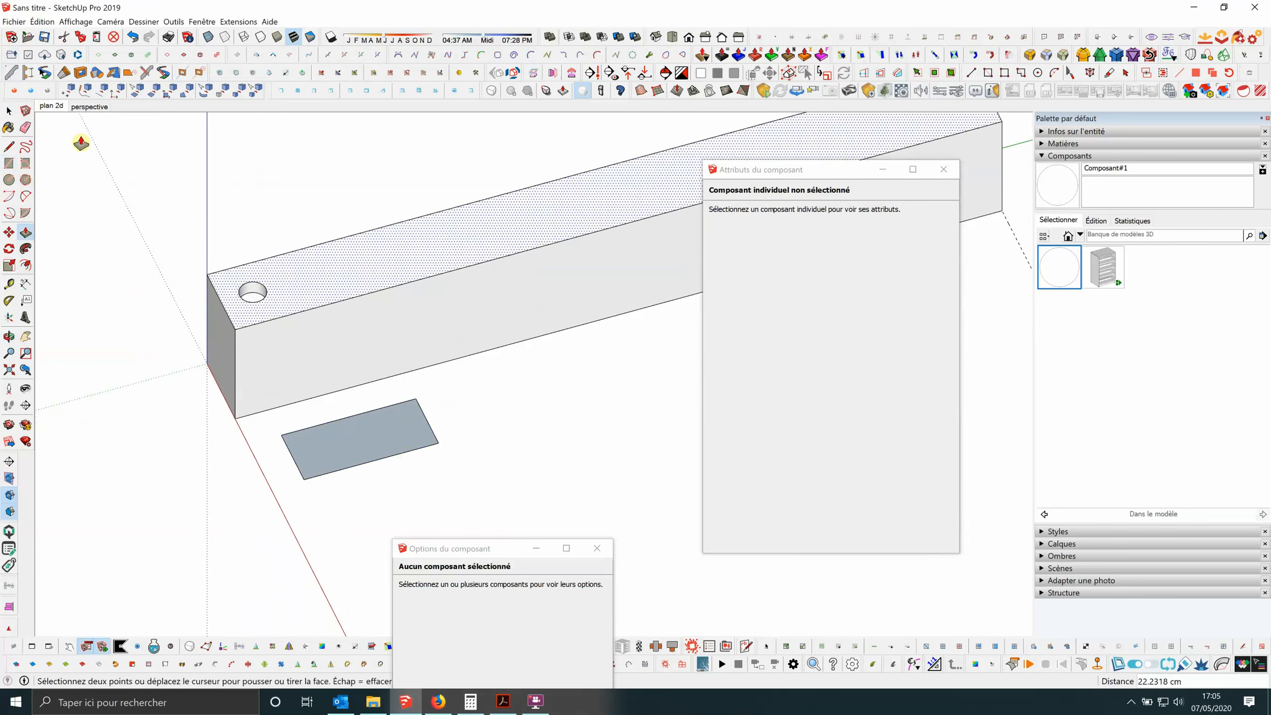
pyautogui.click(406, 426)
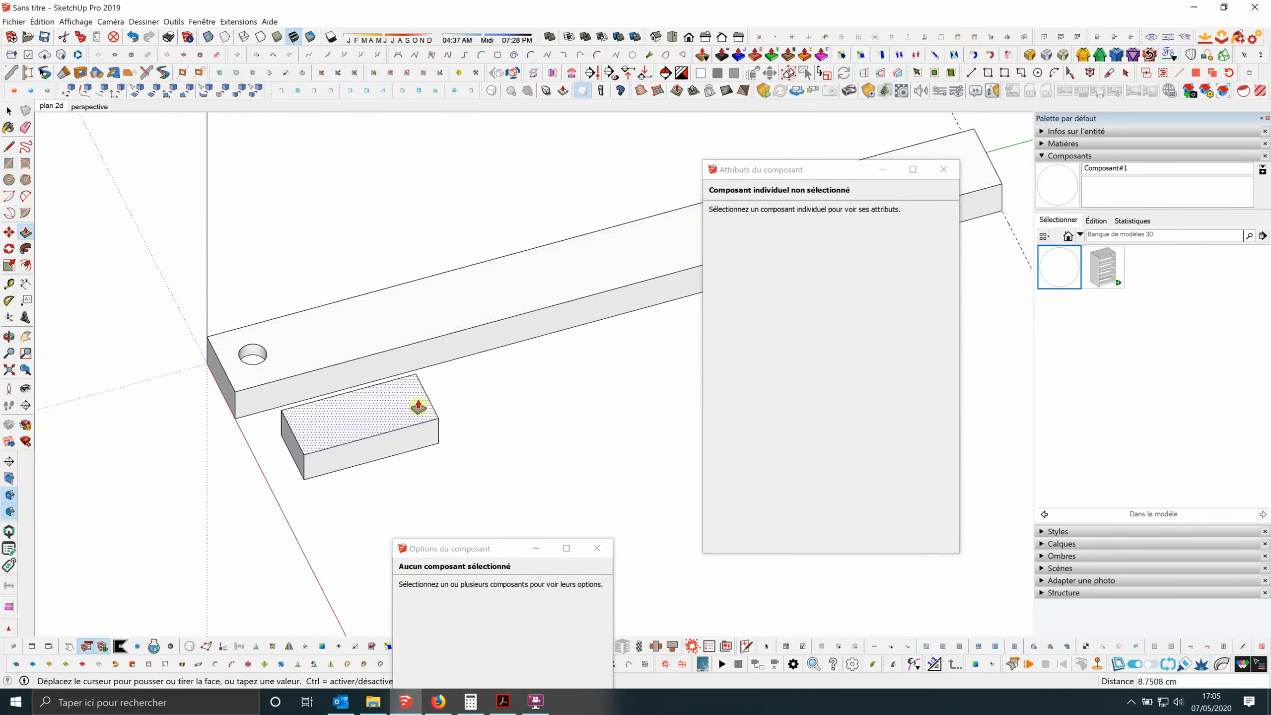
pyautogui.click(417, 406)
# Select all of the new box's geometry and make it a group.
pyautogui.click(8, 111)
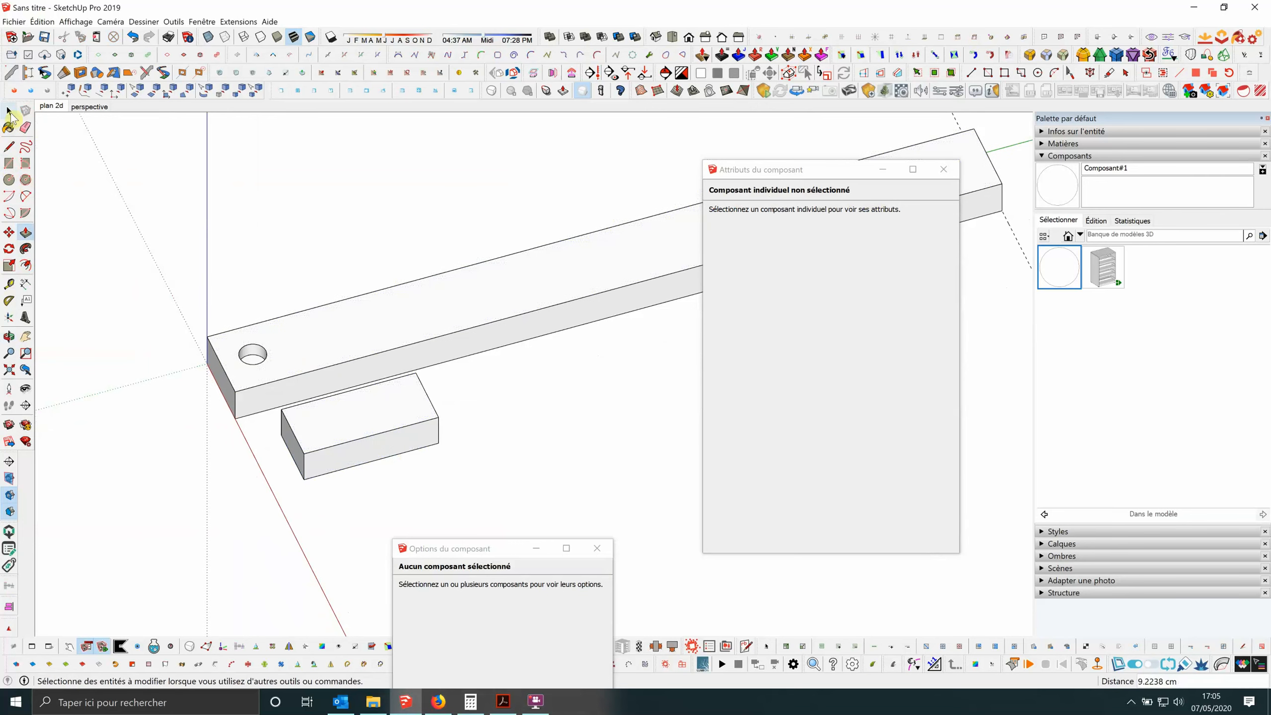
pyautogui.tripleClick(370, 406)
pyautogui.rightClick(380, 398)
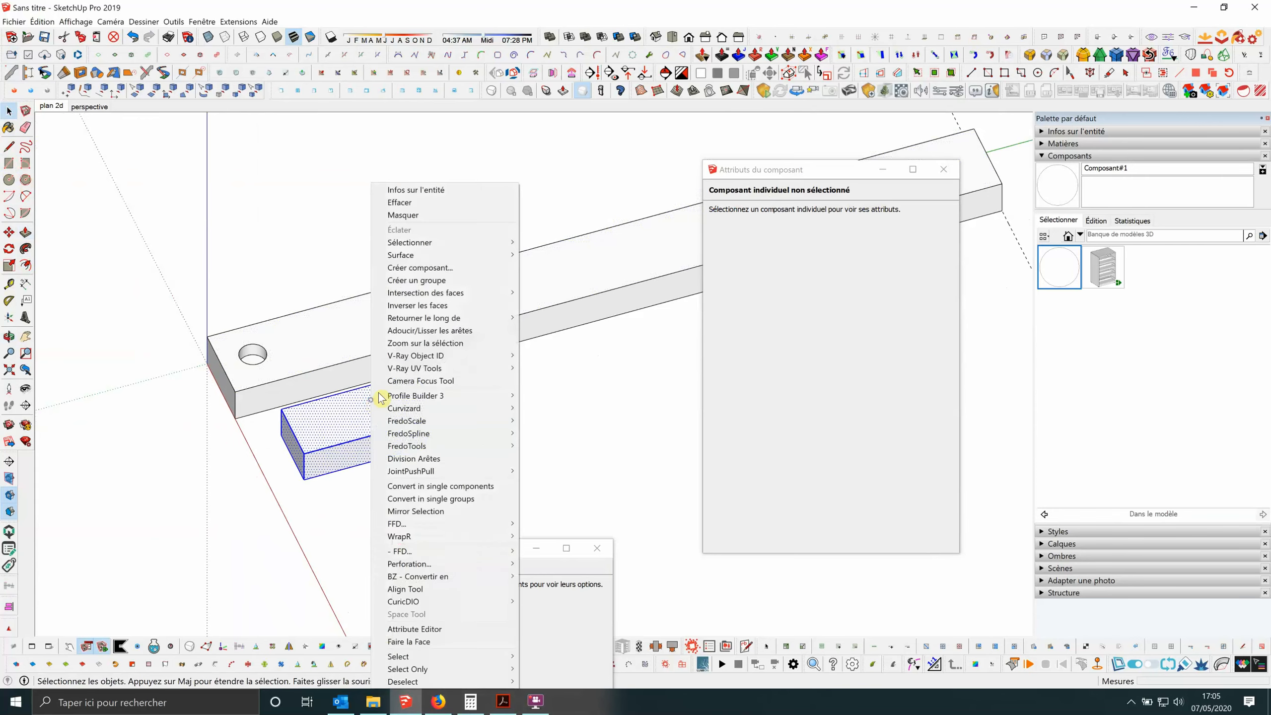
pyautogui.click(418, 281)
pyautogui.click(392, 284)
pyautogui.click(347, 393)
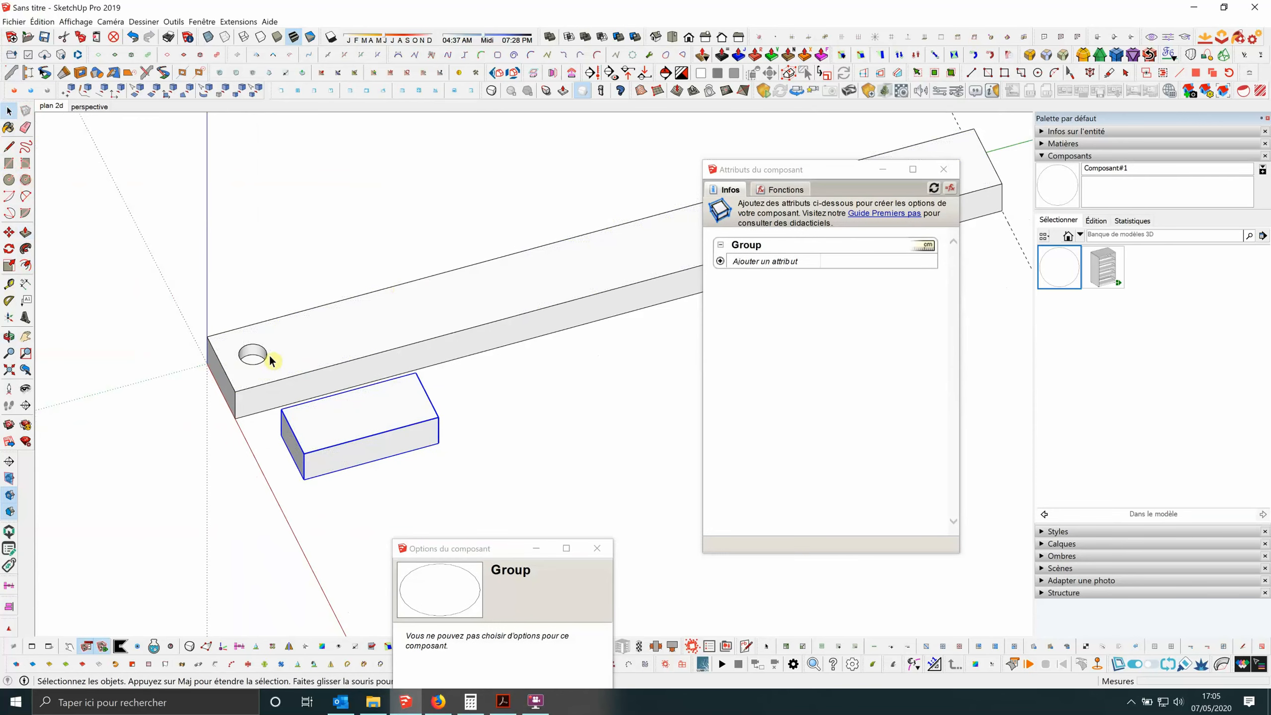
# Insert the hole component from the model's component library onto the top face of the grouped box.
pyautogui.click(1073, 278)
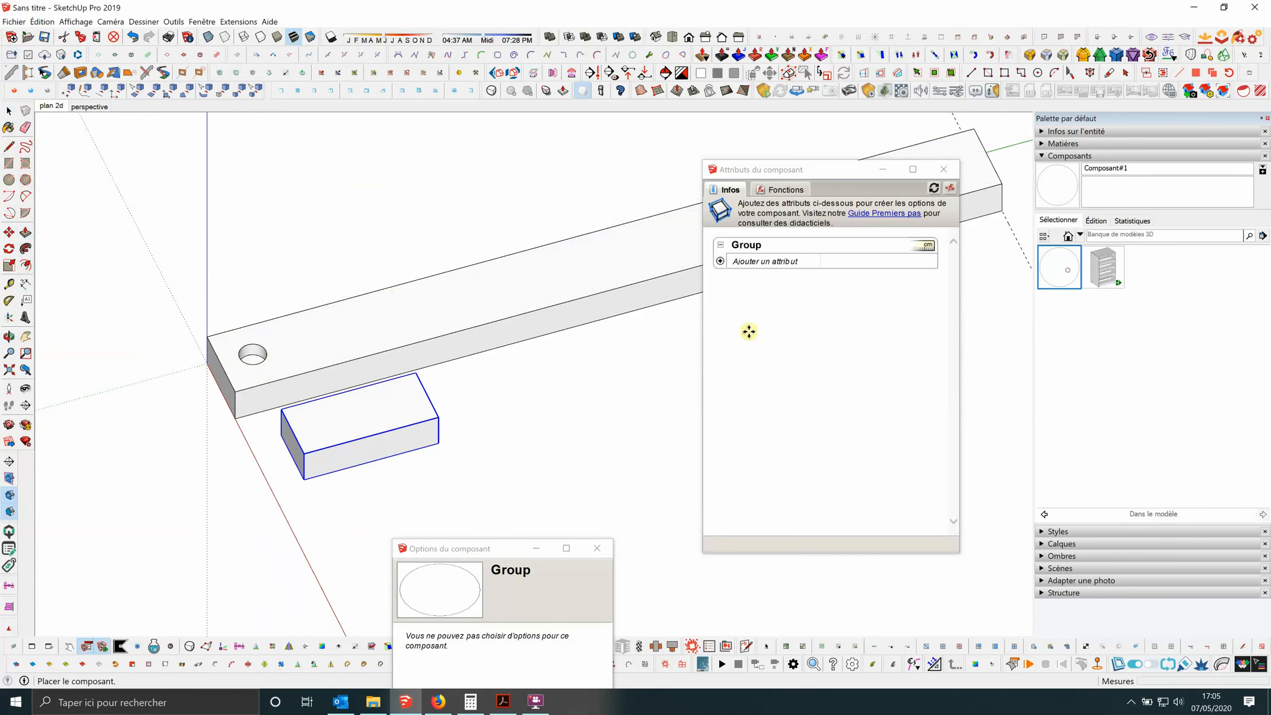
pyautogui.click(342, 417)
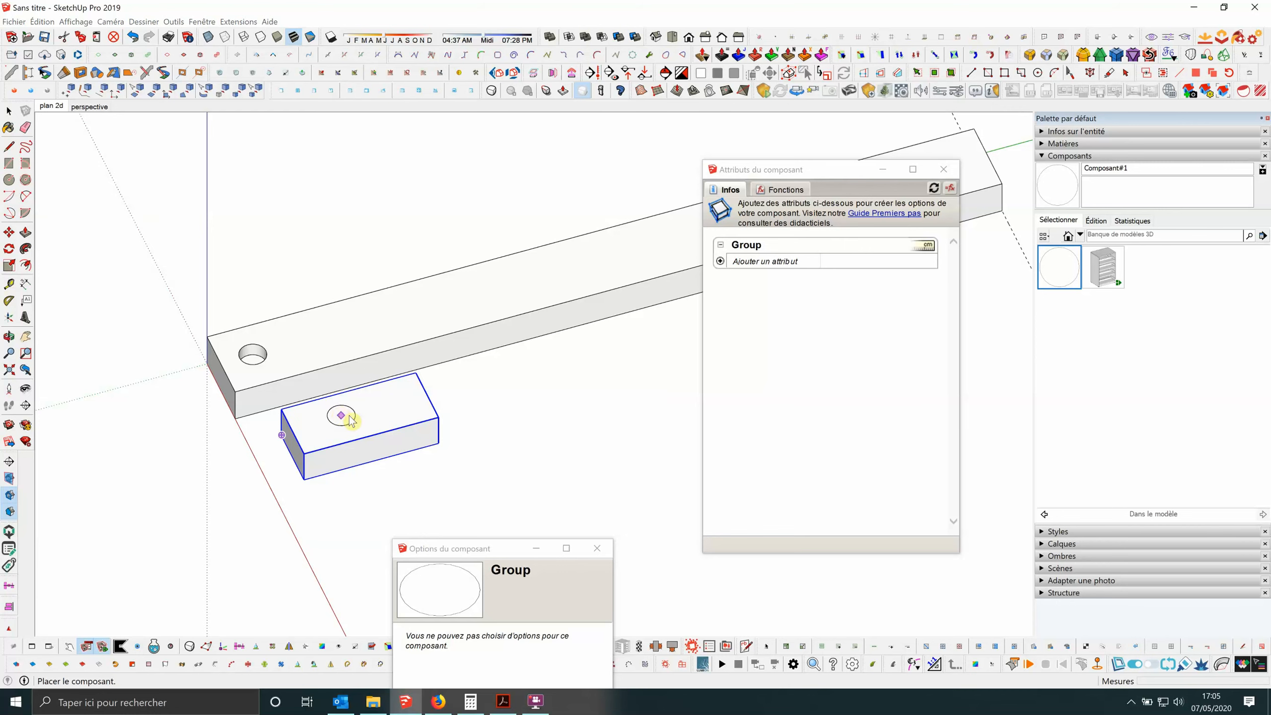
pyautogui.click(736, 381)
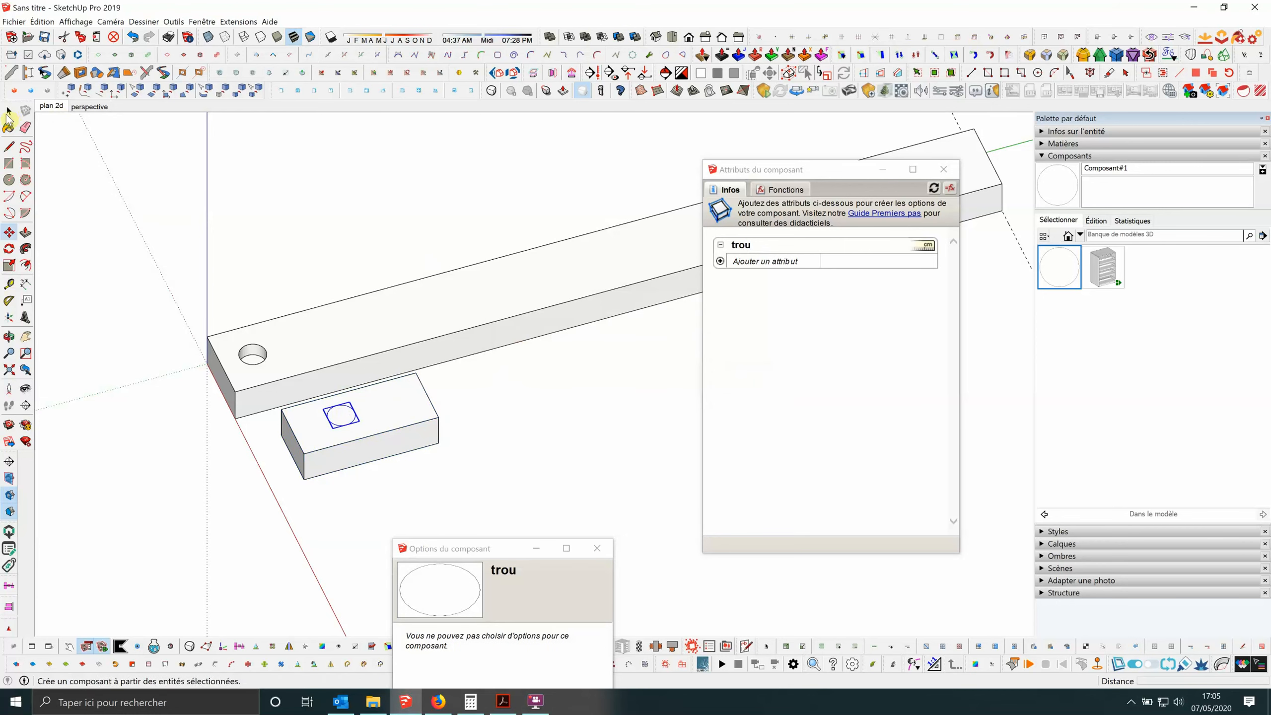
pyautogui.click(8, 113)
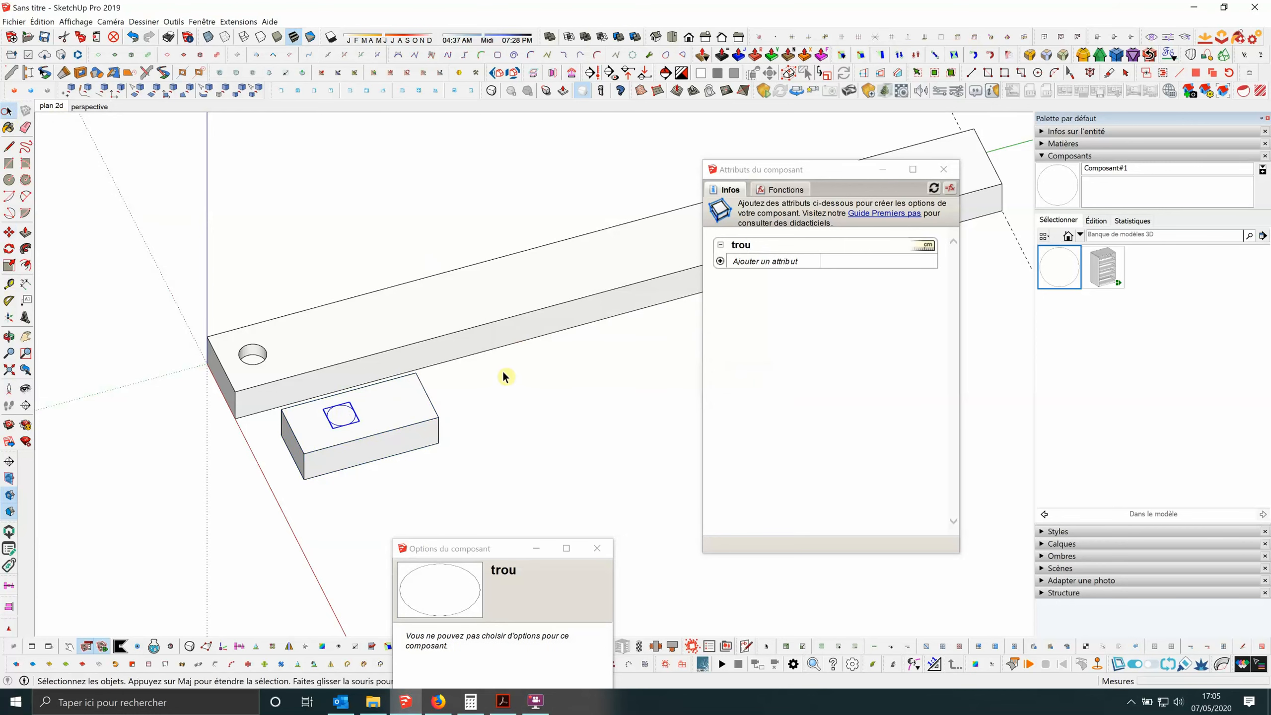
# Delete the grouped box beside the beam and the hole component placed on it.
pyautogui.click(505, 425)
pyautogui.click(401, 412)
pyautogui.press('Delete')
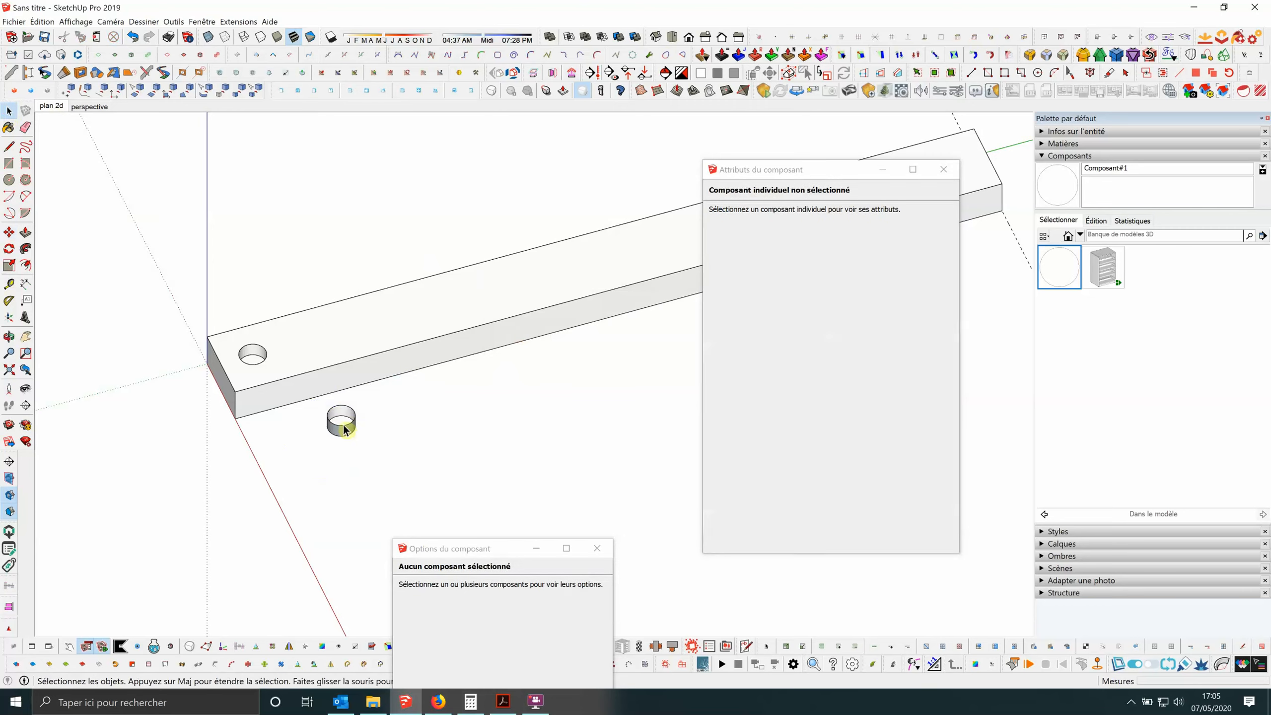
pyautogui.click(341, 420)
pyautogui.press('Delete')
# Examine the hole component at the beam's end and the top face it cuts.
pyautogui.scroll(3, 295, 346)
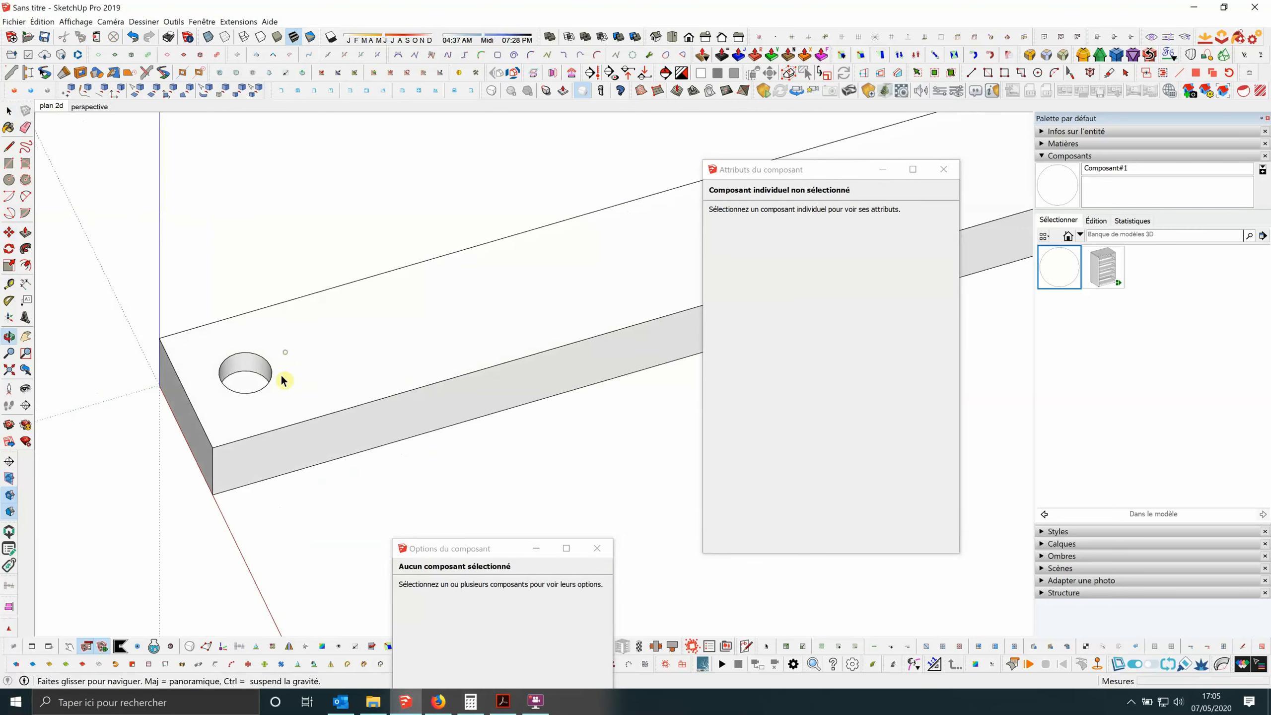
pyautogui.scroll(-2, 304, 349)
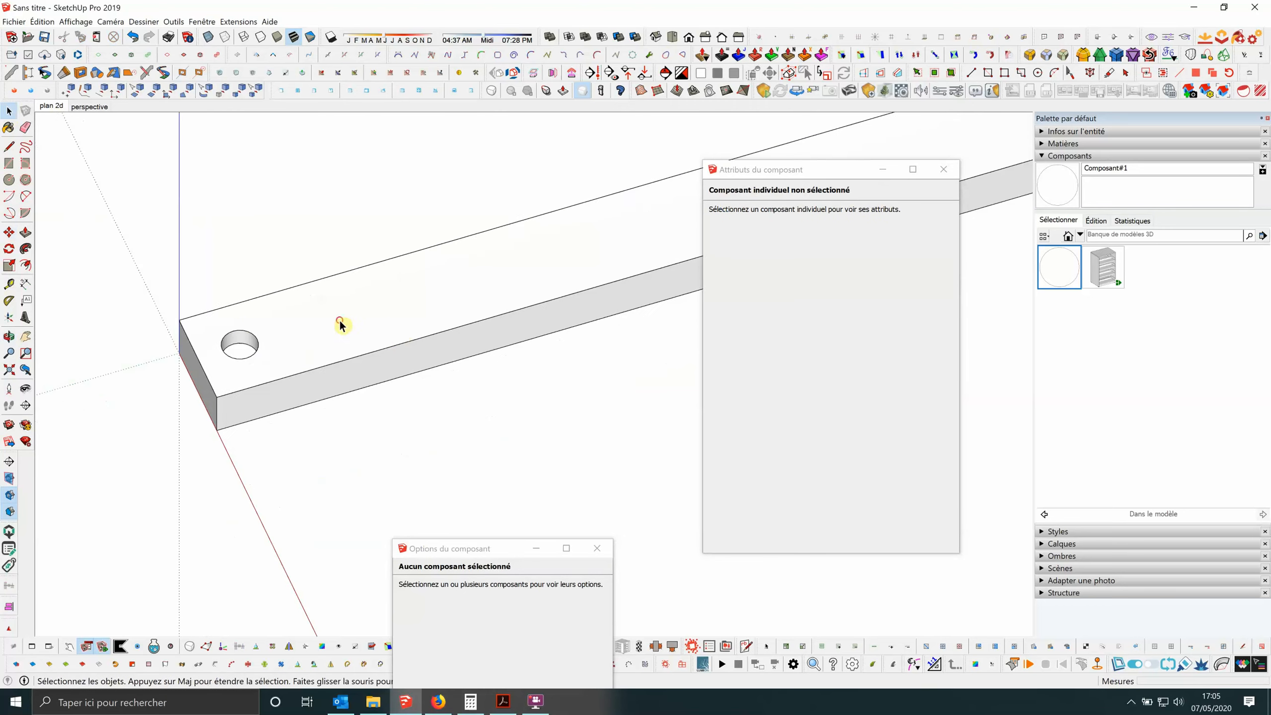
pyautogui.click(283, 332)
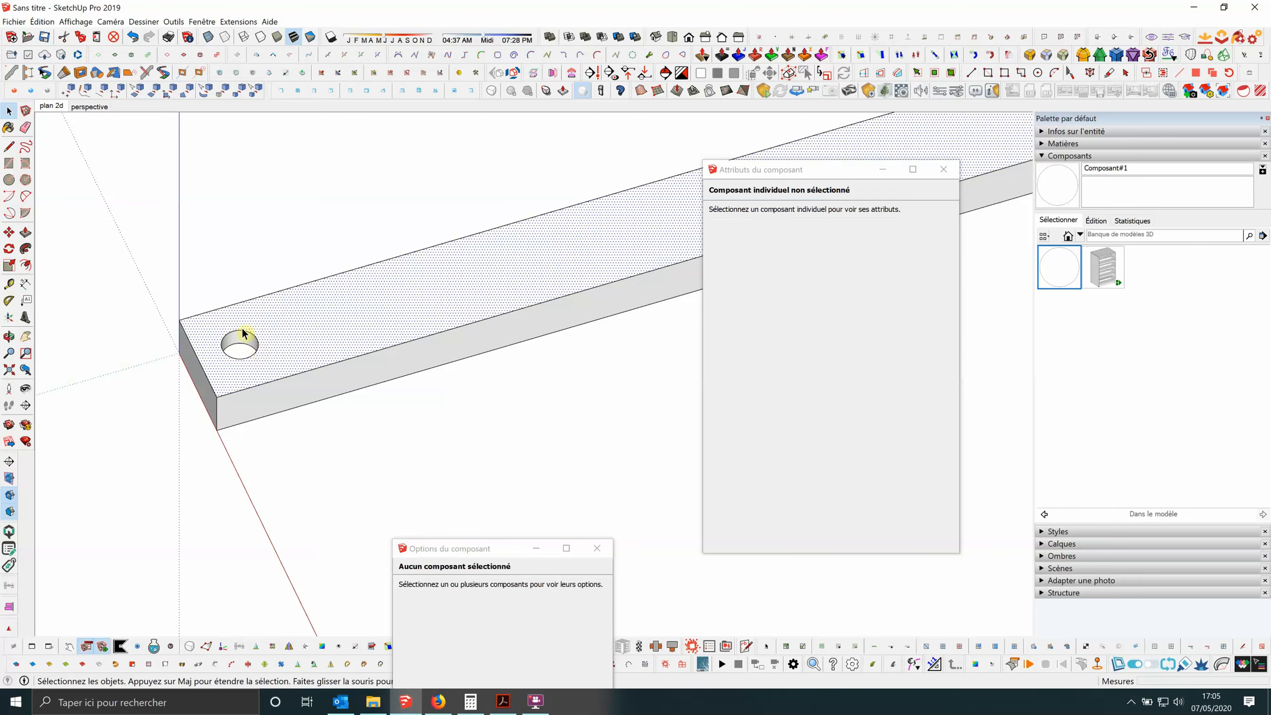
pyautogui.scroll(3, 243, 333)
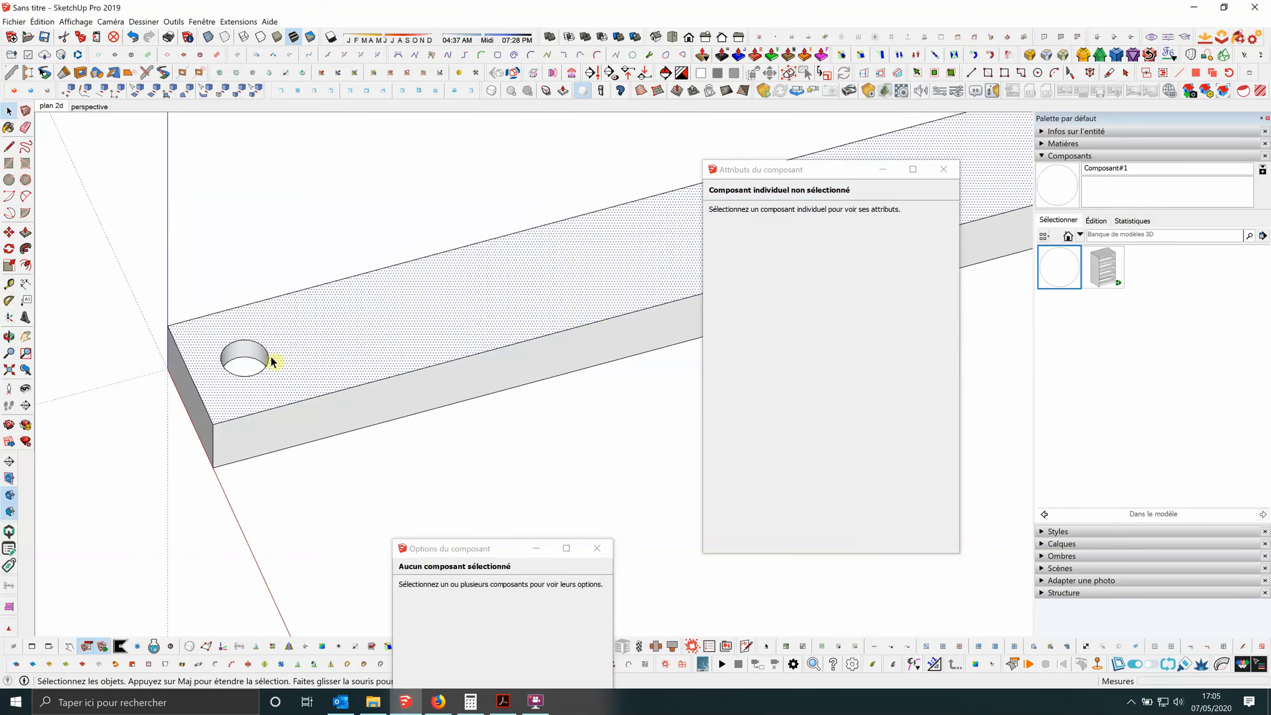
pyautogui.click(245, 275)
pyautogui.scroll(2, 278, 358)
pyautogui.scroll(-1, 275, 355)
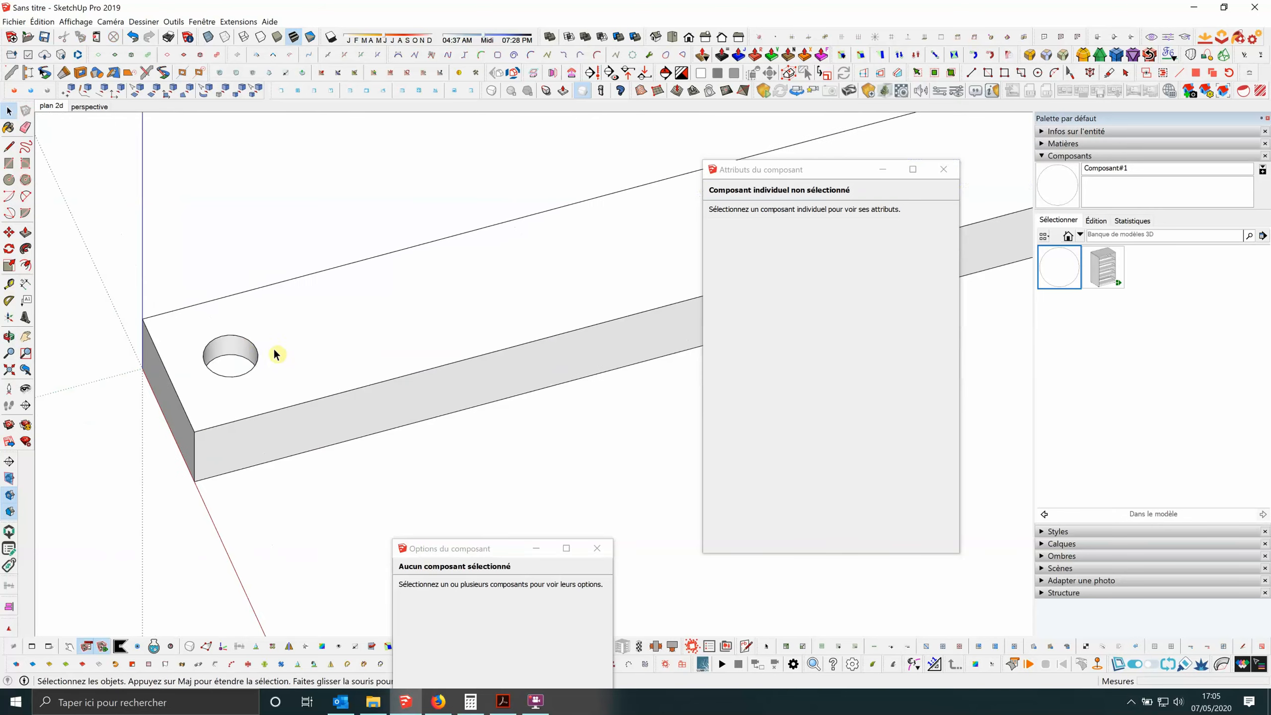
pyautogui.scroll(-2, 253, 353)
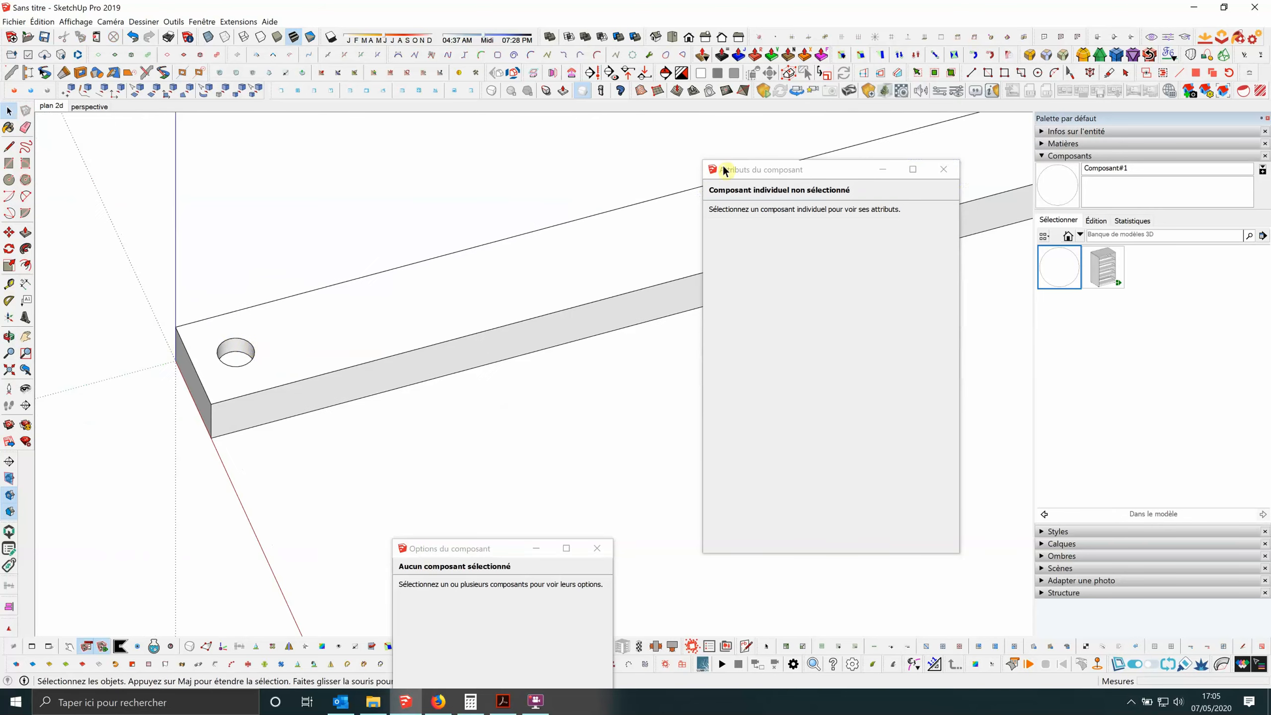
# Move the component attributes window farther away from the hole end of the beam.
pyautogui.moveTo(766, 163); pyautogui.dragTo(882, 232)
pyautogui.scroll(3, 260, 345)
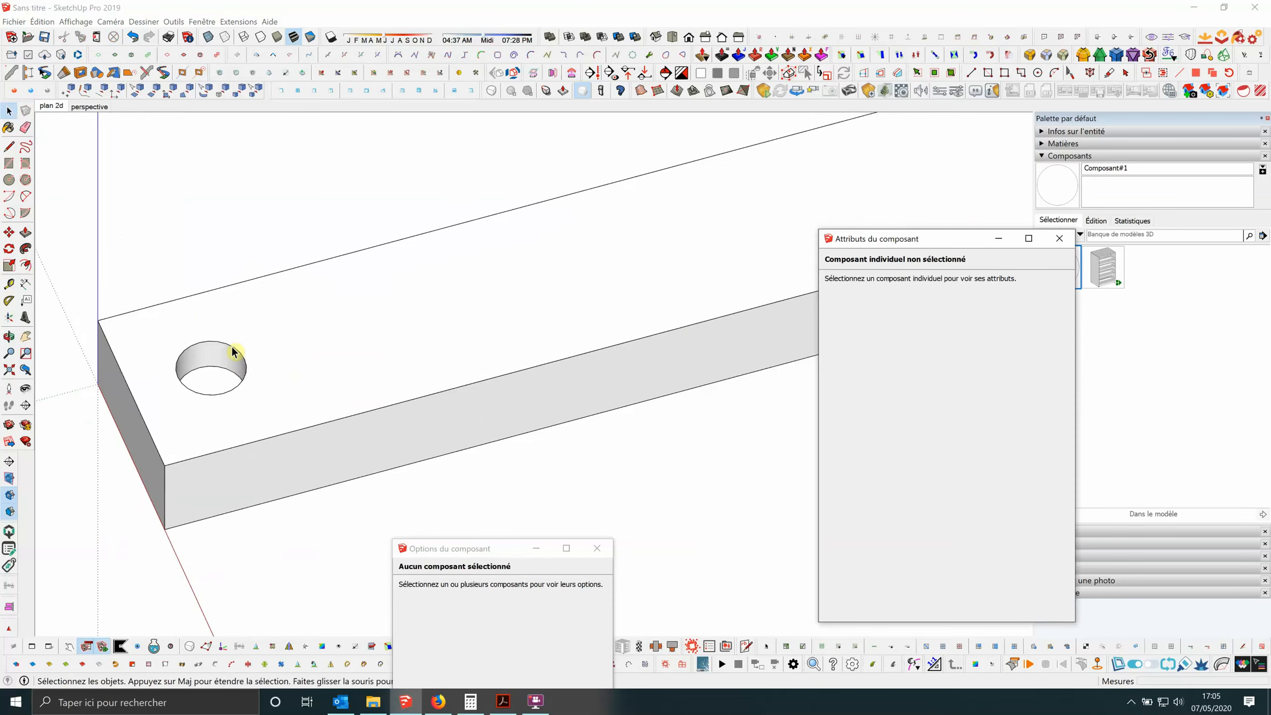
pyautogui.scroll(-2, 255, 345)
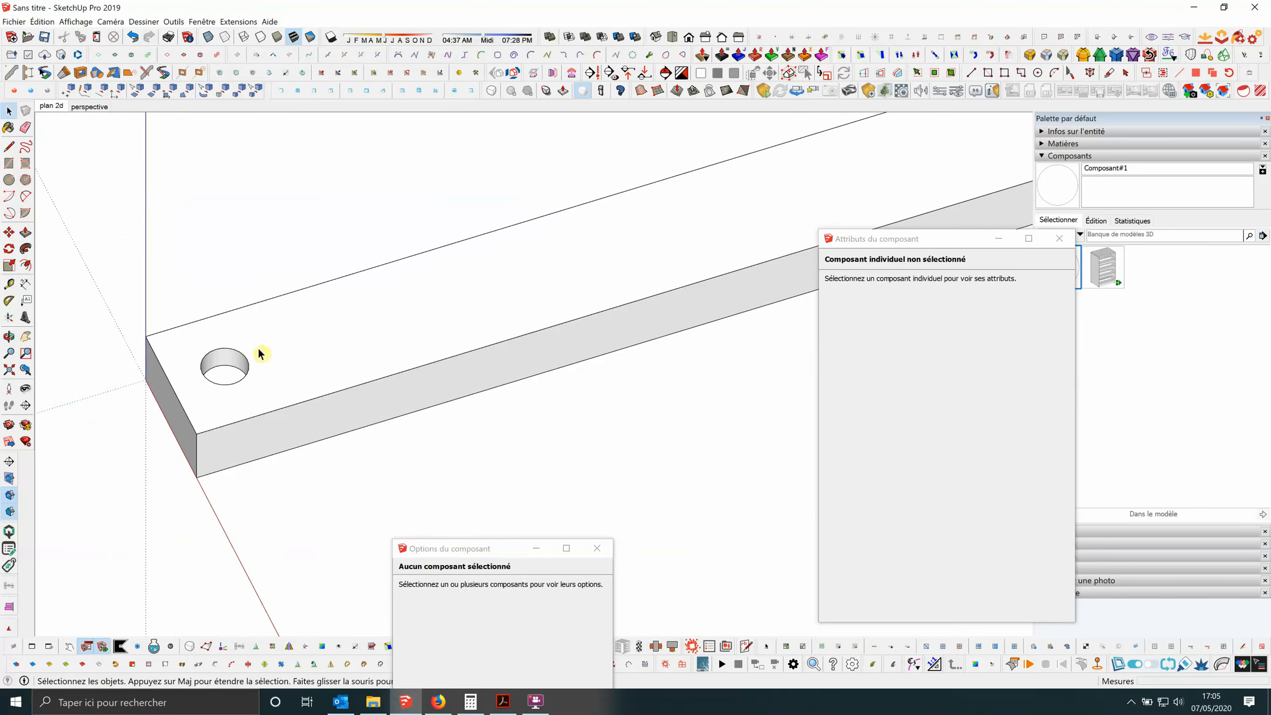
pyautogui.scroll(-1, 255, 345)
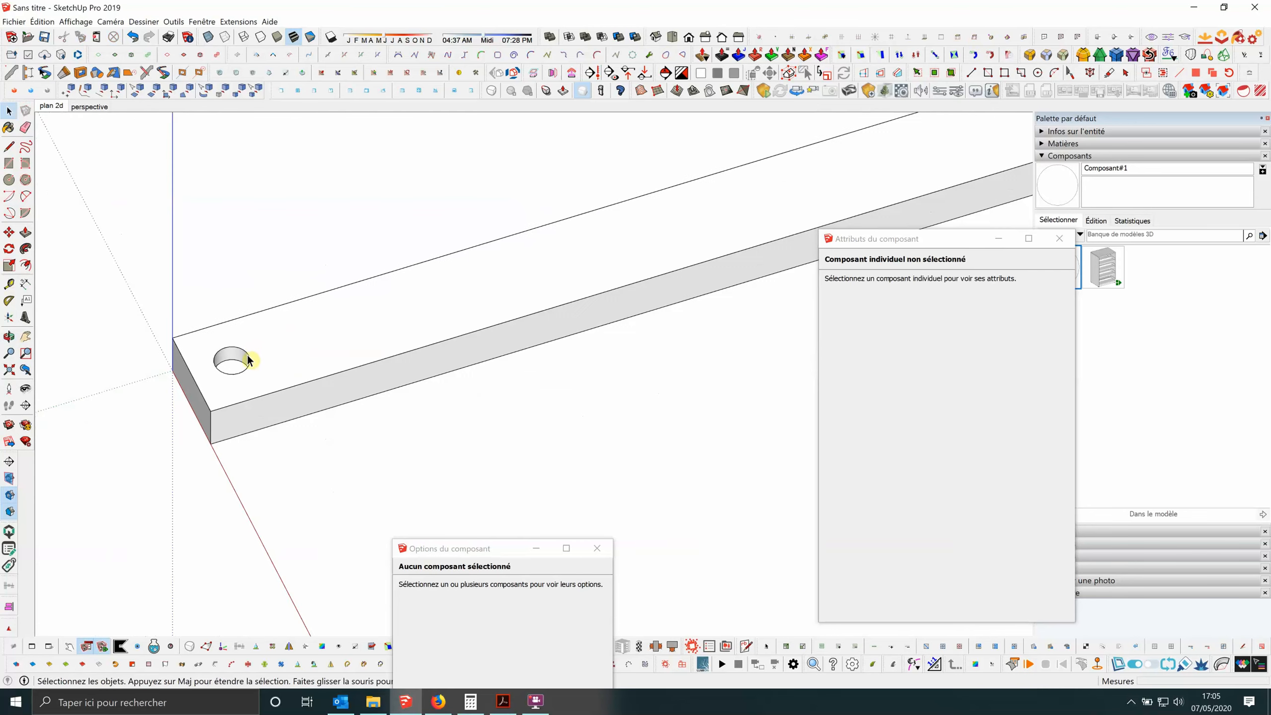
# Copy the trou component about 8.4 cm along the beam's length with Move.
pyautogui.scroll(1, 247, 357)
pyautogui.click(249, 355)
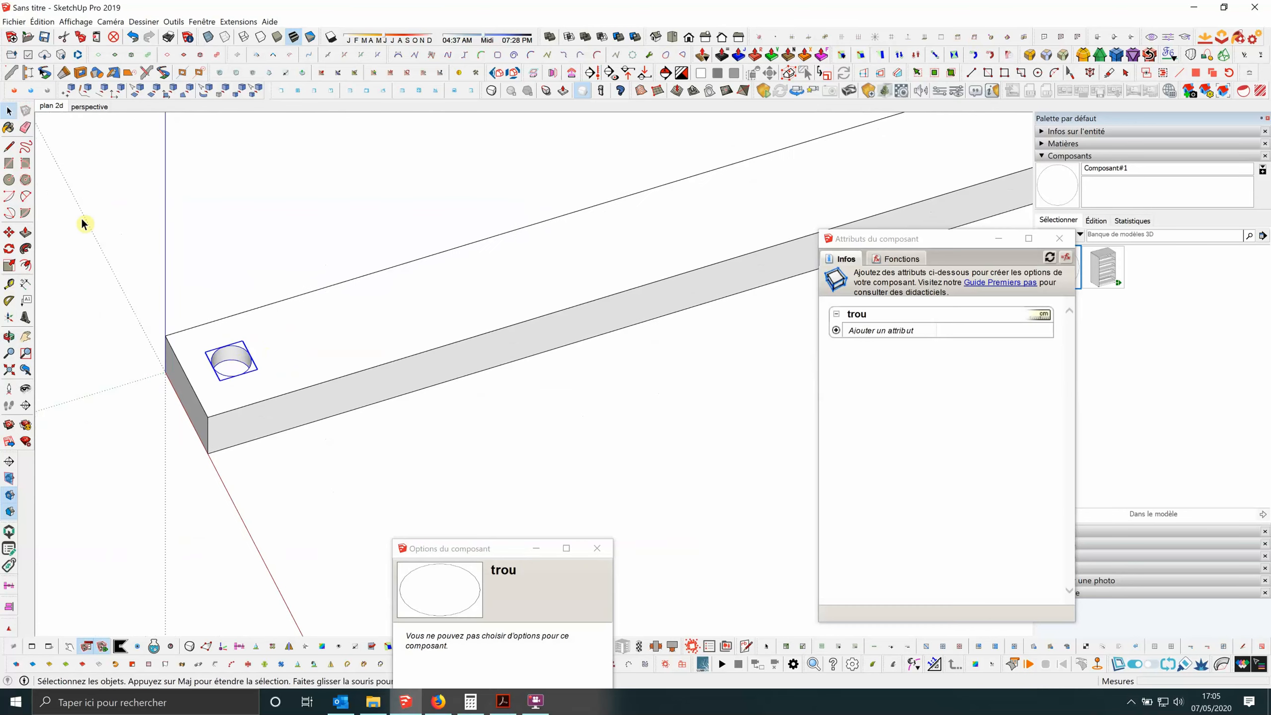
pyautogui.click(9, 232)
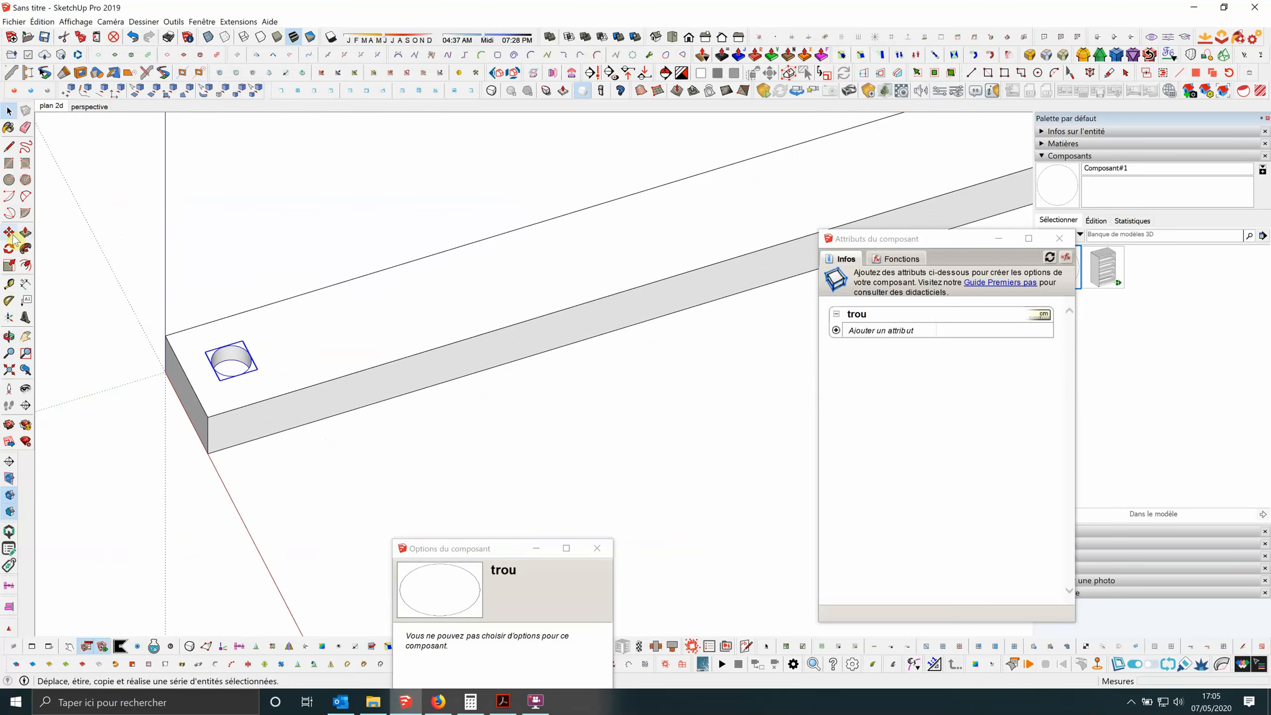
pyautogui.press('ctrl')
pyautogui.click(214, 319)
pyautogui.click(261, 307)
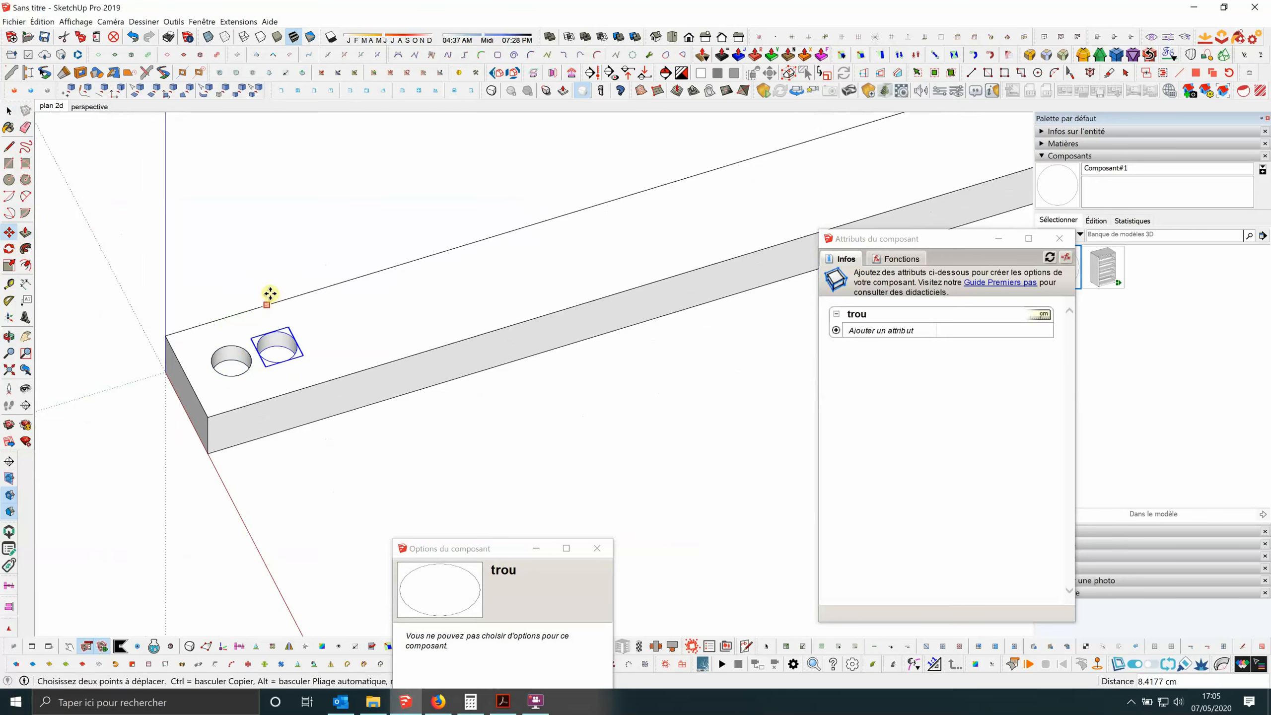
pyautogui.press('space')
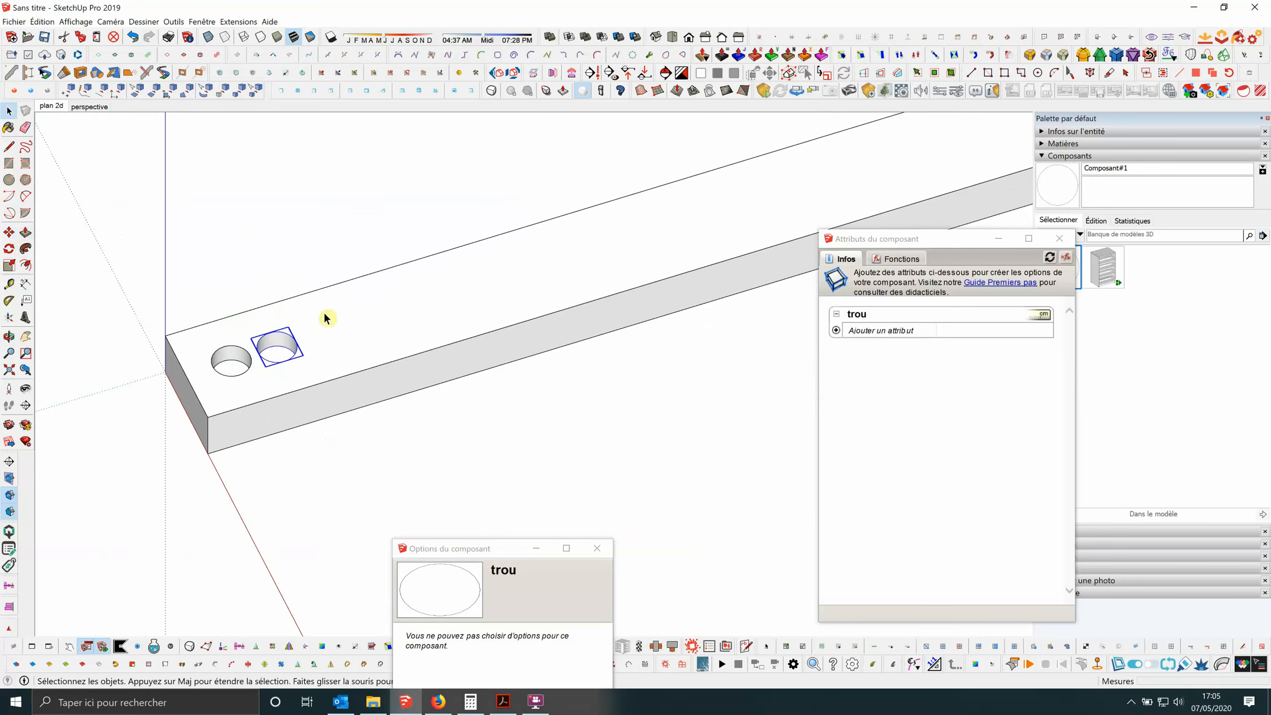
# Select both trou components and combine them into one new component, keeping the option to cut openings enabled.
pyautogui.click(244, 278)
pyautogui.scroll(2, 274, 345)
pyautogui.click(234, 355)
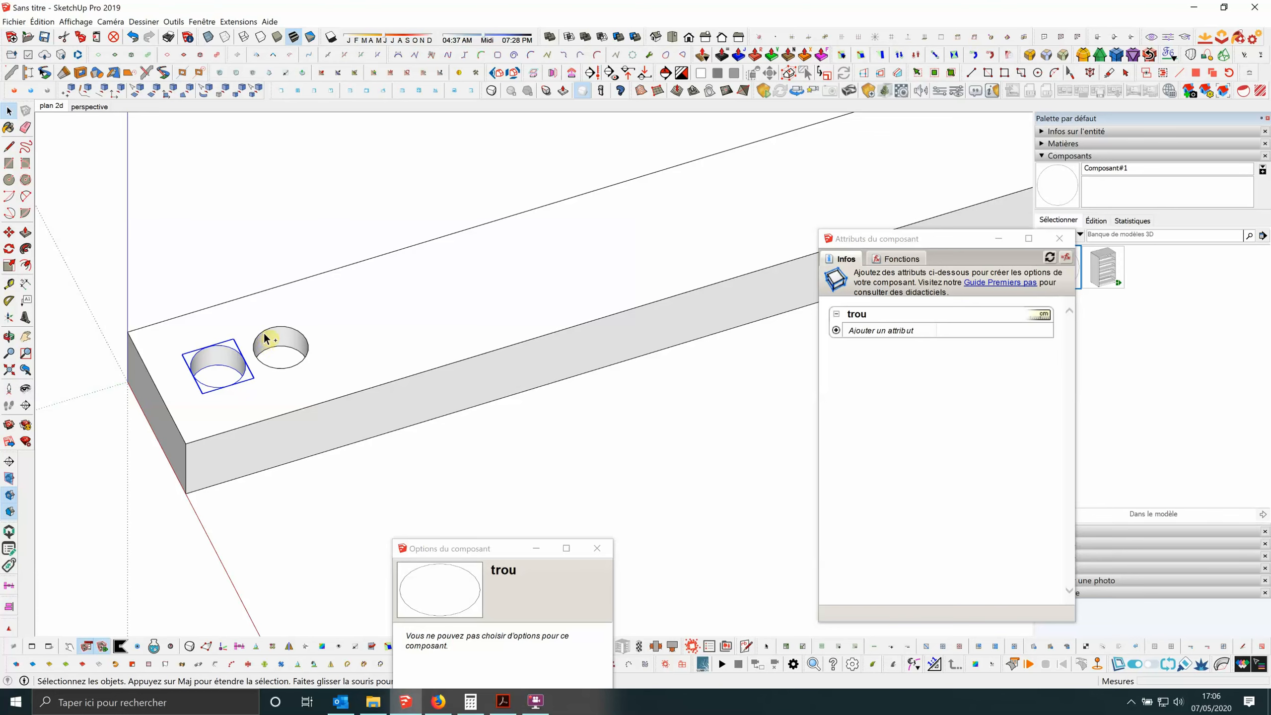
pyautogui.keyDown('shift'); pyautogui.click(264, 333); pyautogui.keyUp('shift')
pyautogui.scroll(-2, 400, 276)
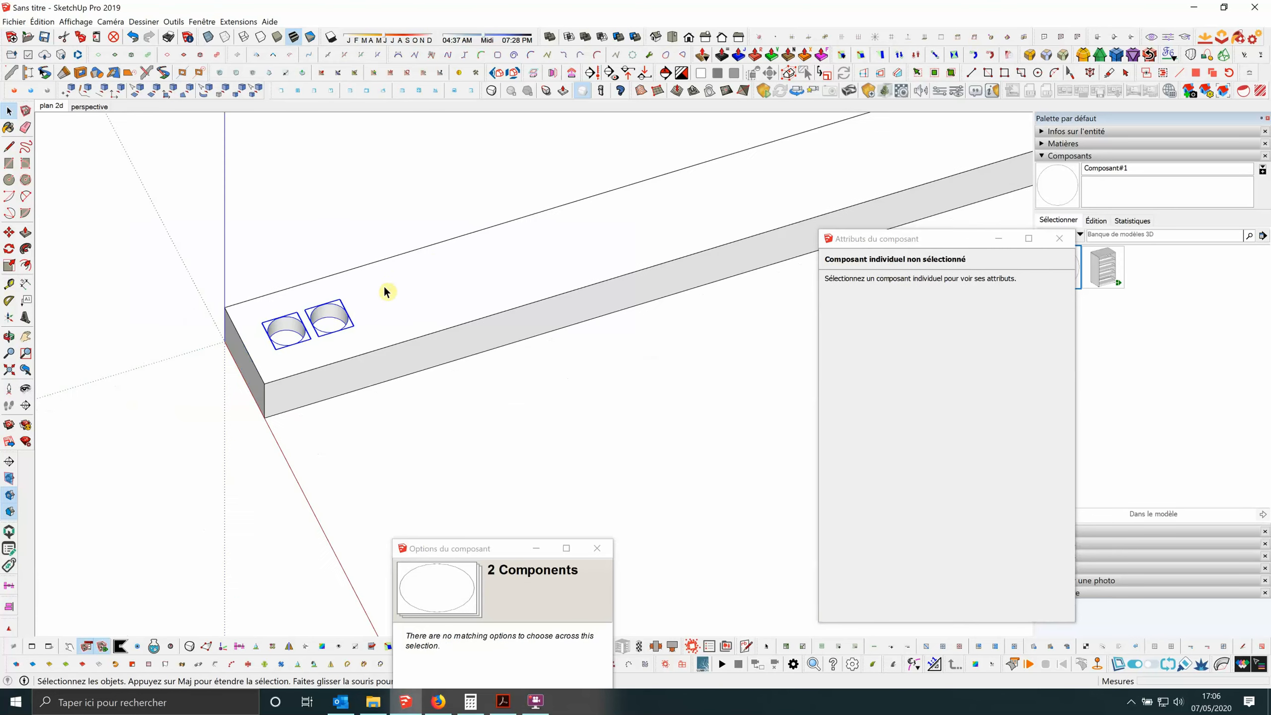
pyautogui.scroll(1, 384, 288)
pyautogui.rightClick(325, 312)
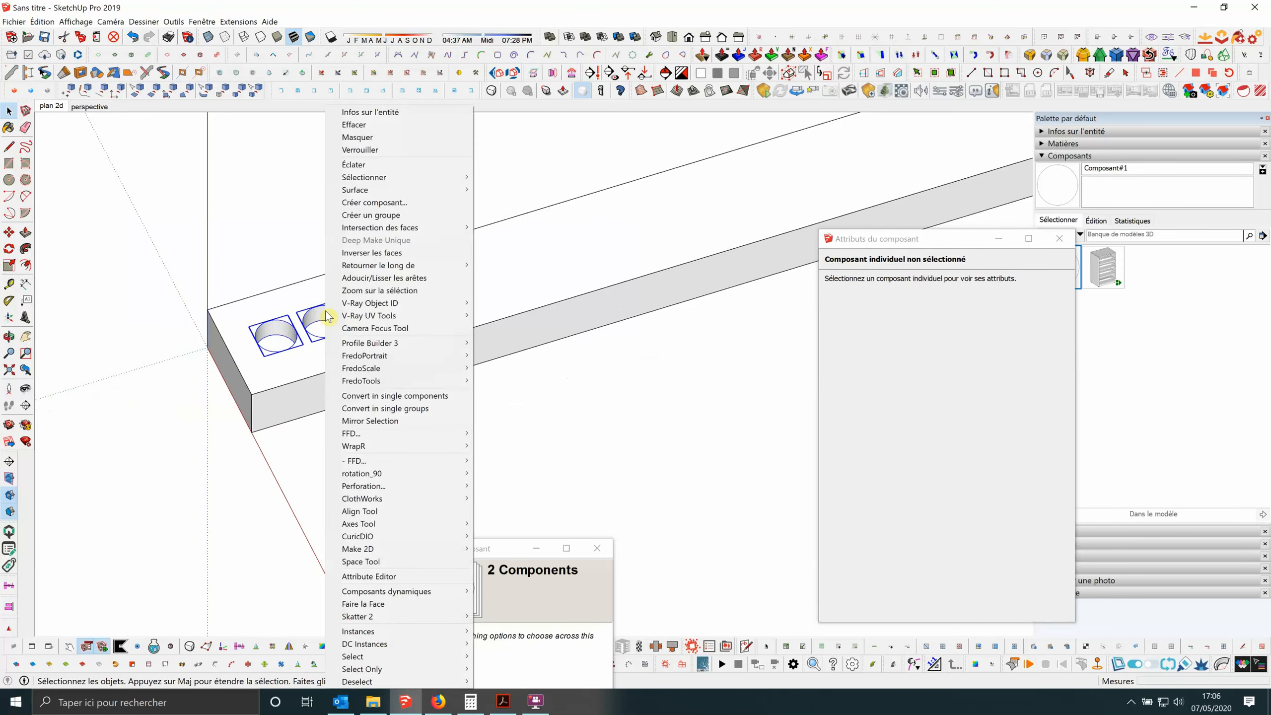
pyautogui.click(368, 203)
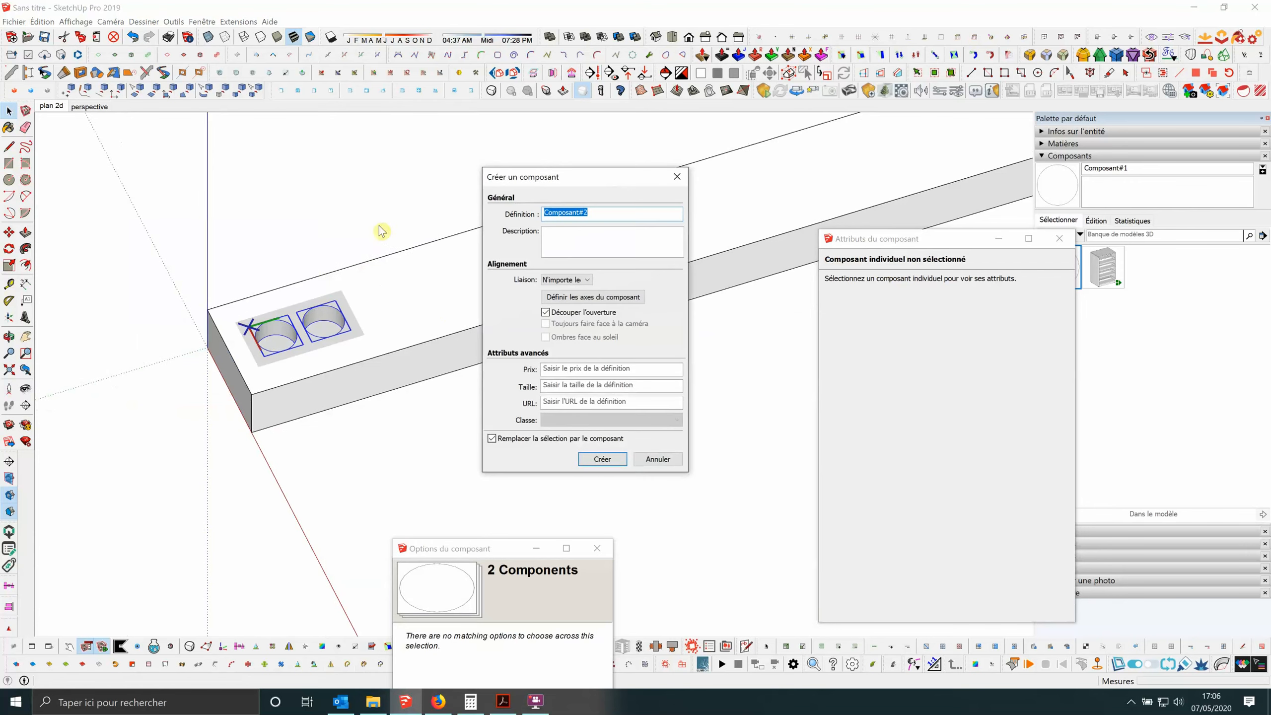
pyautogui.click(602, 459)
# Create the component containing both trou components and rename it rangee_trous.
pyautogui.scroll(3, 315, 316)
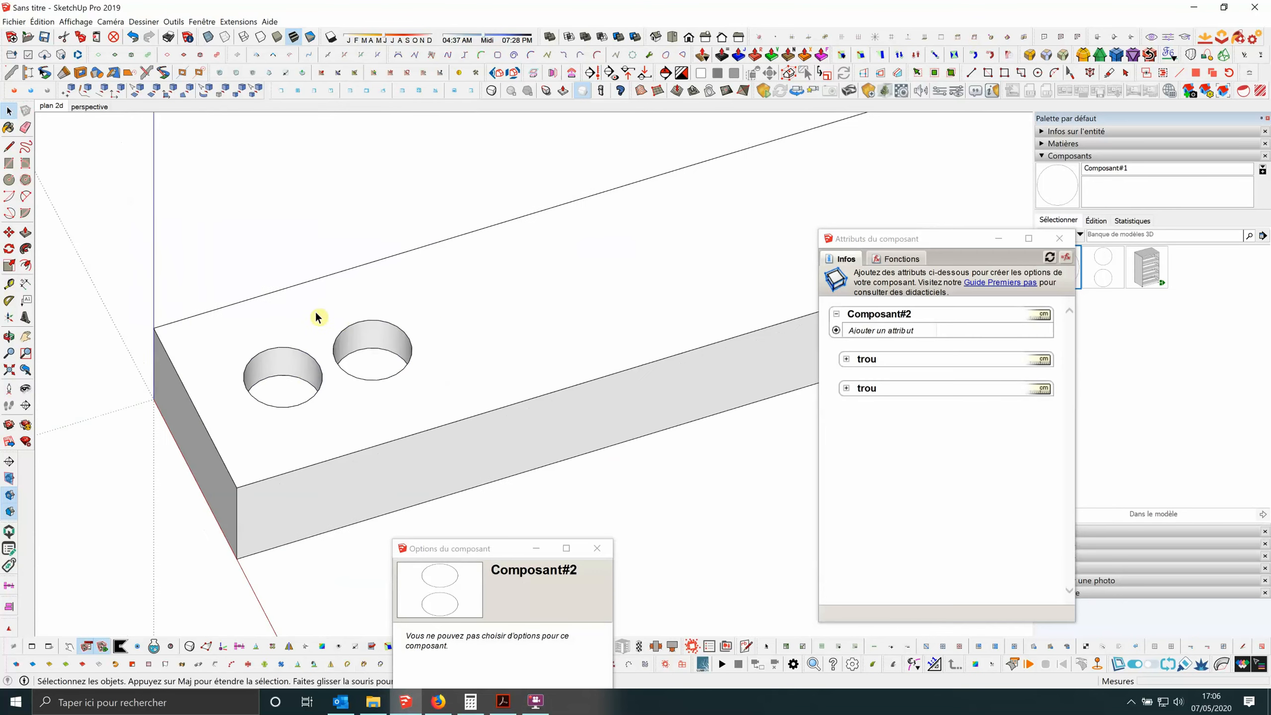
pyautogui.scroll(-2, 313, 308)
pyautogui.click(334, 324)
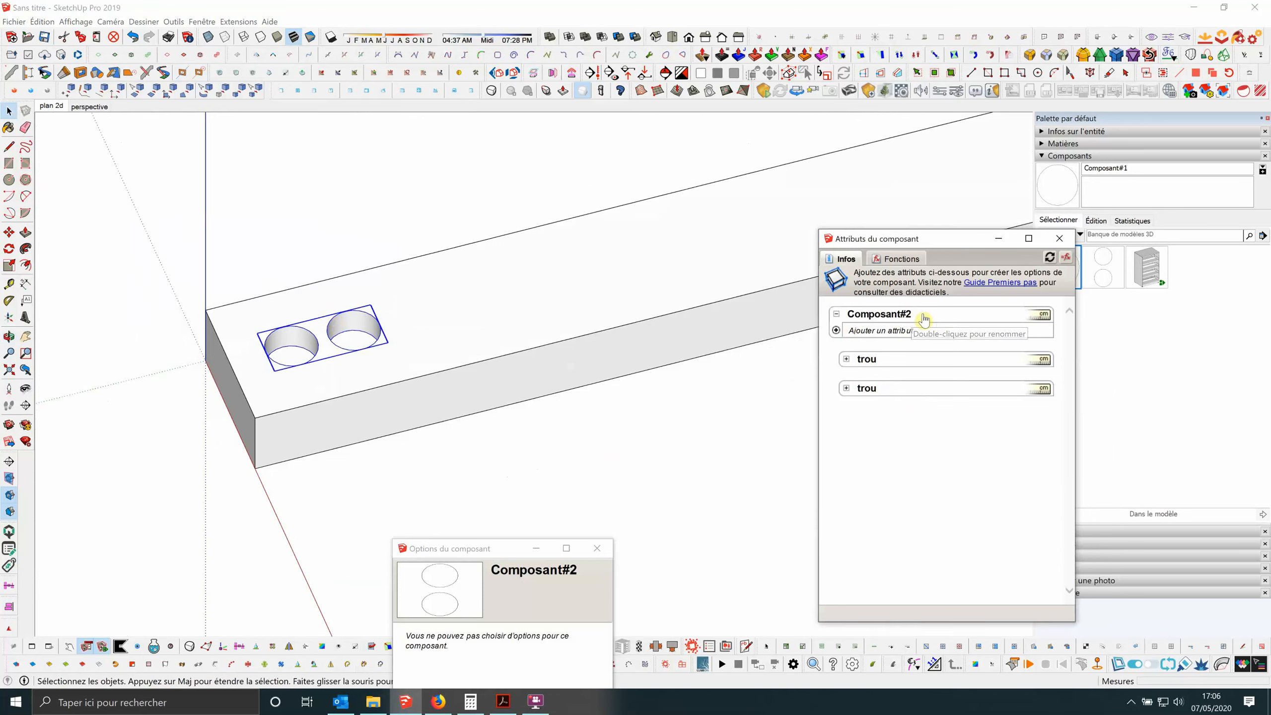
pyautogui.doubleClick(923, 319)
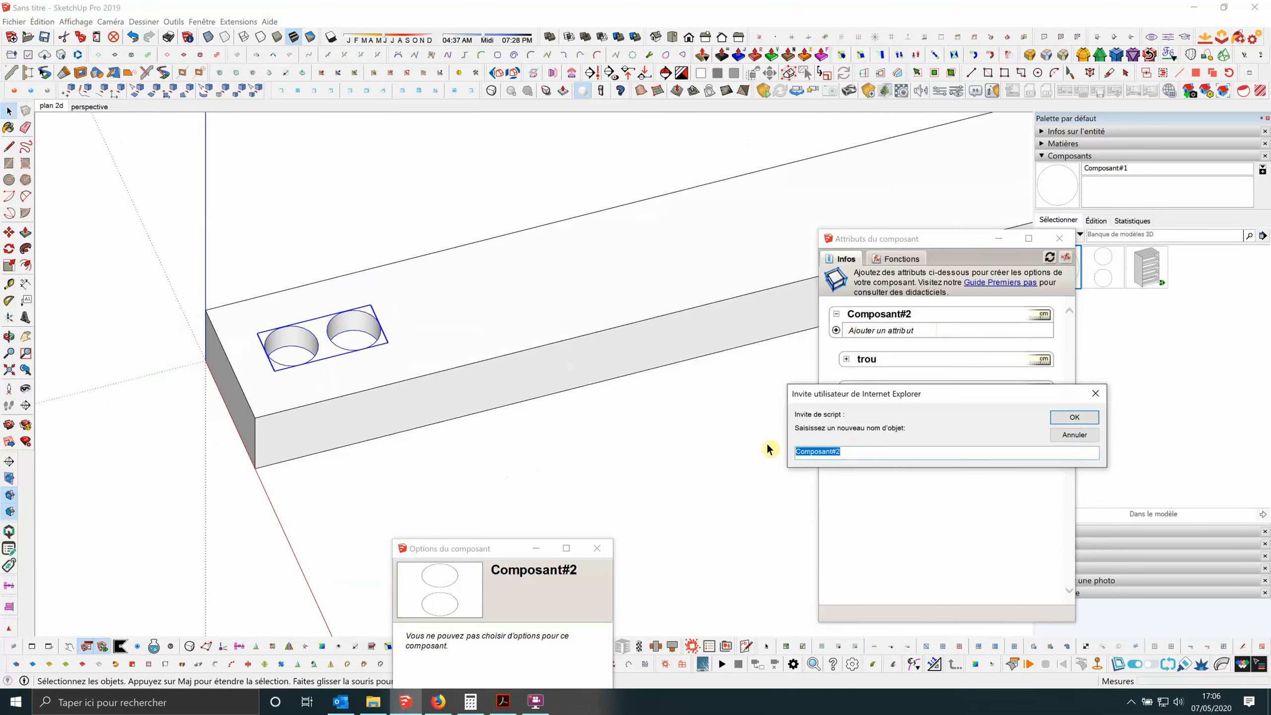
pyautogui.write('rangee_trous')
pyautogui.click(1056, 419)
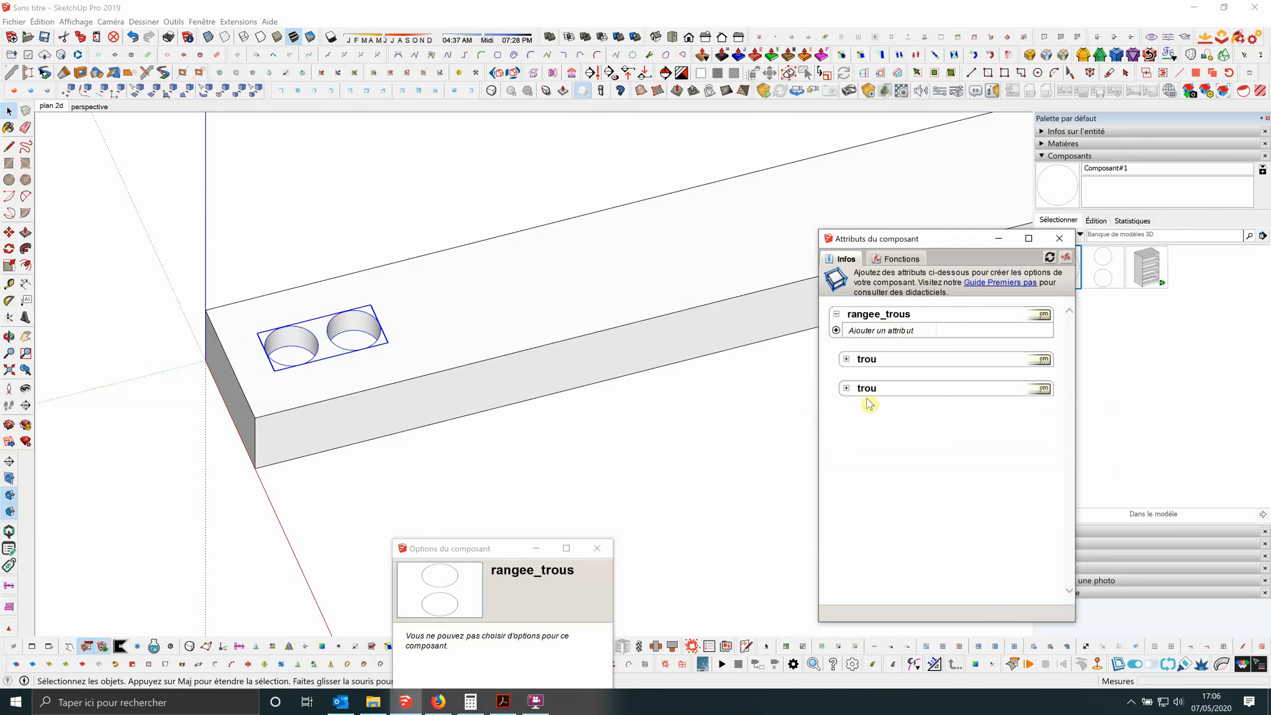
# Delete the second trou inside rangee_trous, leave the editing context and reselect rangee_trous at the beam's end.
pyautogui.click(393, 335)
pyautogui.click(382, 334)
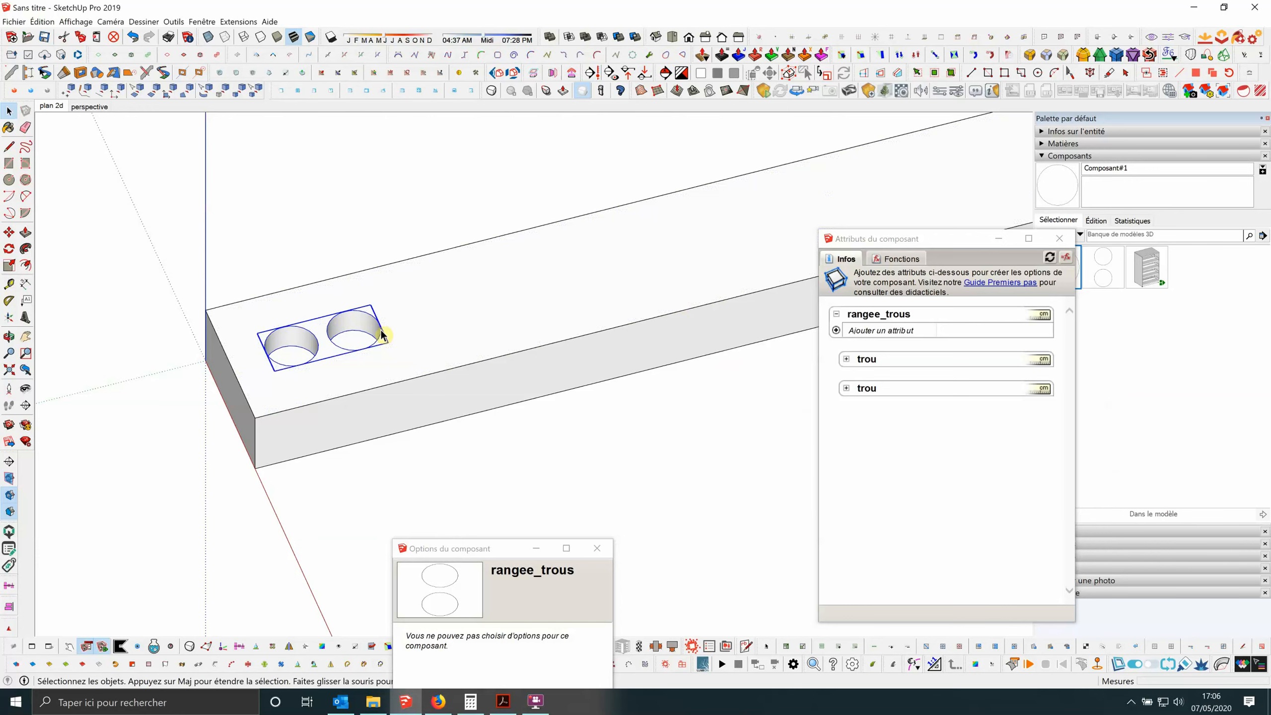
pyautogui.doubleClick(383, 335)
pyautogui.click(383, 334)
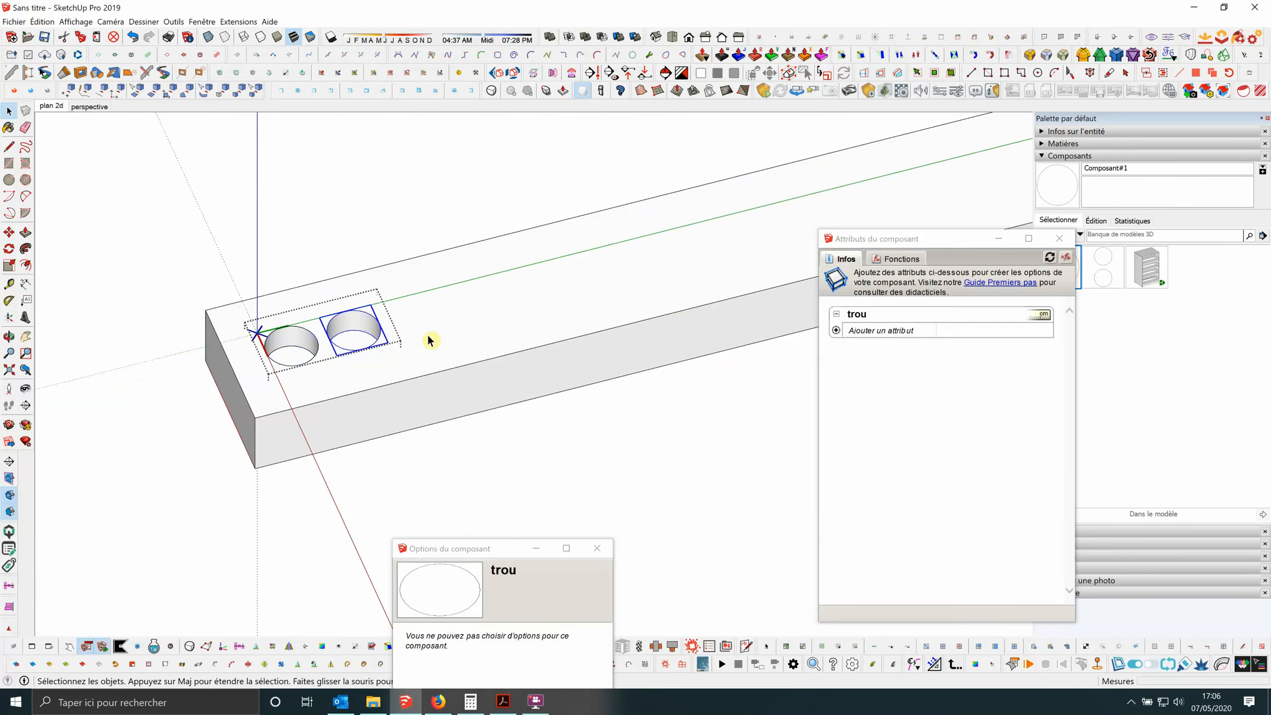
pyautogui.press('Escape')
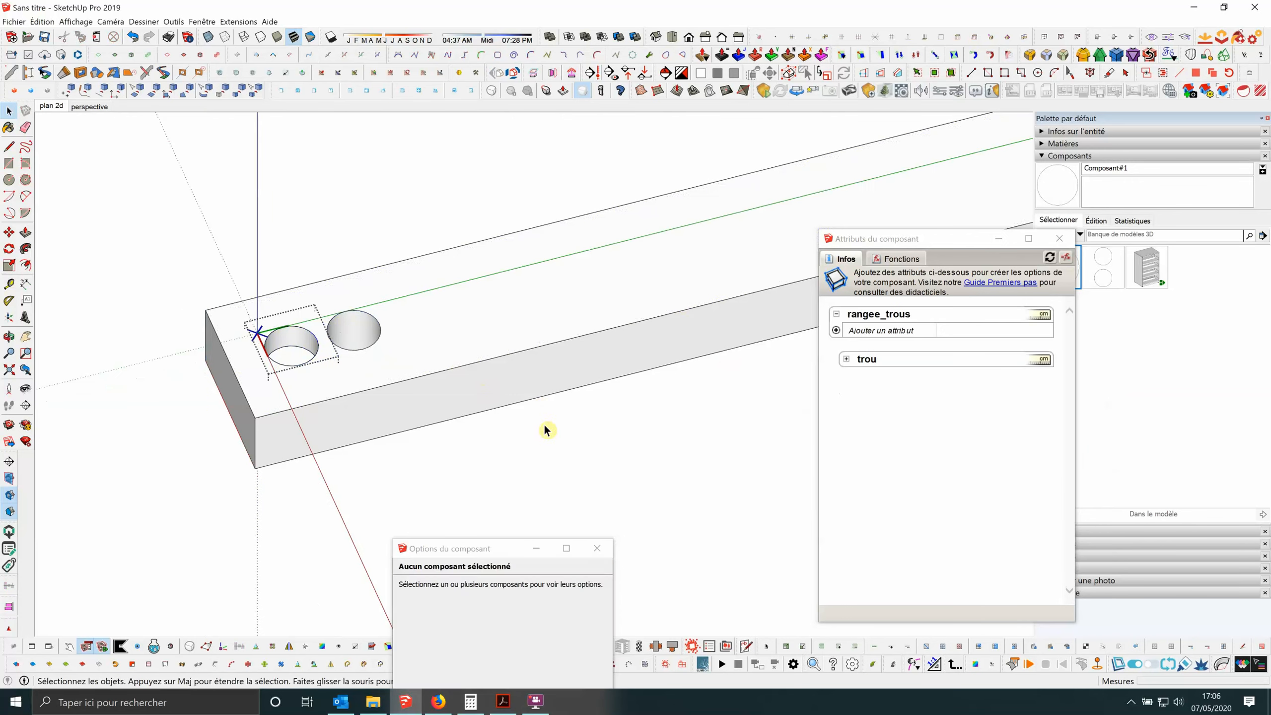
pyautogui.press('Escape')
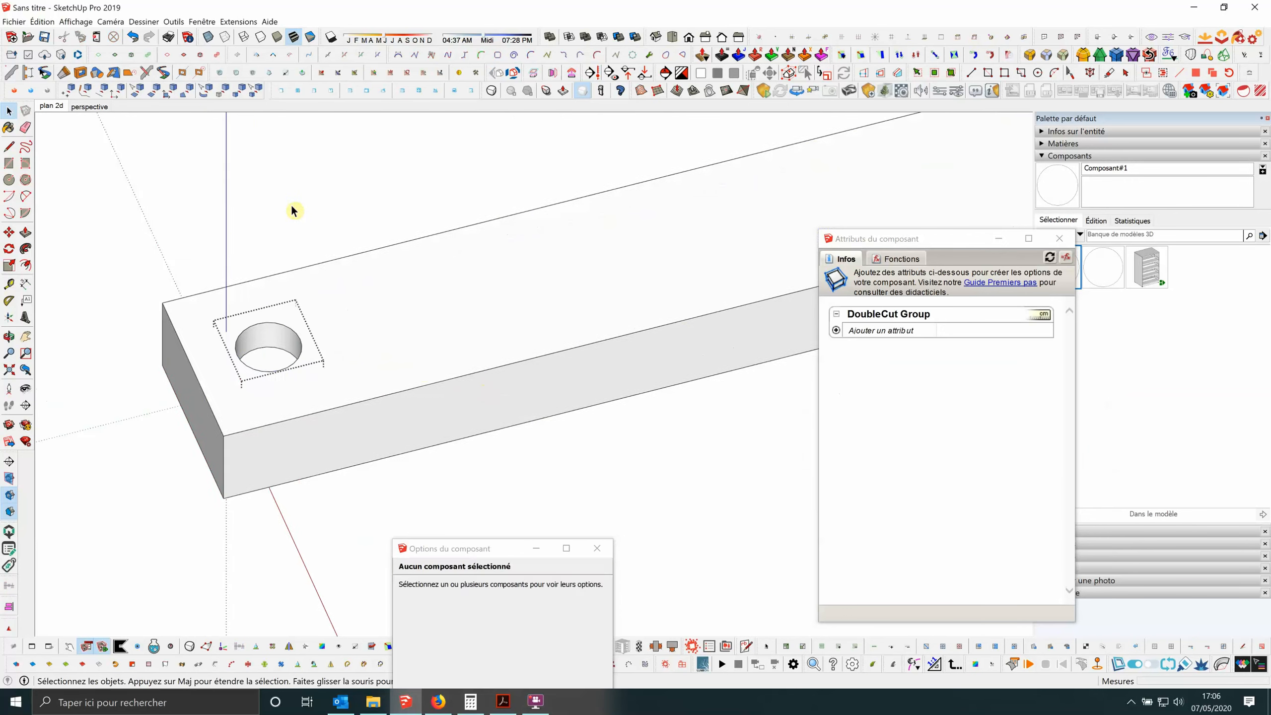
pyautogui.press('Escape')
pyautogui.scroll(-2, 220, 236)
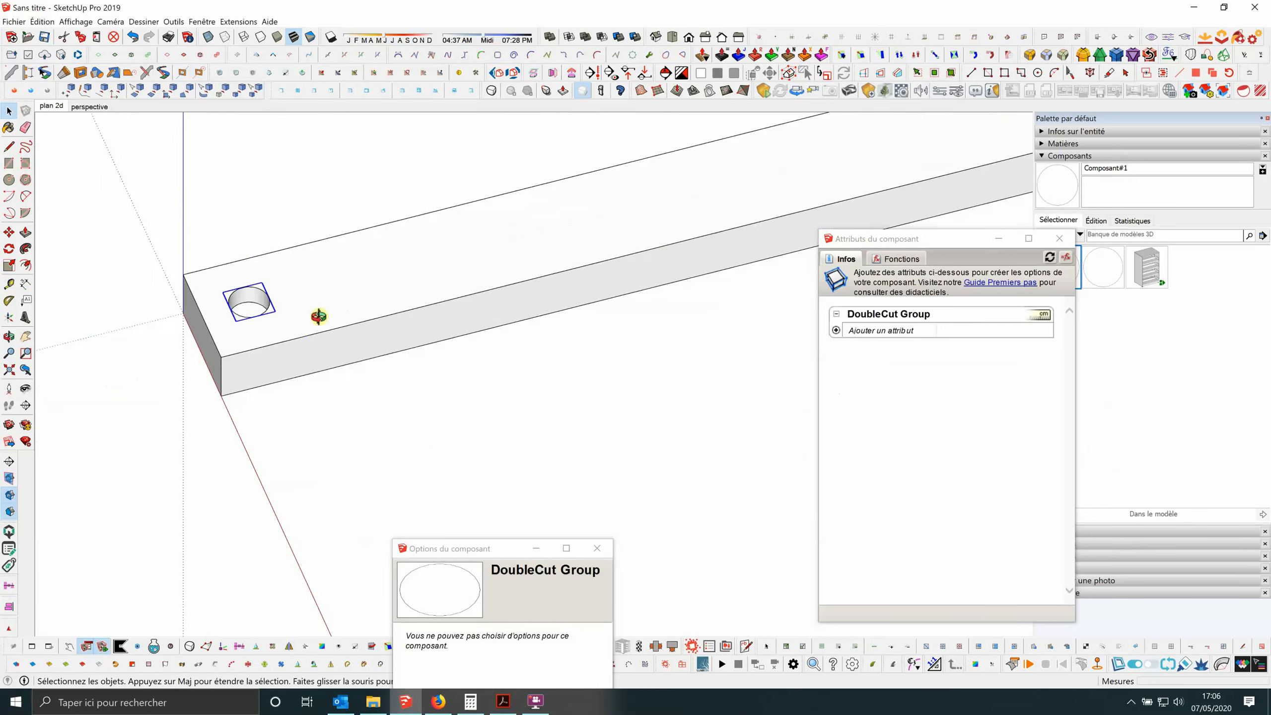
pyautogui.press('Escape')
pyautogui.scroll(3, 271, 304)
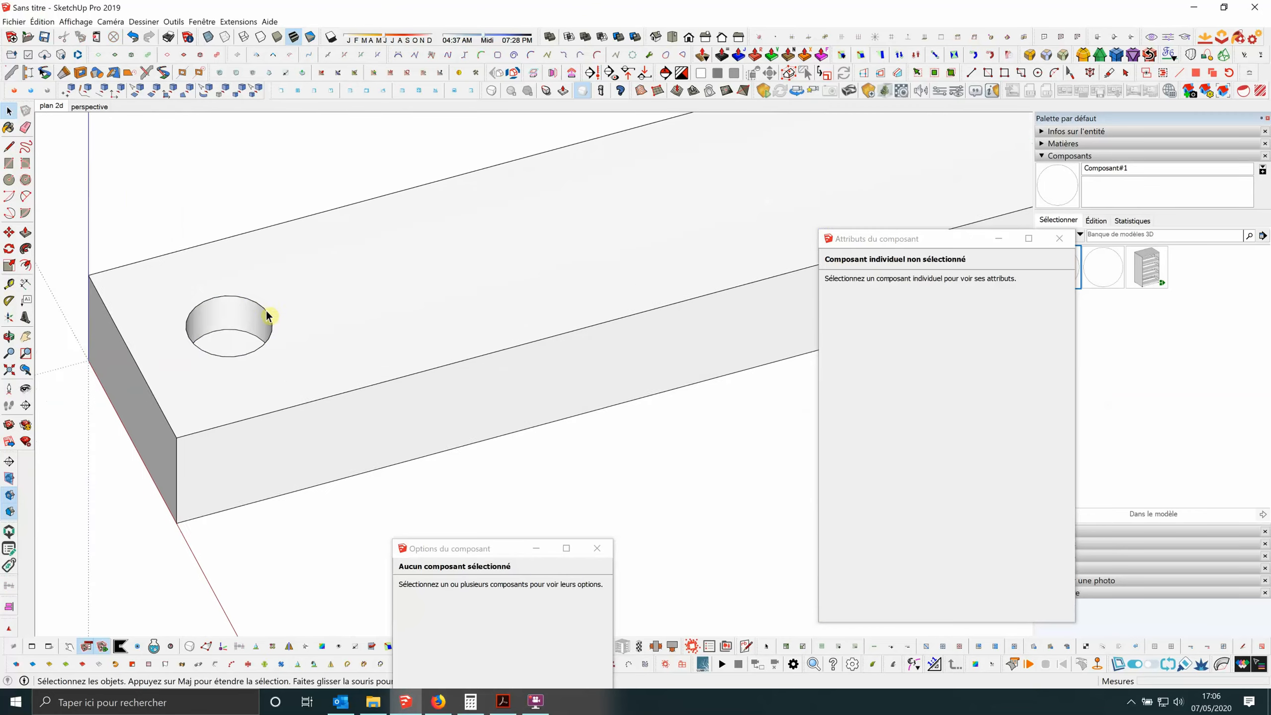
pyautogui.click(266, 310)
pyautogui.scroll(-2, 260, 276)
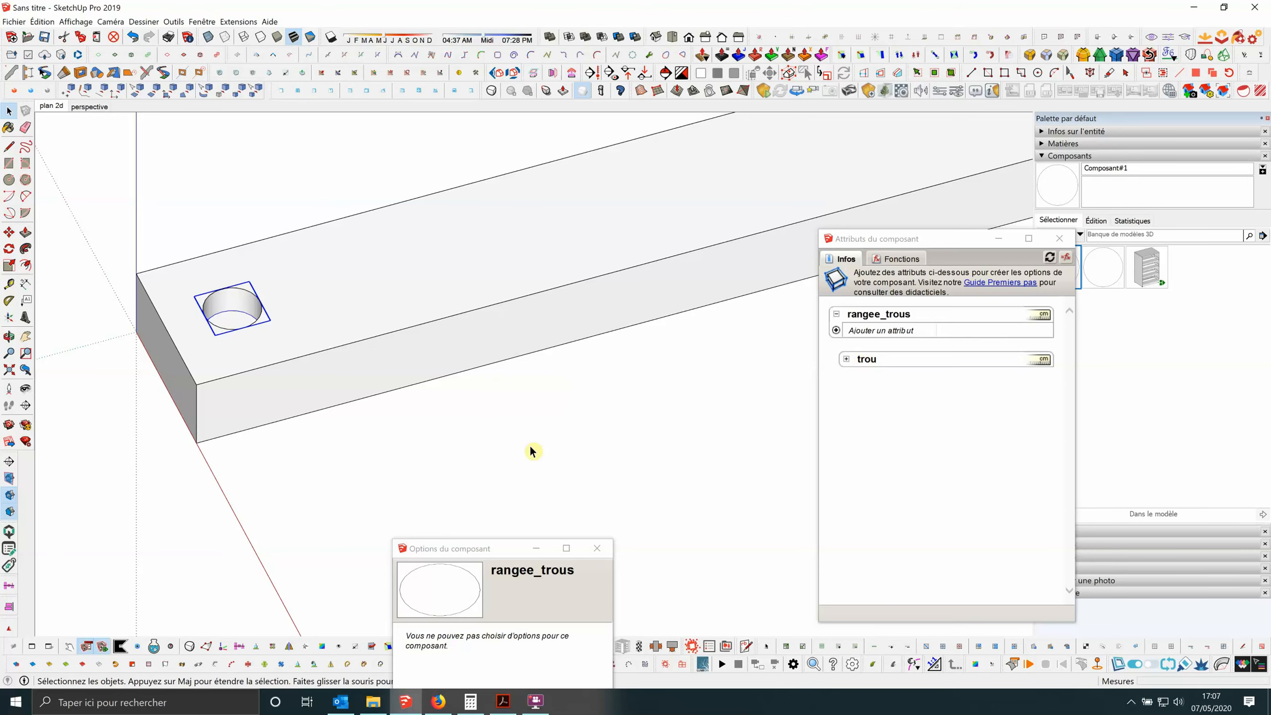
# Select the beam together with rangee_trous and combine them into a new component named lisse.
pyautogui.scroll(-3, 316, 394)
pyautogui.scroll(-5, 288, 385)
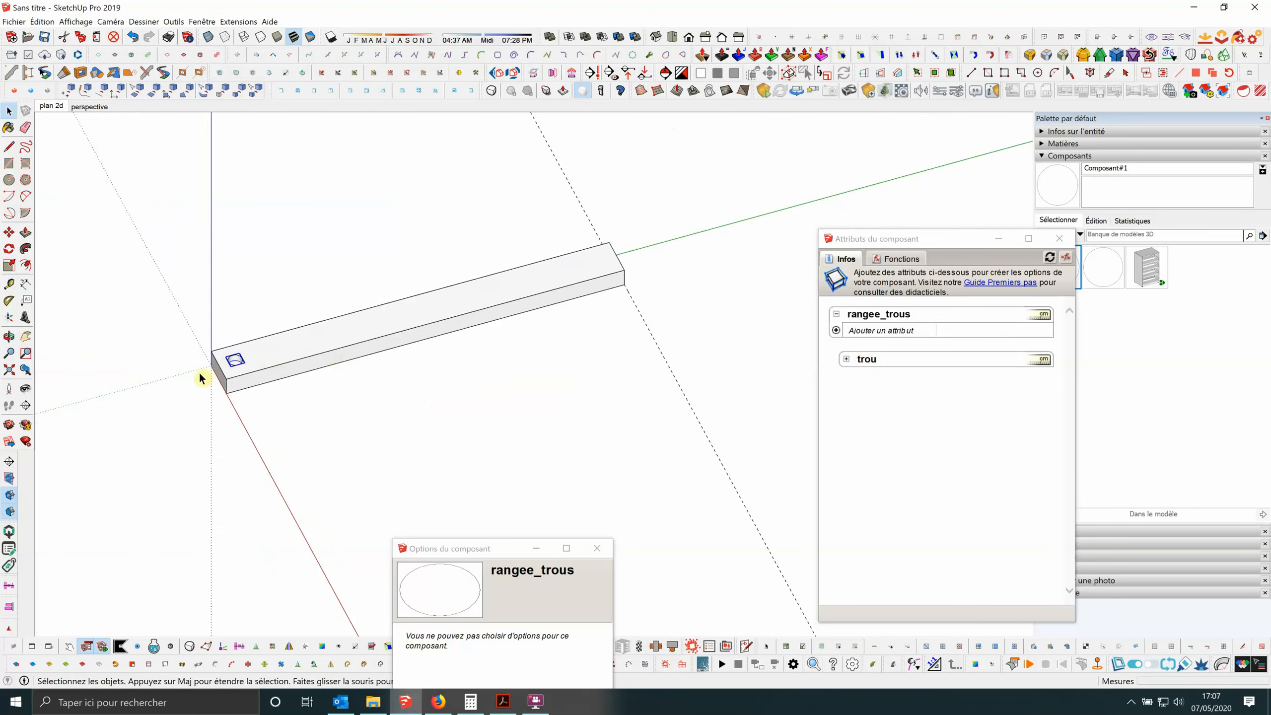
pyautogui.scroll(2, 200, 378)
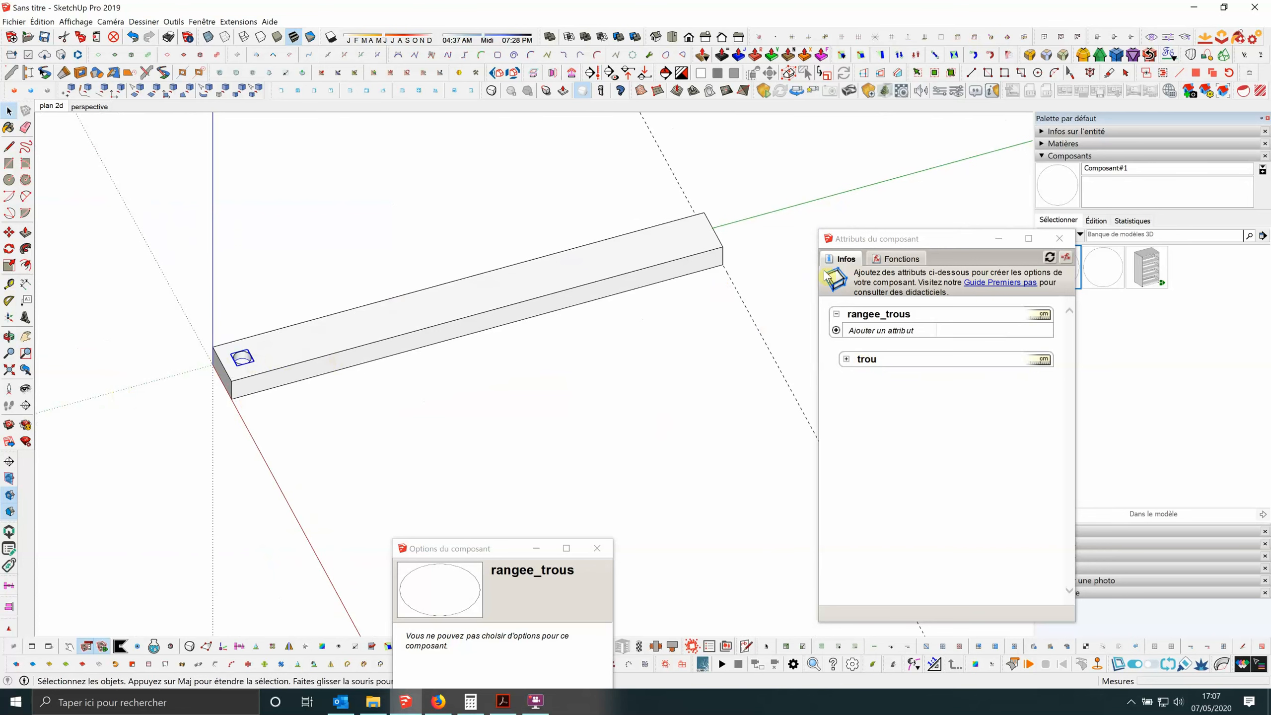
pyautogui.scroll(-2, 228, 373)
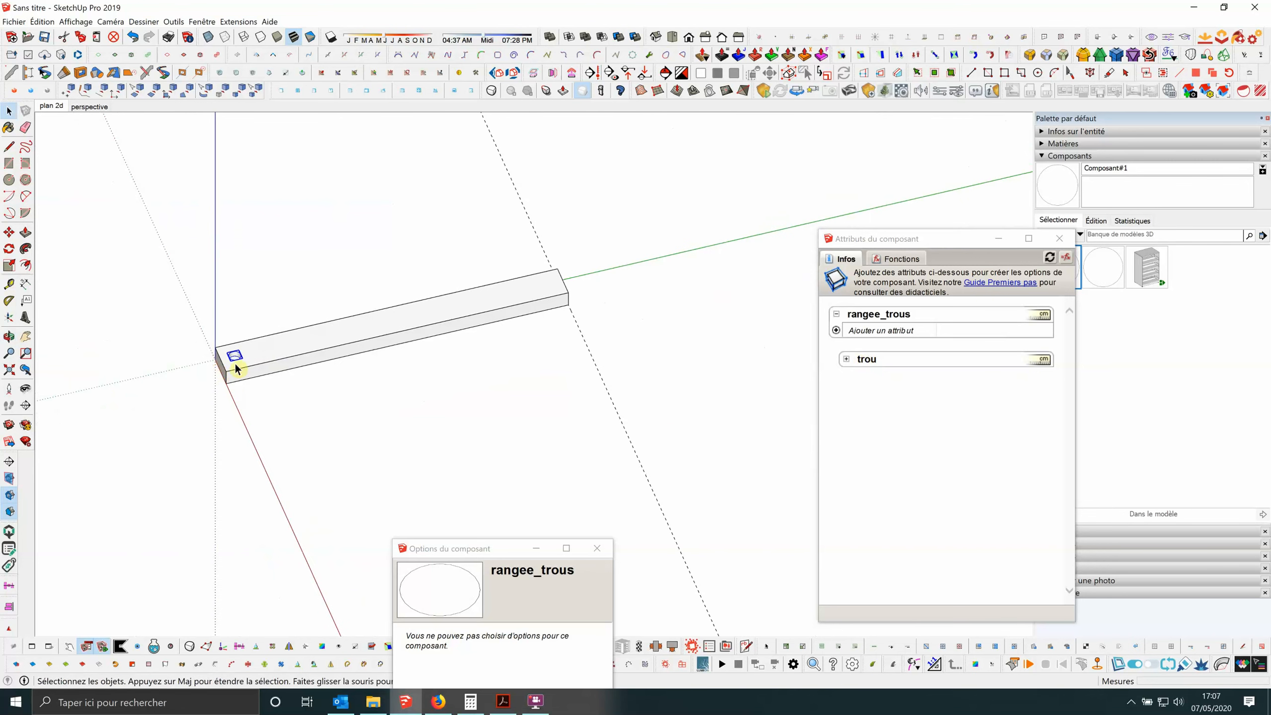
pyautogui.moveTo(157, 197); pyautogui.dragTo(610, 435)
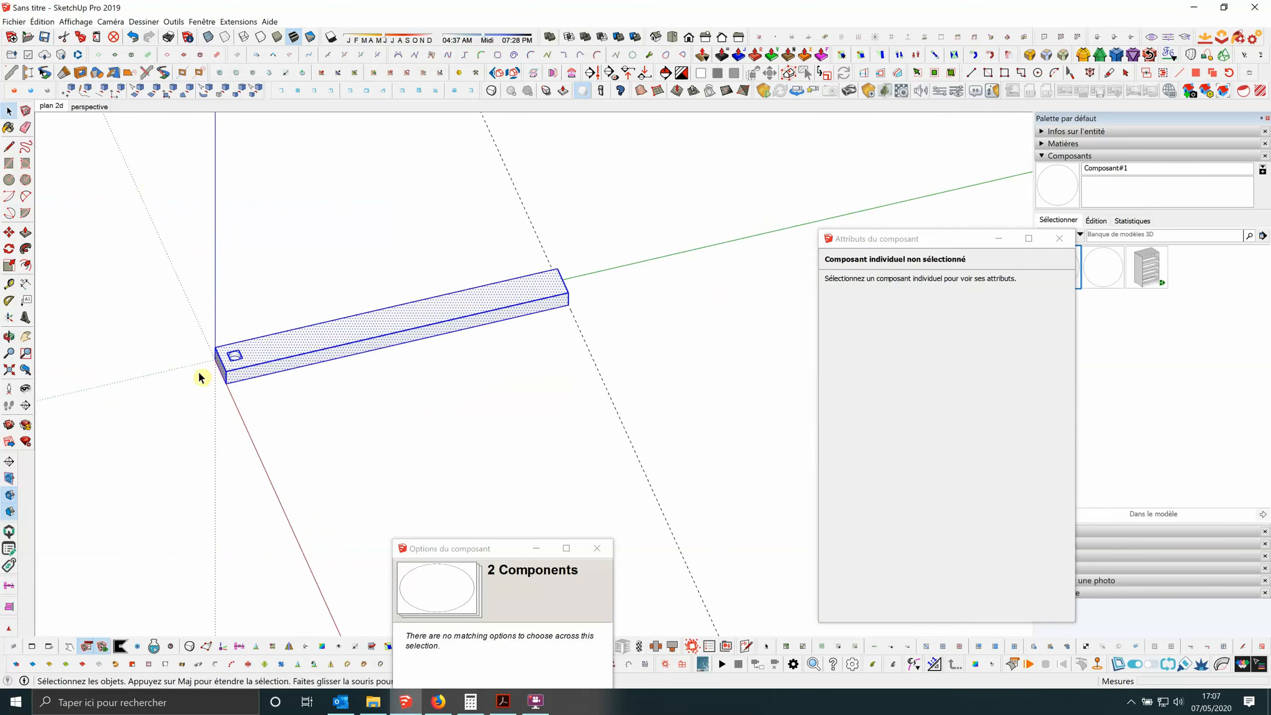
pyautogui.rightClick(337, 337)
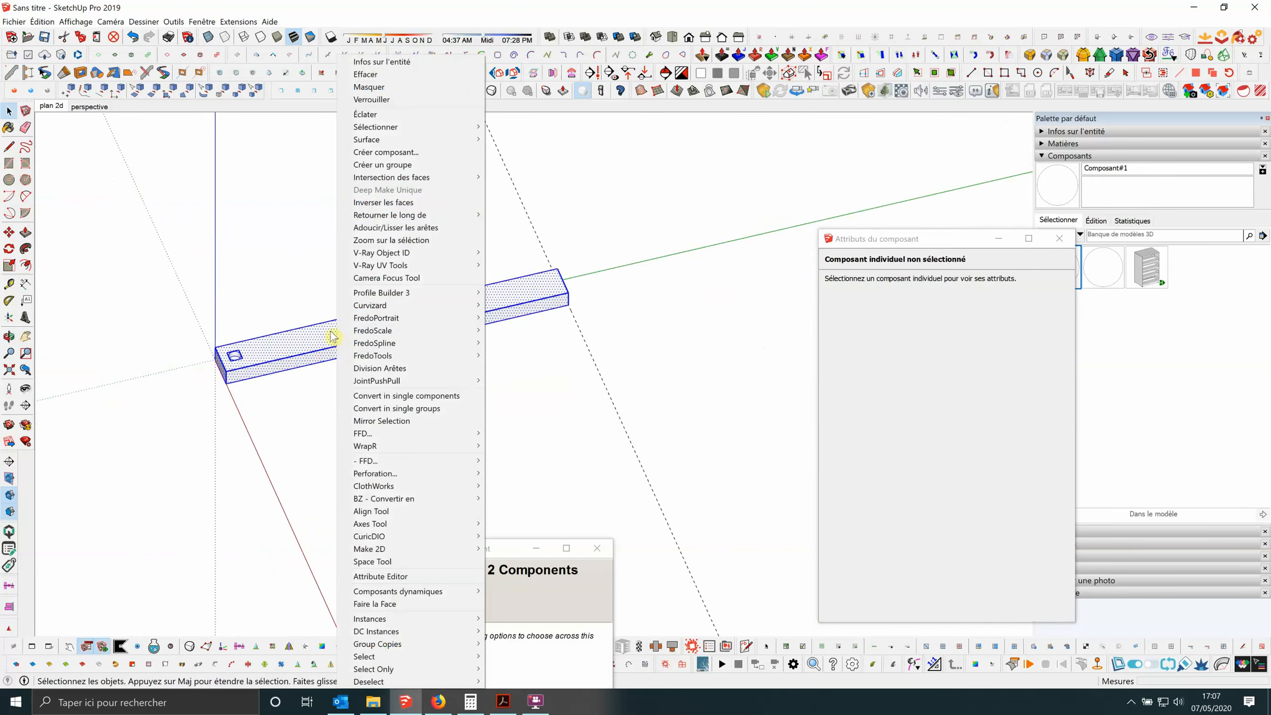
pyautogui.click(393, 152)
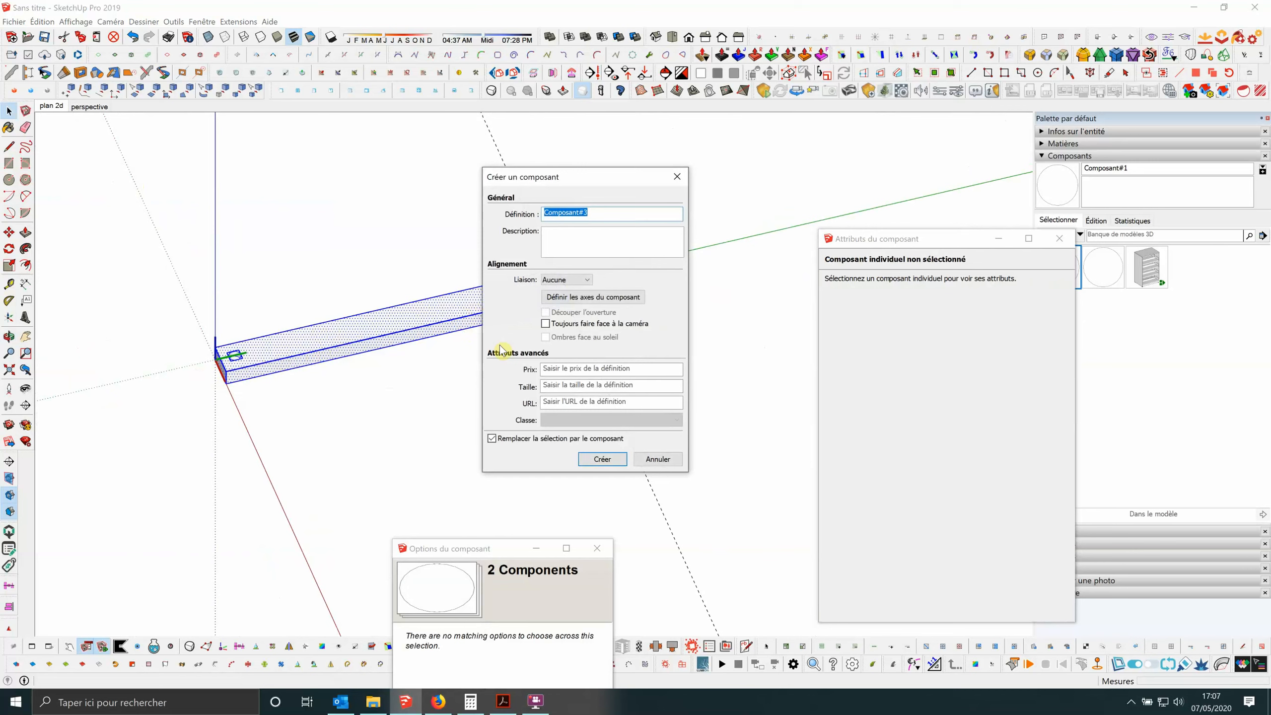
pyautogui.press('BackSpace')
pyautogui.click(602, 460)
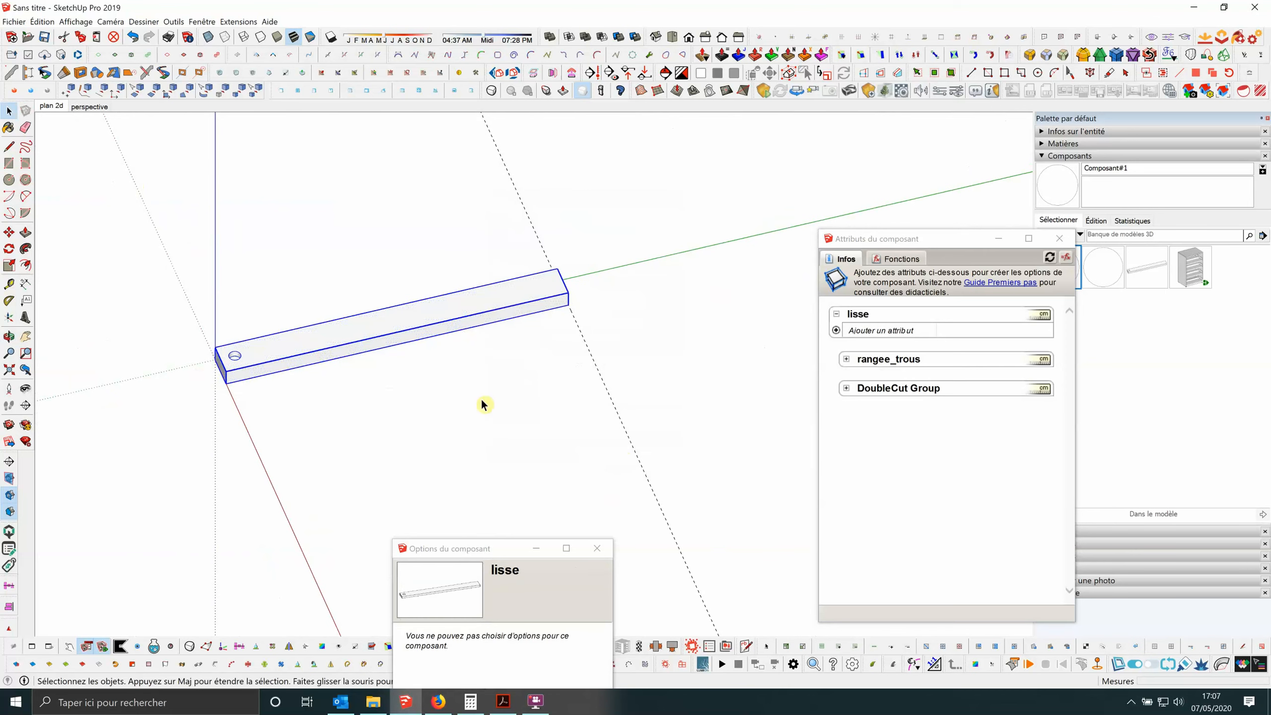
# Reposition the component options and attributes windows, and enter the lisse component to select rangee_trous.
pyautogui.moveTo(505, 548)
pyautogui.mouseDown()
pyautogui.moveTo(506, 475)
pyautogui.moveTo(510, 536)
pyautogui.mouseUp()
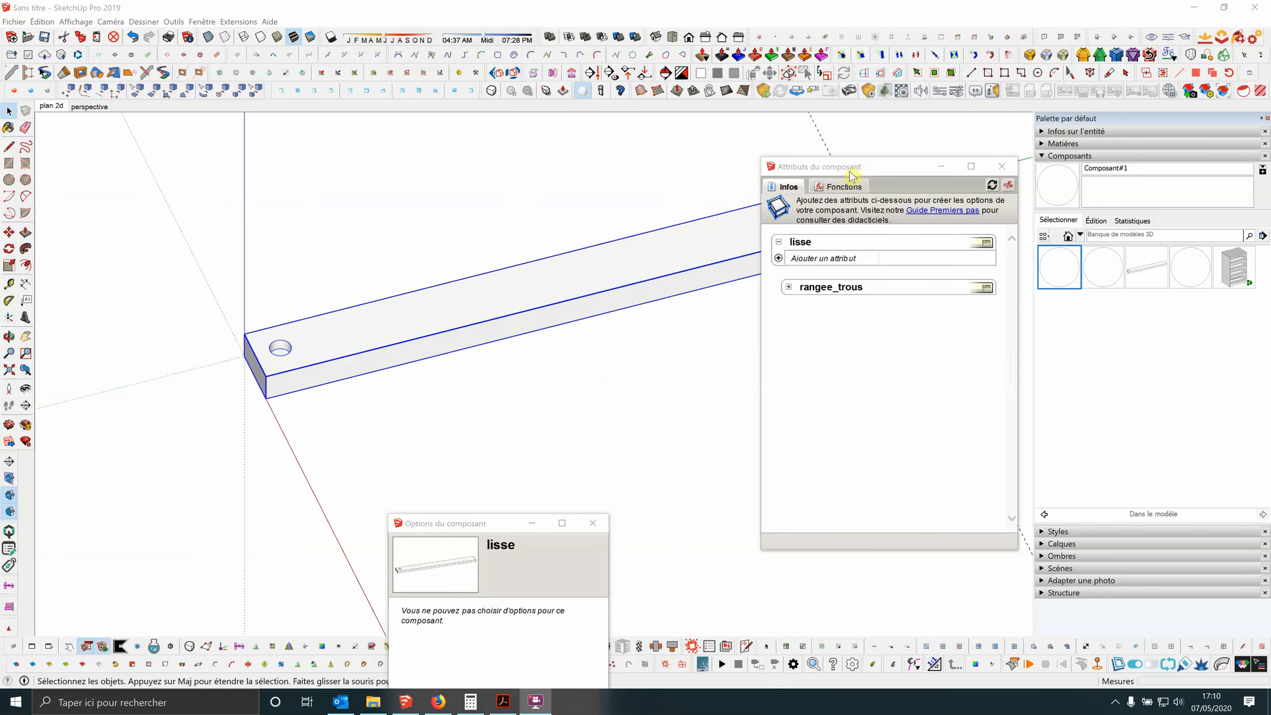
pyautogui.moveTo(890, 172); pyautogui.dragTo(852, 178)
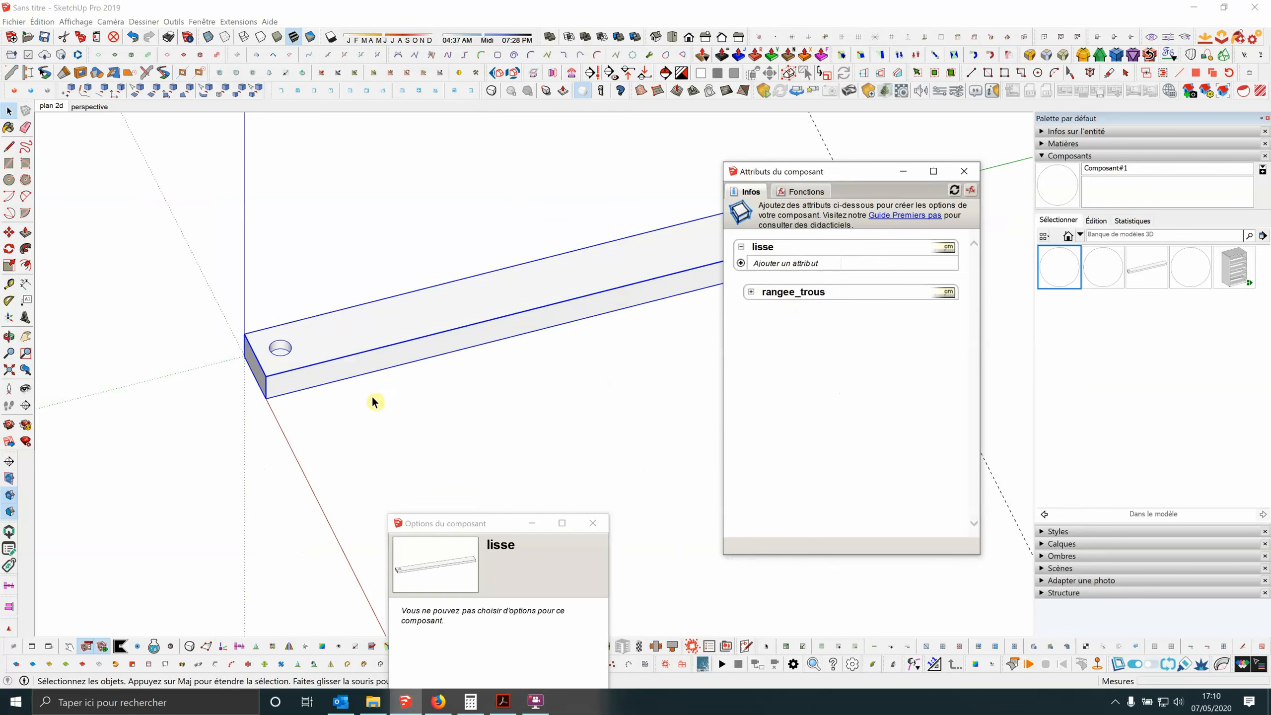
pyautogui.click(291, 349)
pyautogui.doubleClick(290, 350)
pyautogui.click(291, 350)
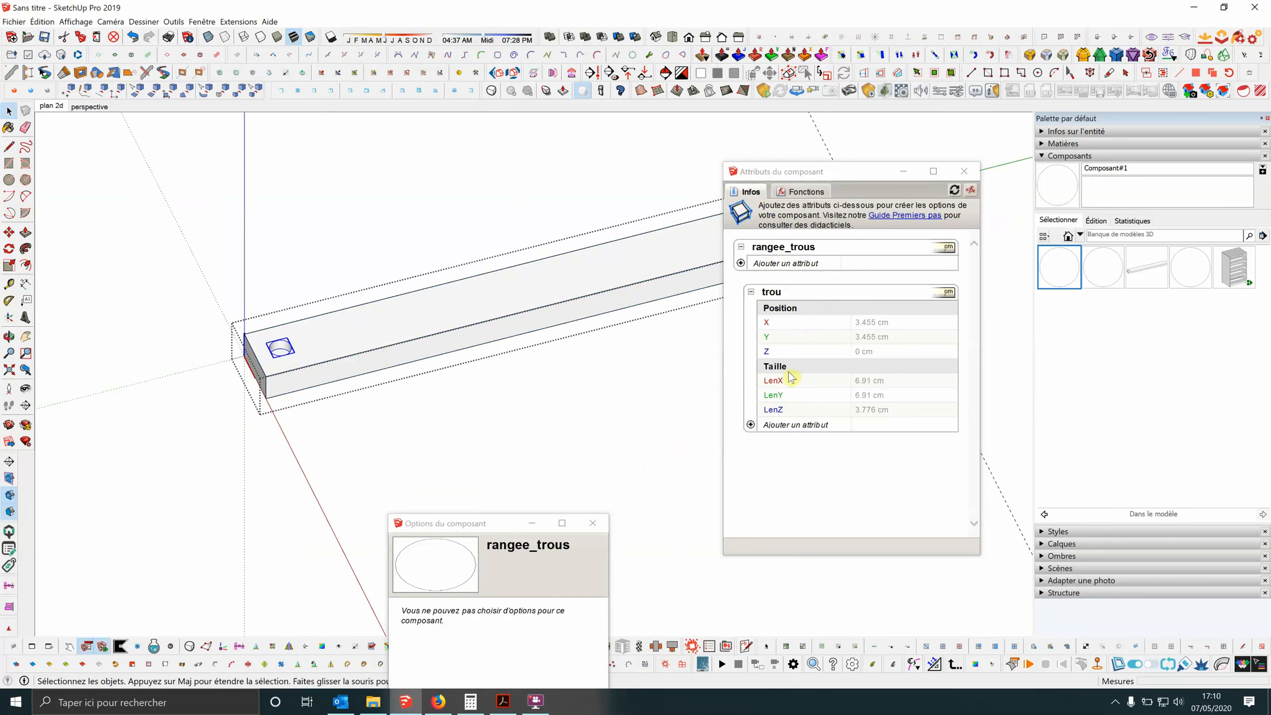
# Set the trou component's LenX and LenY attributes to 6 cm each.
pyautogui.click(900, 383)
pyautogui.click(920, 383)
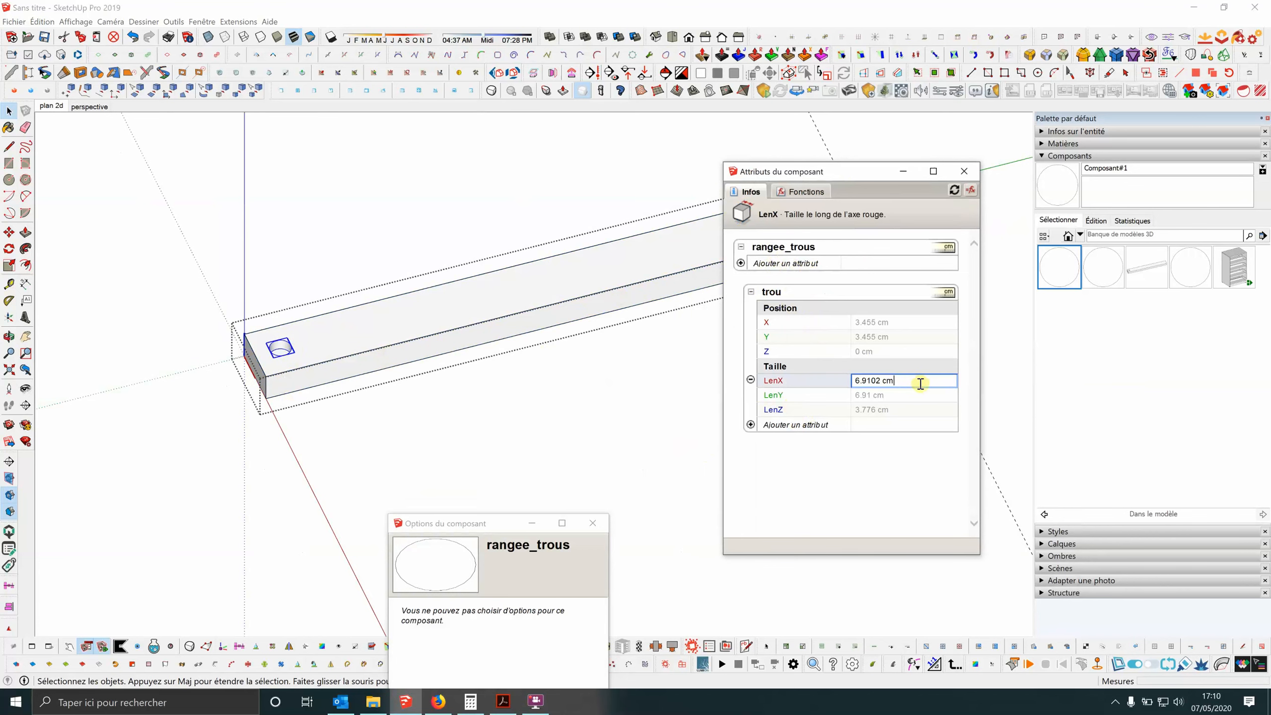
pyautogui.tripleClick(921, 380)
pyautogui.write('=6')
pyautogui.click(891, 396)
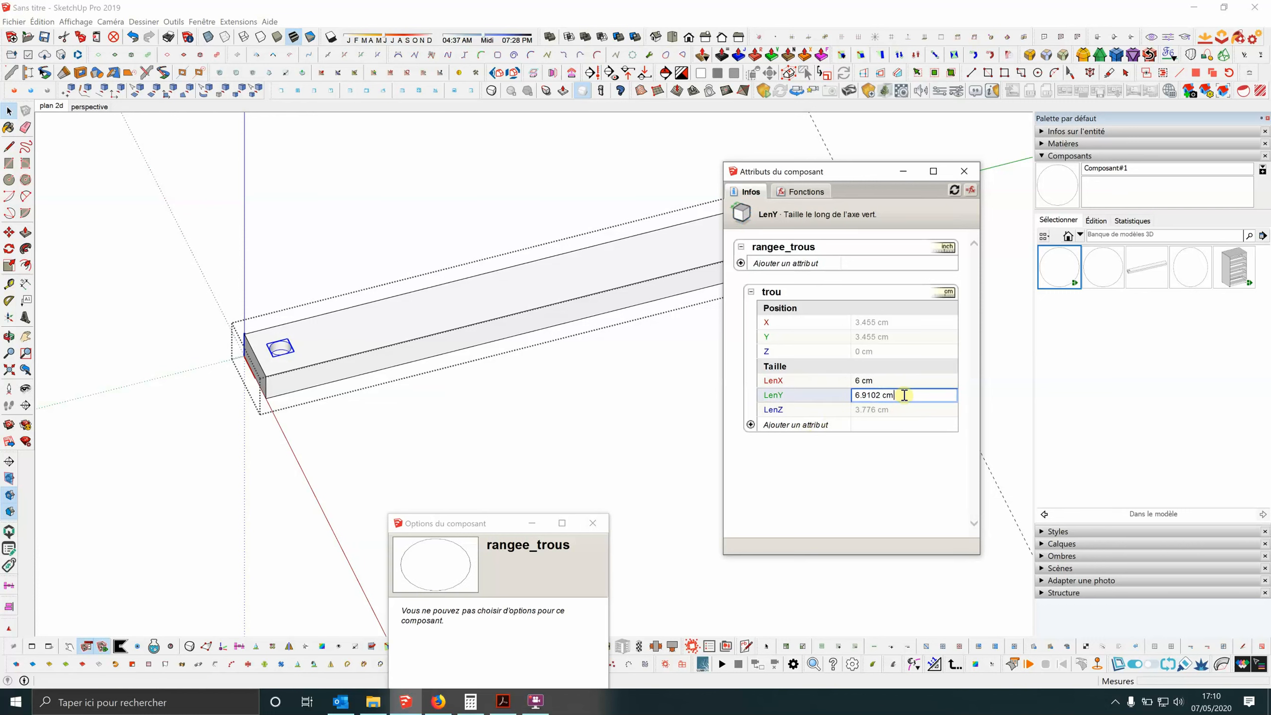
pyautogui.tripleClick(864, 396)
pyautogui.write('=')
# Set the trou component's LenZ attribute to 3 cm.
pyautogui.click(827, 412)
pyautogui.moveTo(909, 411); pyautogui.dragTo(842, 410)
pyautogui.write('=')
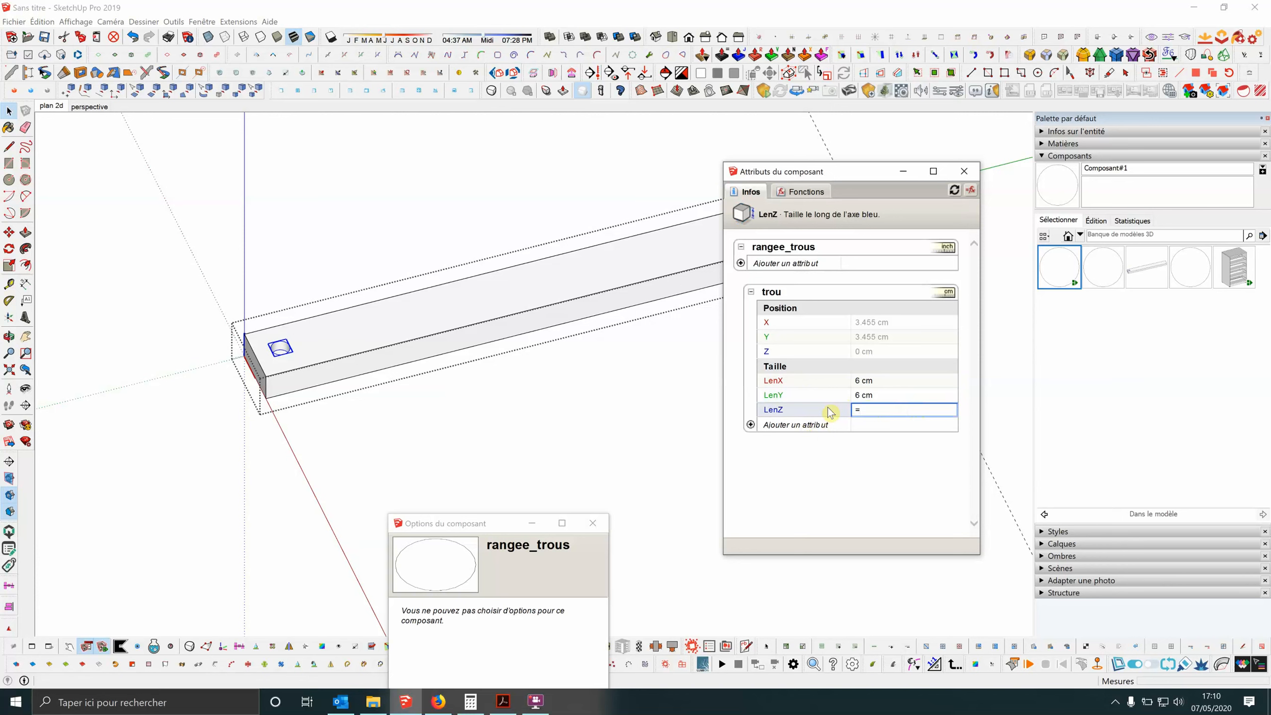
pyautogui.write('3')
pyautogui.press('Return')
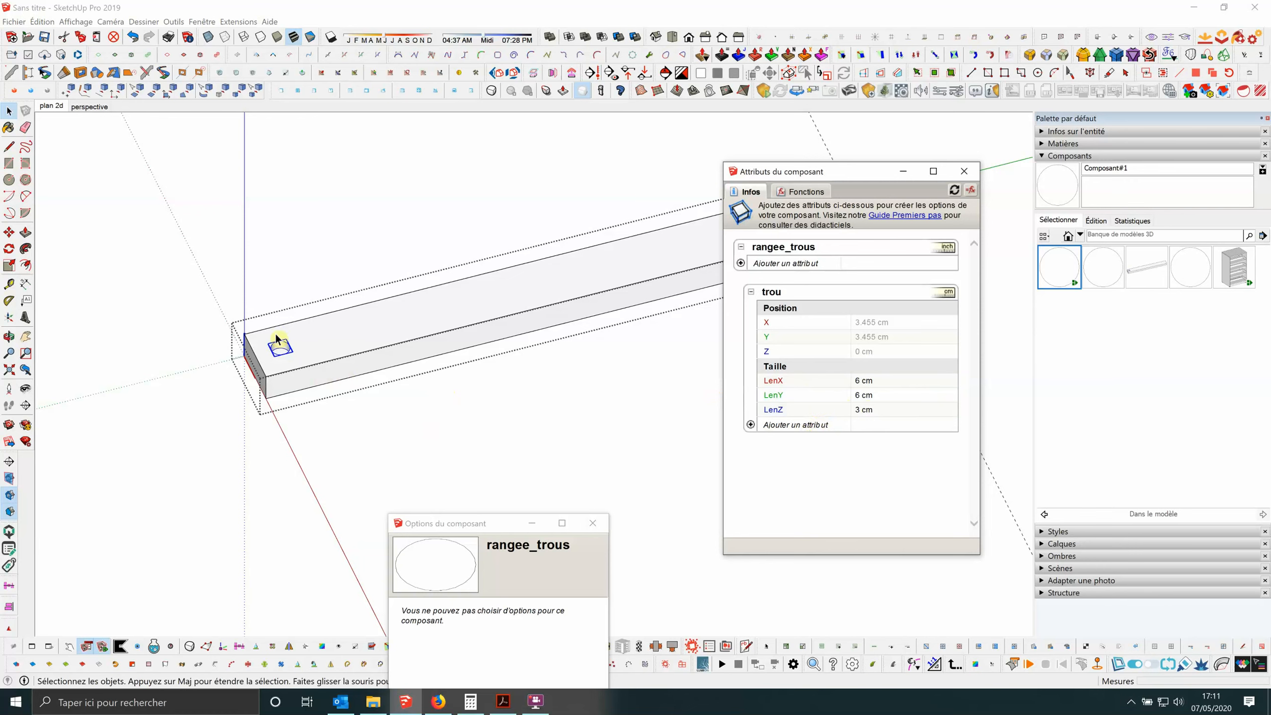
# Leave and reopen lisse, and reselect rangee_trous to check the resized hole and its size attributes.
pyautogui.click(305, 347)
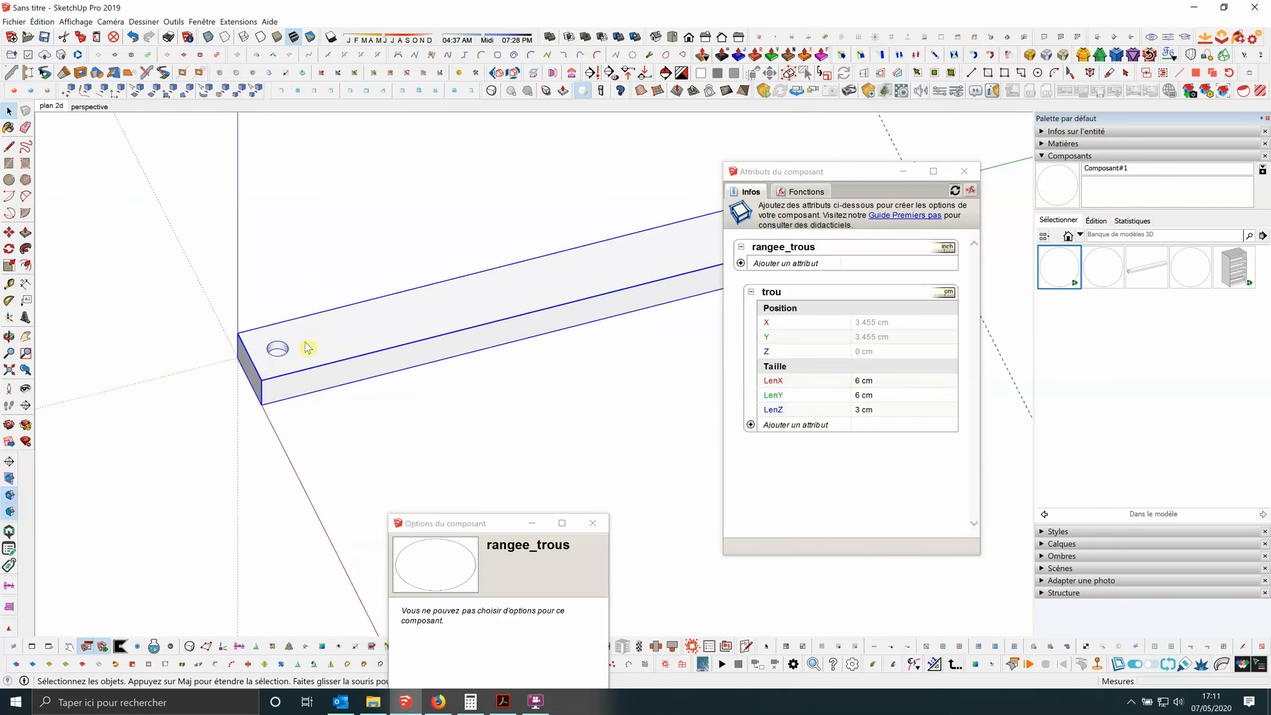
pyautogui.scroll(3, 285, 348)
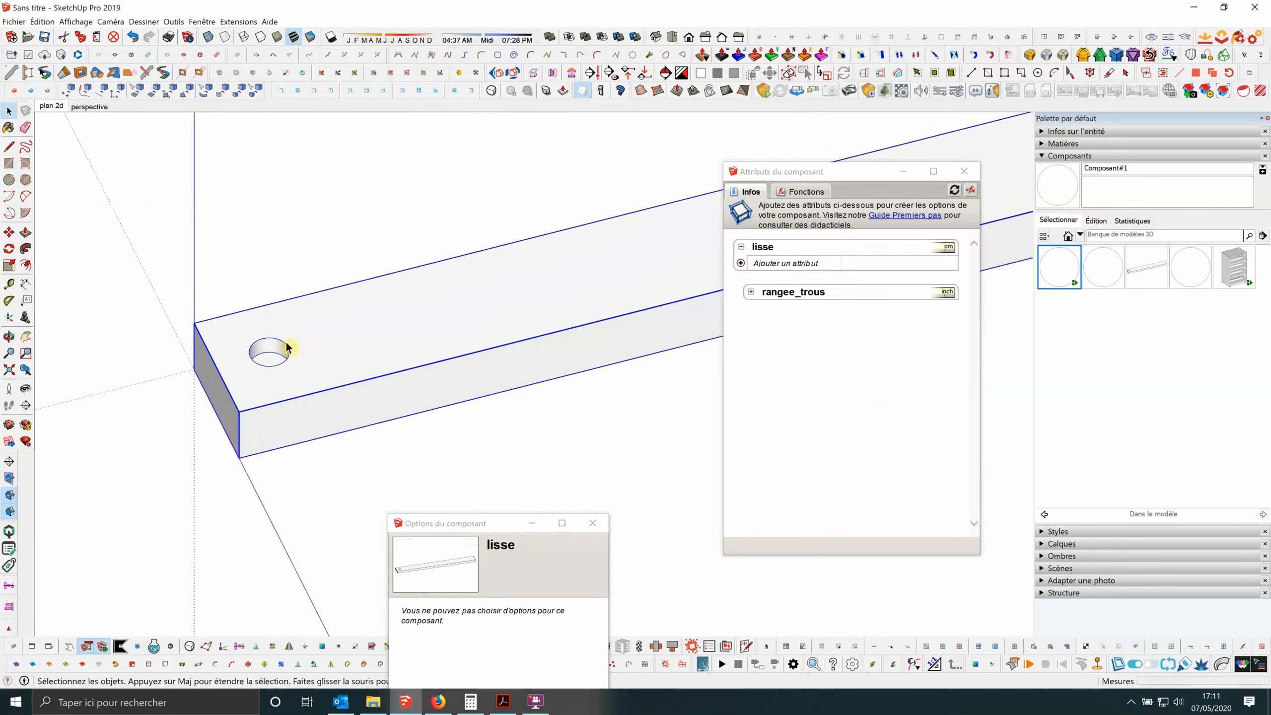
pyautogui.doubleClick(287, 346)
pyautogui.scroll(-3, 273, 325)
pyautogui.click(267, 312)
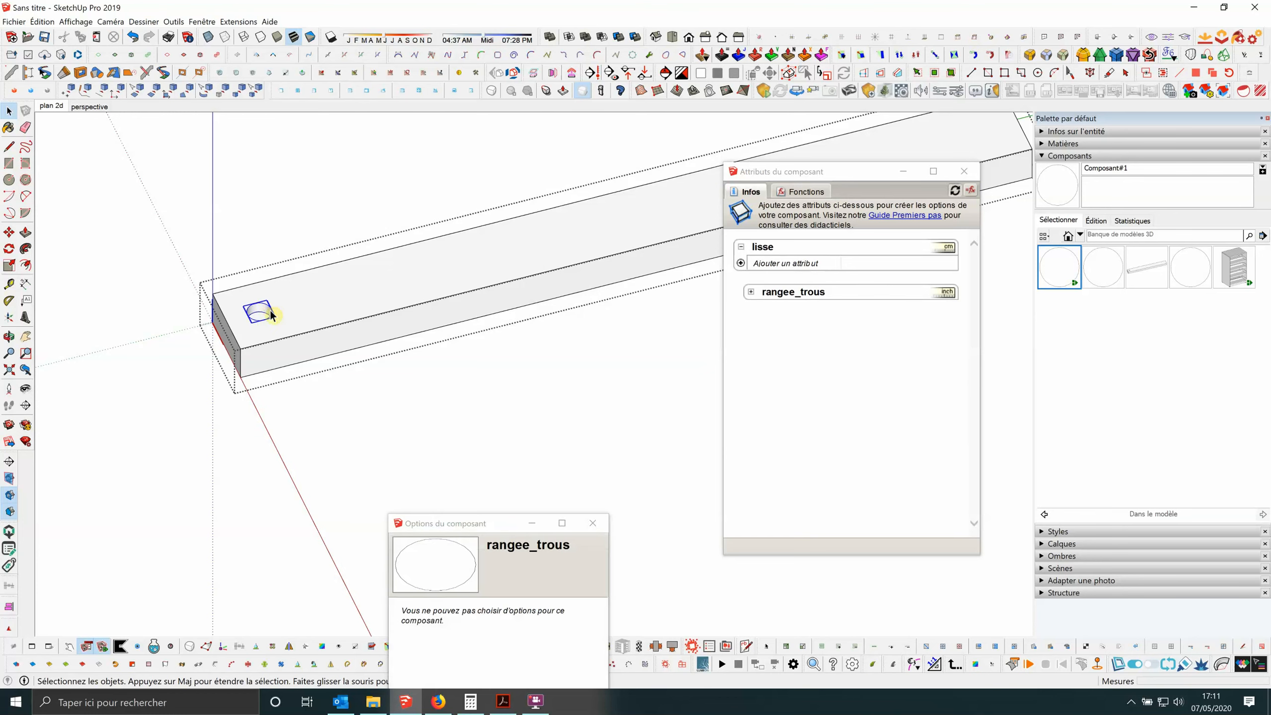
pyautogui.scroll(-2, 241, 376)
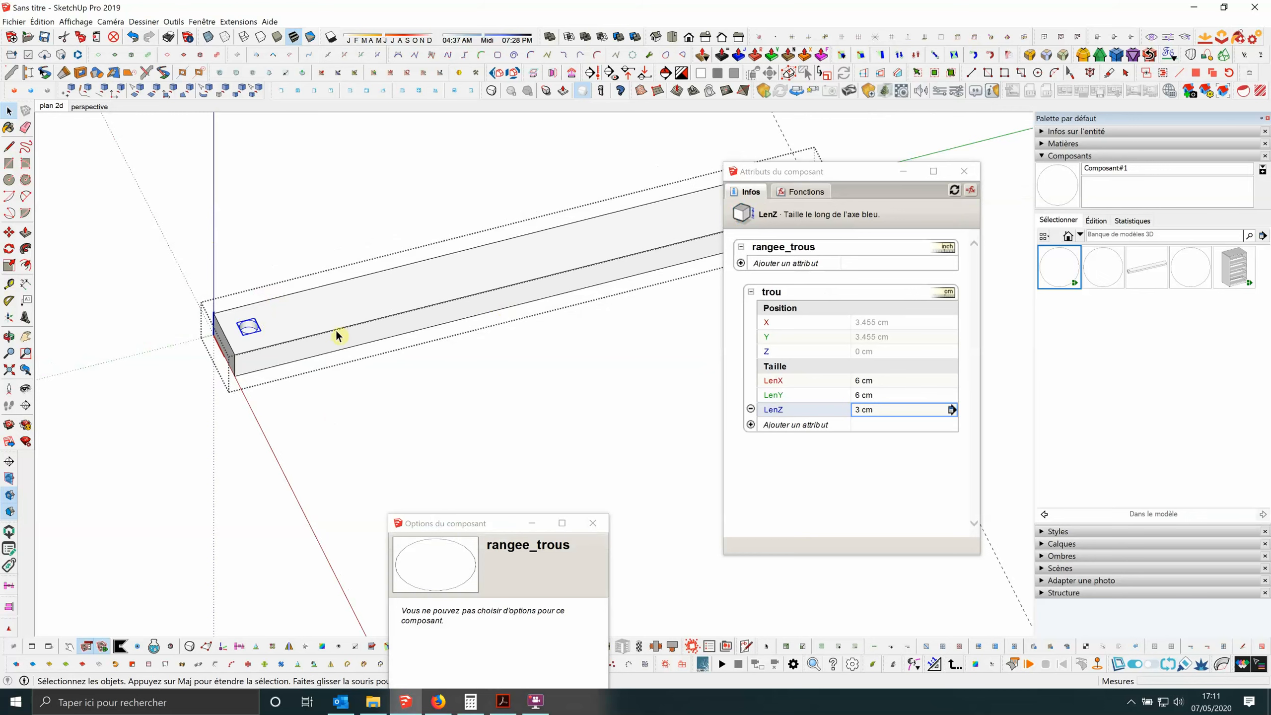
pyautogui.scroll(1, 240, 260)
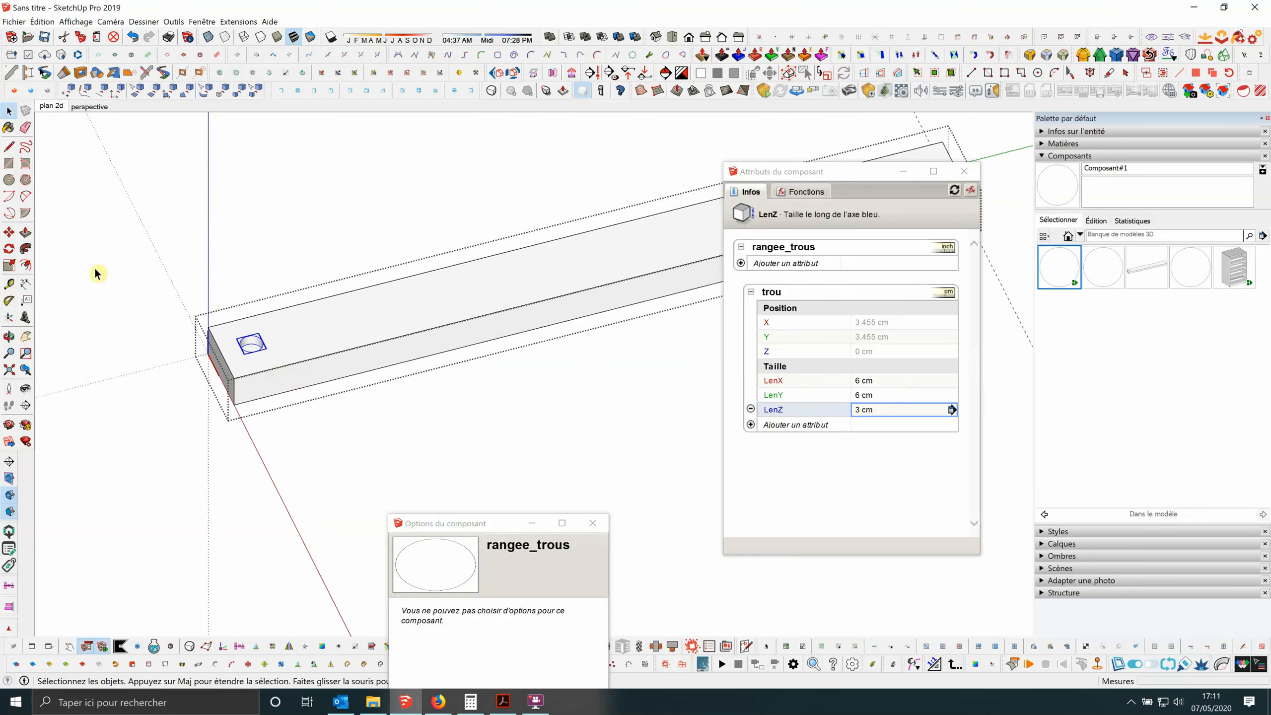
# Add the size attributes LenX, LenY and LenZ to the lisse component and select its LenY value.
pyautogui.click(217, 345)
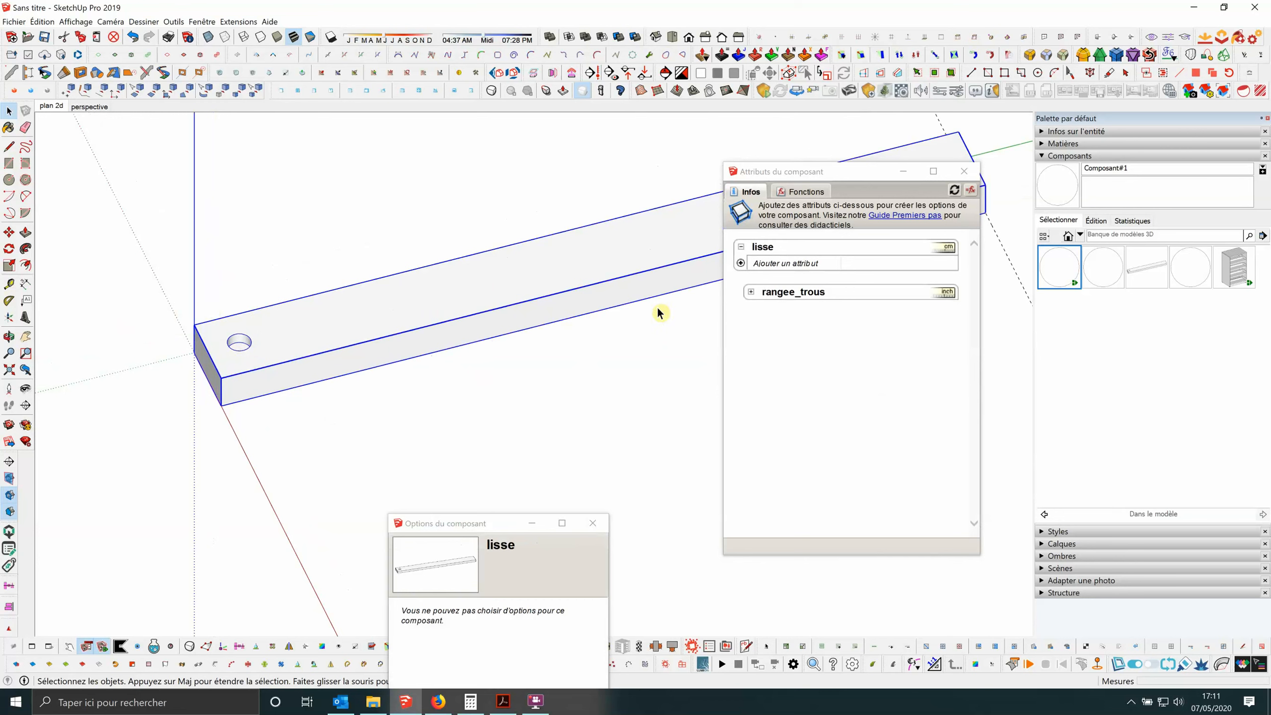
pyautogui.click(741, 263)
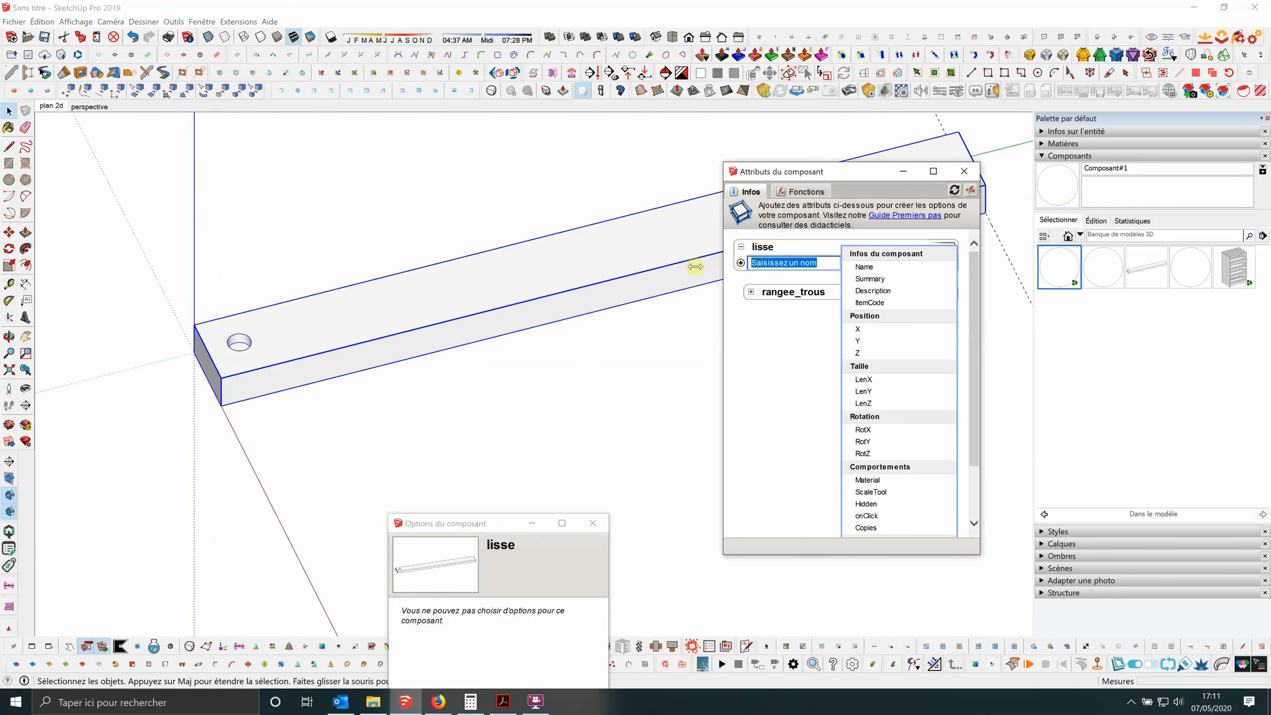
pyautogui.click(870, 372)
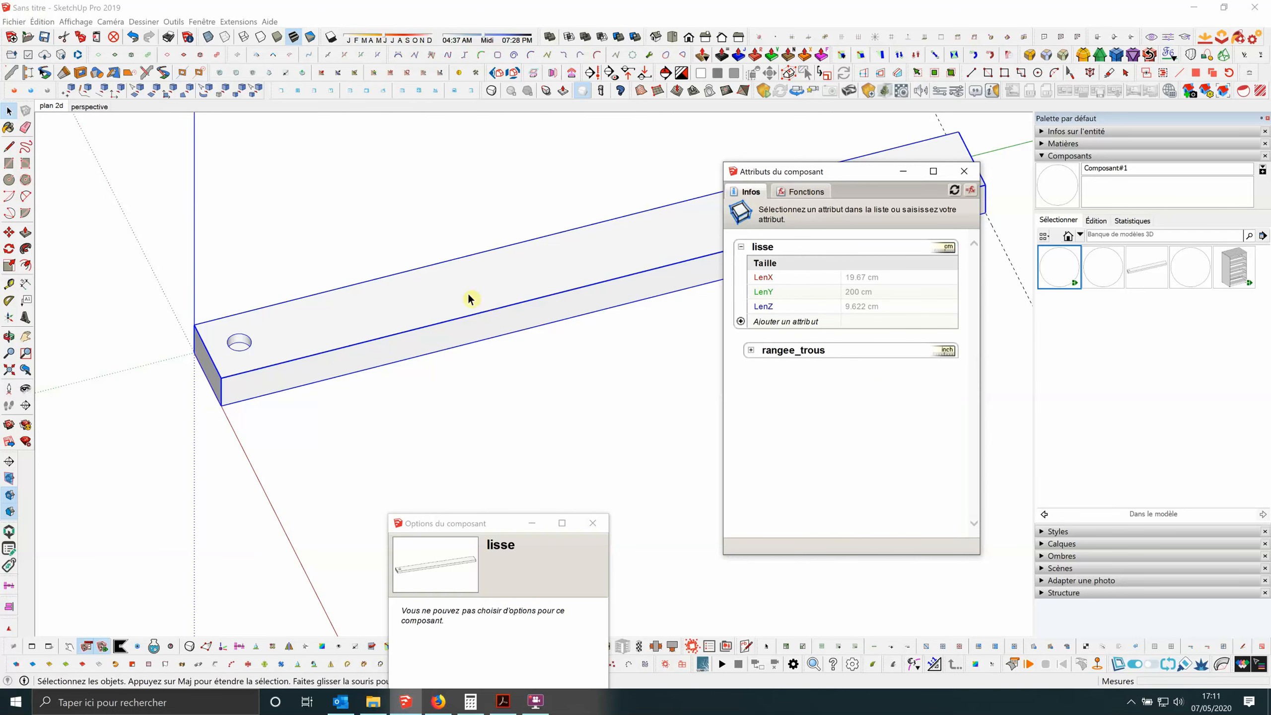
pyautogui.scroll(-3, 283, 368)
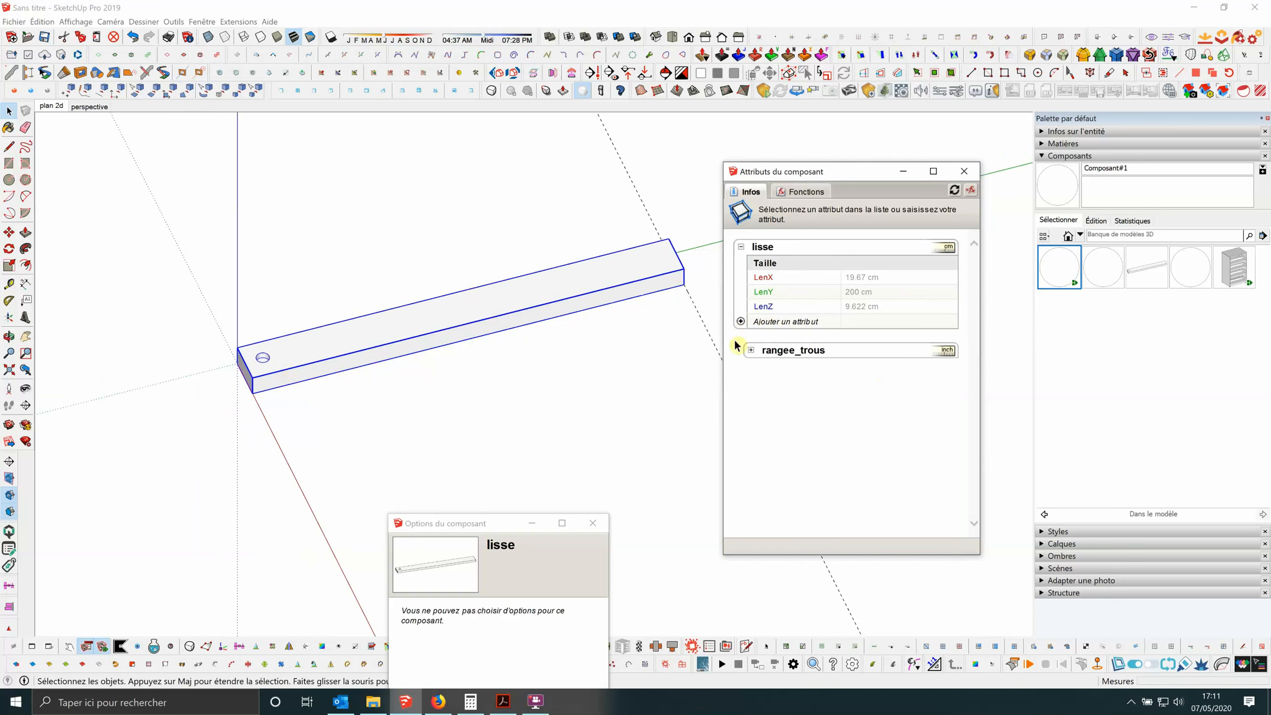
pyautogui.click(890, 292)
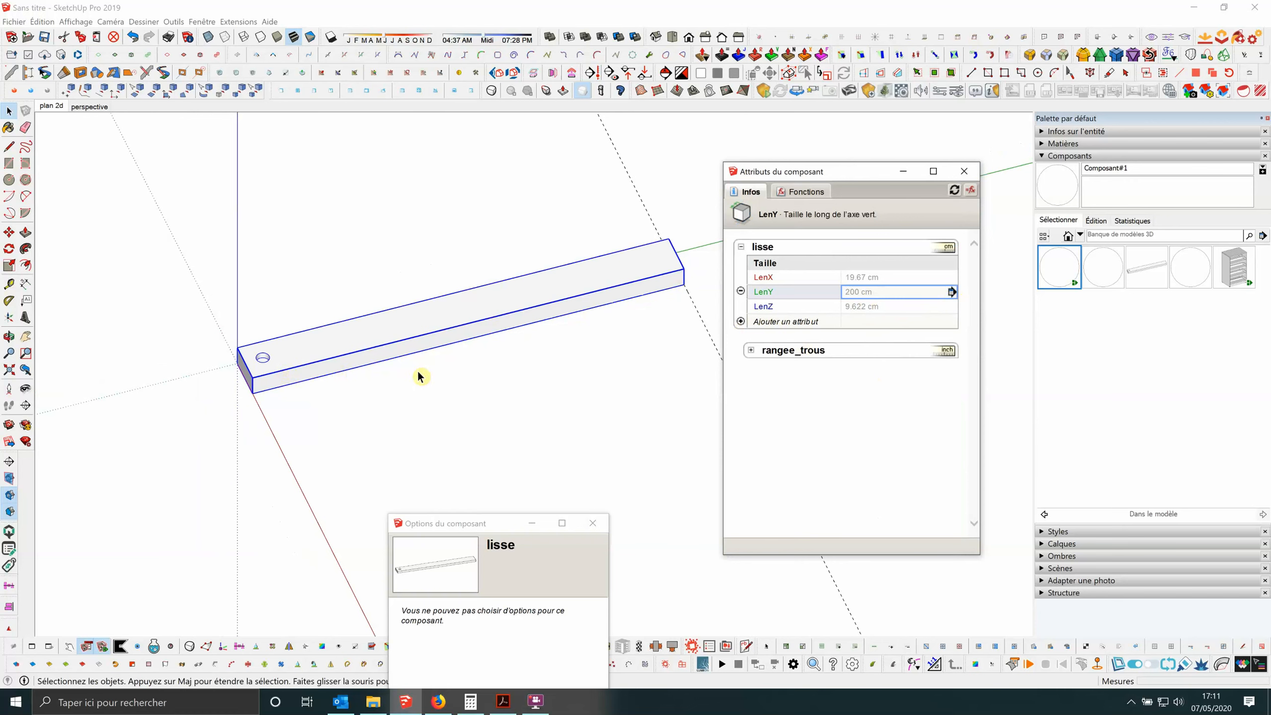
# Add the ScaleTool behaviour attribute to the lisse component.
pyautogui.scroll(-2, 385, 366)
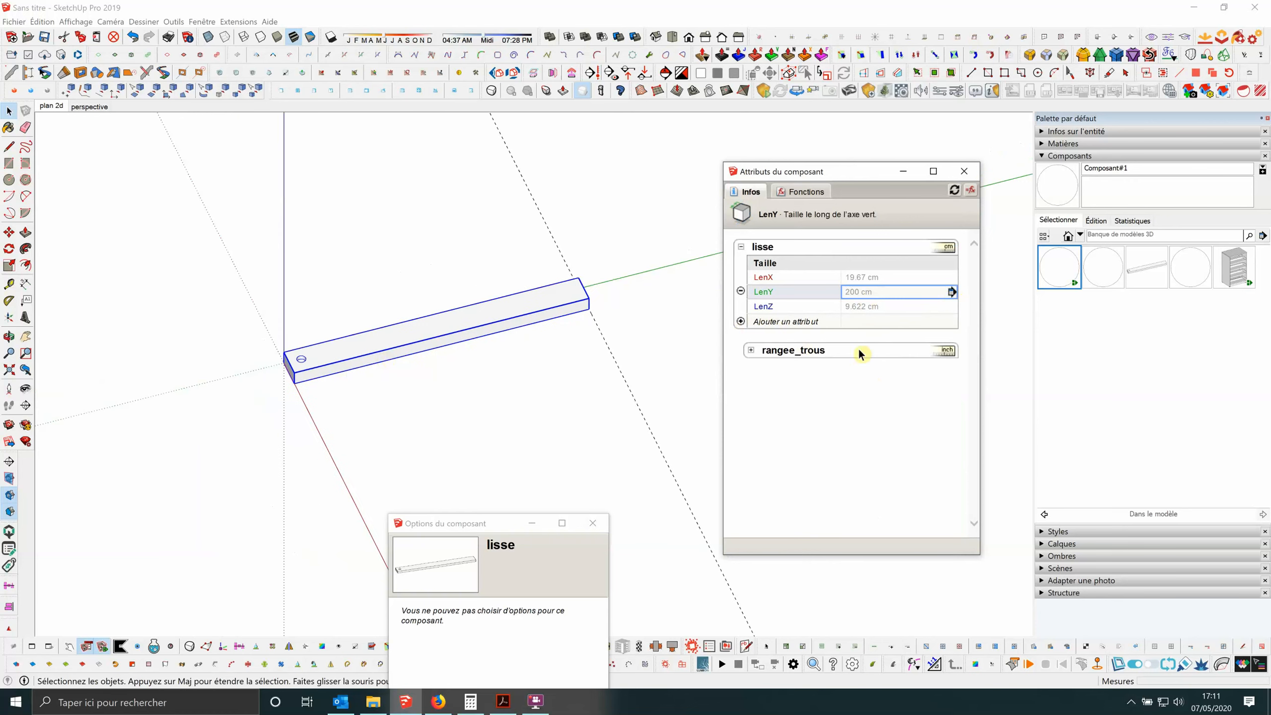
pyautogui.click(743, 326)
pyautogui.scroll(-1, 491, 366)
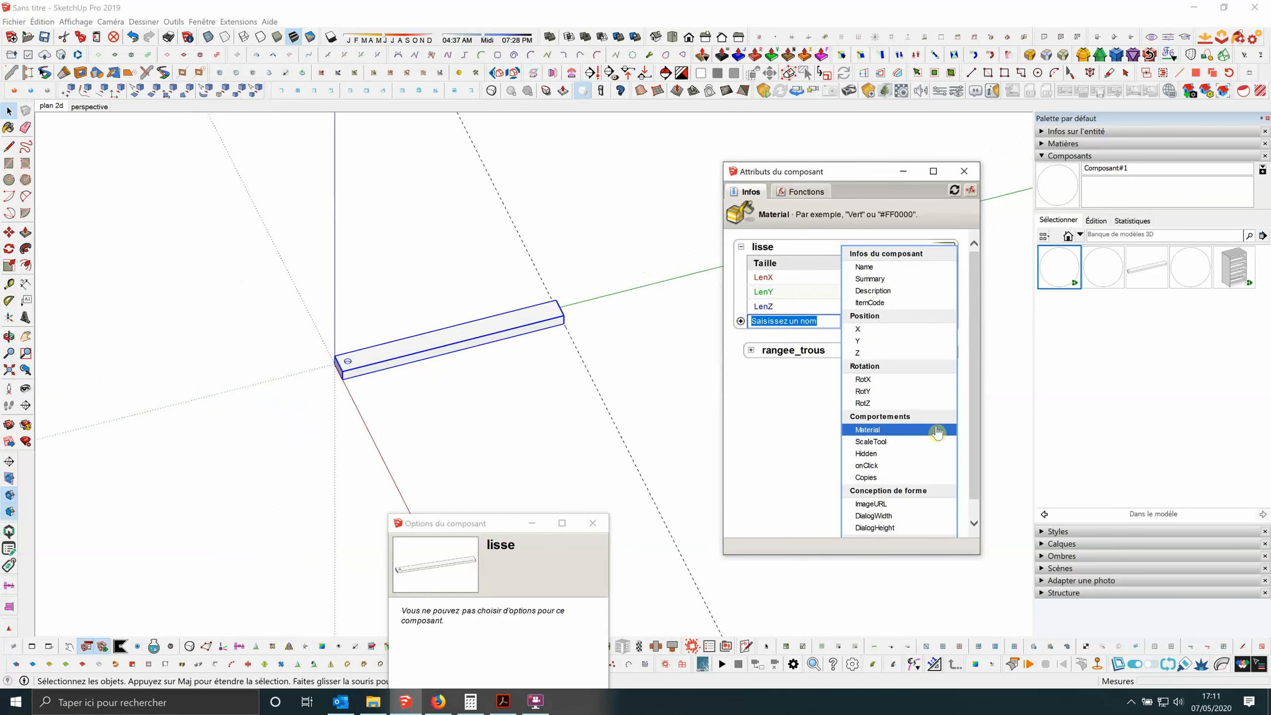
pyautogui.scroll(-1, 973, 389)
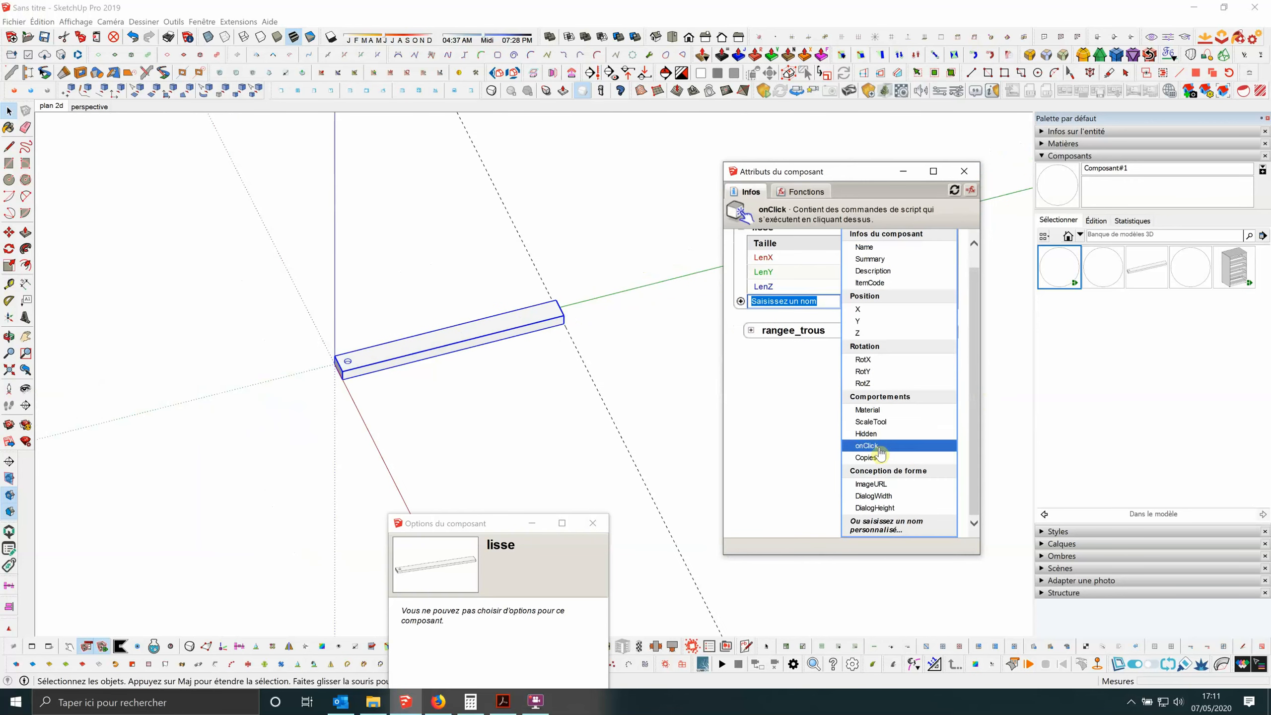
pyautogui.click(881, 424)
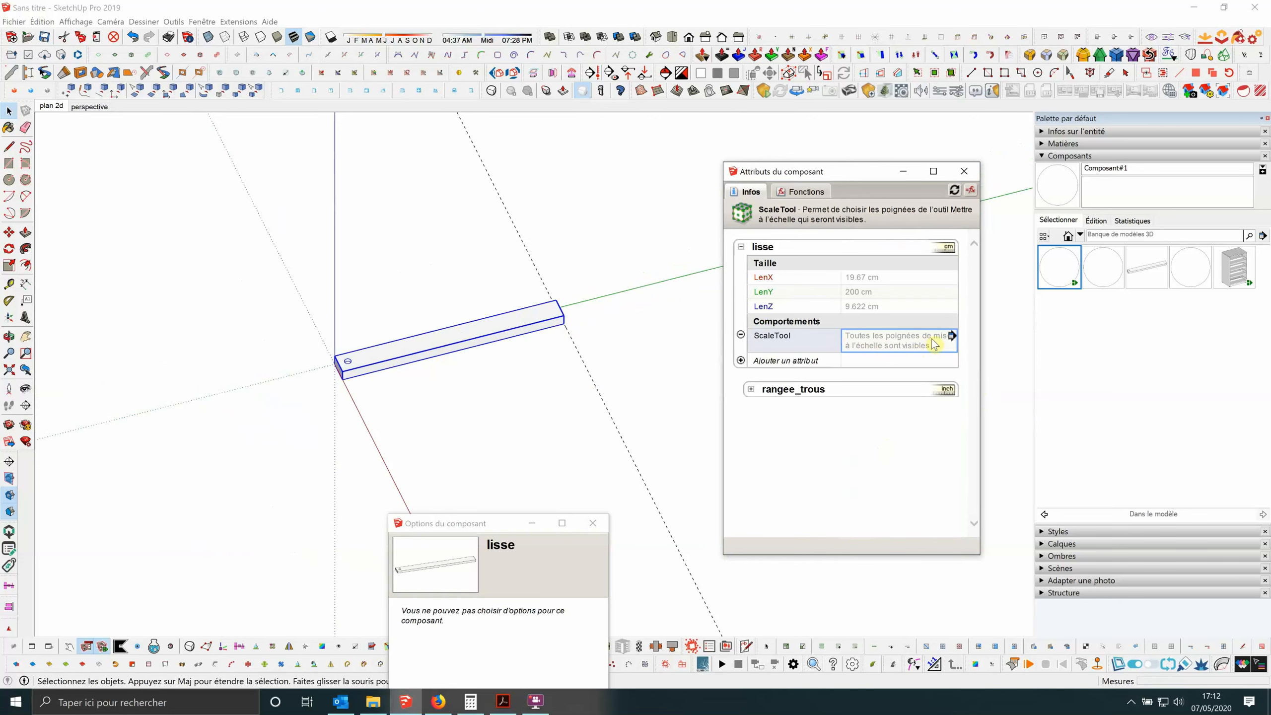
# Restrict lisse's ScaleTool handles to the red (X) and green (Y) axes, disabling Z, X+Z, Y+Z, X+Y and uniform XYZ scaling.
pyautogui.click(950, 338)
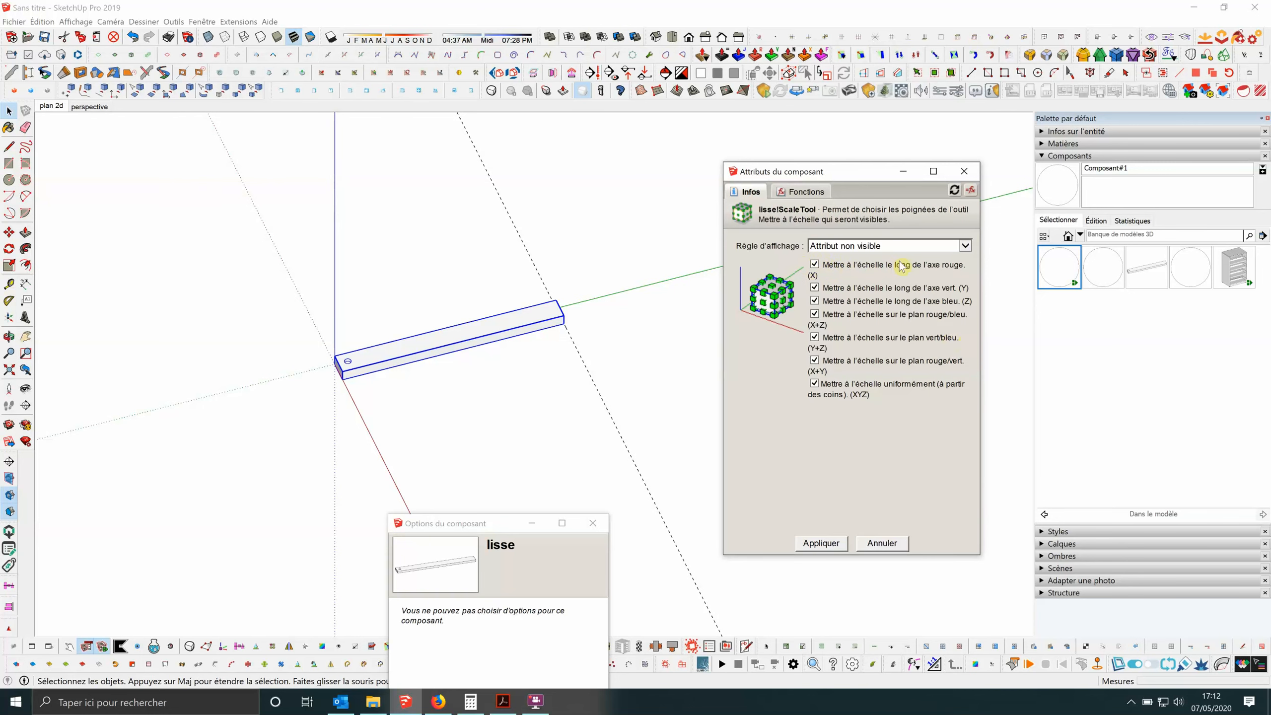
pyautogui.click(815, 301)
pyautogui.click(815, 314)
pyautogui.click(814, 338)
pyautogui.click(815, 360)
pyautogui.click(815, 383)
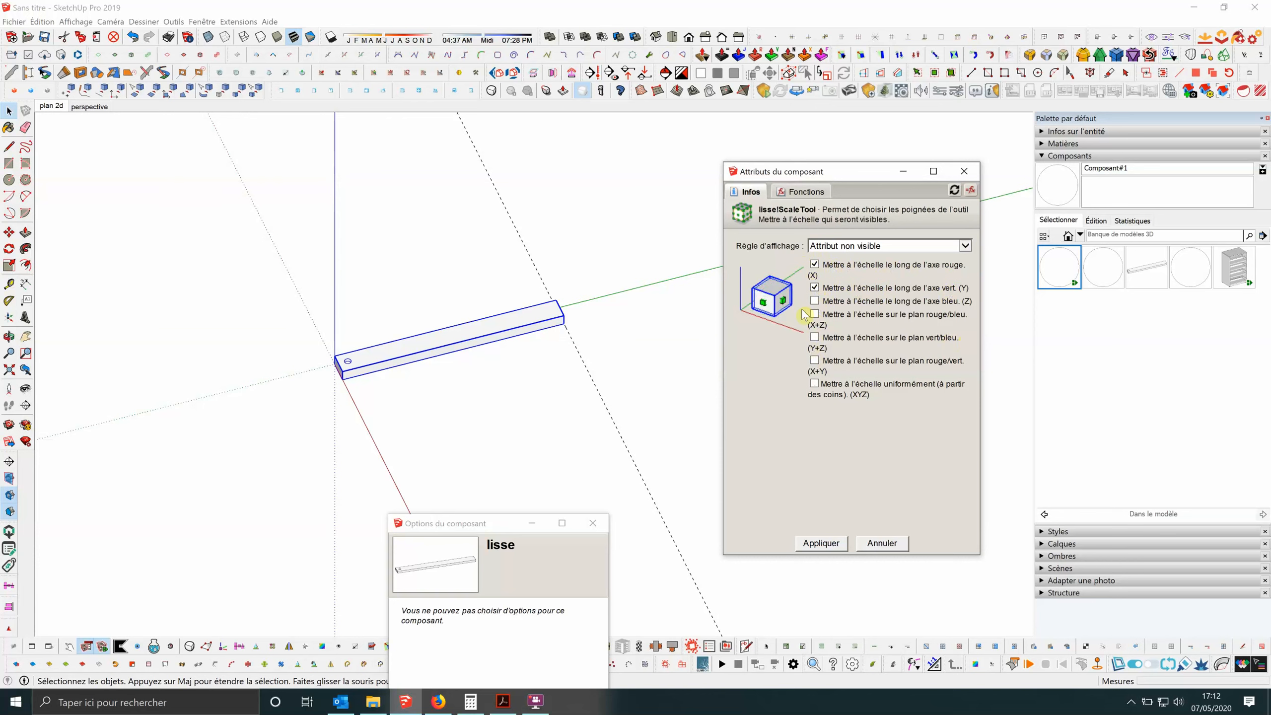
pyautogui.click(821, 543)
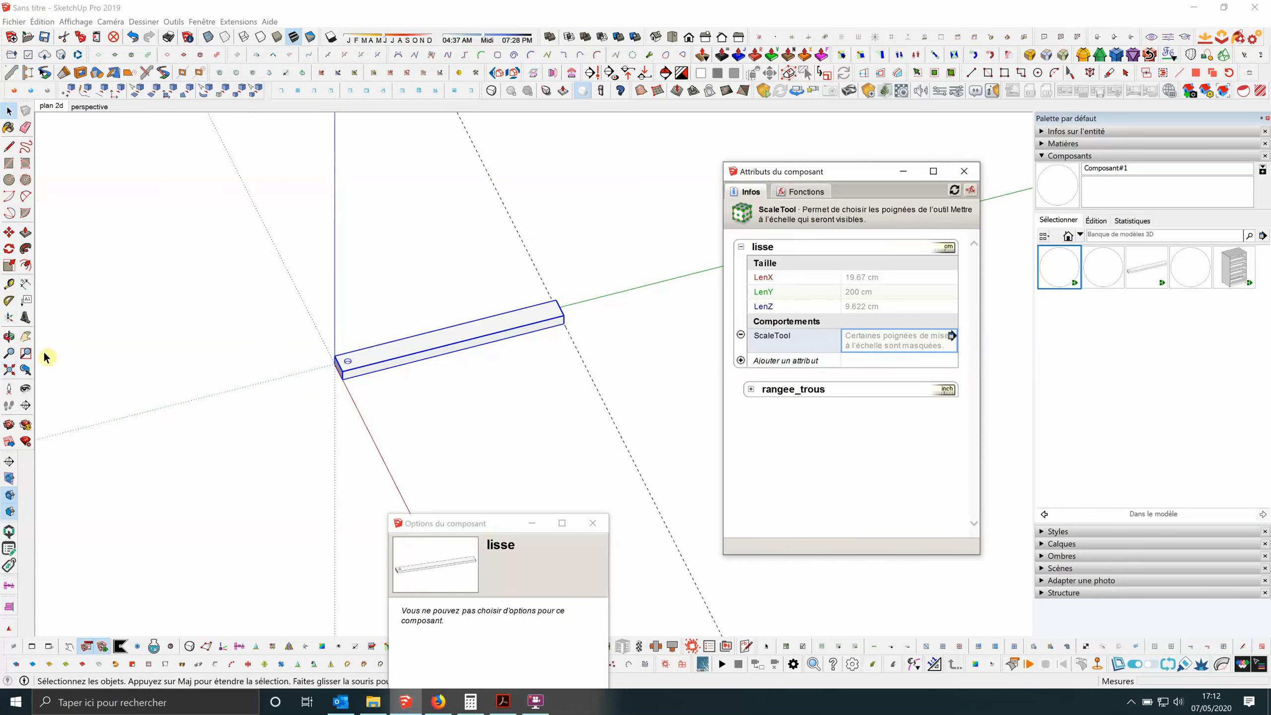
# Scale lisse along the green axis from its far end to a length of about 278 cm.
pyautogui.click(9, 265)
pyautogui.moveTo(622, 333); pyautogui.dragTo(481, 291, button='middle')
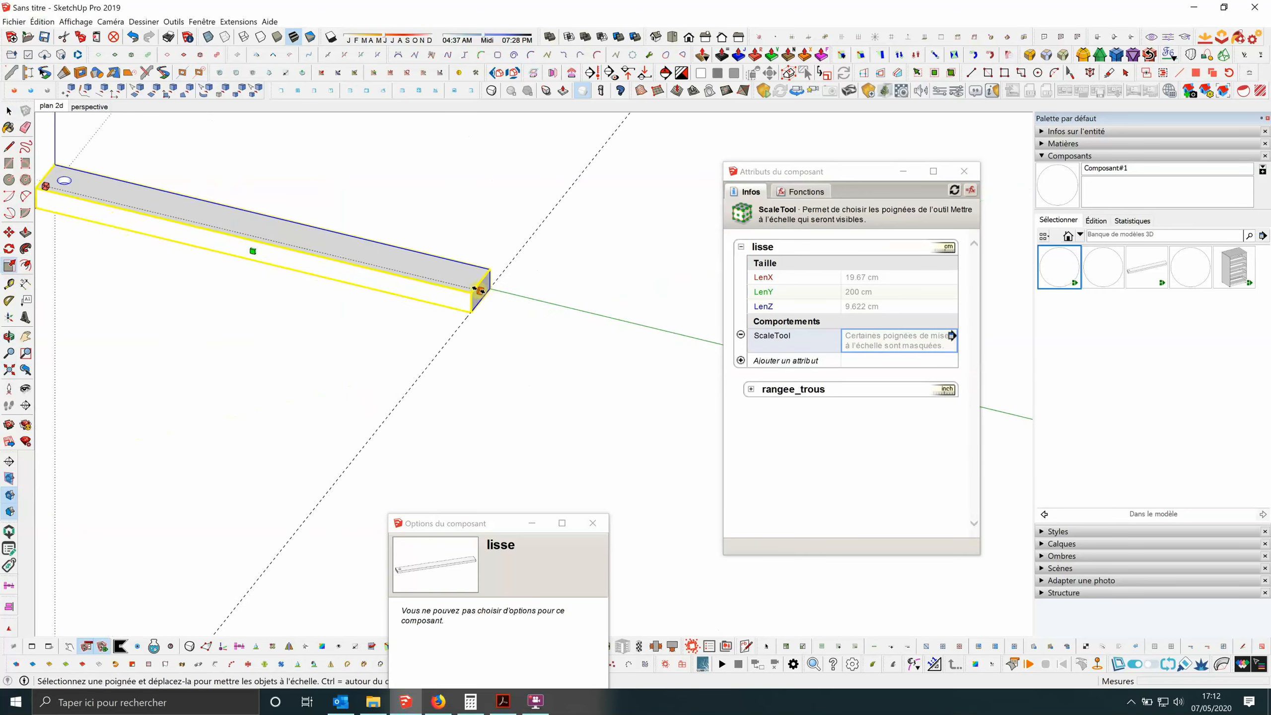
pyautogui.moveTo(482, 291); pyautogui.dragTo(653, 335)
pyautogui.scroll(-2, 411, 283)
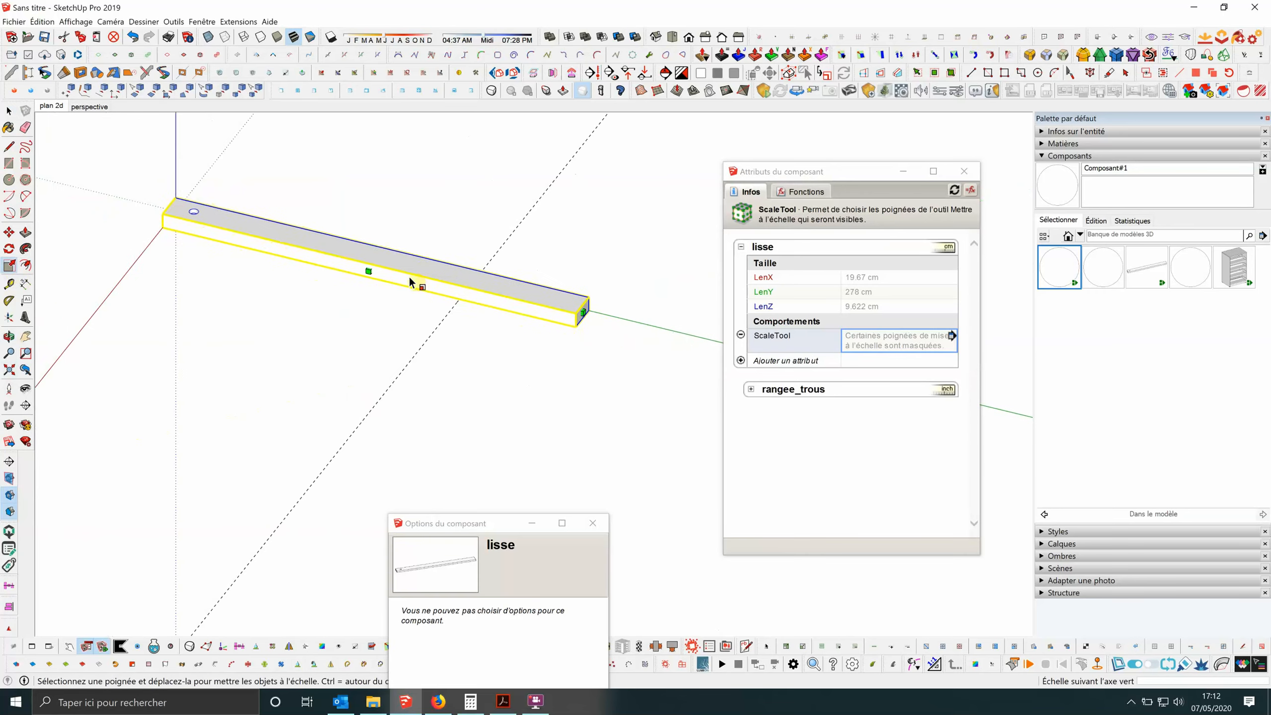
pyautogui.moveTo(363, 270); pyautogui.dragTo(542, 337, button='middle')
# Disable red-axis (X) scaling in lisse's ScaleTool attribute, leaving only the green axis (Y) enabled.
pyautogui.click(952, 335)
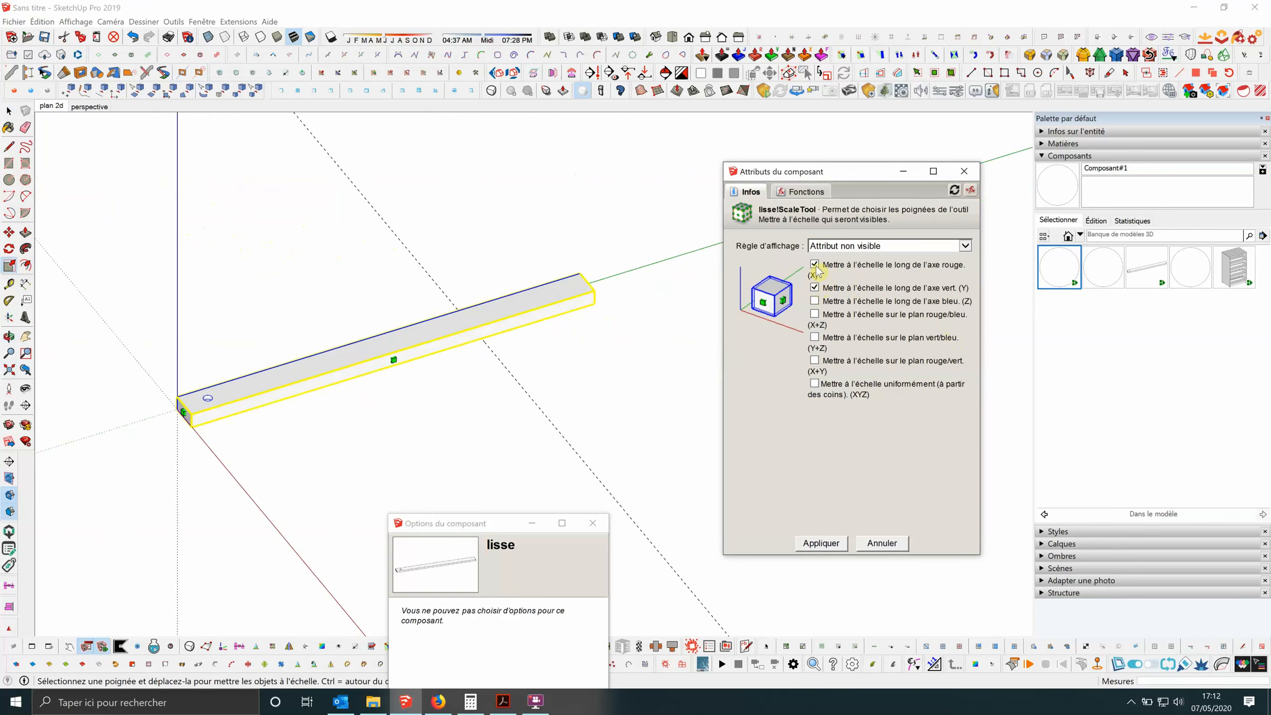
pyautogui.click(821, 542)
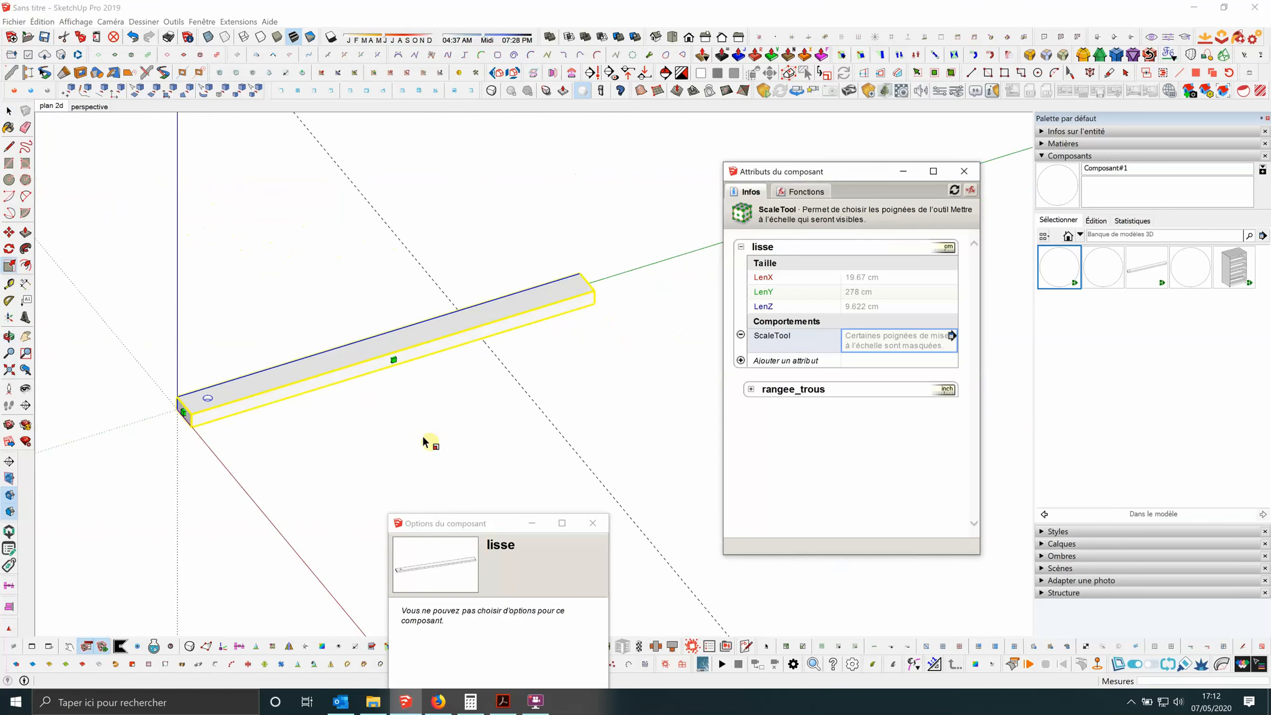
# Stretch lisse along the green axis from both ends to a length of about 354.5 cm.
pyautogui.scroll(-2, 435, 398)
pyautogui.scroll(3, 312, 392)
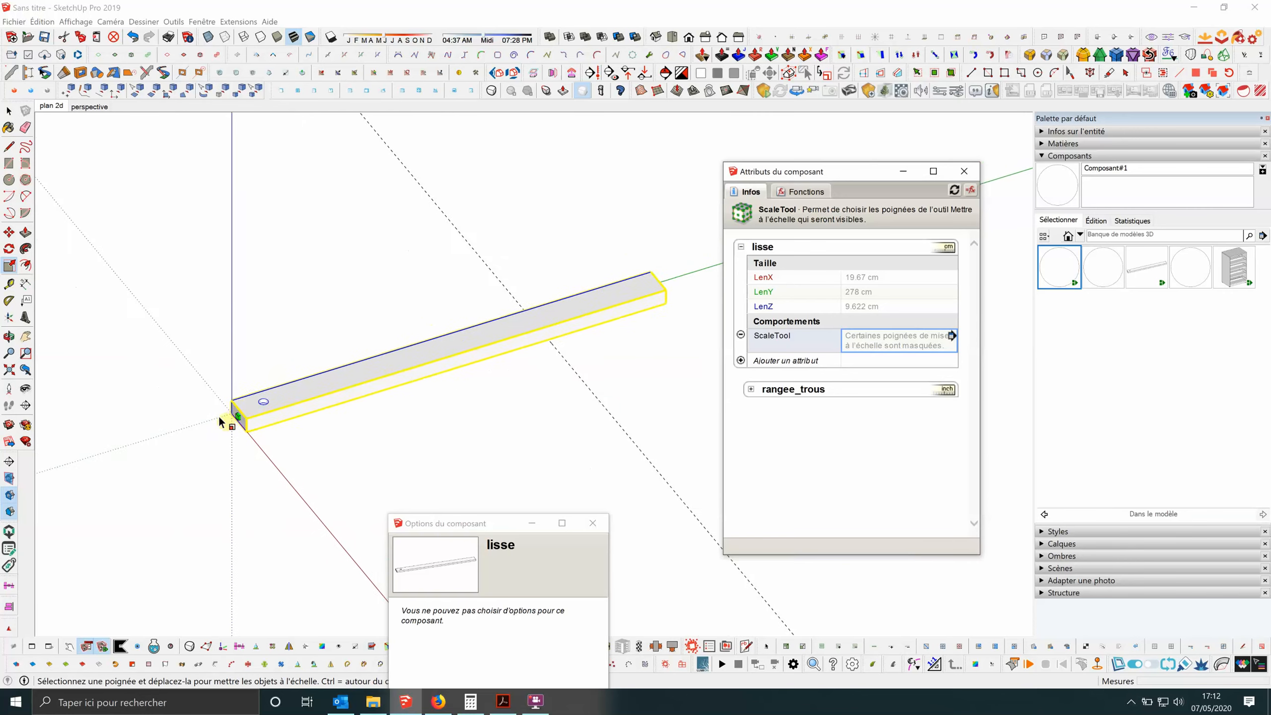
pyautogui.moveTo(220, 420); pyautogui.dragTo(182, 369)
pyautogui.moveTo(182, 369); pyautogui.dragTo(548, 315, button='middle')
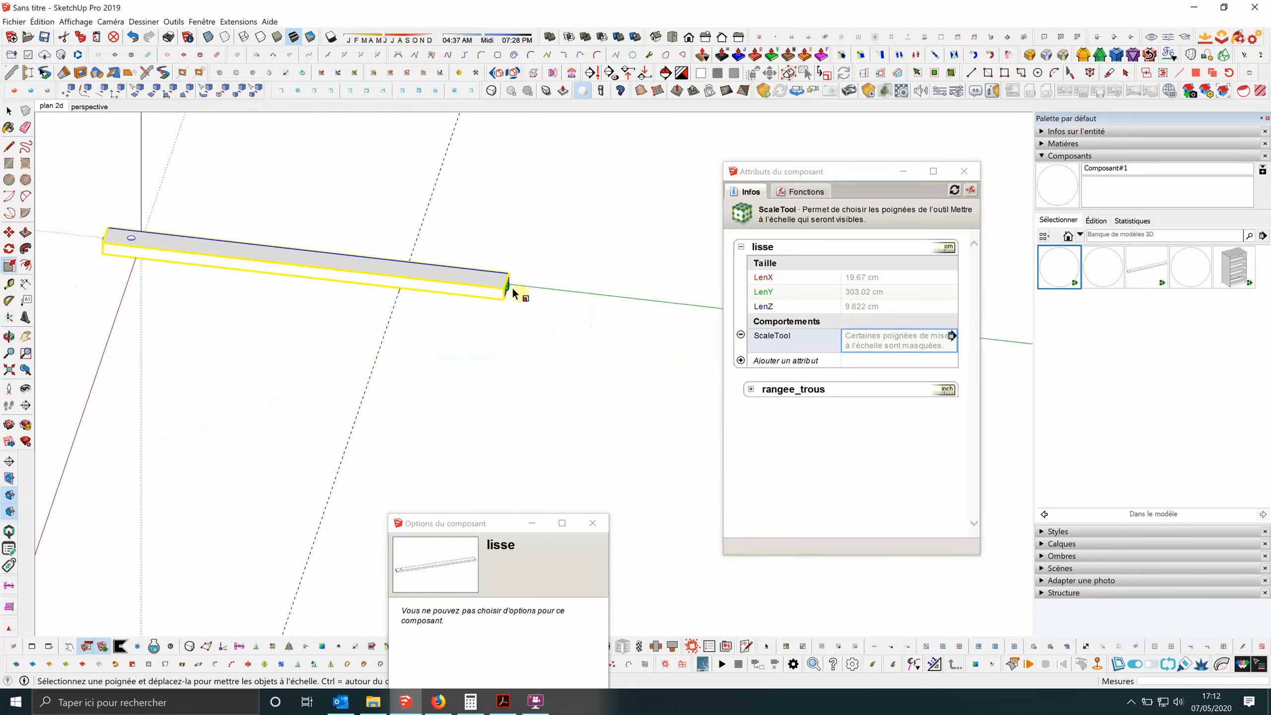
pyautogui.moveTo(513, 290); pyautogui.dragTo(582, 298)
pyautogui.moveTo(332, 321); pyautogui.dragTo(496, 304, button='middle')
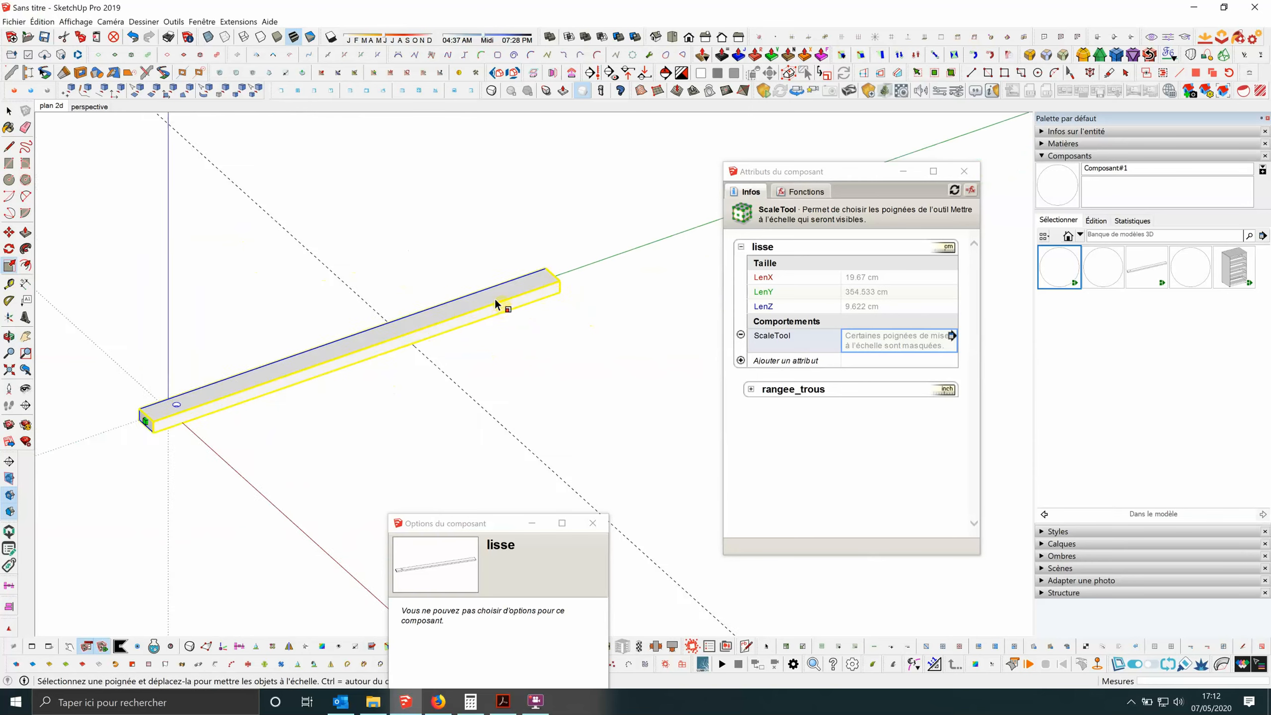
pyautogui.scroll(-2, 495, 303)
pyautogui.press('space')
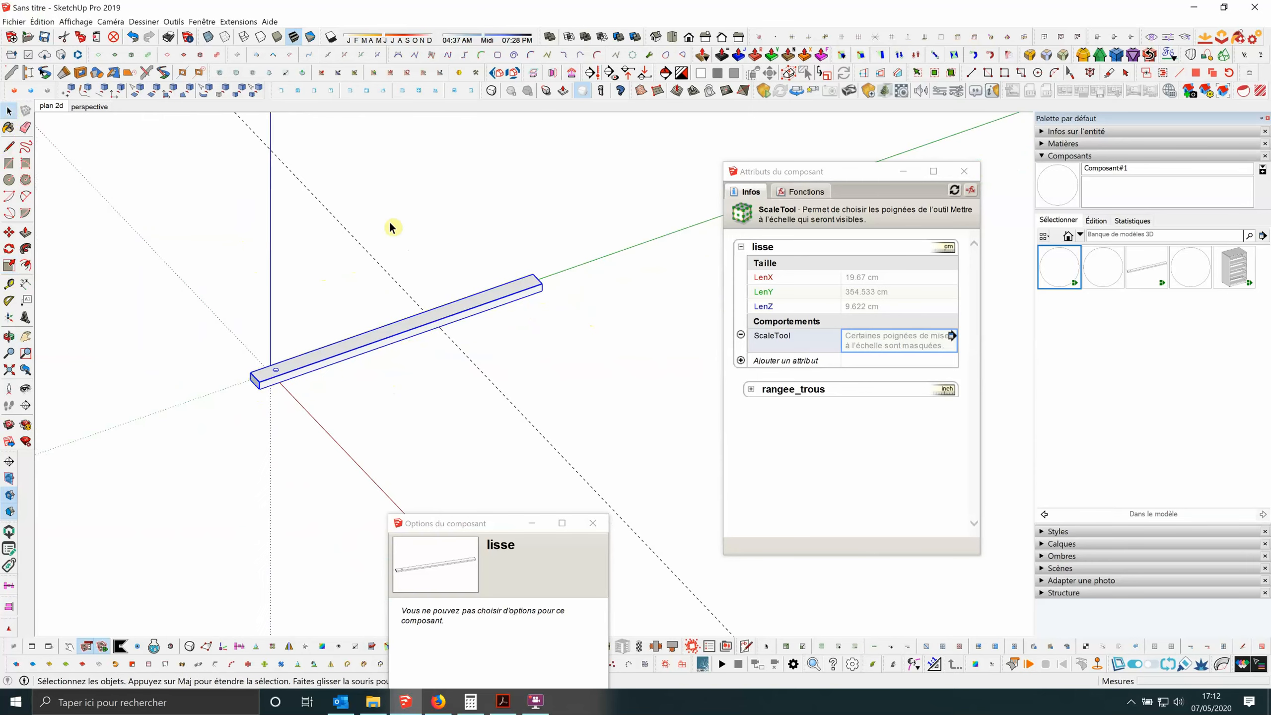
# Set the lisse component's LenY attribute to 200 cm.
pyautogui.click(392, 228)
pyautogui.click(432, 323)
pyautogui.click(894, 292)
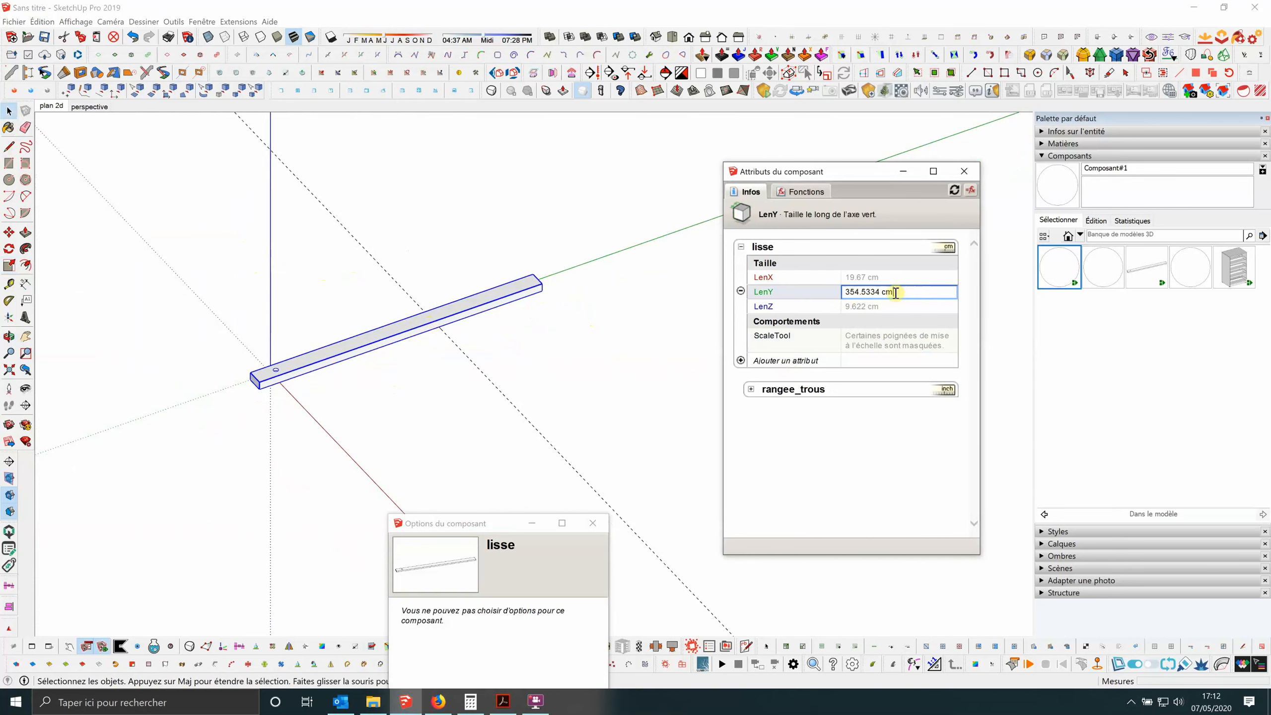
pyautogui.moveTo(896, 293); pyautogui.dragTo(783, 297)
pyautogui.write('200')
pyautogui.press('Return')
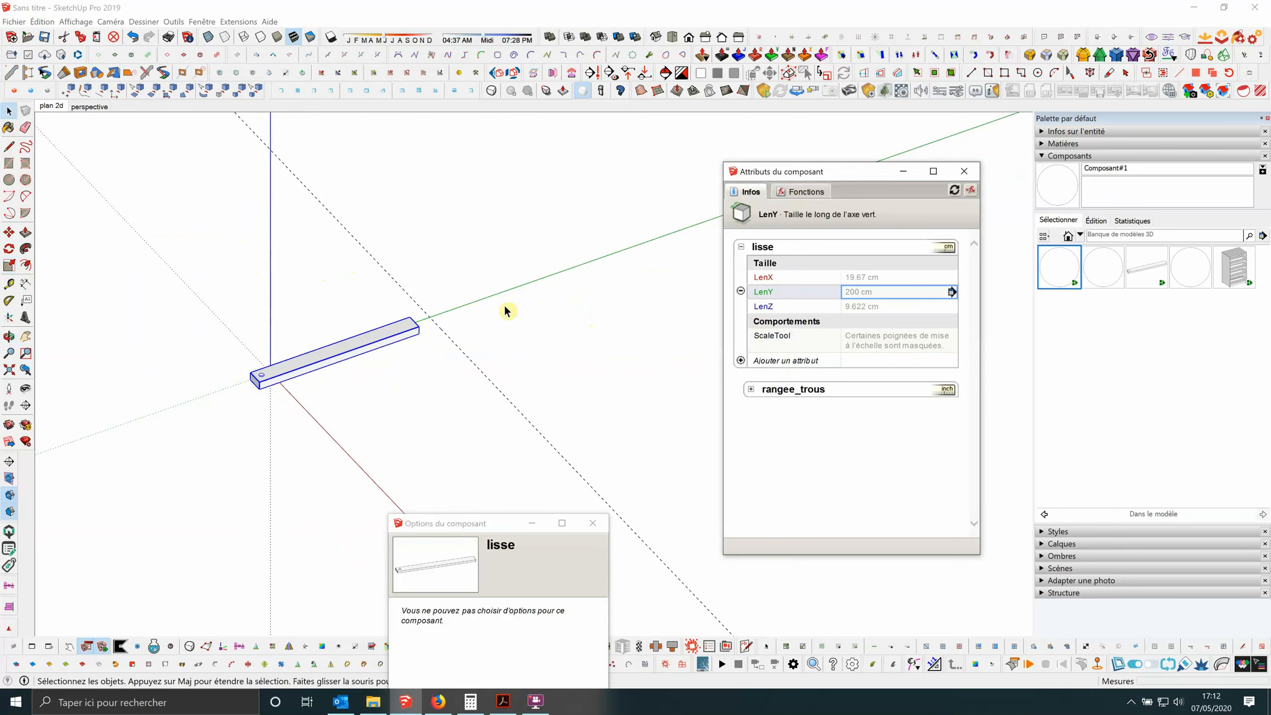
pyautogui.scroll(2, 384, 345)
pyautogui.scroll(-2, 386, 326)
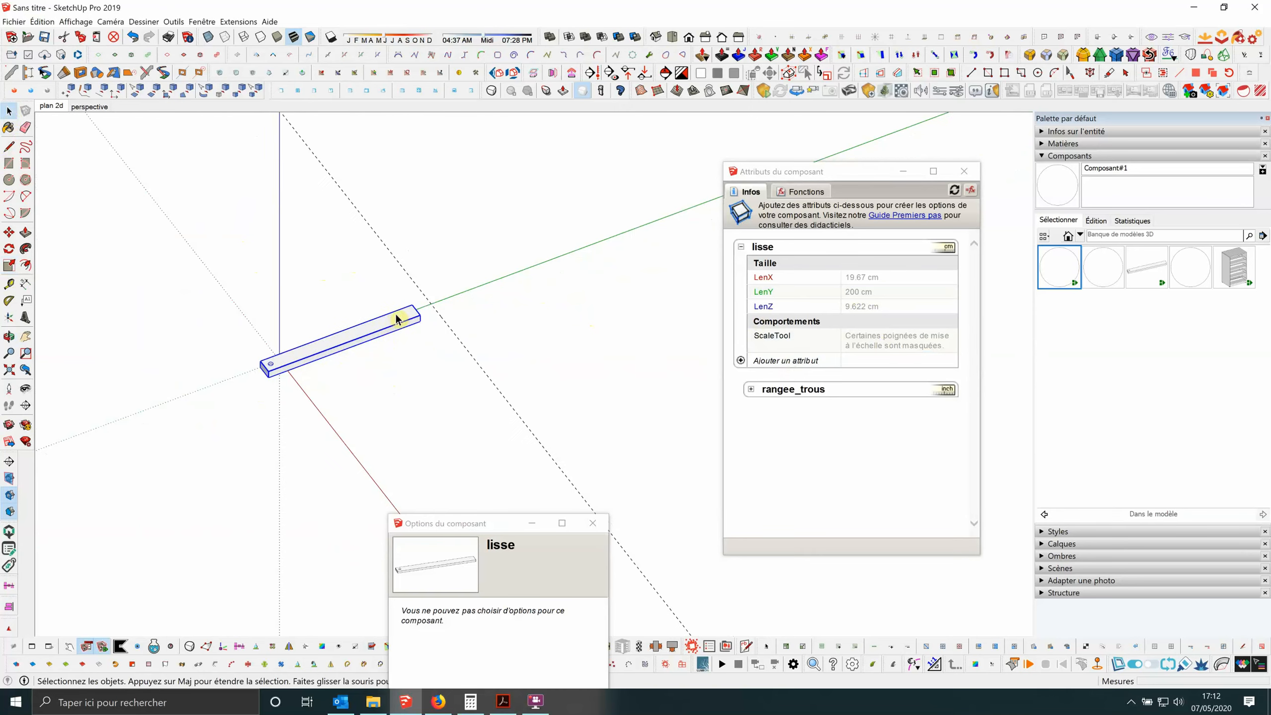
pyautogui.click(505, 336)
pyautogui.scroll(1, 355, 320)
pyautogui.click(343, 322)
pyautogui.scroll(-1, 335, 315)
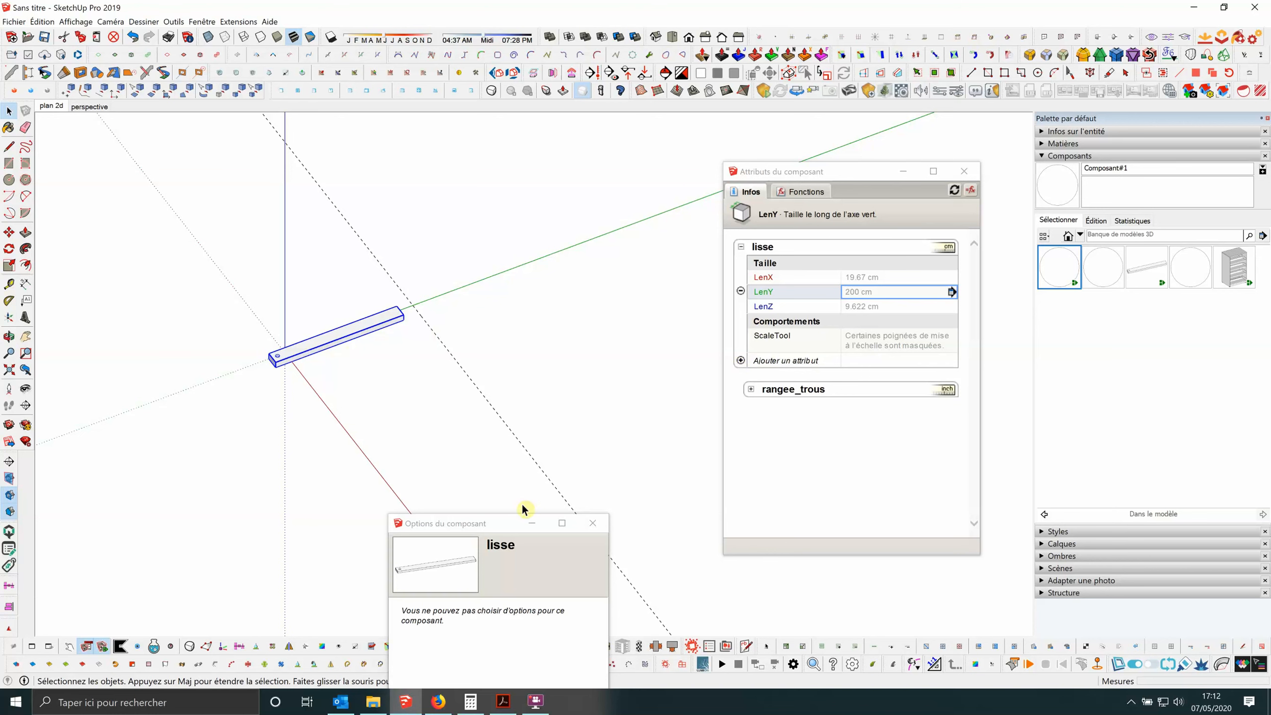
# Bring the component options window fully into view and add a custom attribute named nb_trous to lisse.
pyautogui.moveTo(556, 523); pyautogui.dragTo(603, 224)
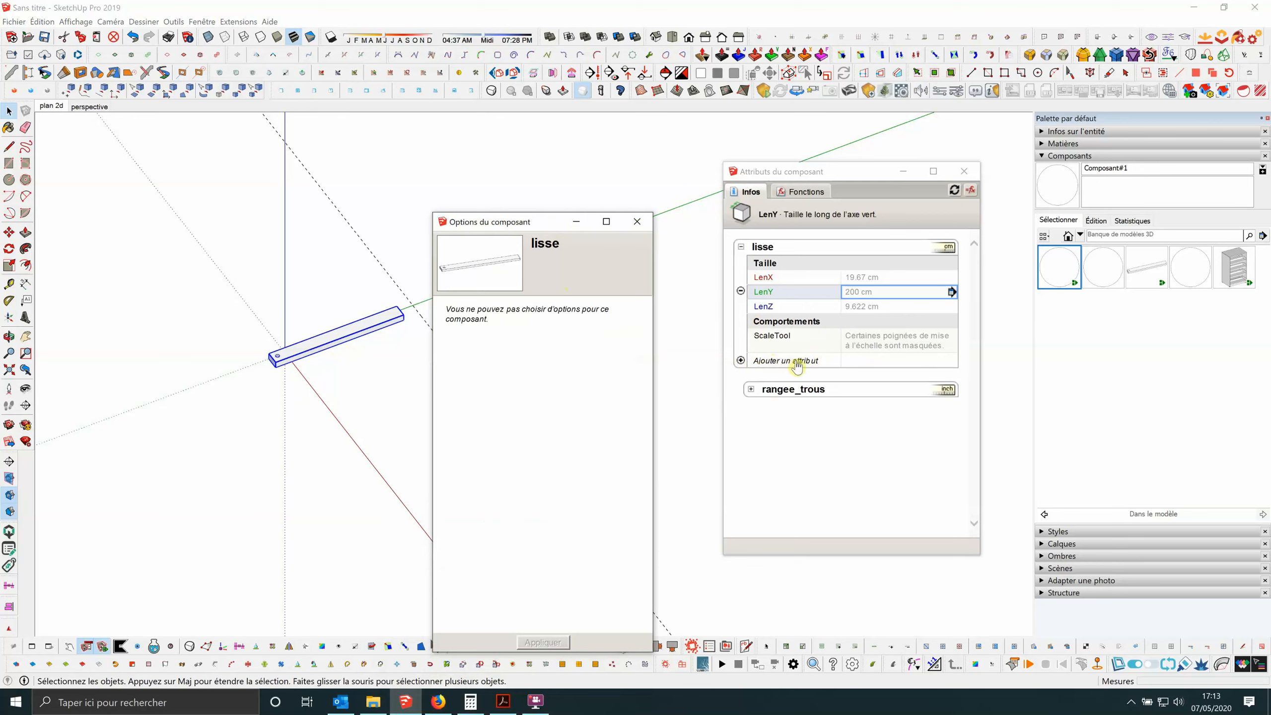
pyautogui.click(797, 362)
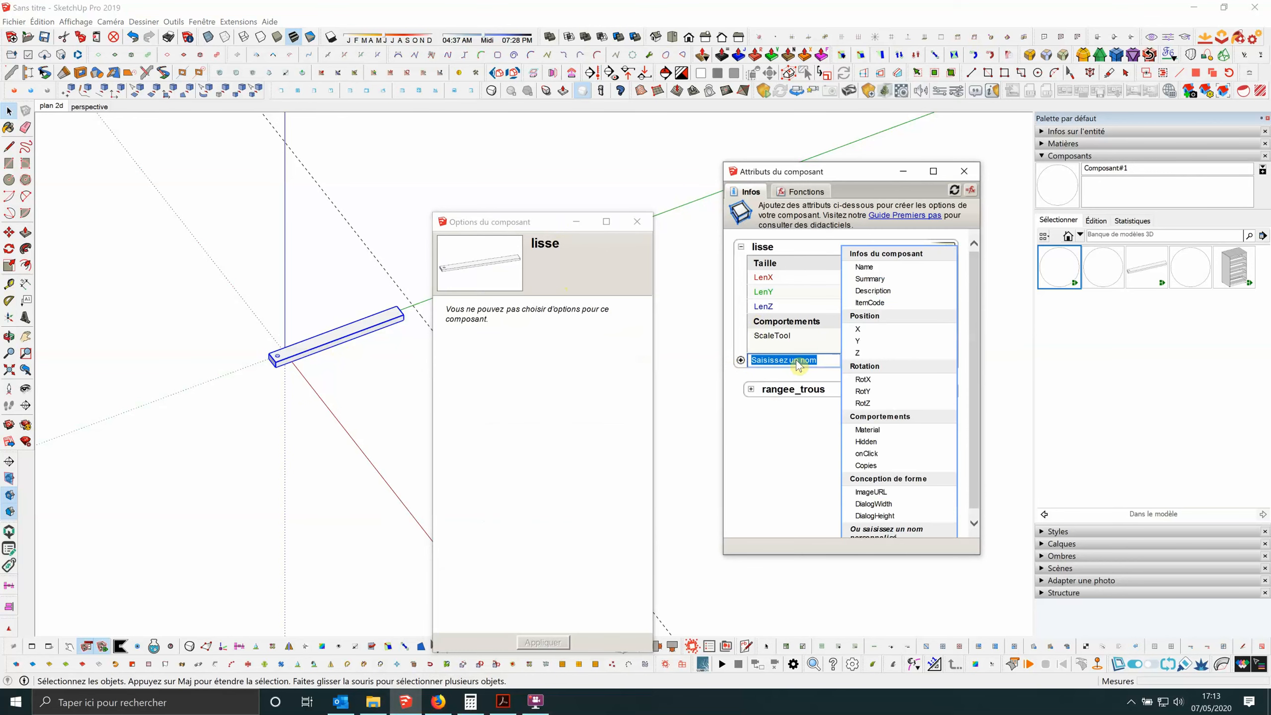
pyautogui.write('nb_trous')
pyautogui.press('Return')
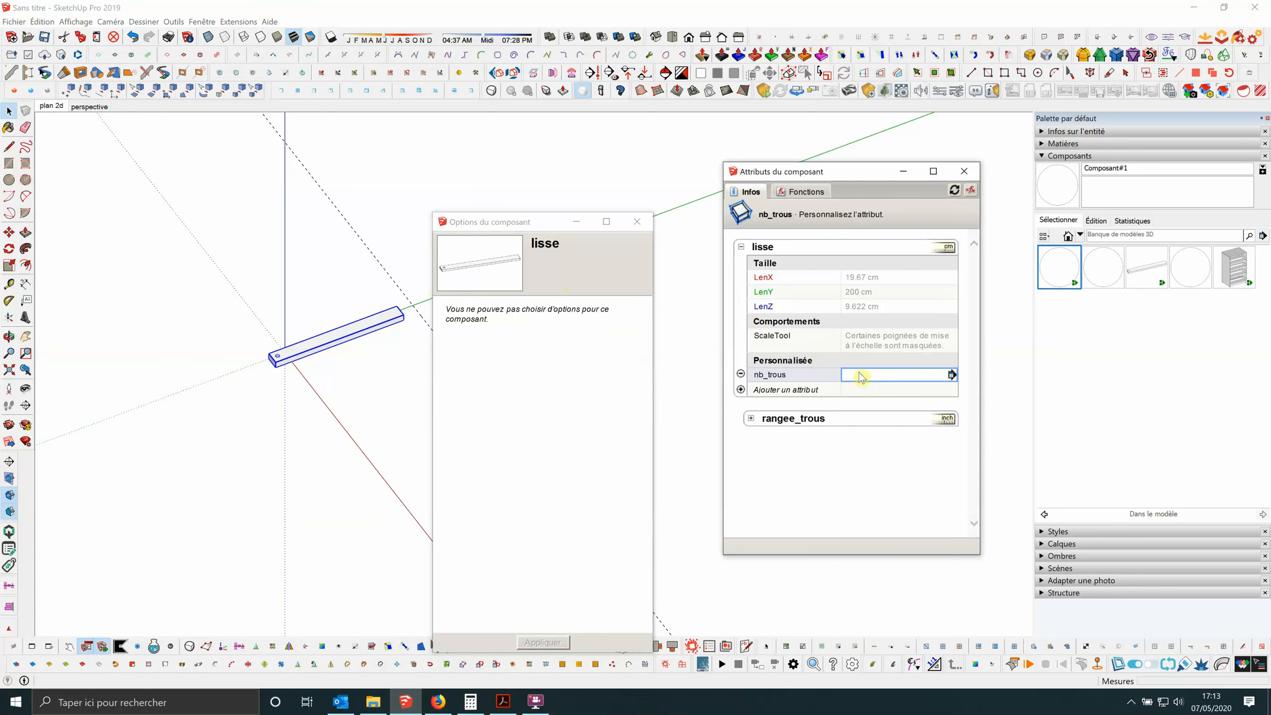
# Set nb_trous to the unit Nombre décimal and the display rule Attribut modifiable comme champ de texte.
pyautogui.click(861, 374)
pyautogui.click(952, 375)
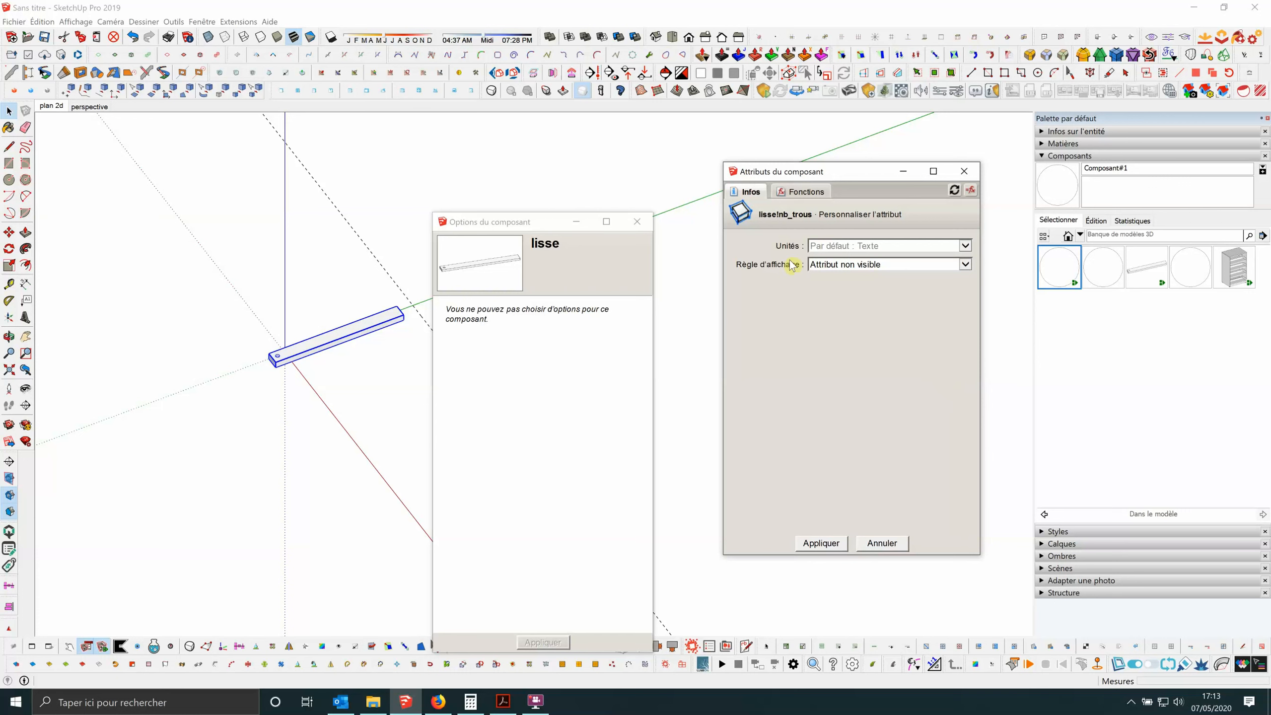
pyautogui.click(968, 247)
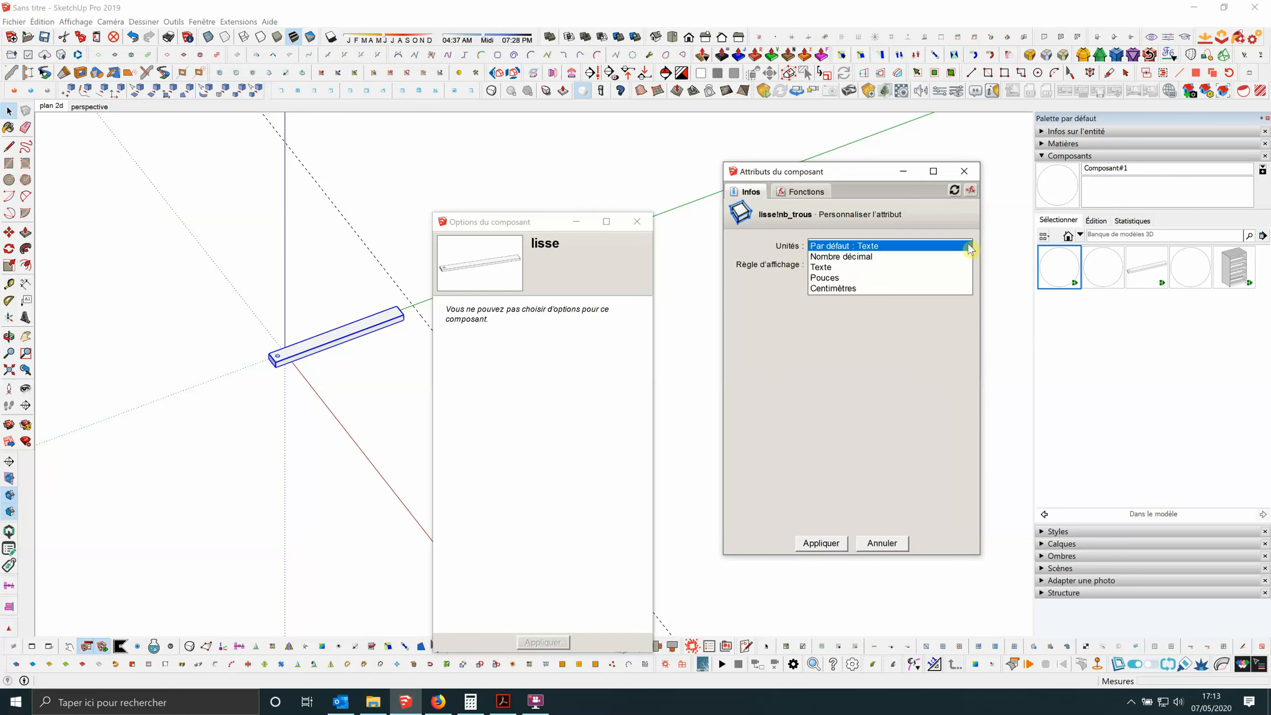
pyautogui.click(857, 259)
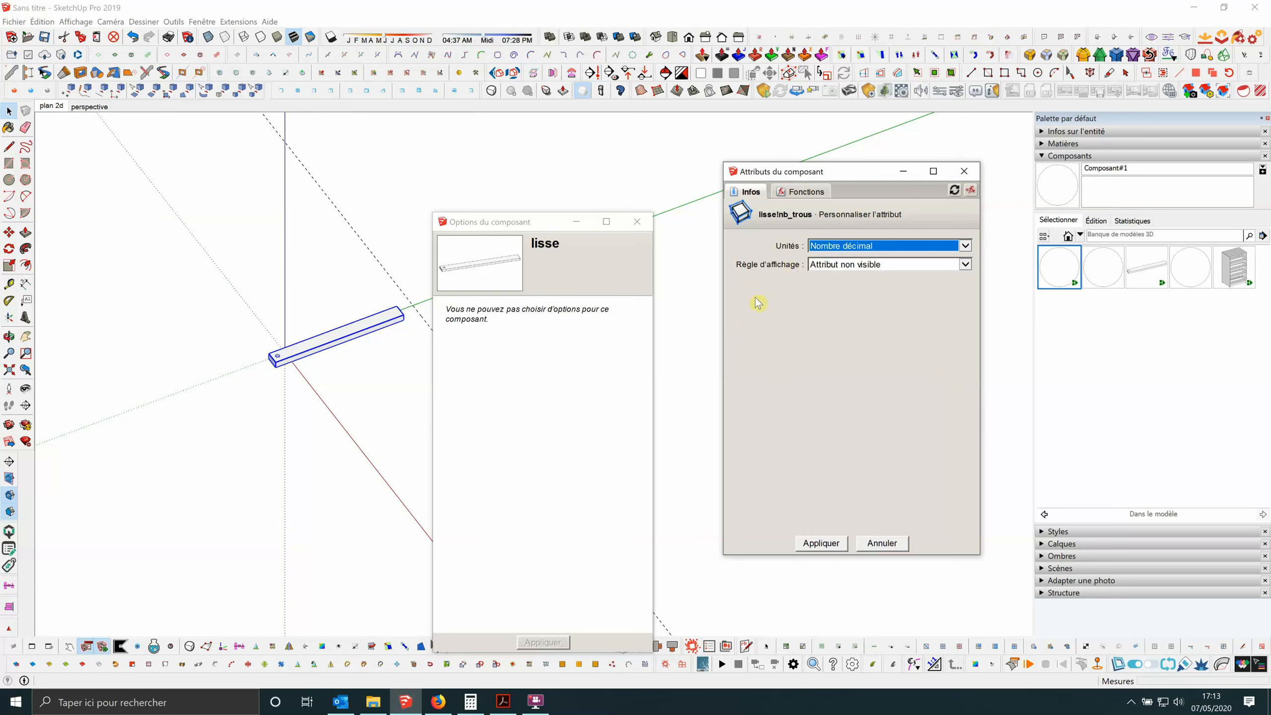
pyautogui.click(966, 265)
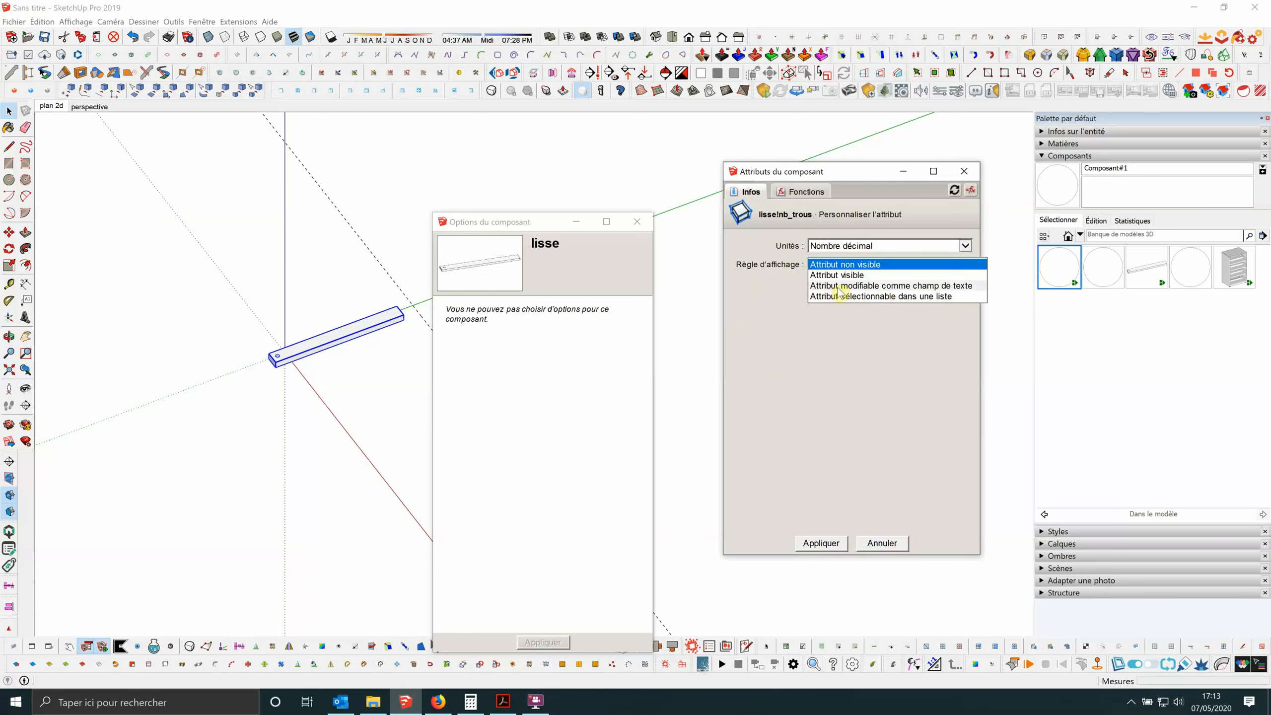
pyautogui.click(956, 290)
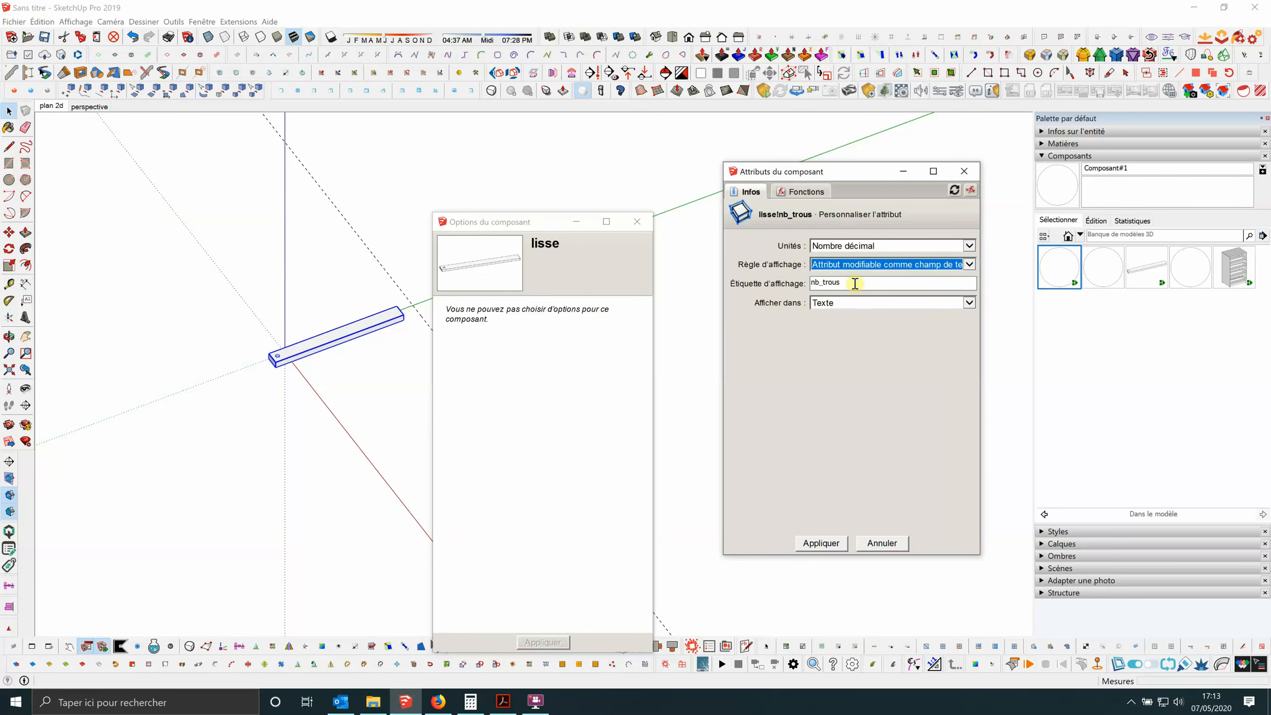
# Label the nb_trous option "nombre de trous", display it as Nombre entier, apply the settings and check its field in the component options.
pyautogui.doubleClick(864, 284)
pyautogui.click(865, 286)
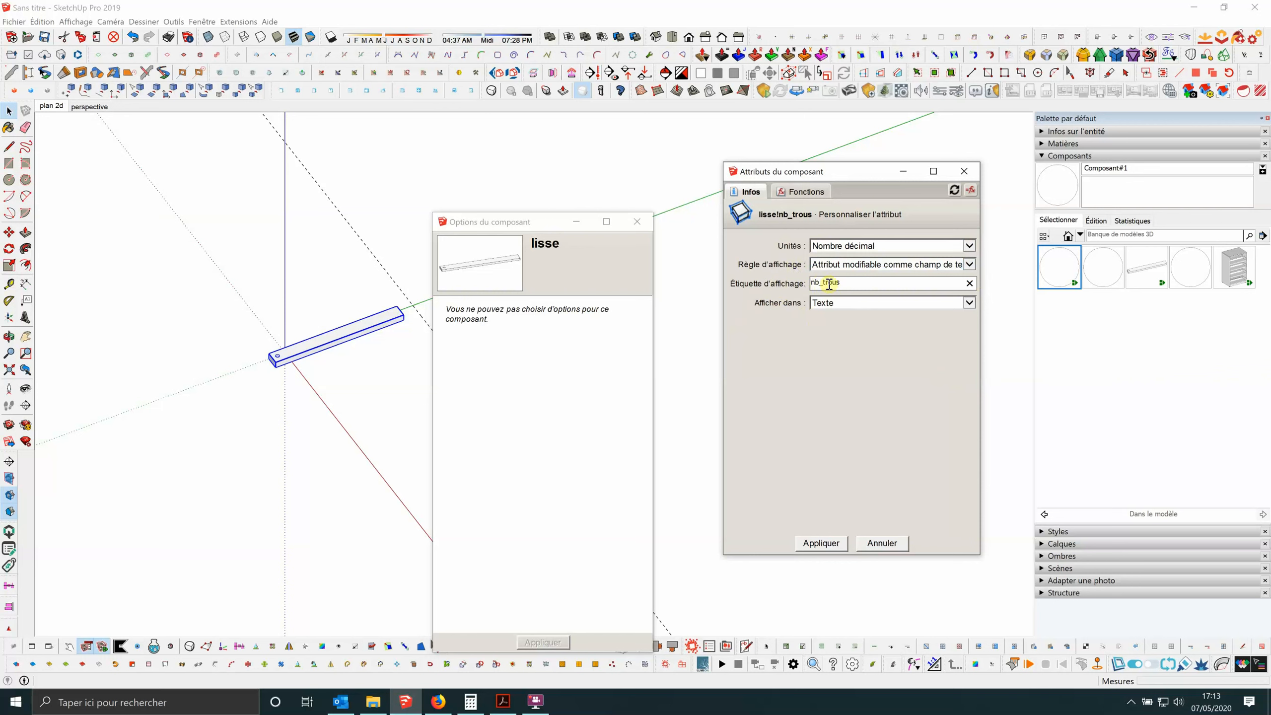
pyautogui.moveTo(860, 281); pyautogui.dragTo(783, 285)
pyautogui.write('n')
pyautogui.click(958, 304)
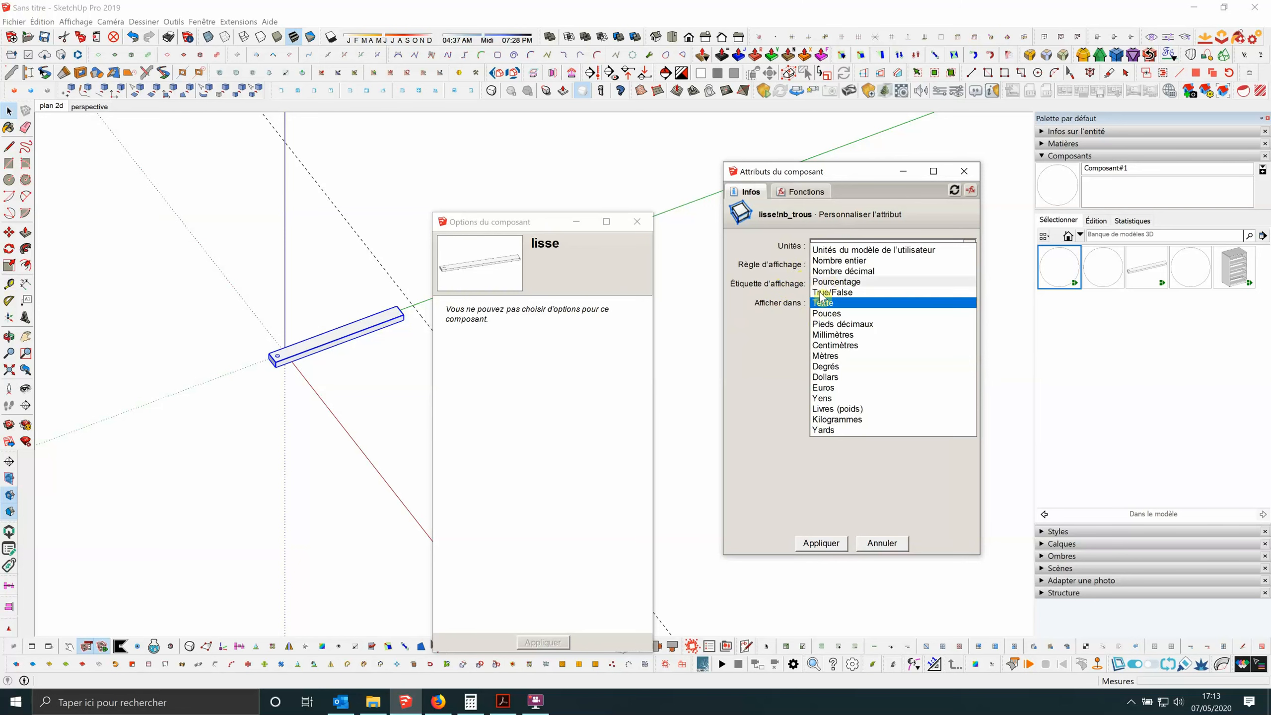
pyautogui.click(846, 260)
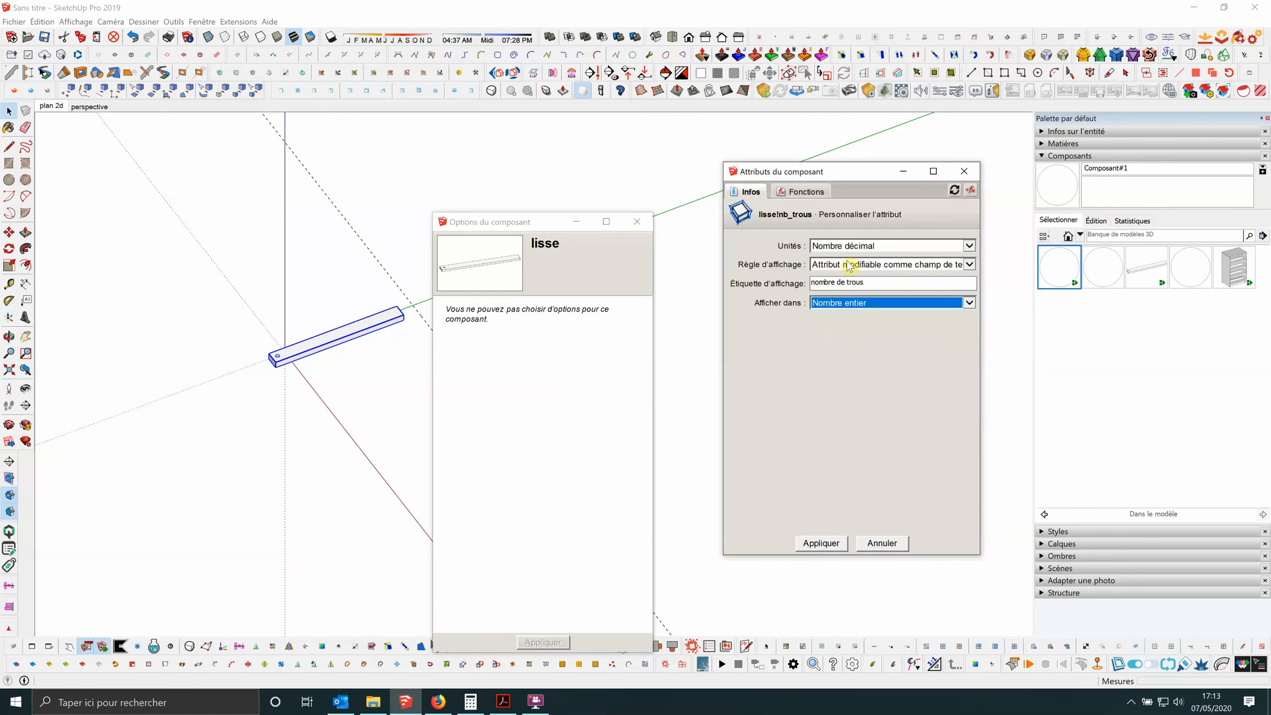
pyautogui.click(821, 543)
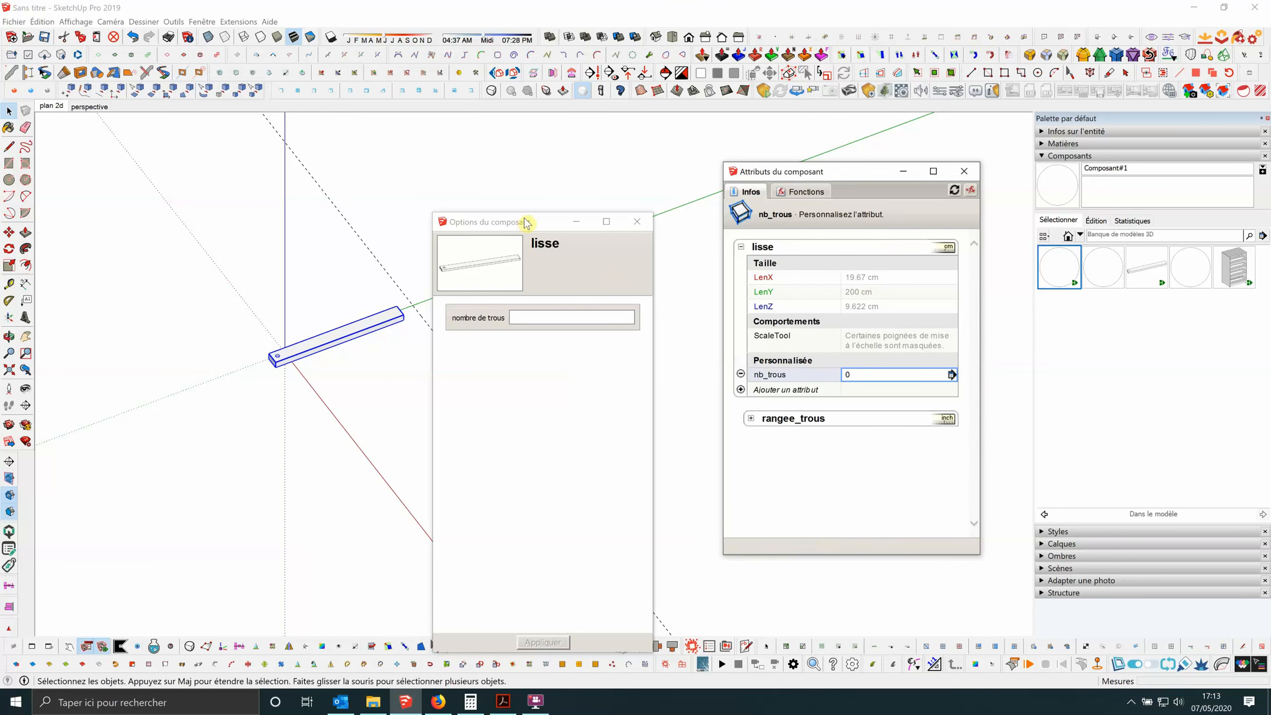
pyautogui.moveTo(526, 221); pyautogui.dragTo(568, 160)
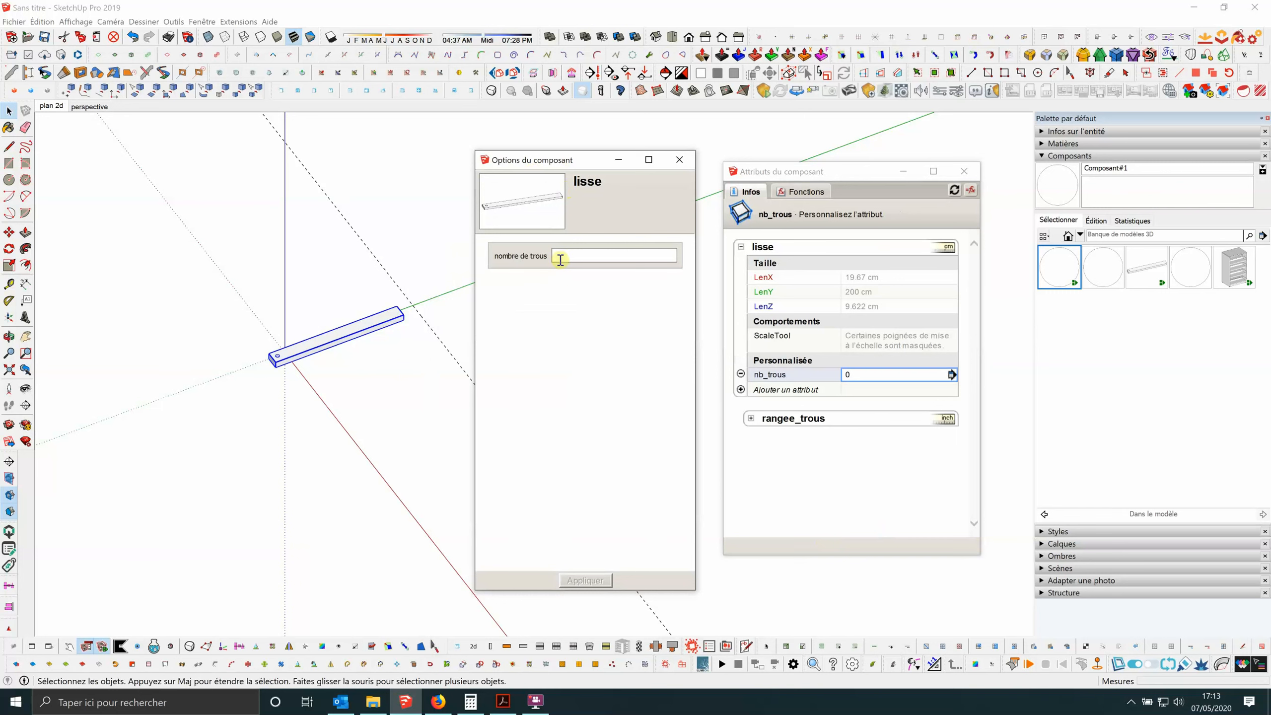
pyautogui.click(565, 257)
# Add a custom attribute named quantite to the nested rangee_trous component.
pyautogui.click(751, 419)
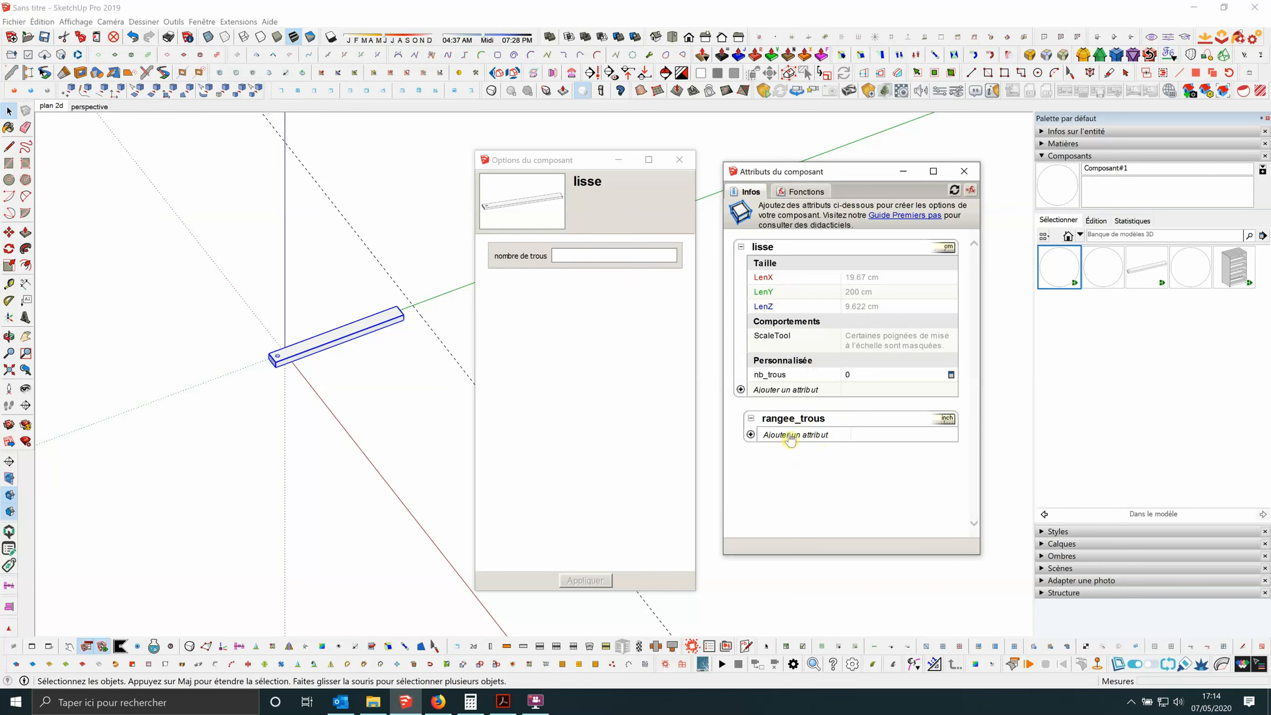
pyautogui.click(787, 435)
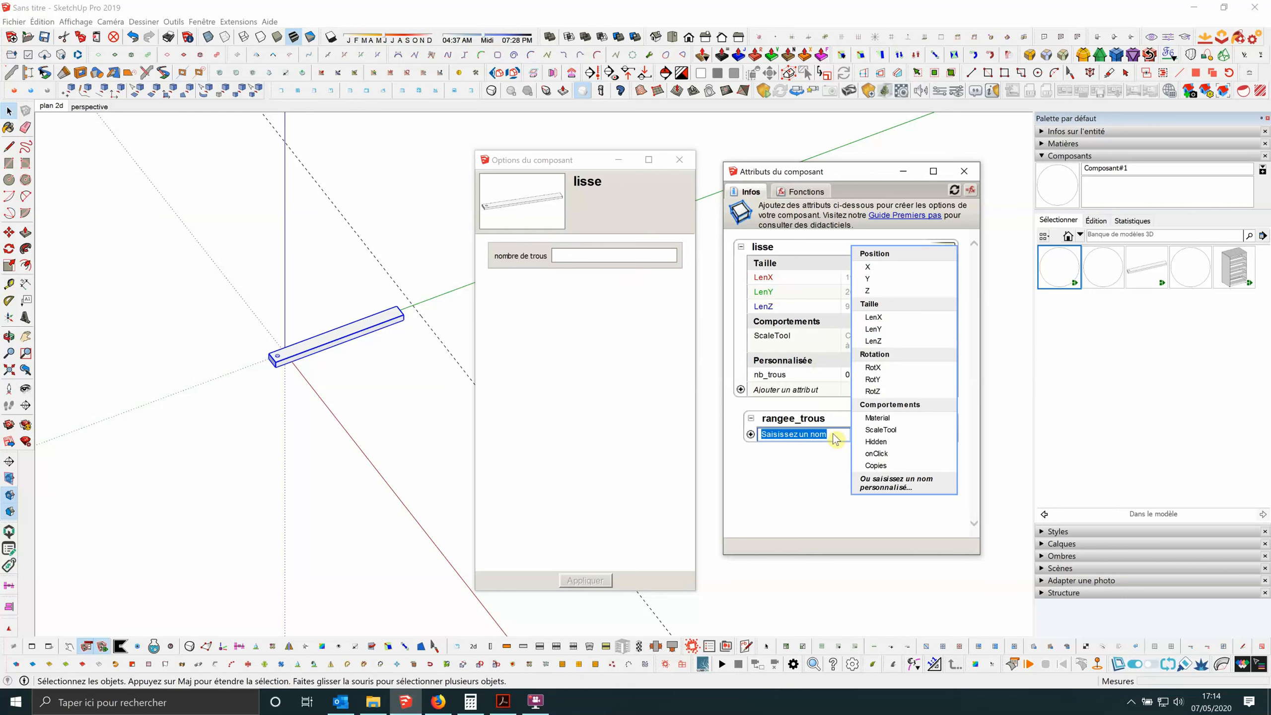
pyautogui.moveTo(835, 434); pyautogui.dragTo(760, 434)
pyautogui.write('quan')
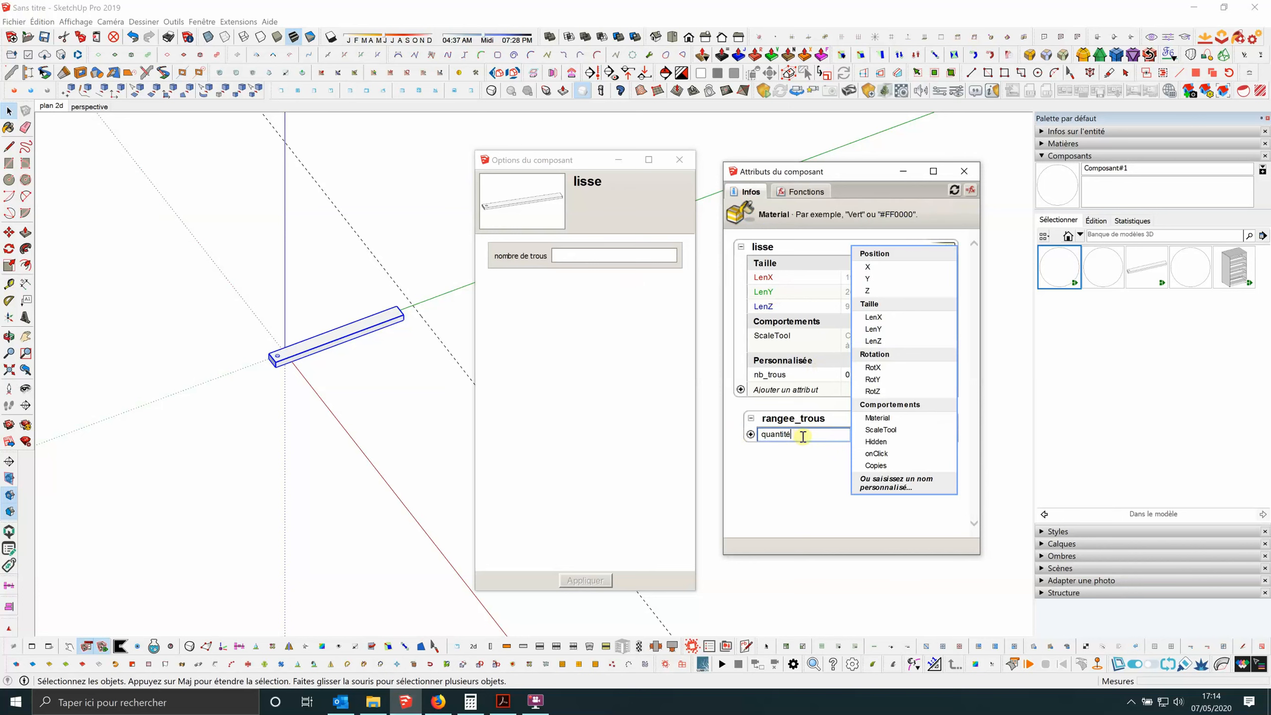
pyautogui.write('tite')
pyautogui.press('Return')
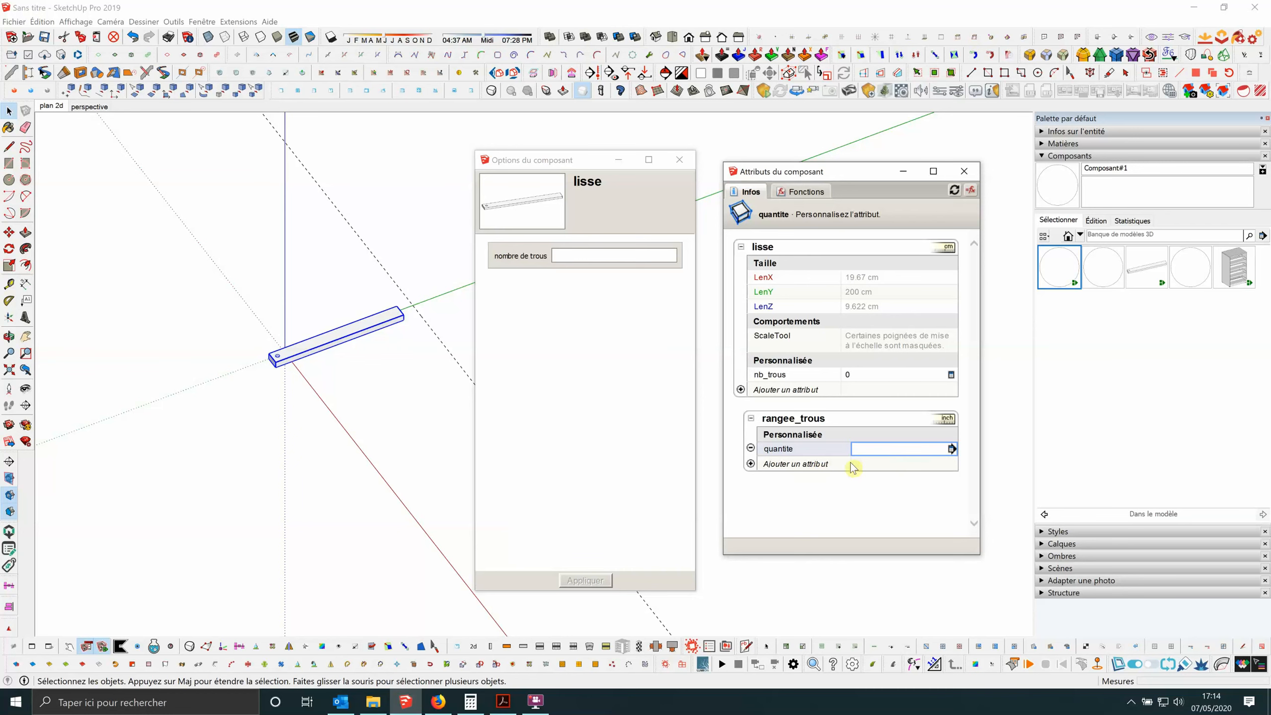
# Inside the lisse beam, select the rangee_trous component and add a Copies attribute to its nested trou.
pyautogui.click(361, 445)
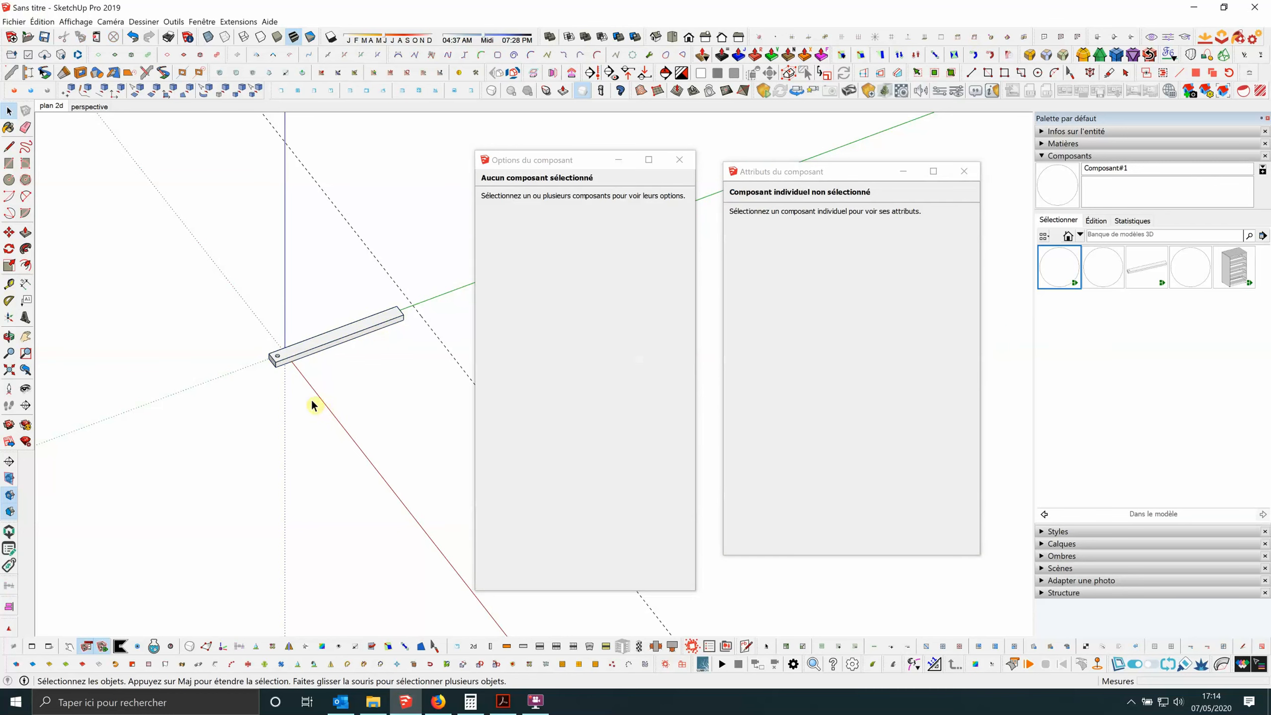
pyautogui.scroll(4, 263, 357)
pyautogui.scroll(2, 264, 357)
pyautogui.click(273, 342)
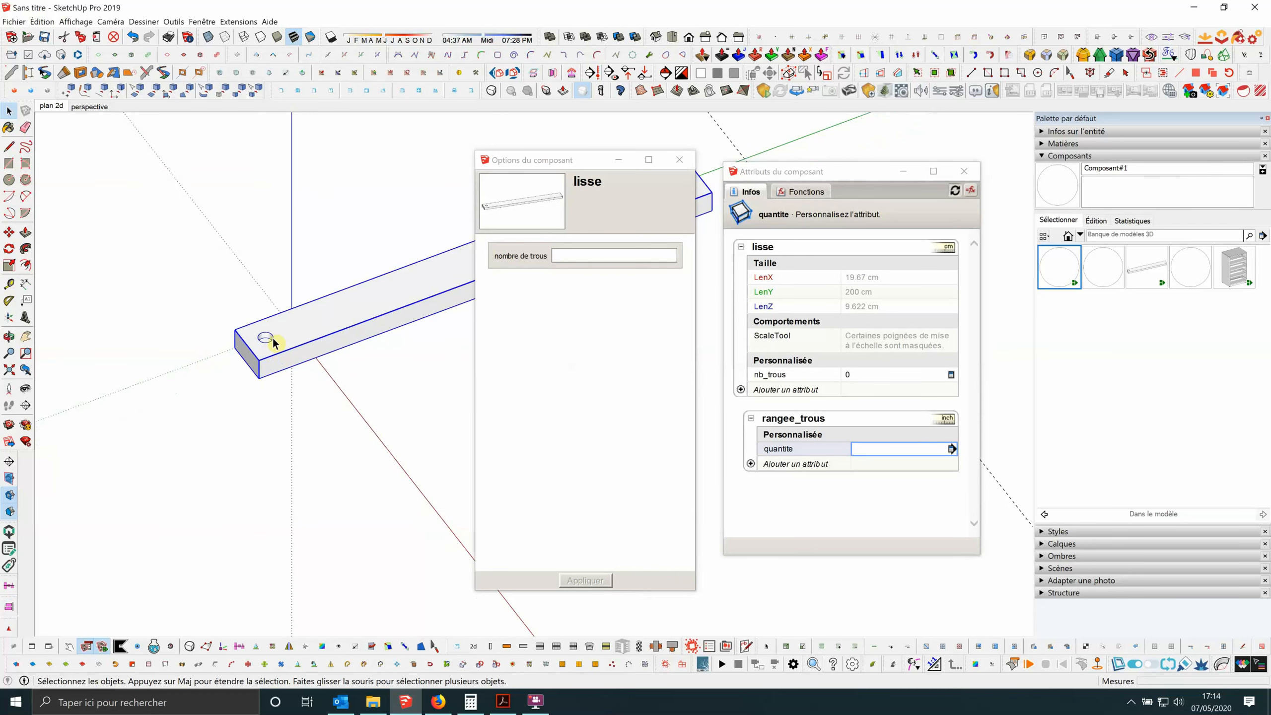
pyautogui.doubleClick(273, 342)
pyautogui.click(265, 337)
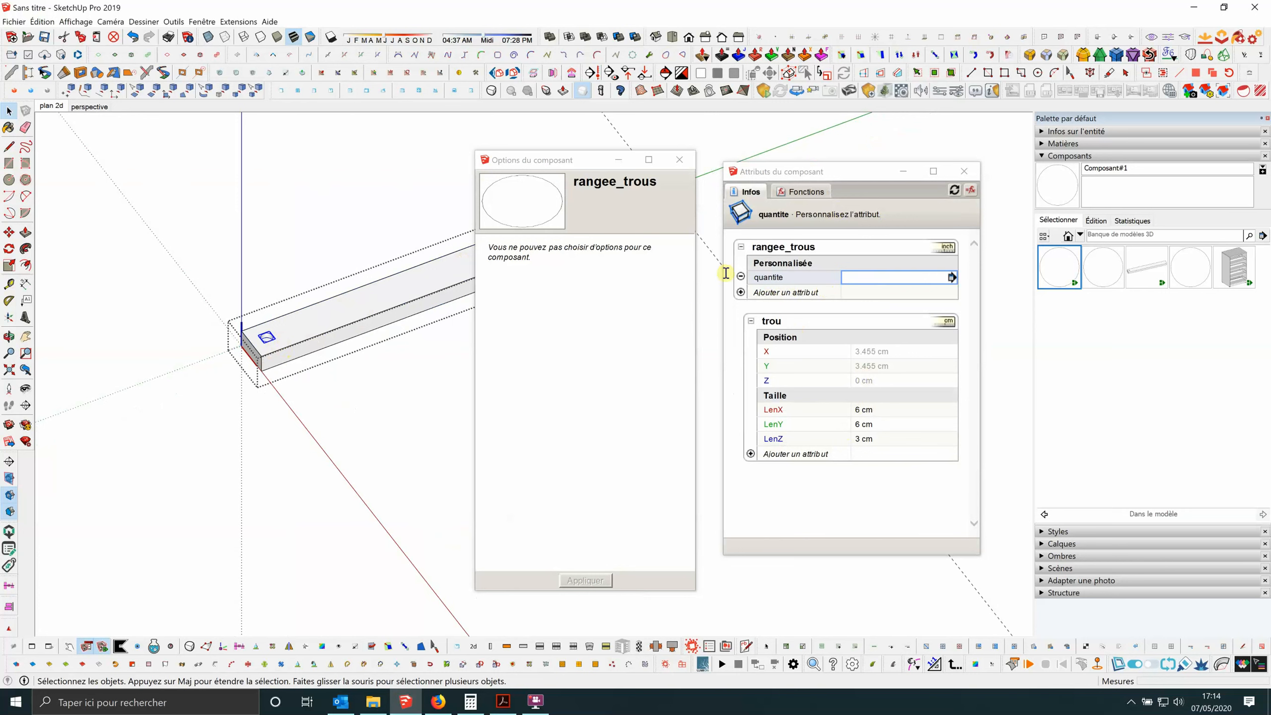
pyautogui.click(751, 455)
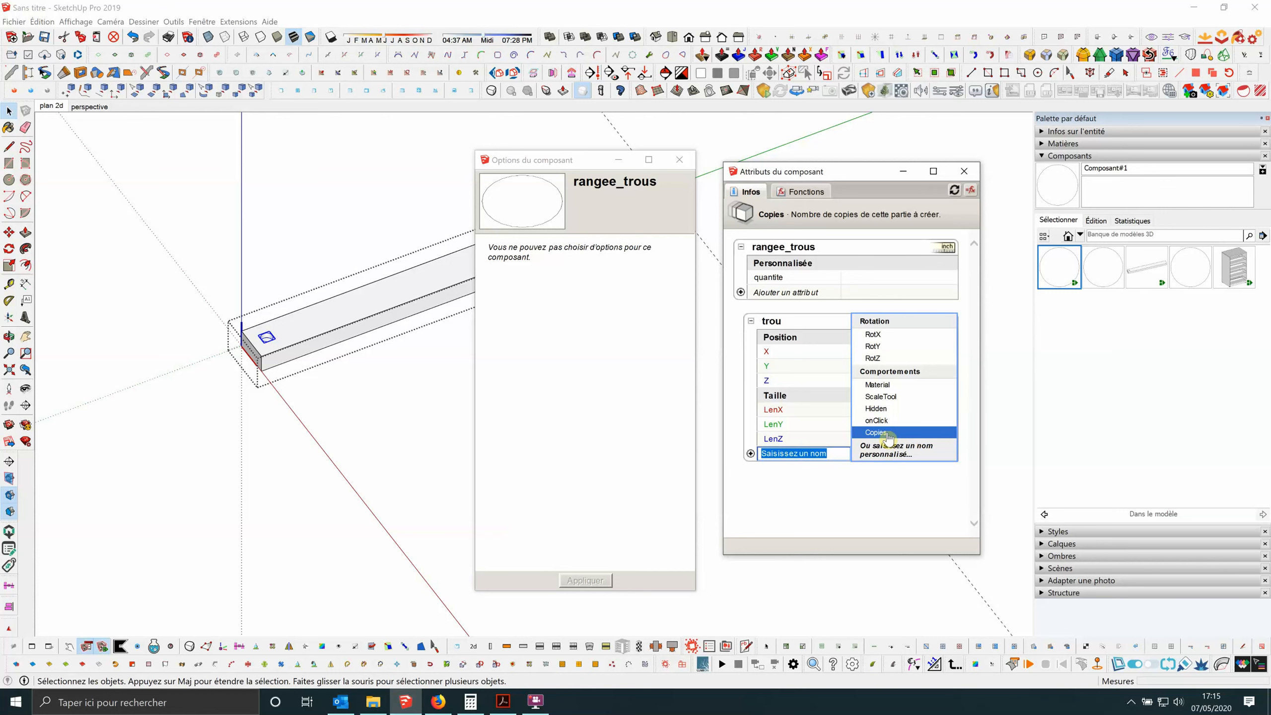
pyautogui.click(886, 434)
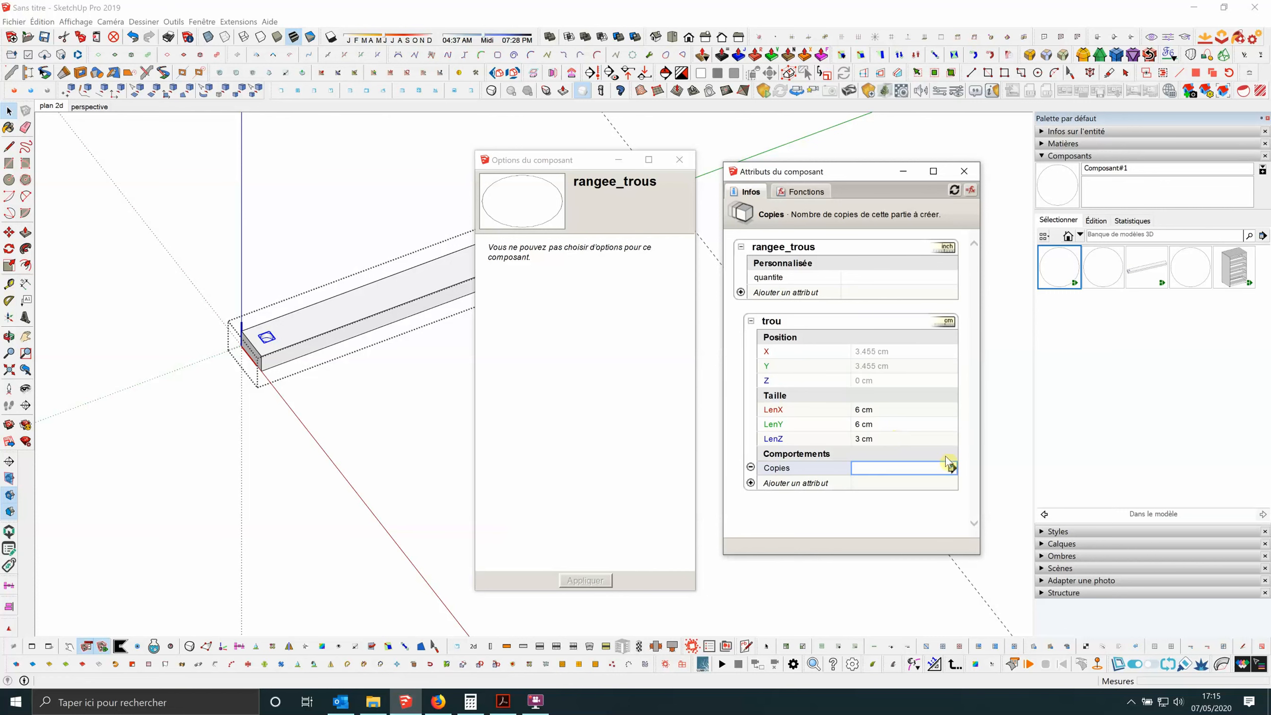
# Set trou's Copies attribute to the formula =rangee_trous!quantite.
pyautogui.click(879, 469)
pyautogui.write('=')
pyautogui.click(782, 277)
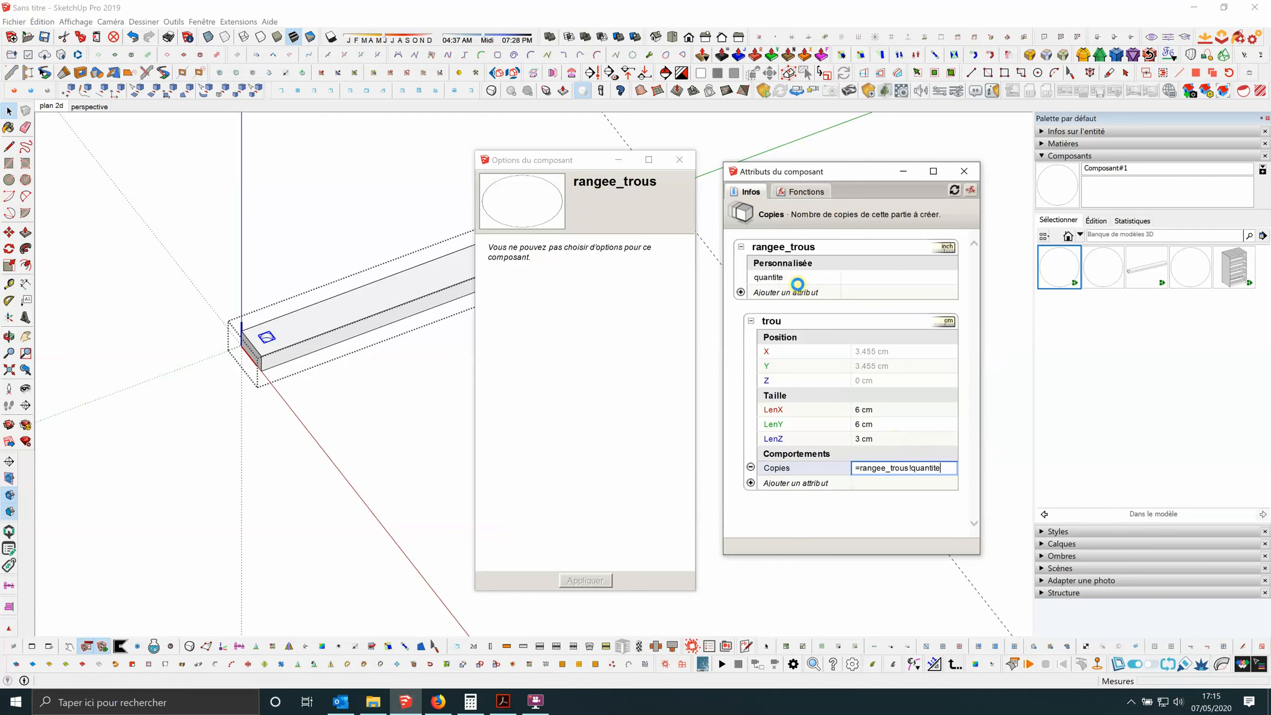
pyautogui.press('Return')
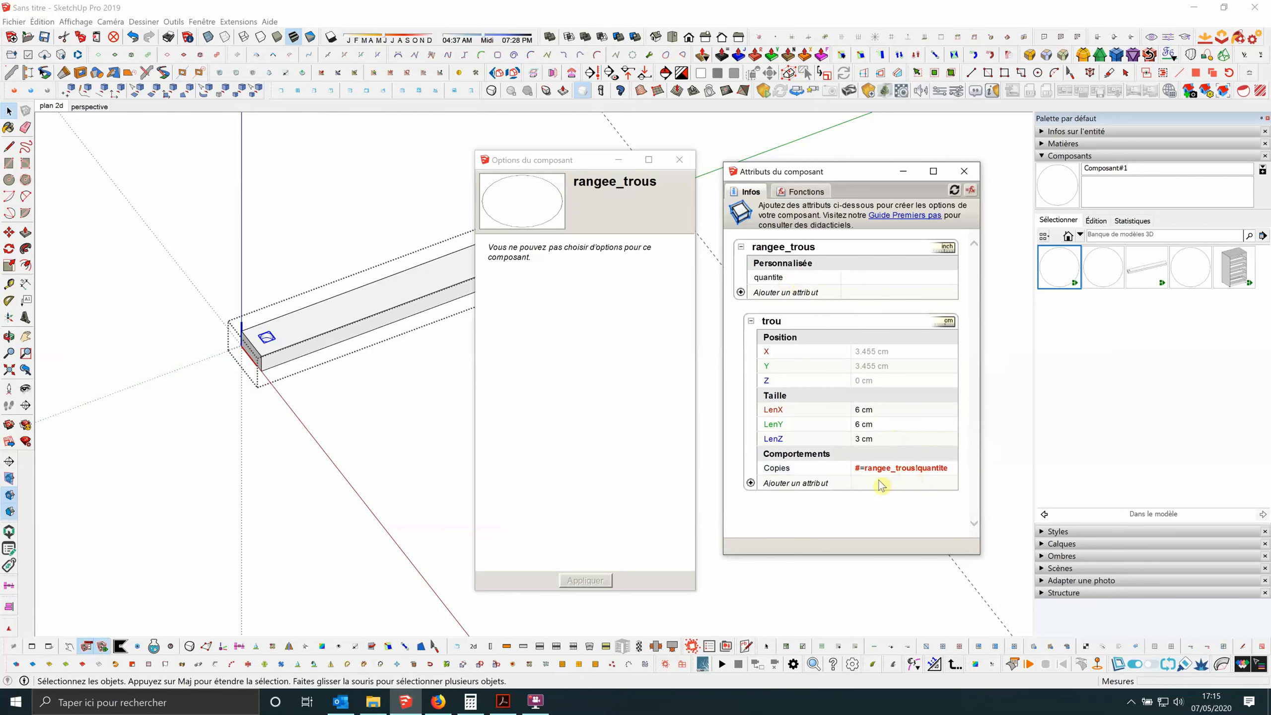
# Return to the lisse component, set its "nombre de trous" option to 4 and apply it.
pyautogui.click(264, 284)
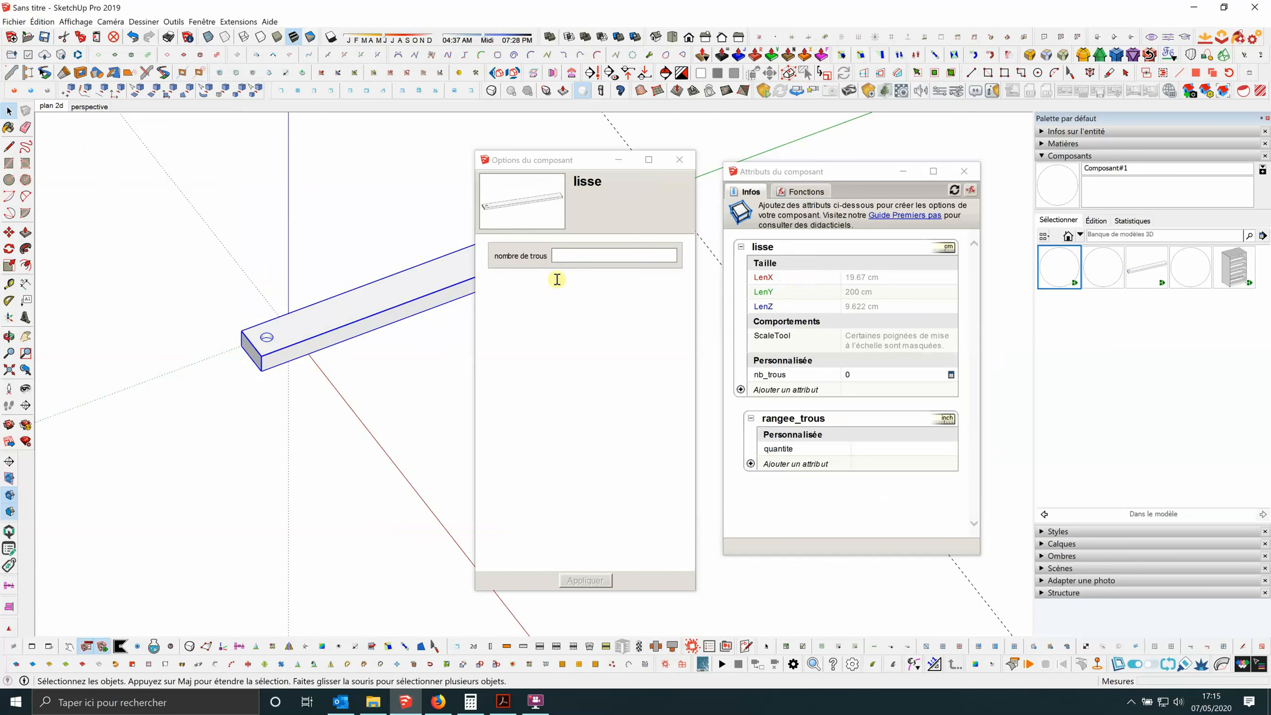
pyautogui.click(573, 256)
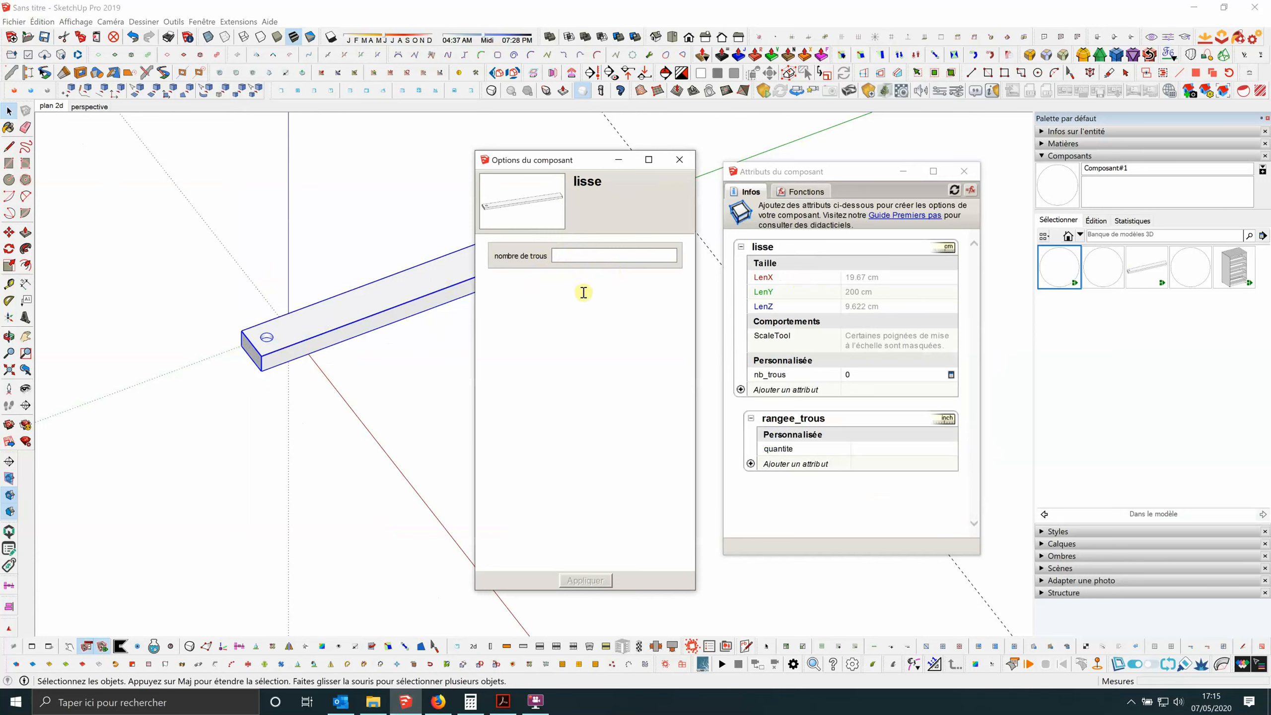
pyautogui.write('4')
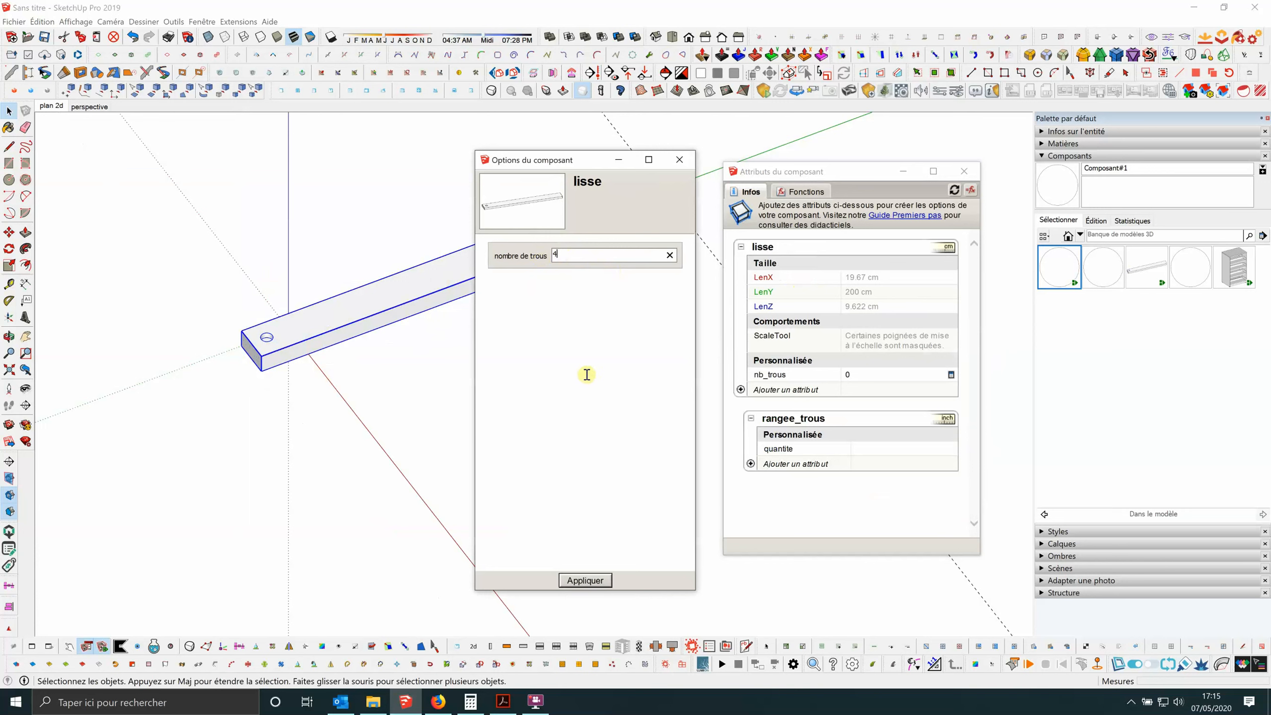
pyautogui.click(595, 581)
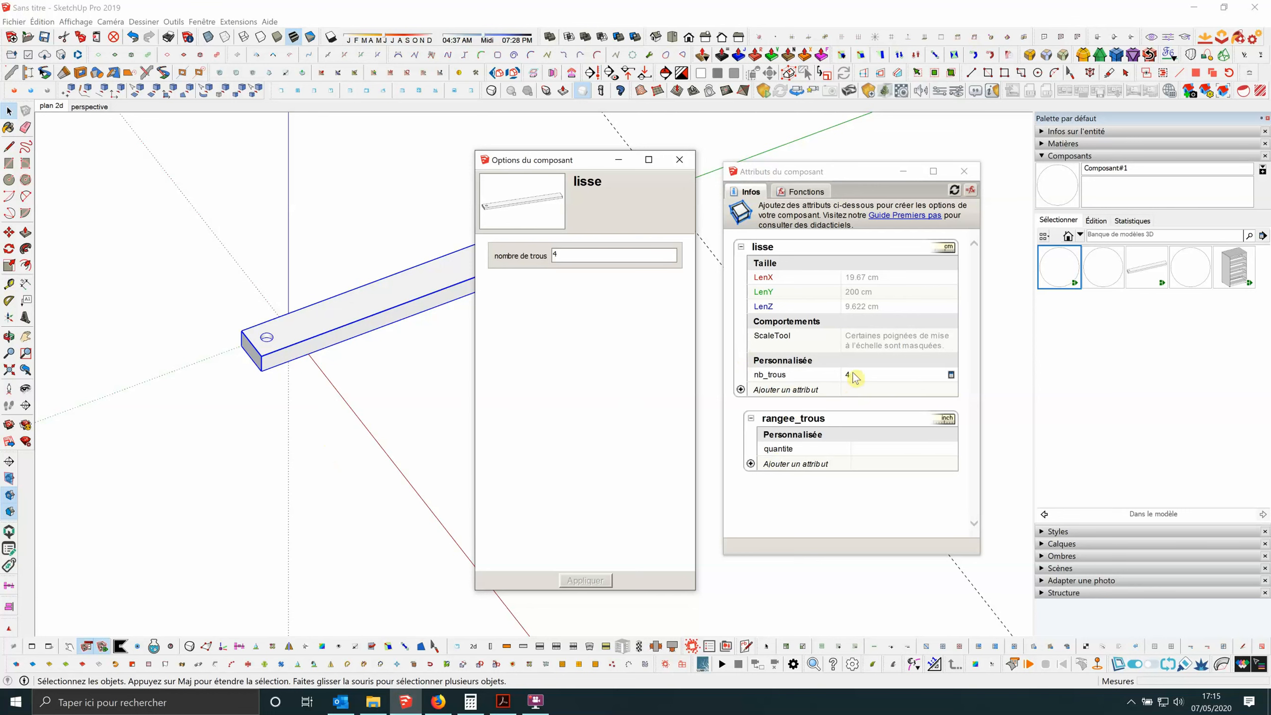
# Link rangee_trous's quantite attribute by formula to lisse's nb_trous attribute.
pyautogui.click(879, 448)
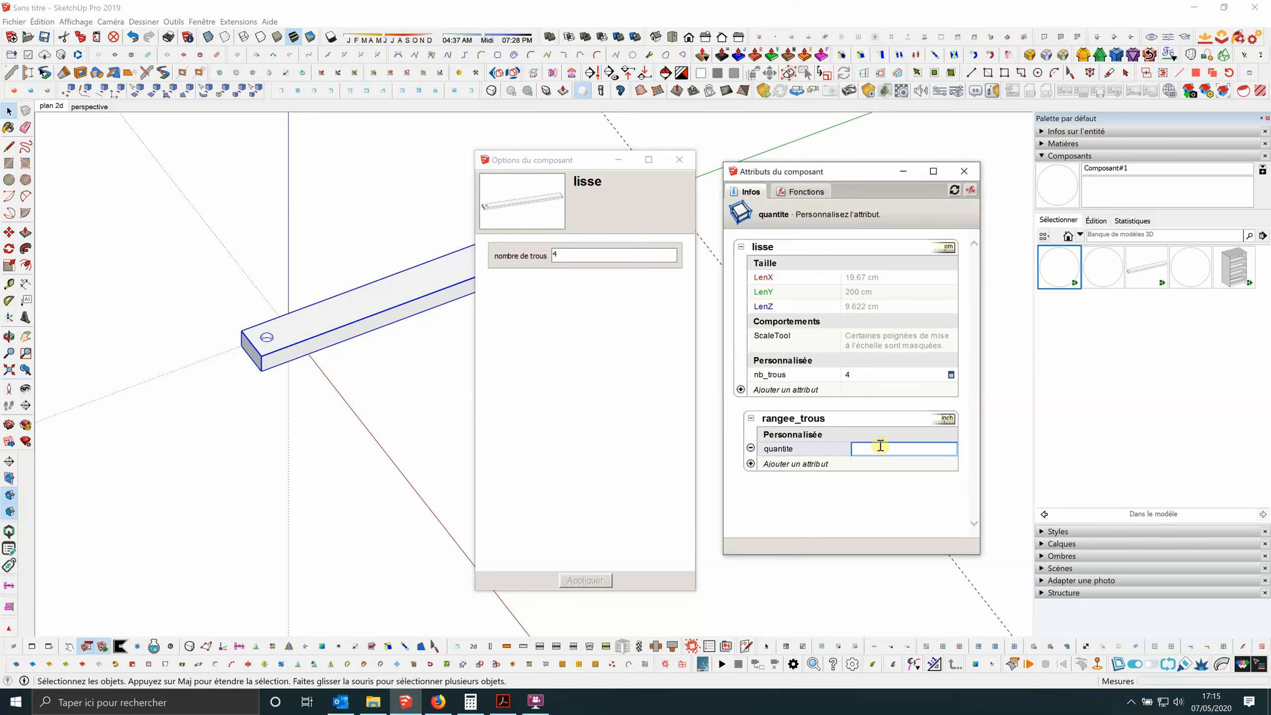
pyautogui.write('=')
pyautogui.click(784, 379)
pyautogui.press('Return')
# Inside lisse, select the rangee_trous component and set its nested trou's Y position to the formula =copy*10.
pyautogui.moveTo(318, 404)
pyautogui.mouseDown(button='middle')
pyautogui.moveTo(241, 406)
pyautogui.moveTo(305, 387)
pyautogui.mouseUp(button='middle')
pyautogui.scroll(5, 288, 367)
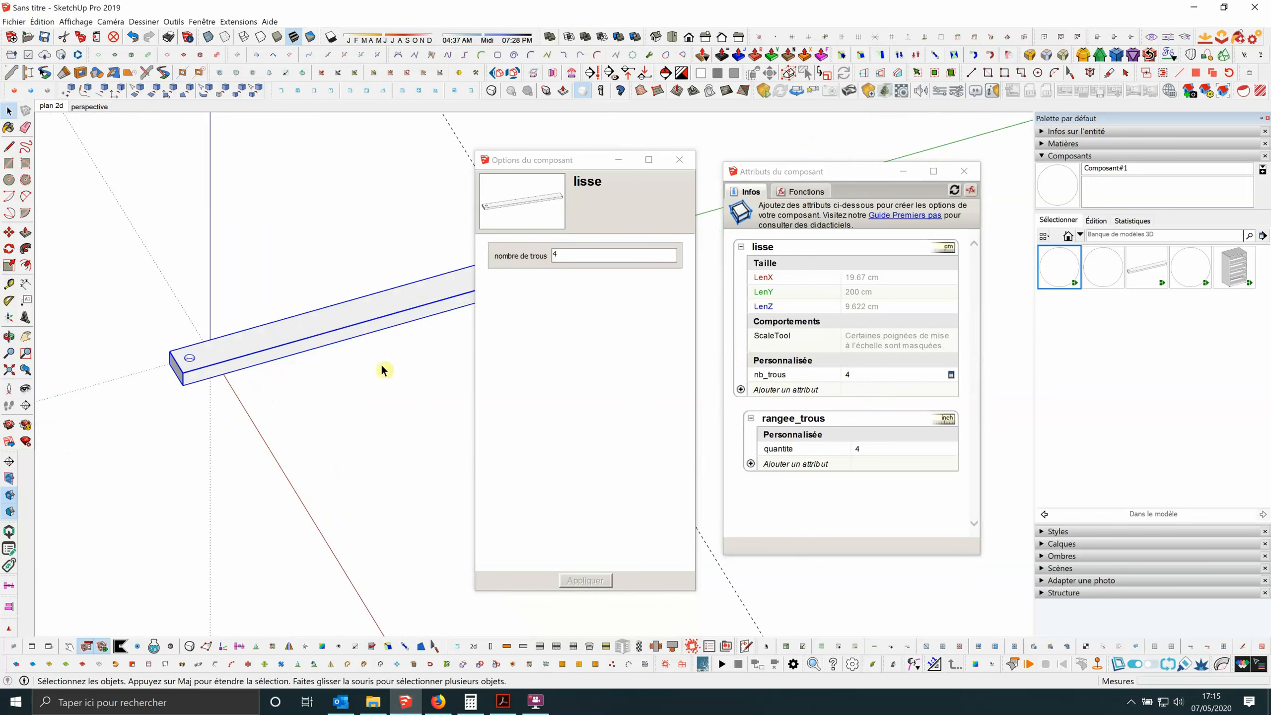
pyautogui.doubleClick(193, 360)
pyautogui.click(192, 360)
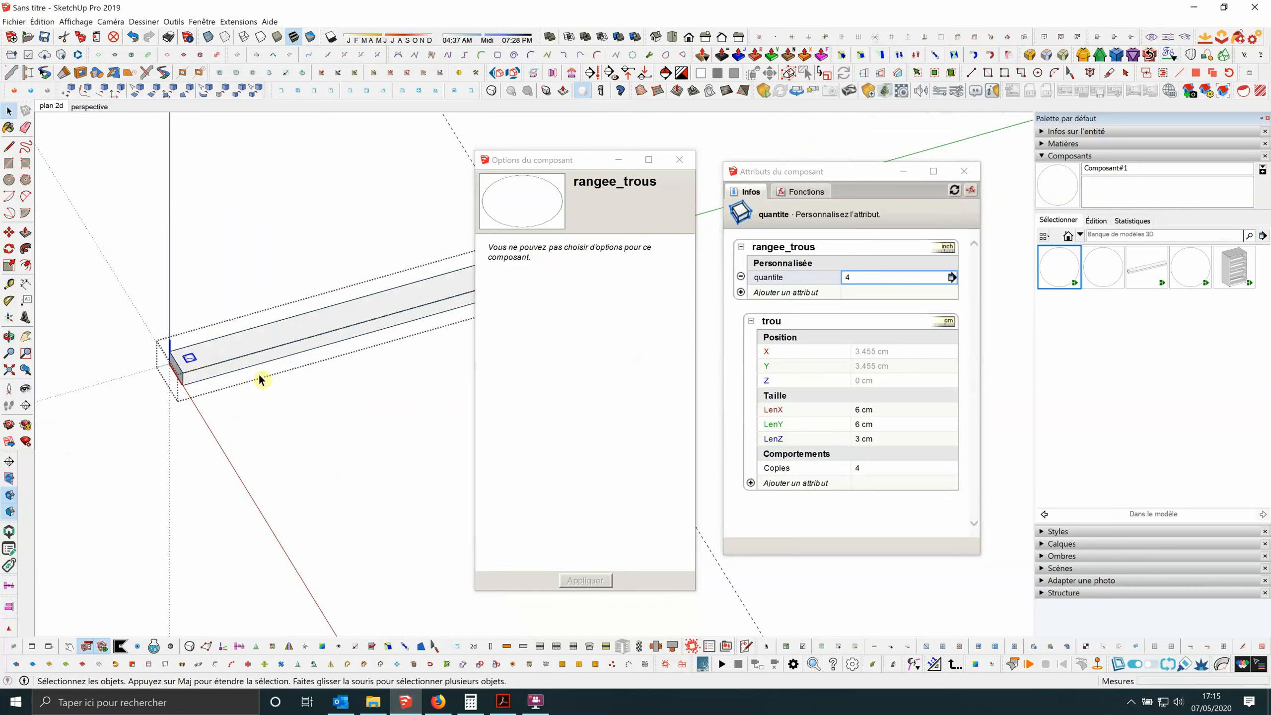
pyautogui.scroll(3, 188, 377)
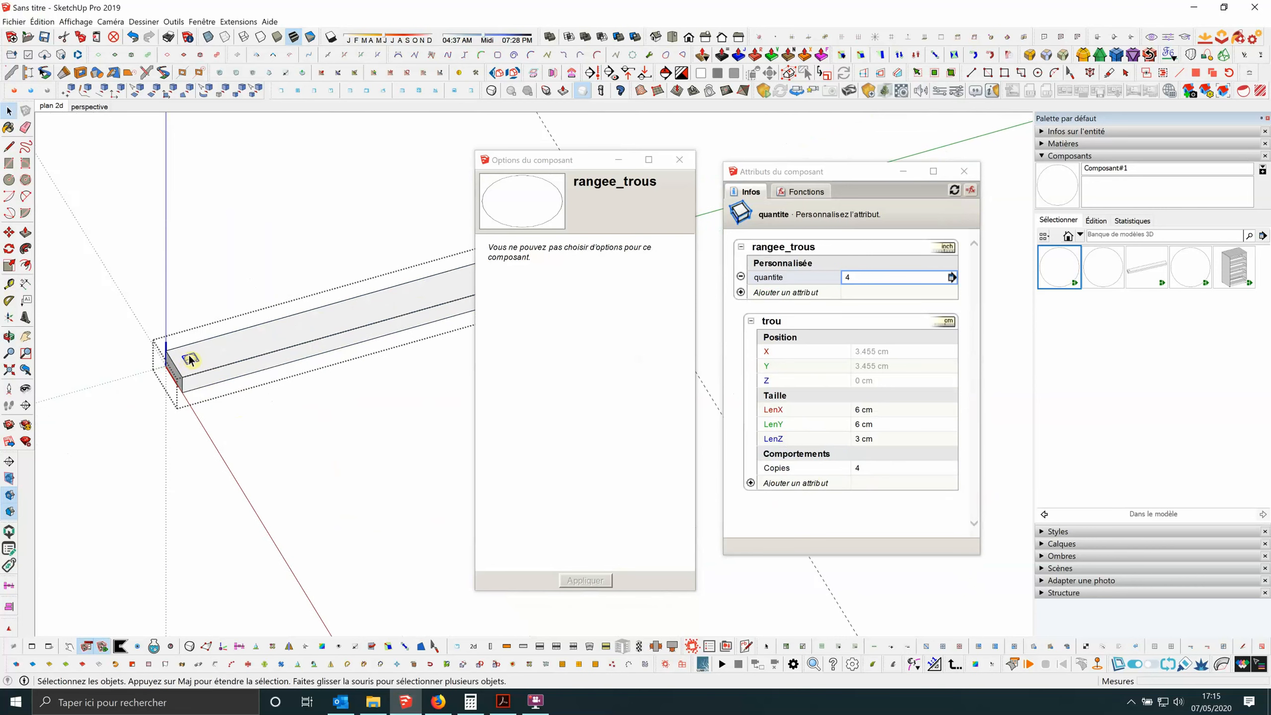
pyautogui.scroll(-1, 186, 365)
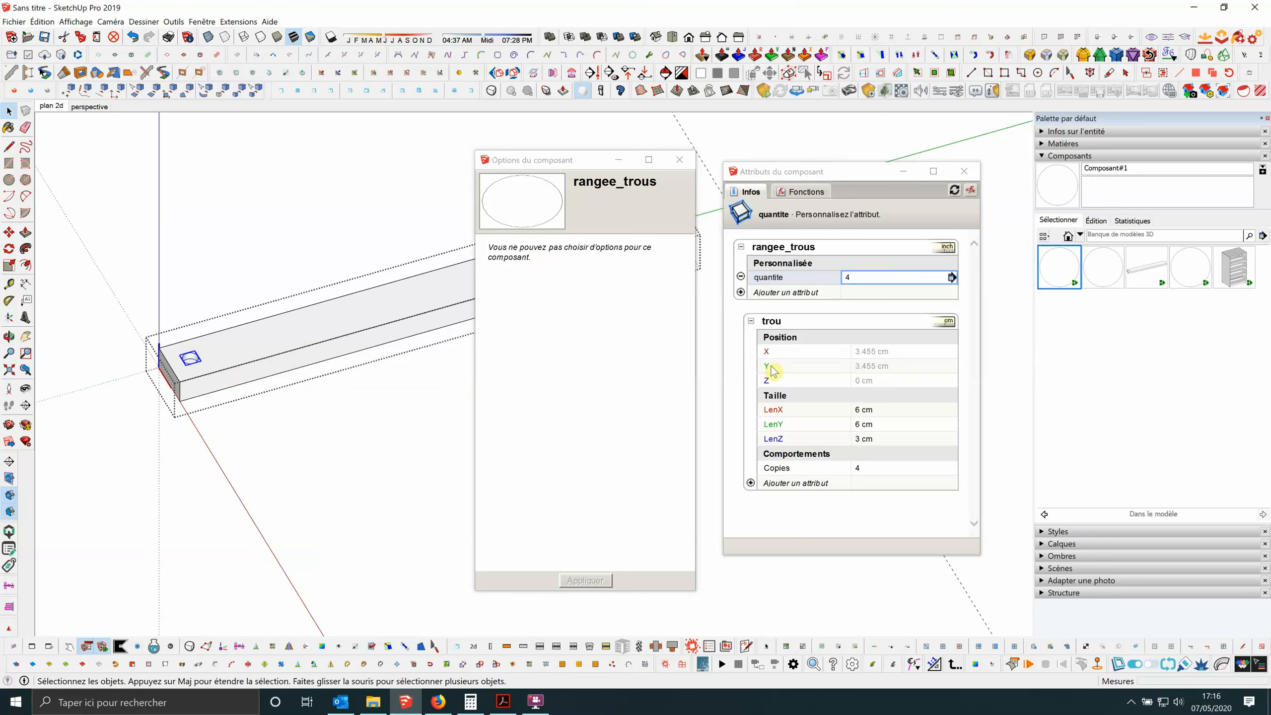
pyautogui.scroll(-3, 170, 395)
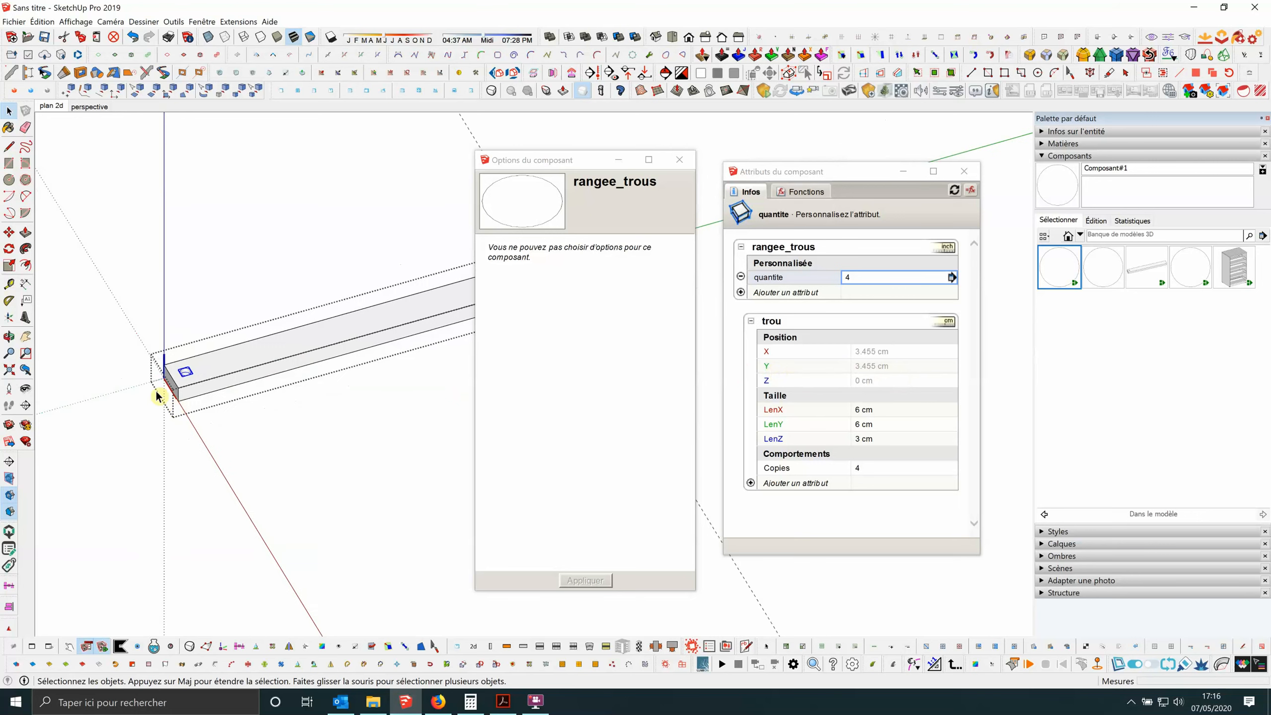
pyautogui.click(894, 369)
pyautogui.click(895, 370)
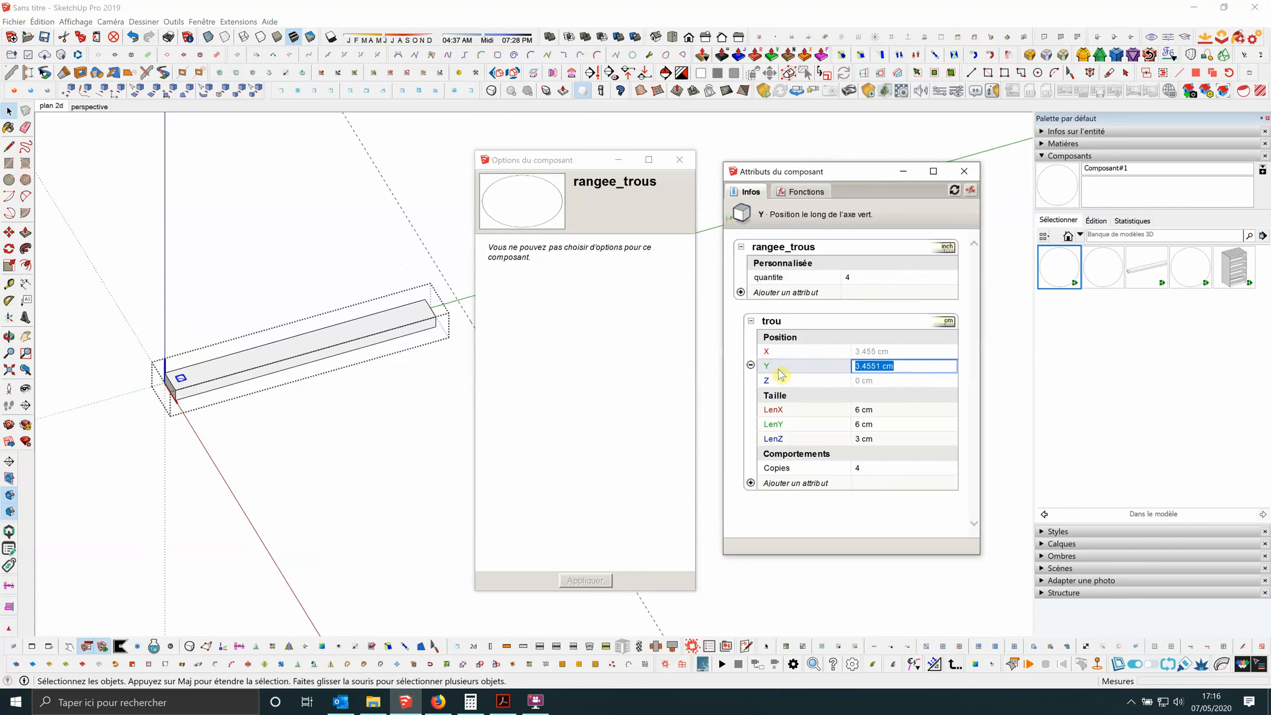
pyautogui.moveTo(905, 364); pyautogui.dragTo(746, 362)
pyautogui.write('=copy')
pyautogui.write('*10')
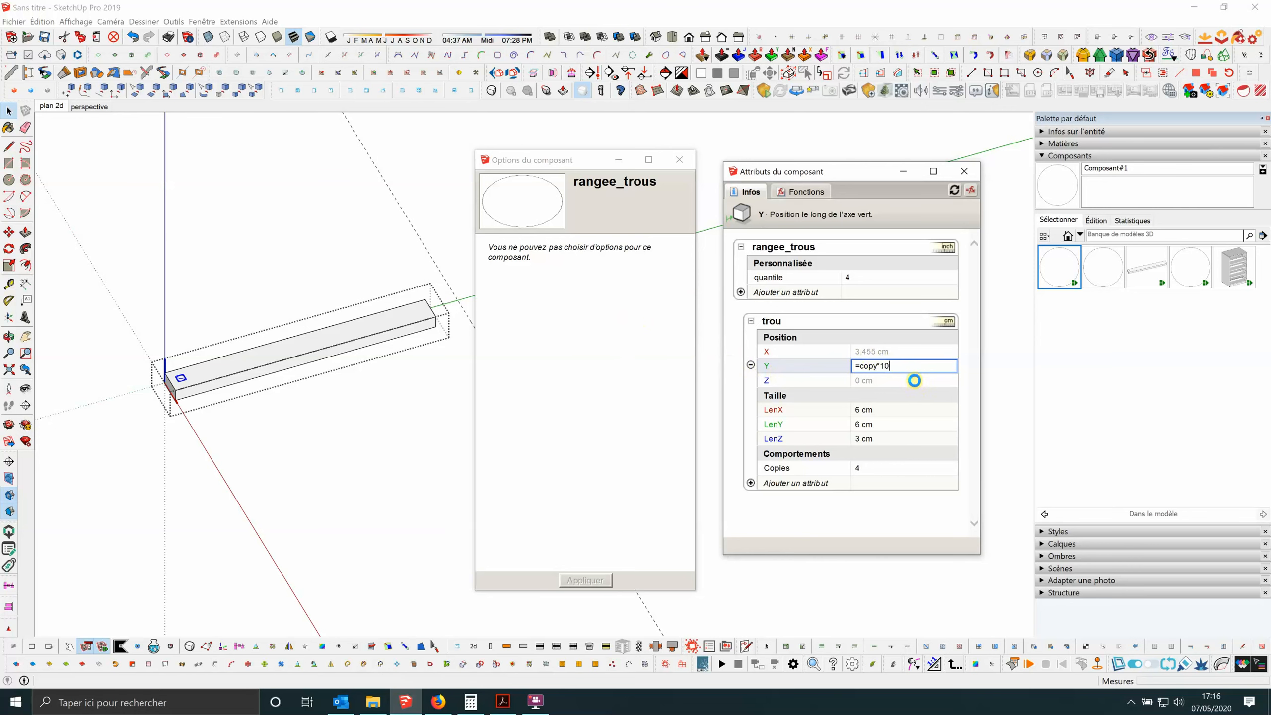
pyautogui.press('Tab')
# Check the row of holes on the beam and change trou's Copies formula to =rangee_trous!quantite-1.
pyautogui.moveTo(220, 412)
pyautogui.mouseDown(button='middle')
pyautogui.moveTo(150, 358)
pyautogui.moveTo(232, 407)
pyautogui.mouseUp(button='middle')
pyautogui.scroll(3, 150, 386)
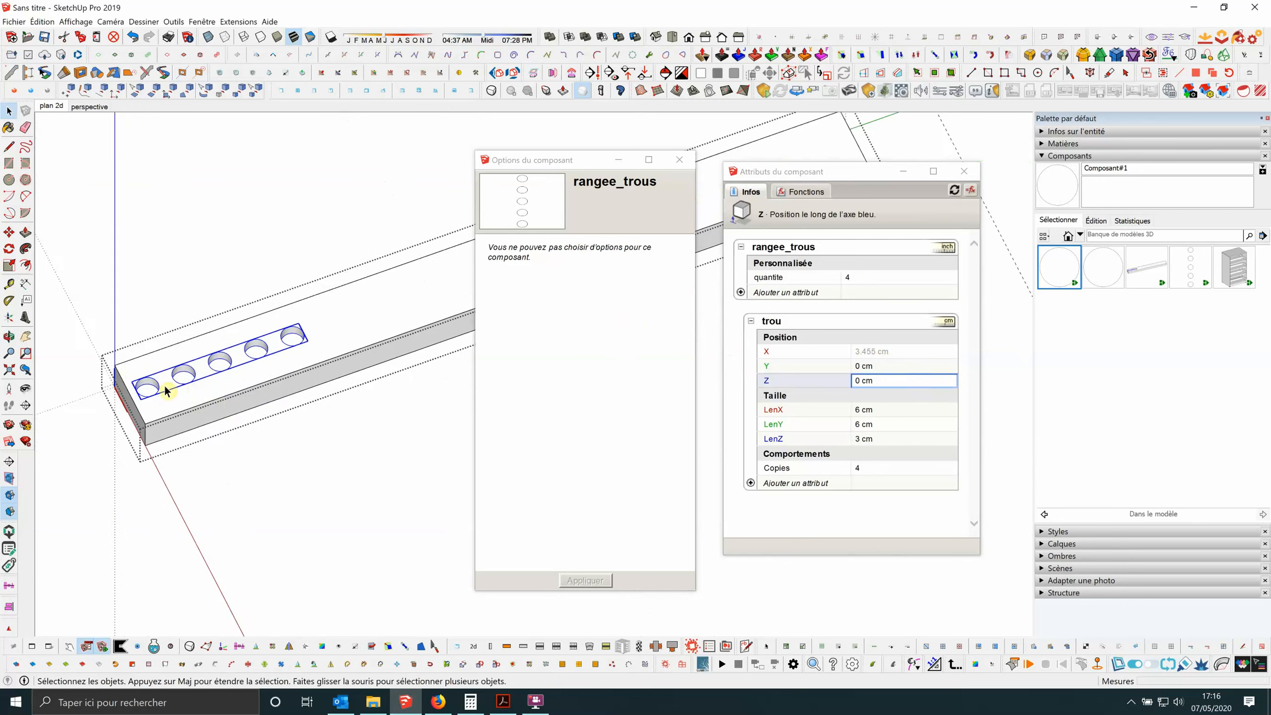
pyautogui.scroll(-1, 161, 393)
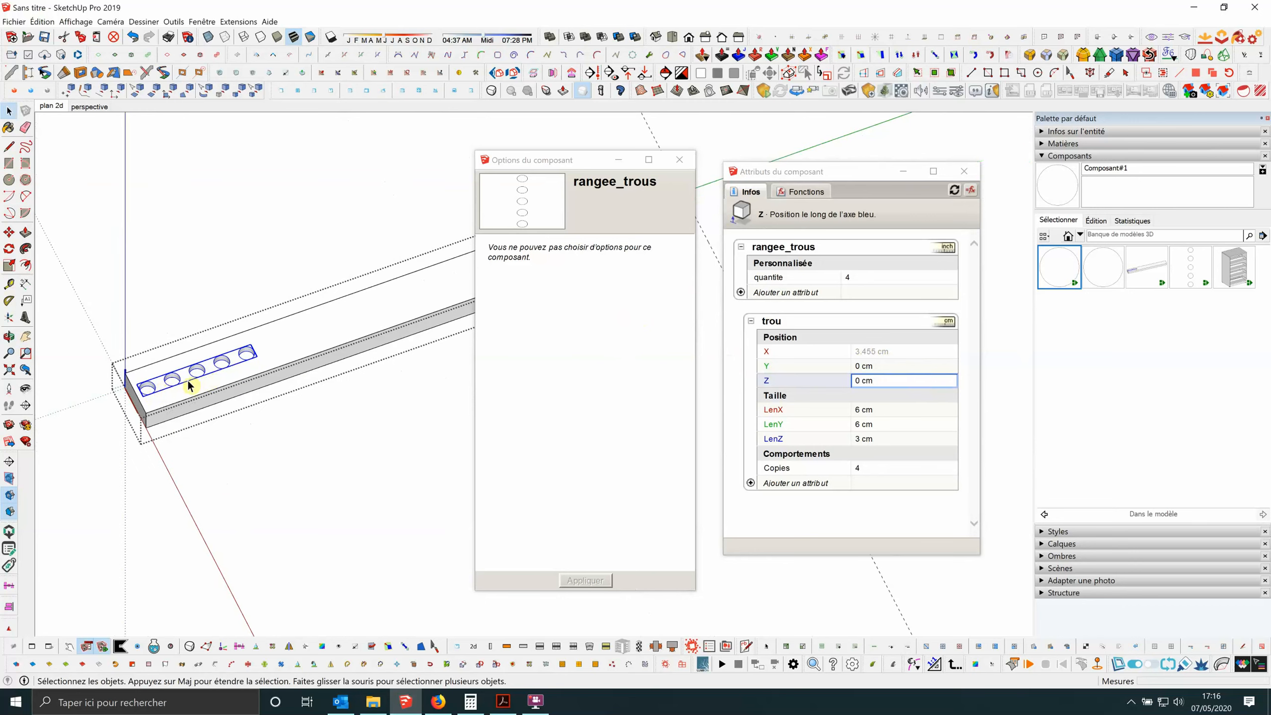
pyautogui.moveTo(219, 368)
pyautogui.mouseDown(button='middle')
pyautogui.moveTo(206, 356)
pyautogui.moveTo(207, 371)
pyautogui.mouseUp(button='middle')
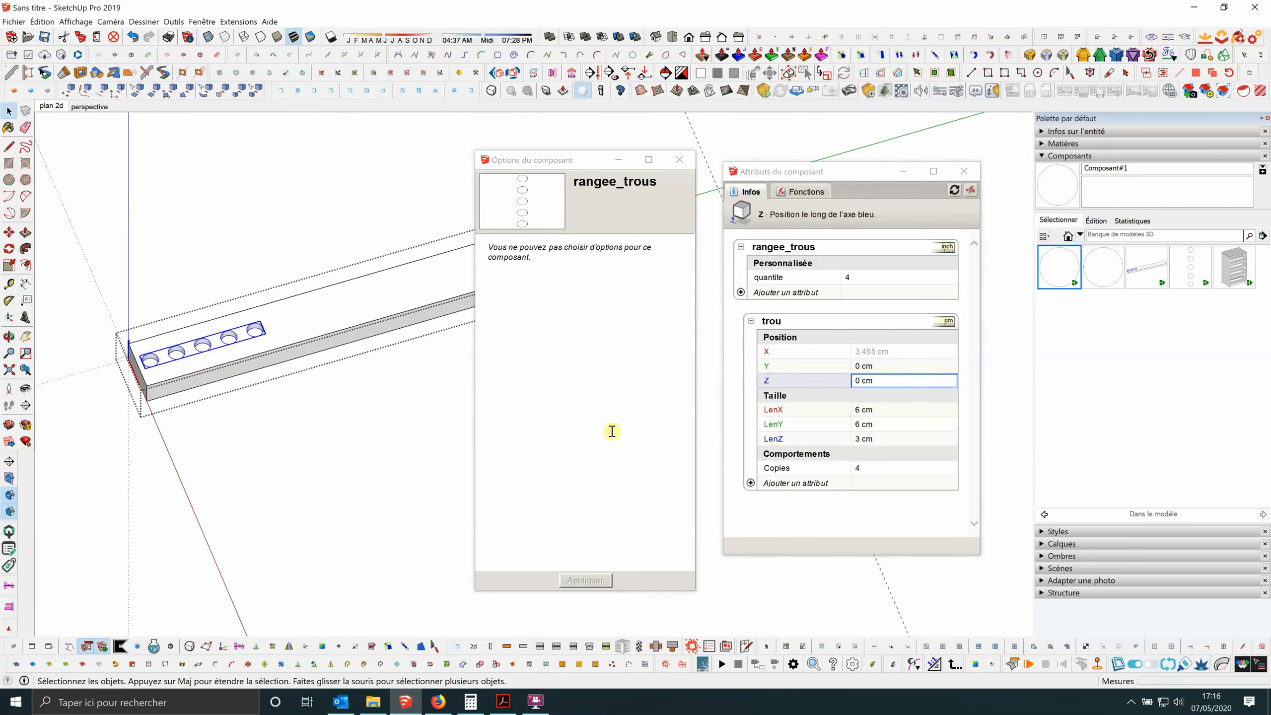
pyautogui.scroll(3, 194, 370)
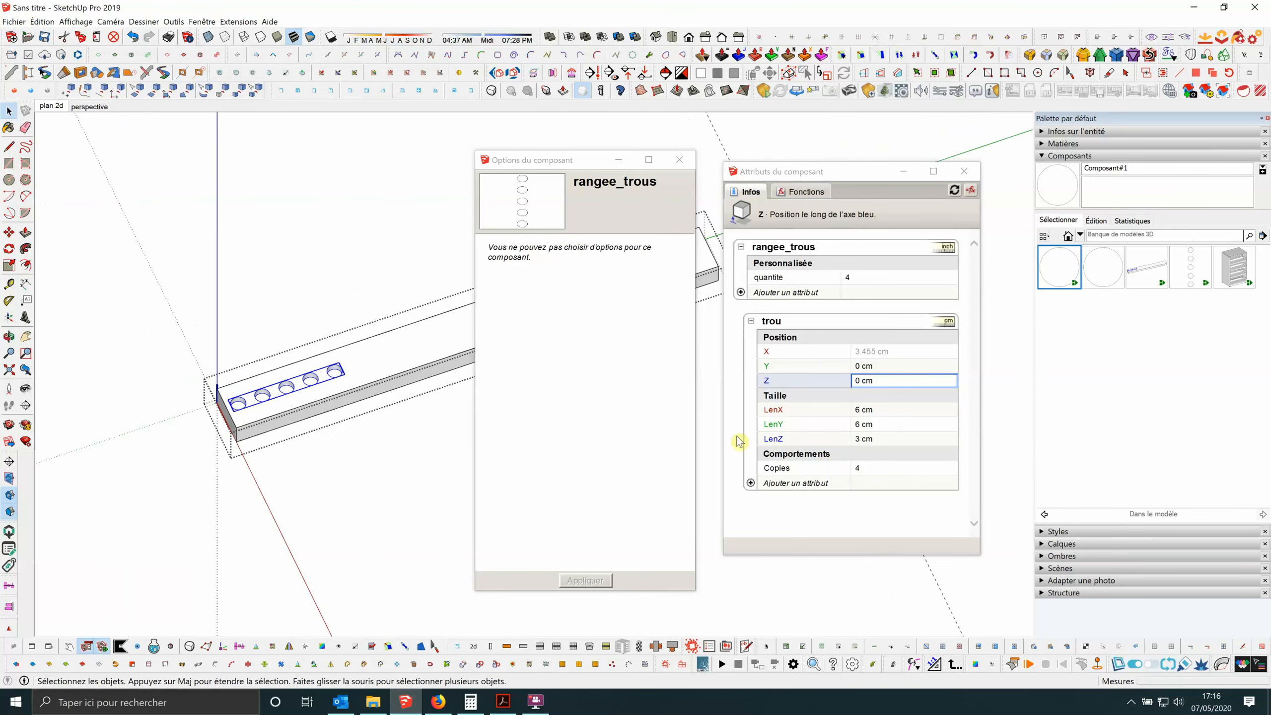
pyautogui.scroll(-2, 253, 393)
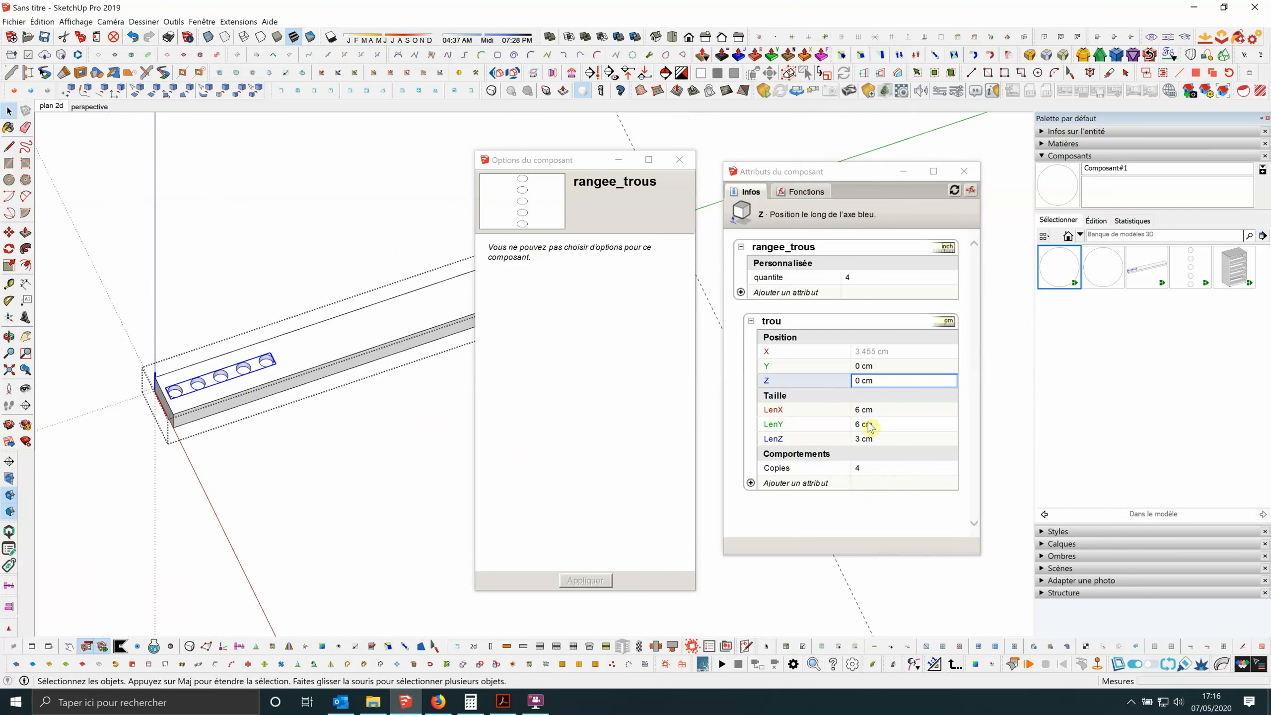
pyautogui.click(895, 471)
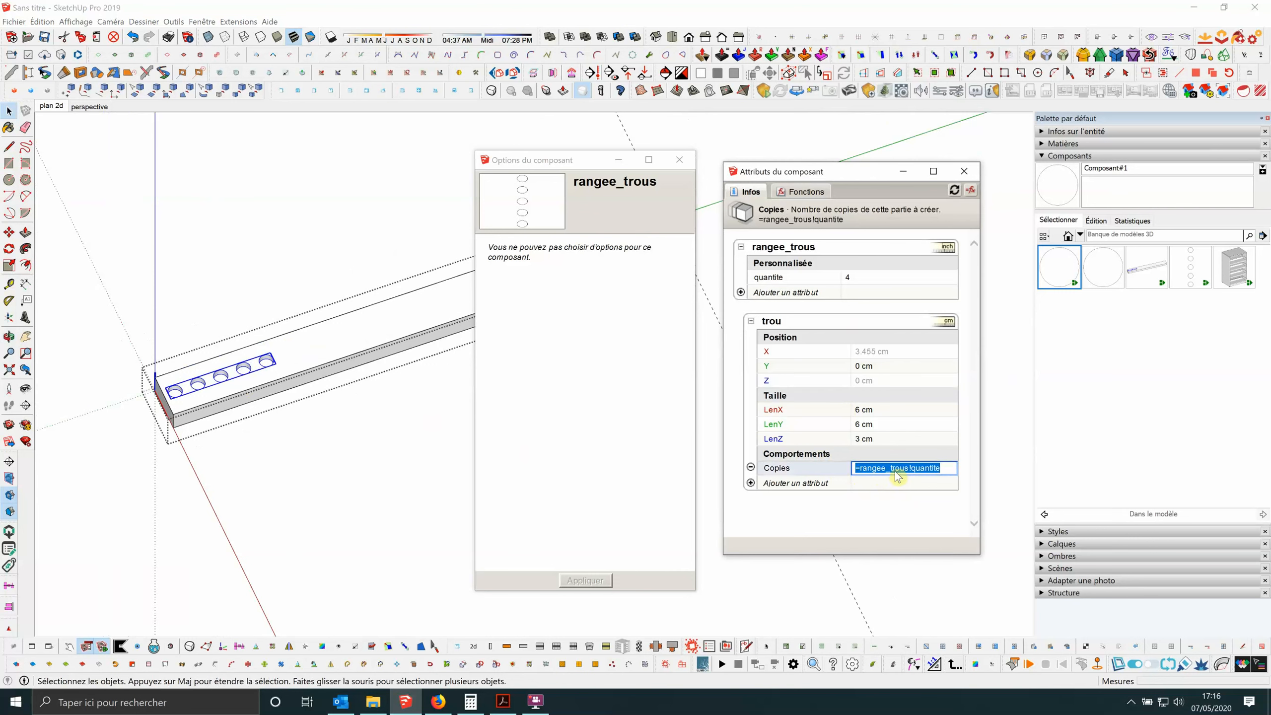
pyautogui.click(948, 469)
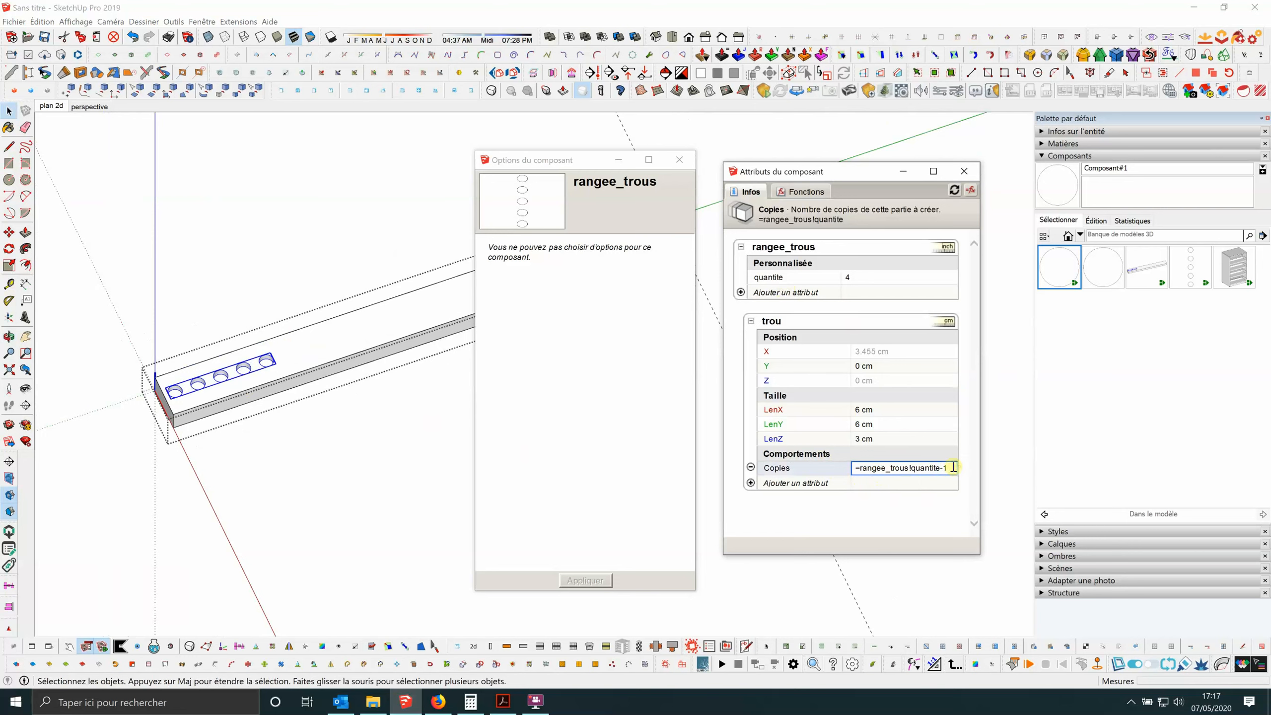
pyautogui.press('Return')
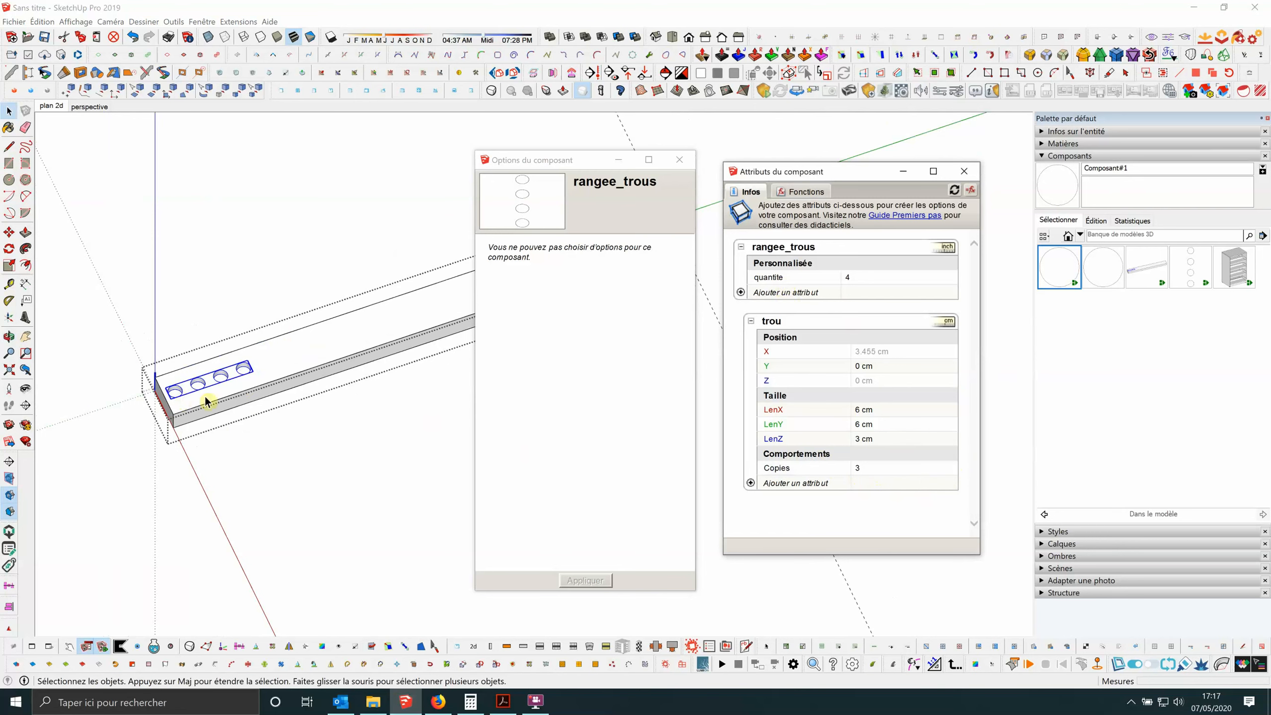
pyautogui.moveTo(283, 412); pyautogui.dragTo(548, 304, button='middle')
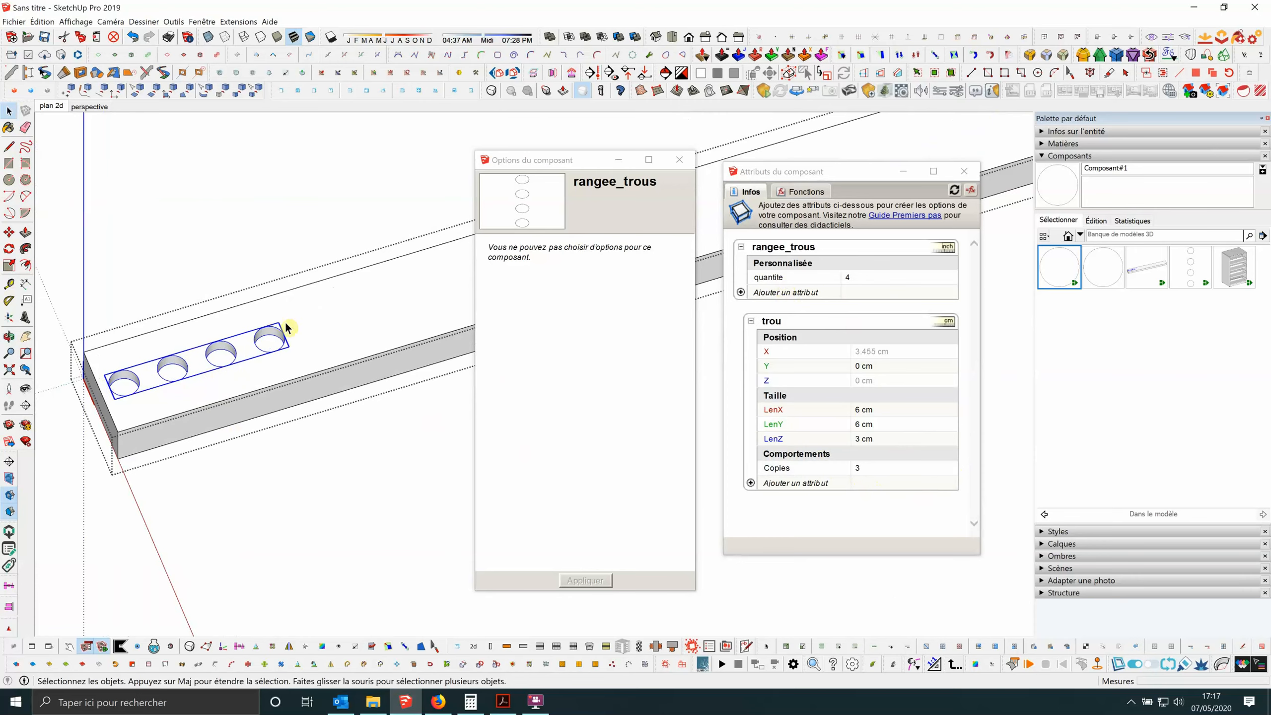
pyautogui.moveTo(278, 324); pyautogui.dragTo(217, 362, button='middle')
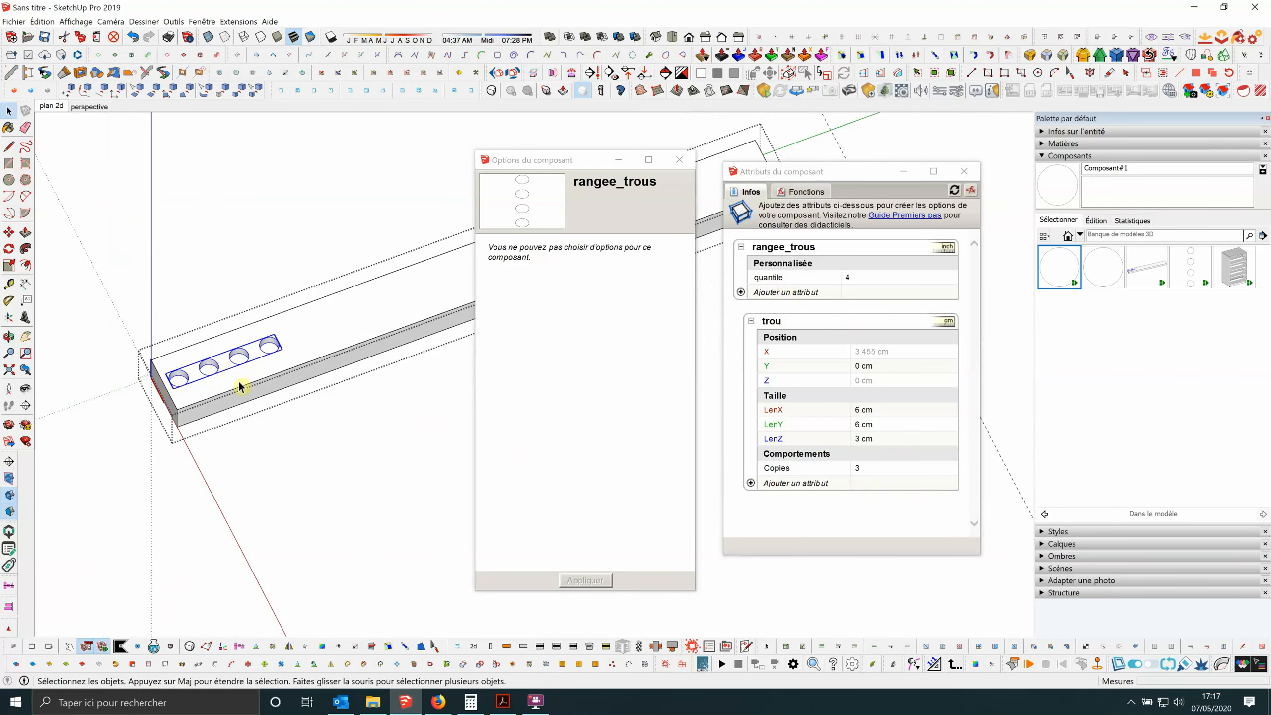
pyautogui.scroll(-2, 254, 365)
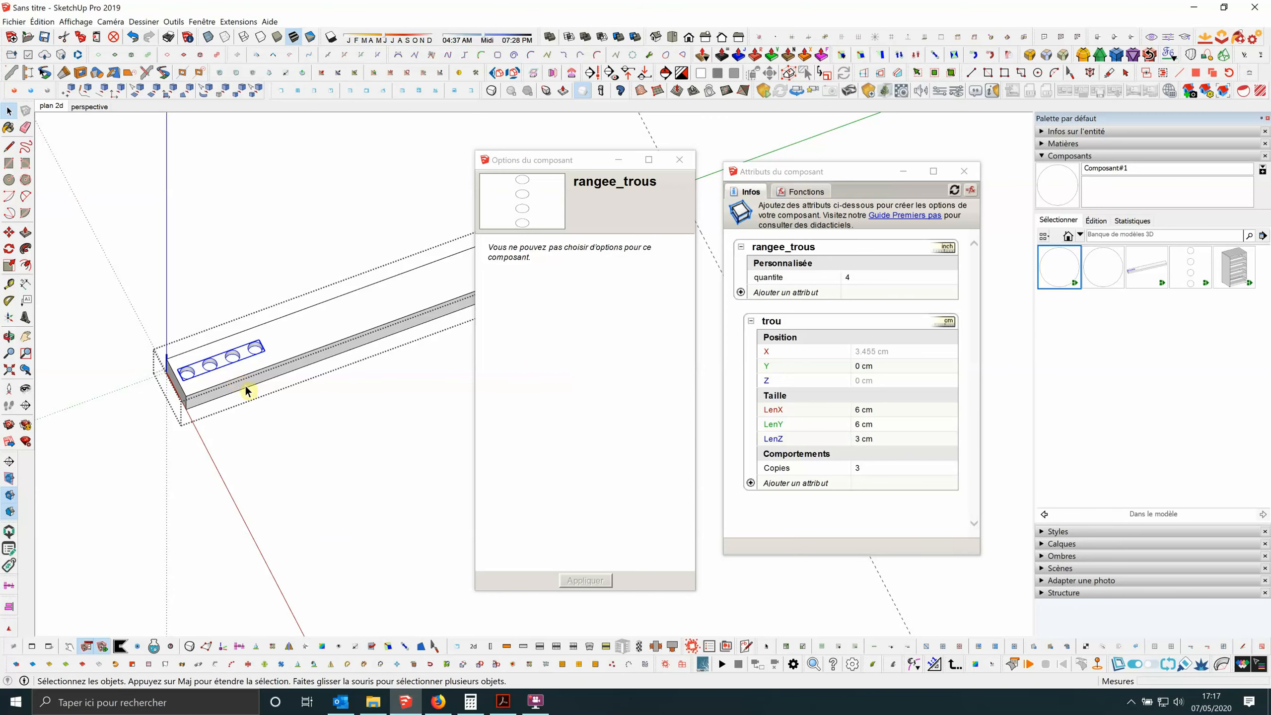
pyautogui.moveTo(250, 383); pyautogui.dragTo(258, 369, button='middle')
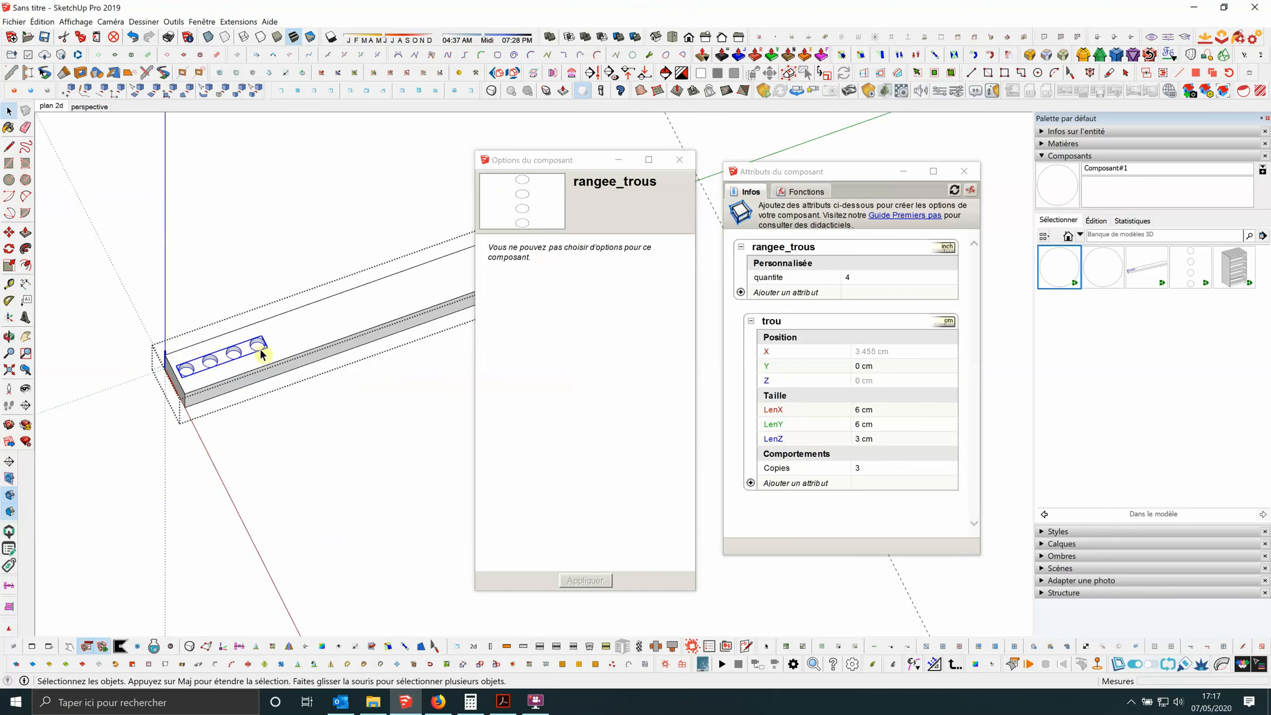
# Return to the lisse component and add an lg attribute to rangee_trous with the formula =lisse!LenY.
pyautogui.scroll(-3, 198, 357)
pyautogui.scroll(5, 241, 333)
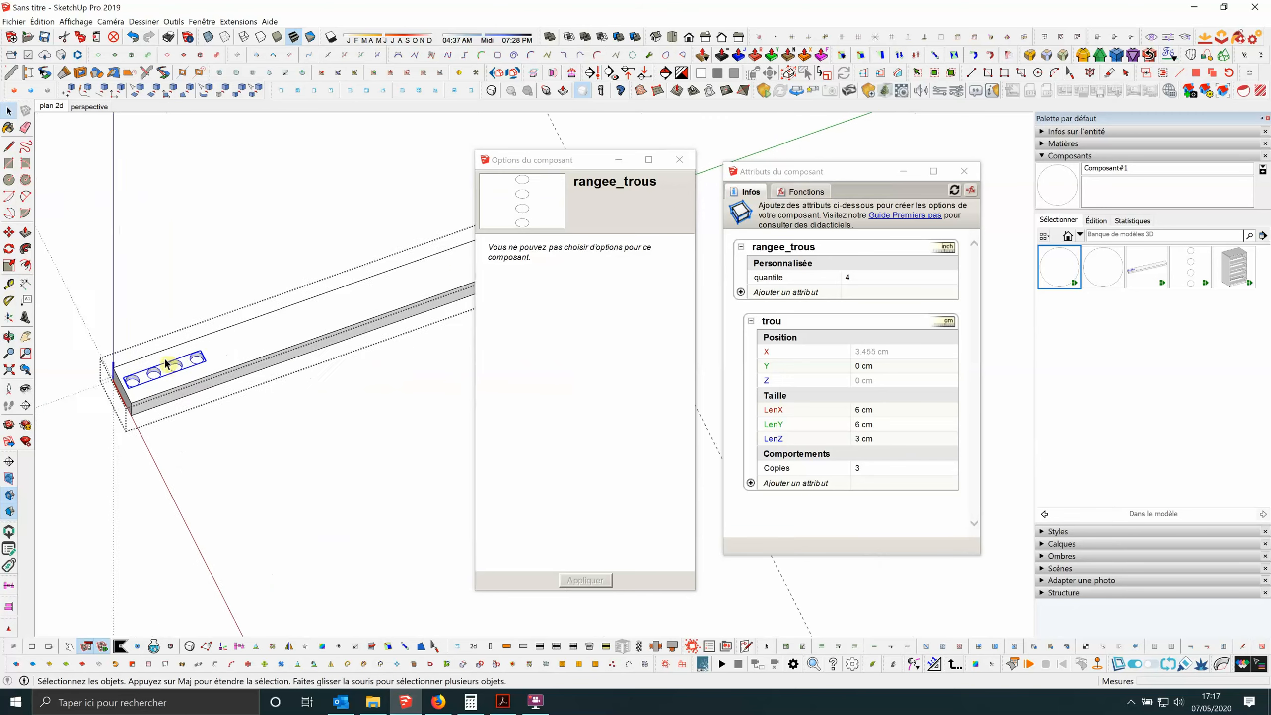
pyautogui.moveTo(520, 160); pyautogui.dragTo(497, 394)
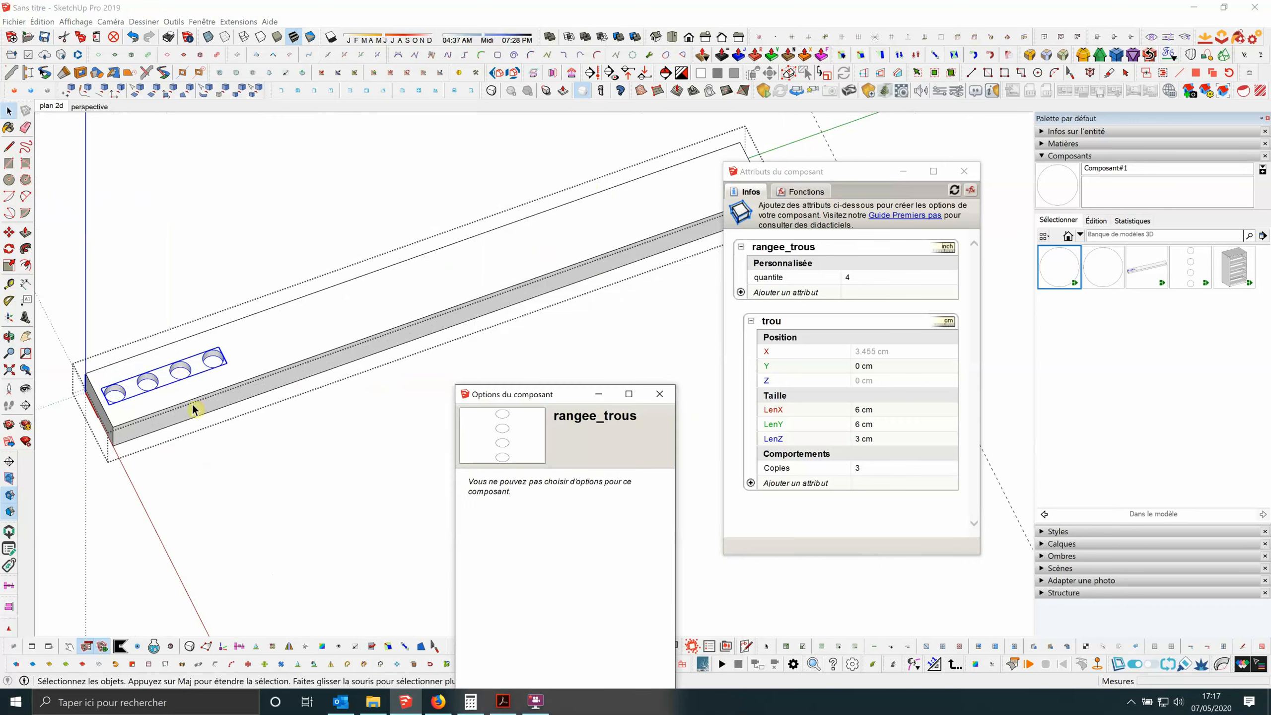
pyautogui.scroll(-3, 131, 374)
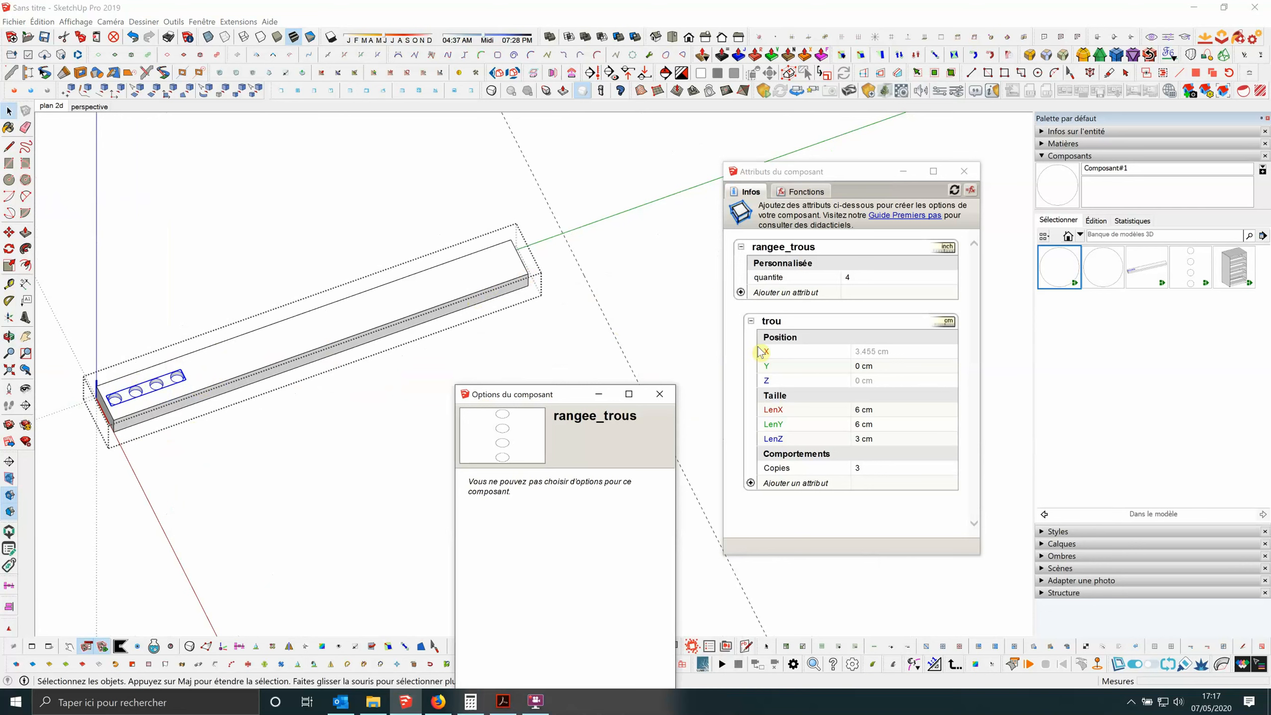
pyautogui.press('Escape')
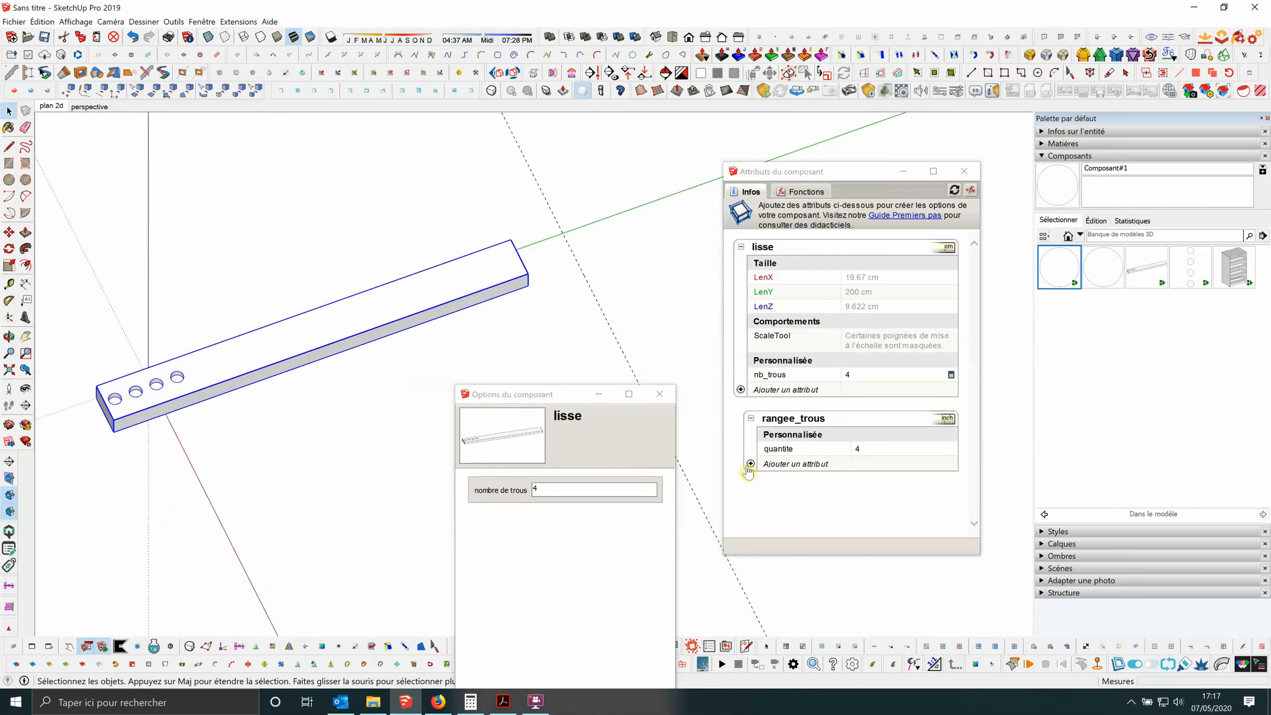
pyautogui.click(796, 463)
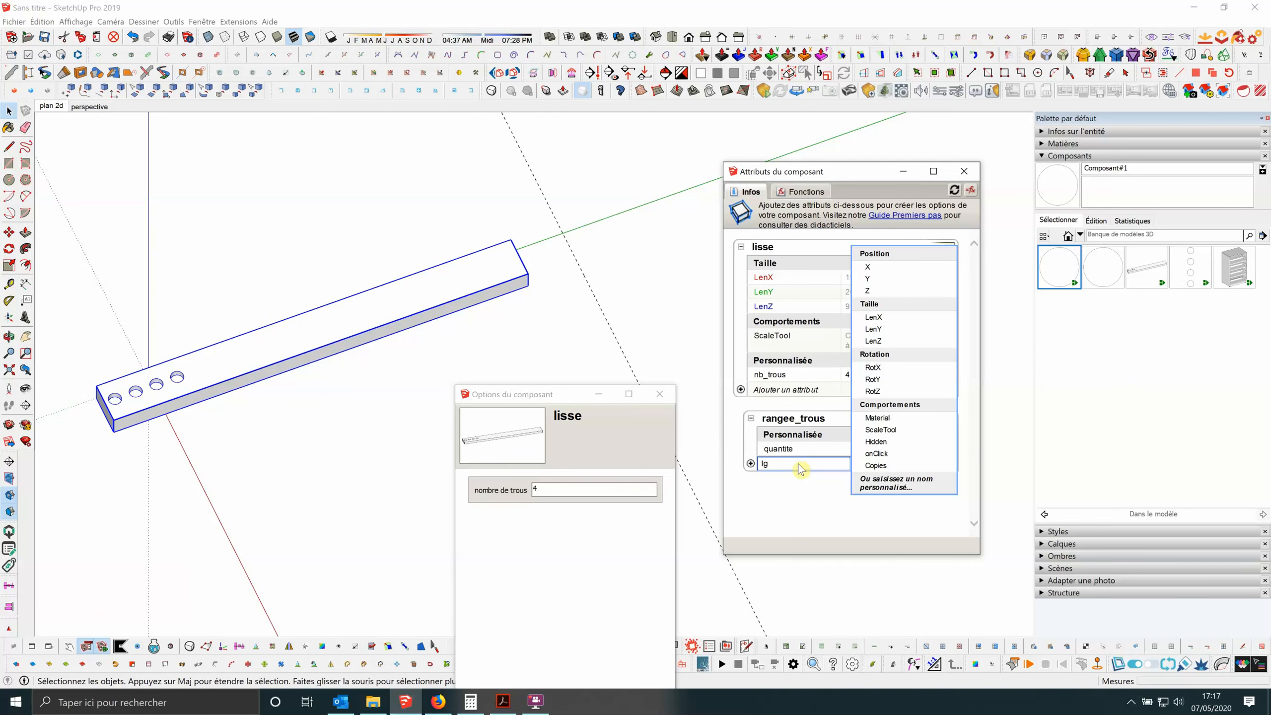
pyautogui.press('Return')
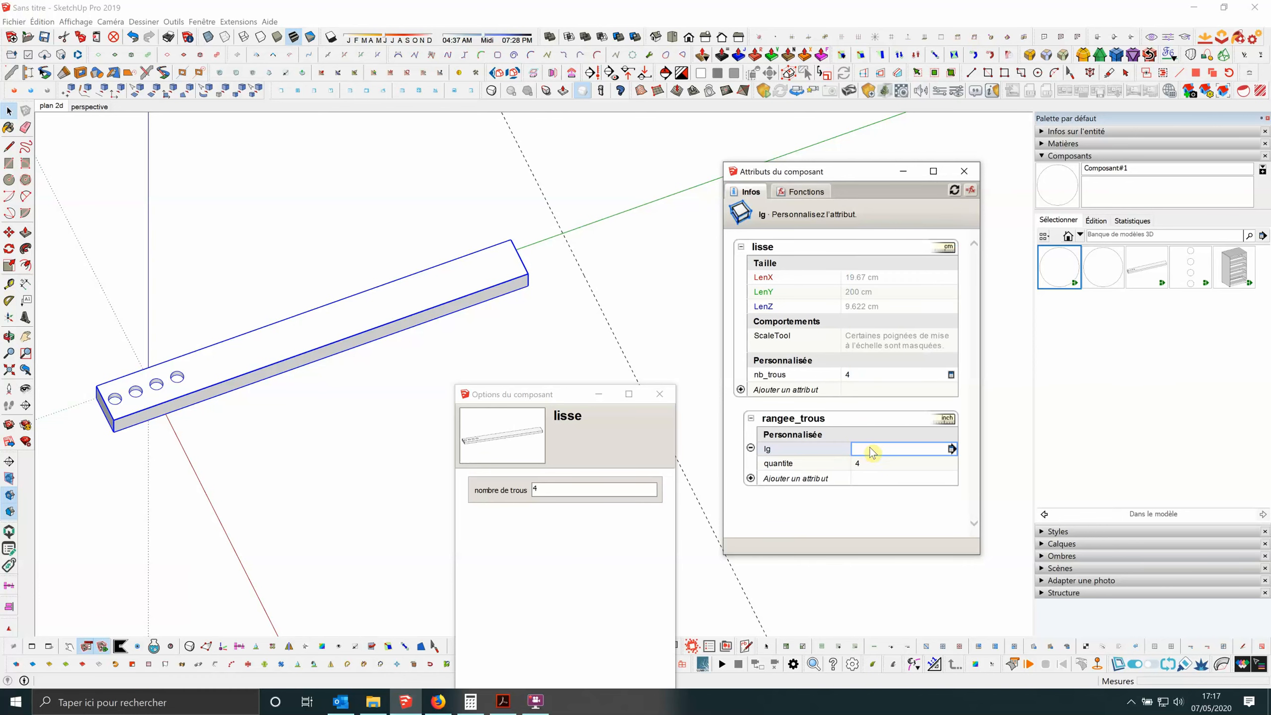
pyautogui.click(872, 451)
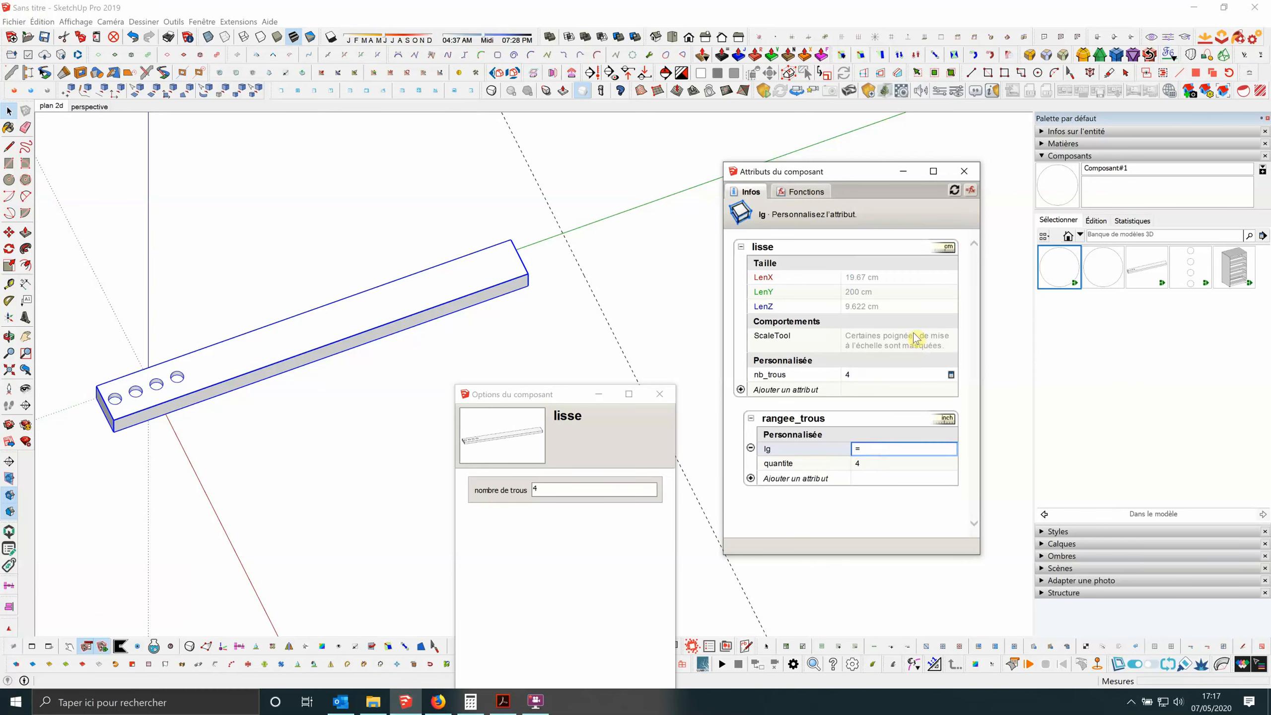
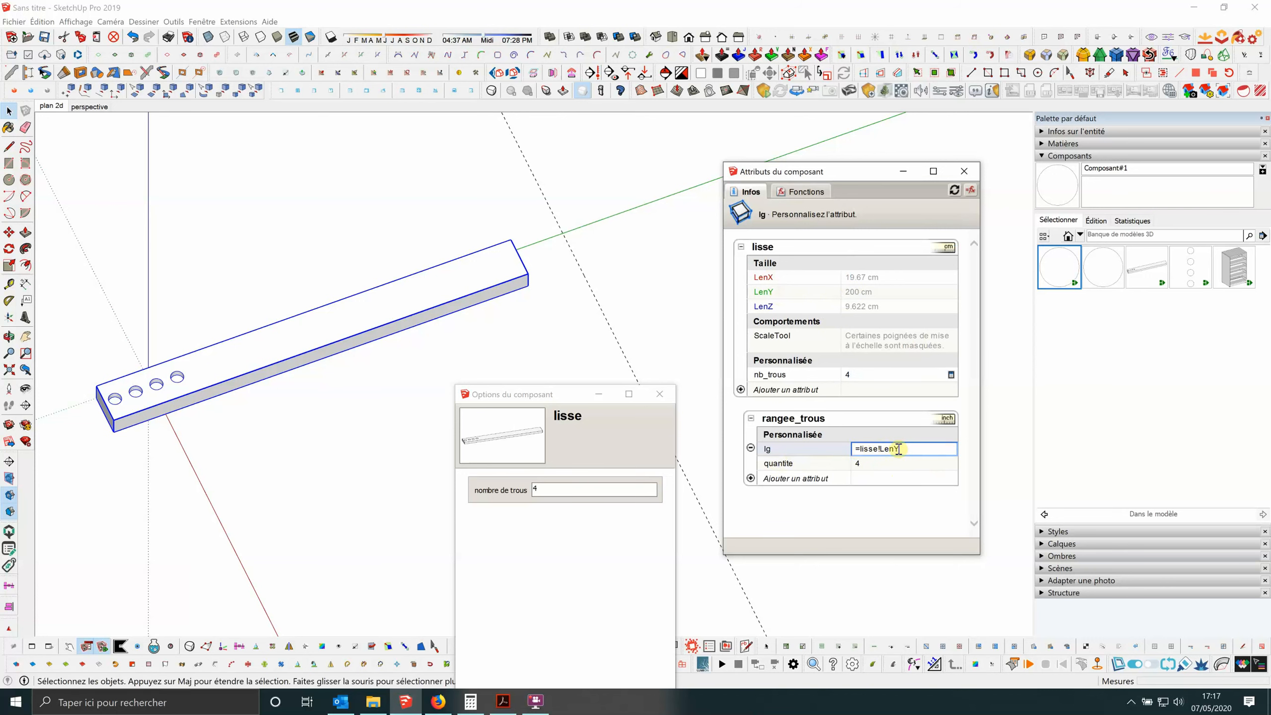
pyautogui.press('Tab')
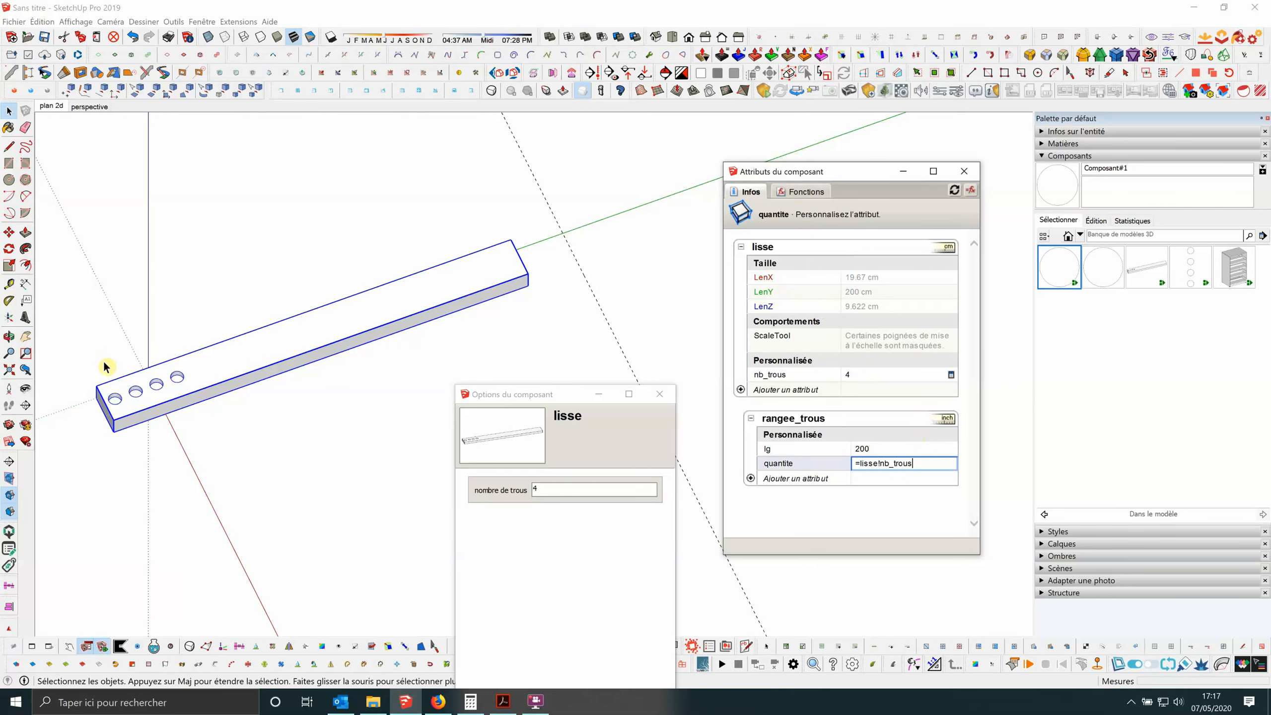
# Inside lisse, select rangee_trous and set its nested trou's Y position to the formula =copy*rangee_trous!lg/rangee_trous!quantite.
pyautogui.scroll(2, 120, 403)
pyautogui.scroll(-2, 127, 403)
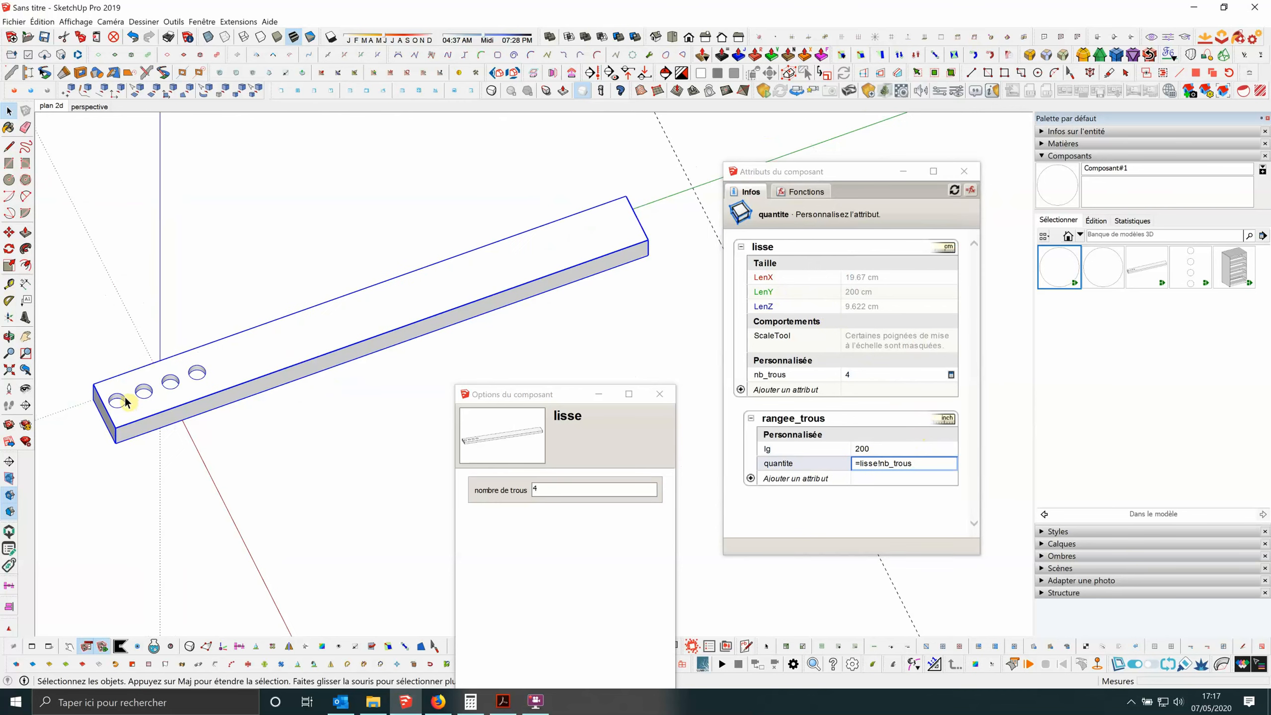
pyautogui.doubleClick(128, 403)
pyautogui.click(127, 404)
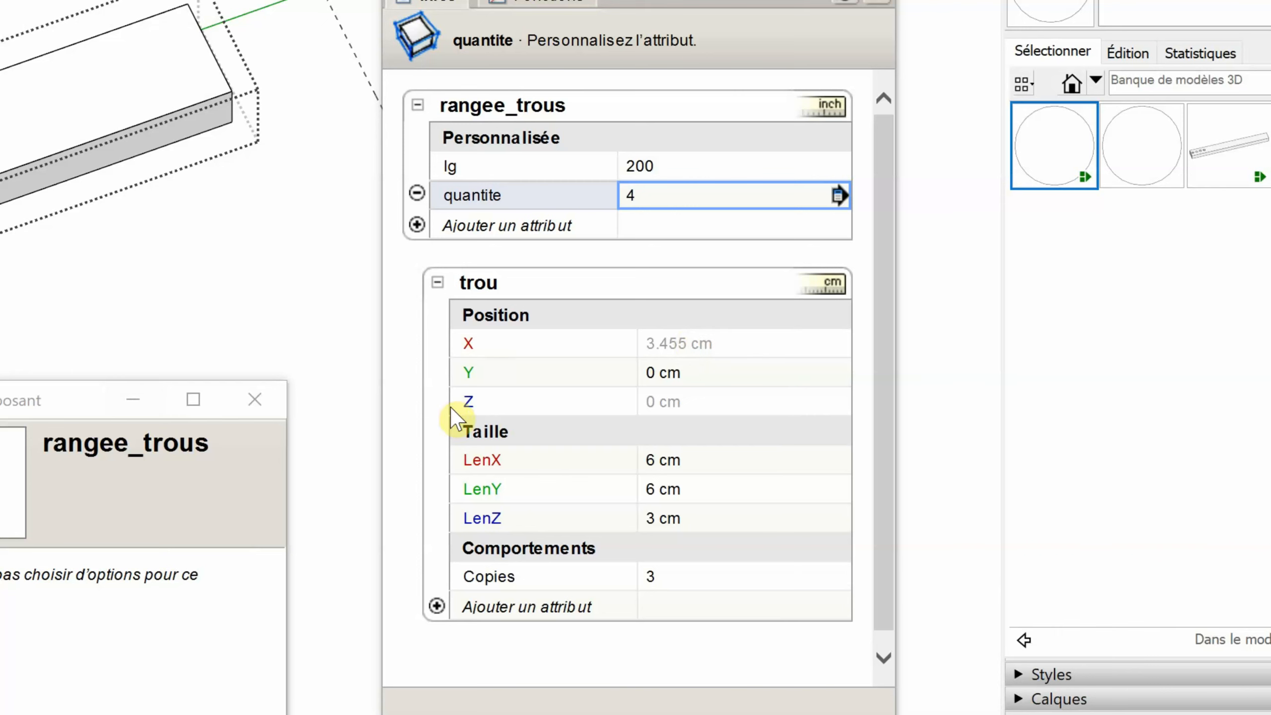
pyautogui.click(727, 373)
pyautogui.click(681, 373)
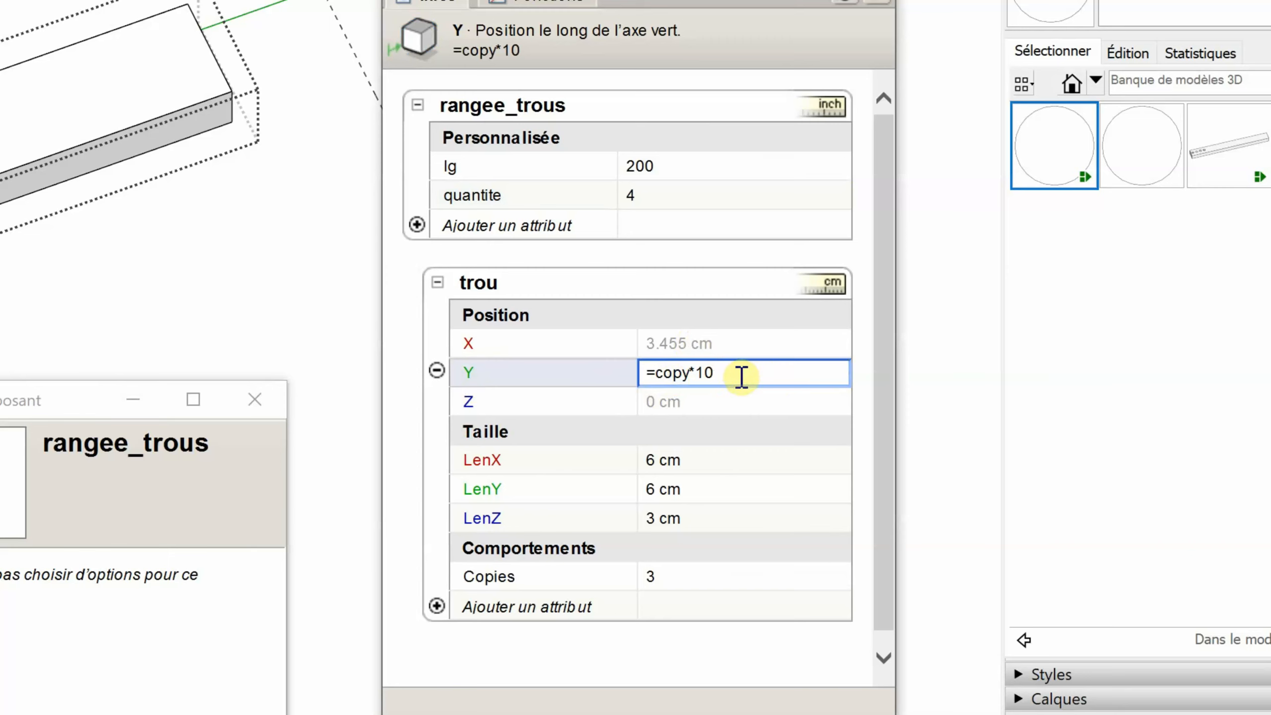
pyautogui.moveTo(733, 372); pyautogui.dragTo(704, 372)
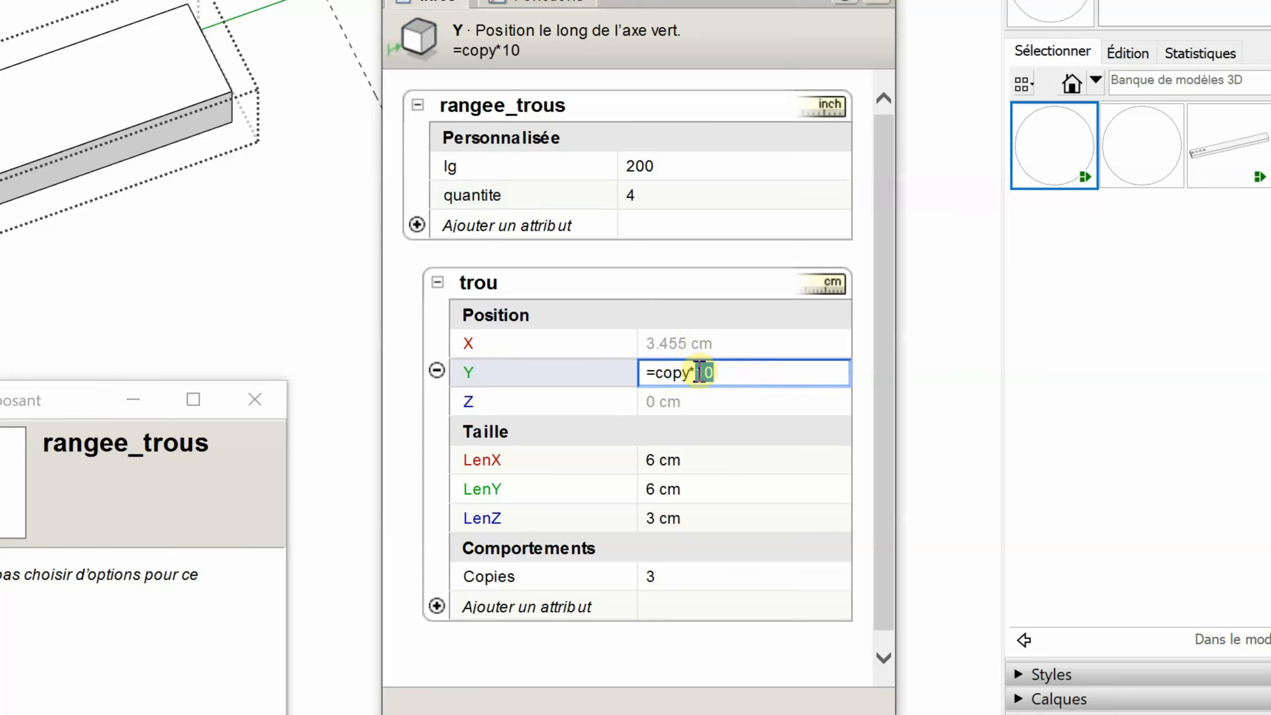
pyautogui.click(649, 165)
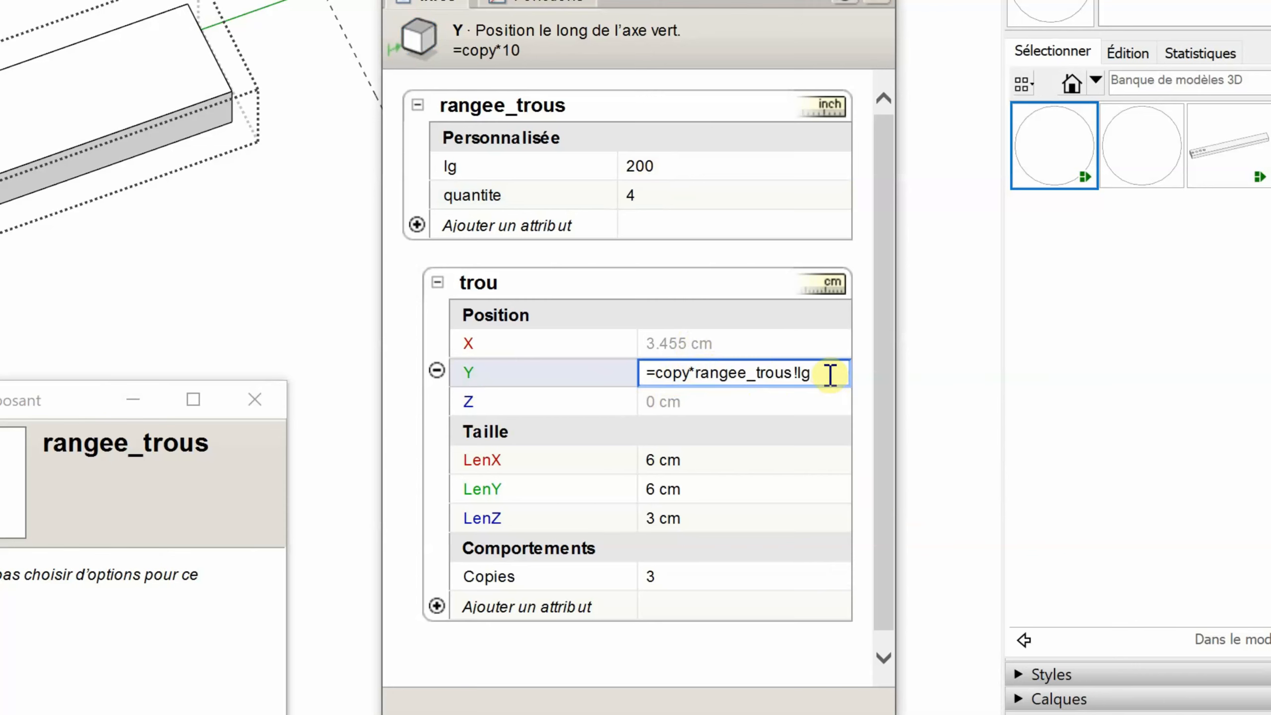
pyautogui.write('/')
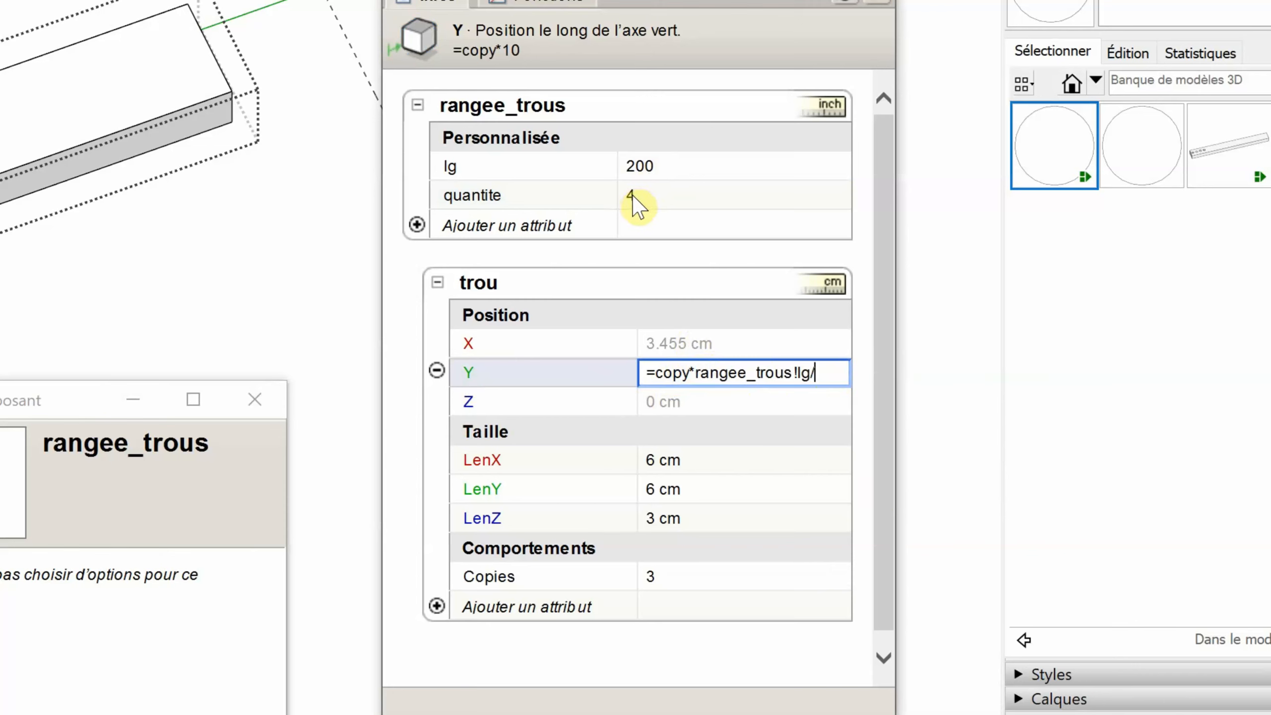
pyautogui.click(631, 195)
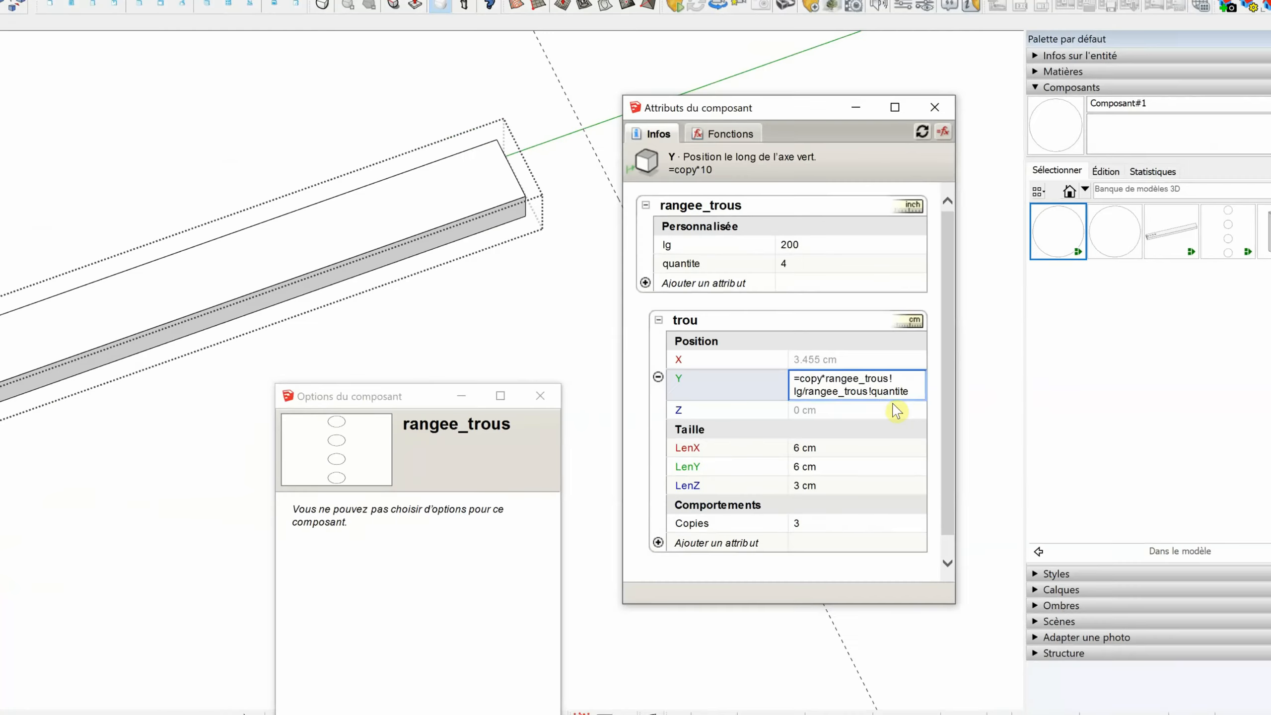
pyautogui.click(799, 421)
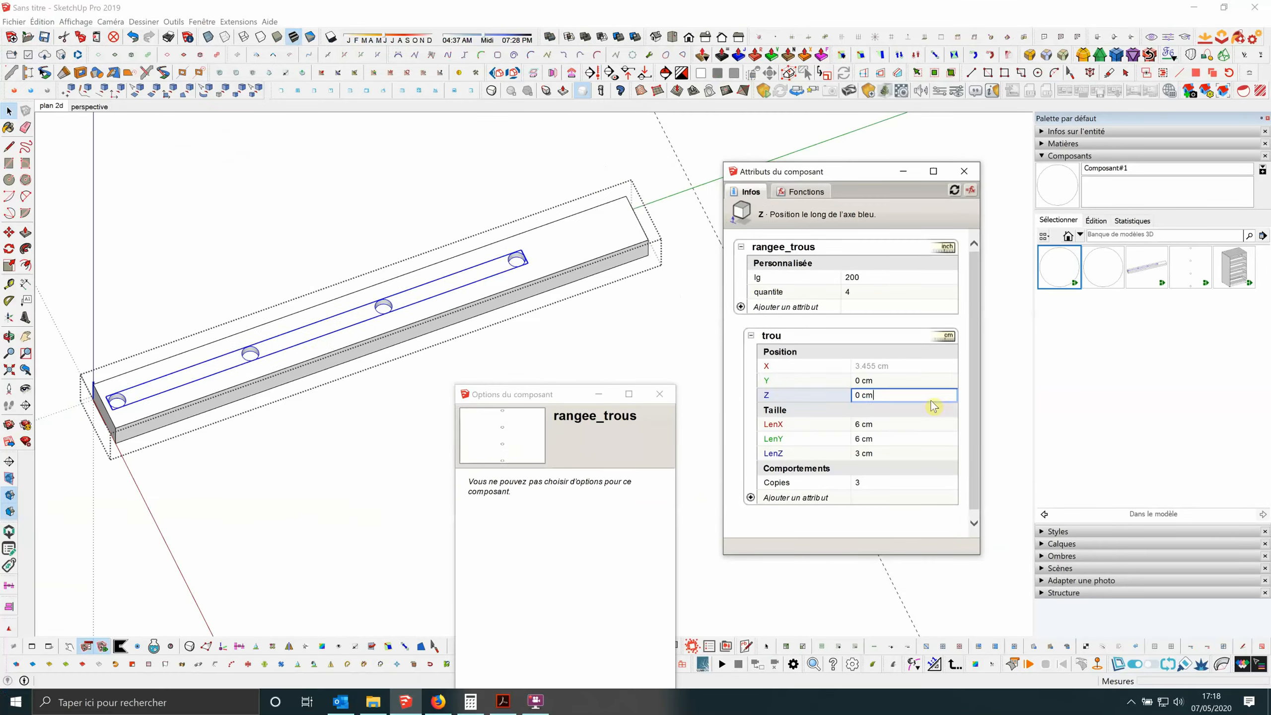
# Leave the nested editing level, check how the holes are spread along the beam and select the whole lisse component.
pyautogui.scroll(-3, 305, 347)
pyautogui.click(262, 398)
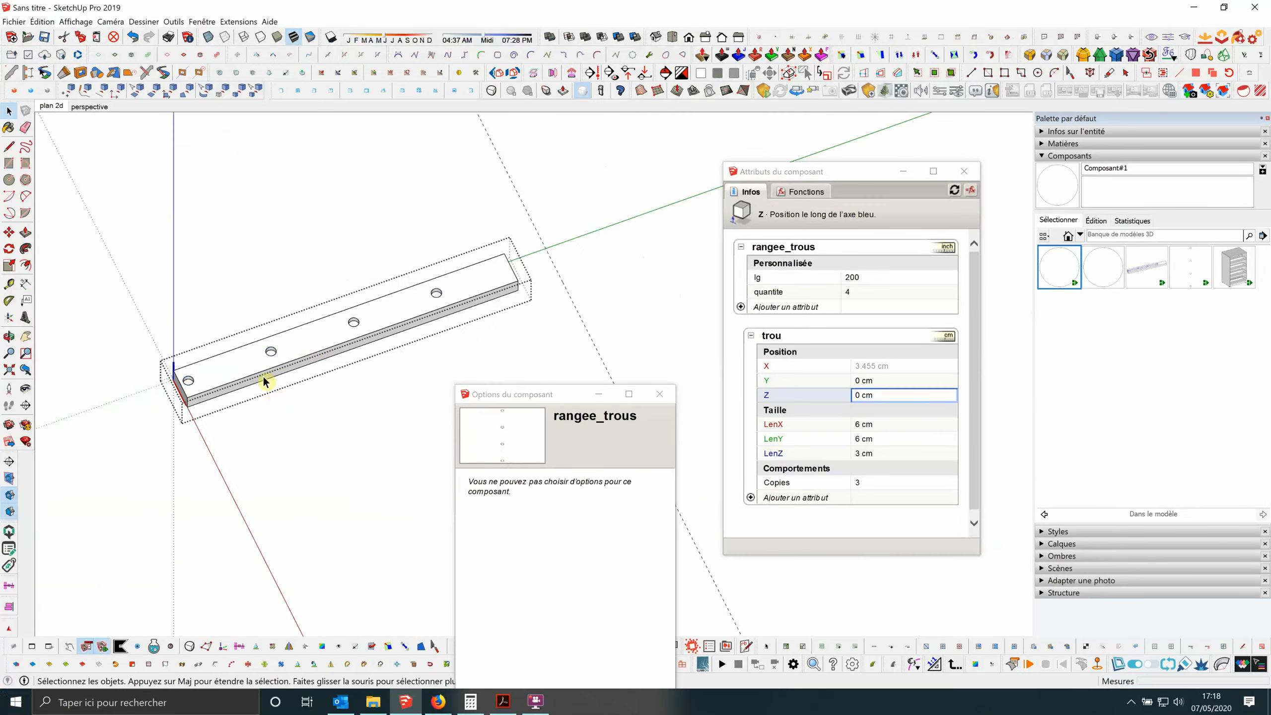
pyautogui.scroll(-1, 321, 341)
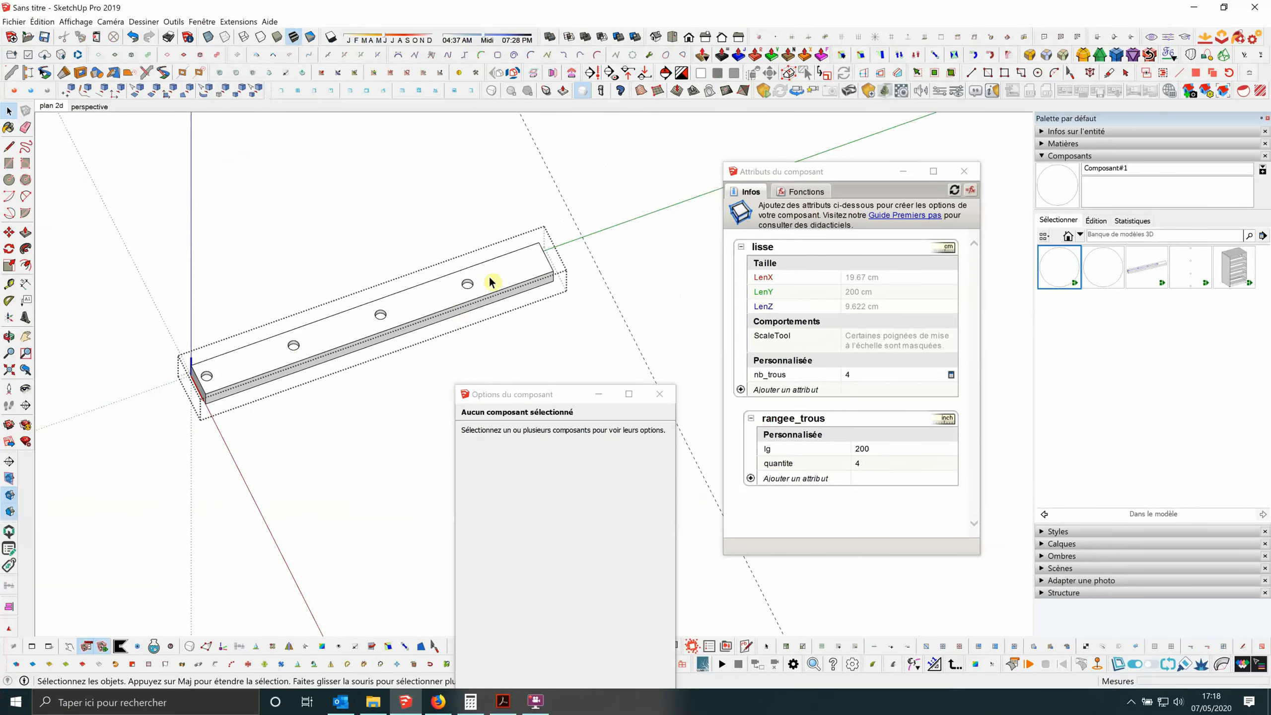
pyautogui.scroll(-2, 348, 328)
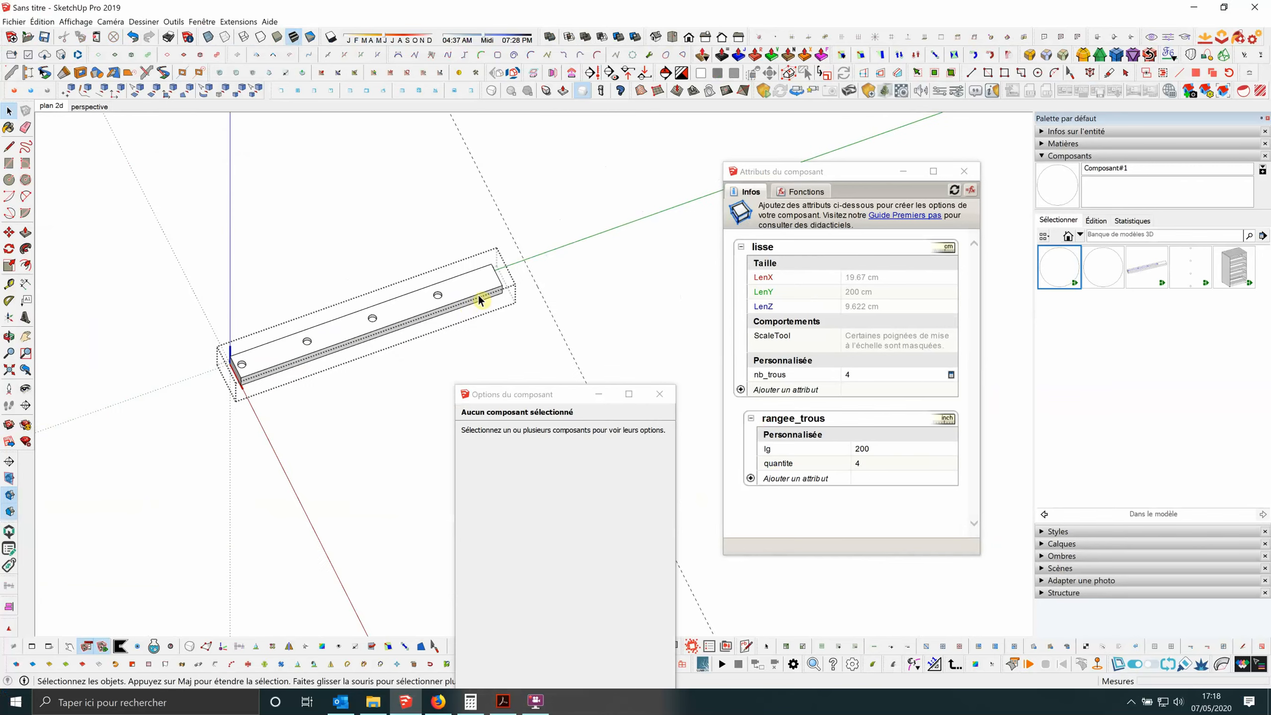
pyautogui.moveTo(278, 373); pyautogui.dragTo(242, 361, button='middle')
pyautogui.scroll(2, 253, 346)
pyautogui.scroll(-1, 259, 328)
pyautogui.scroll(-1, 260, 328)
pyautogui.click(304, 341)
pyautogui.moveTo(372, 369); pyautogui.dragTo(290, 372, button='middle')
pyautogui.scroll(-1, 289, 373)
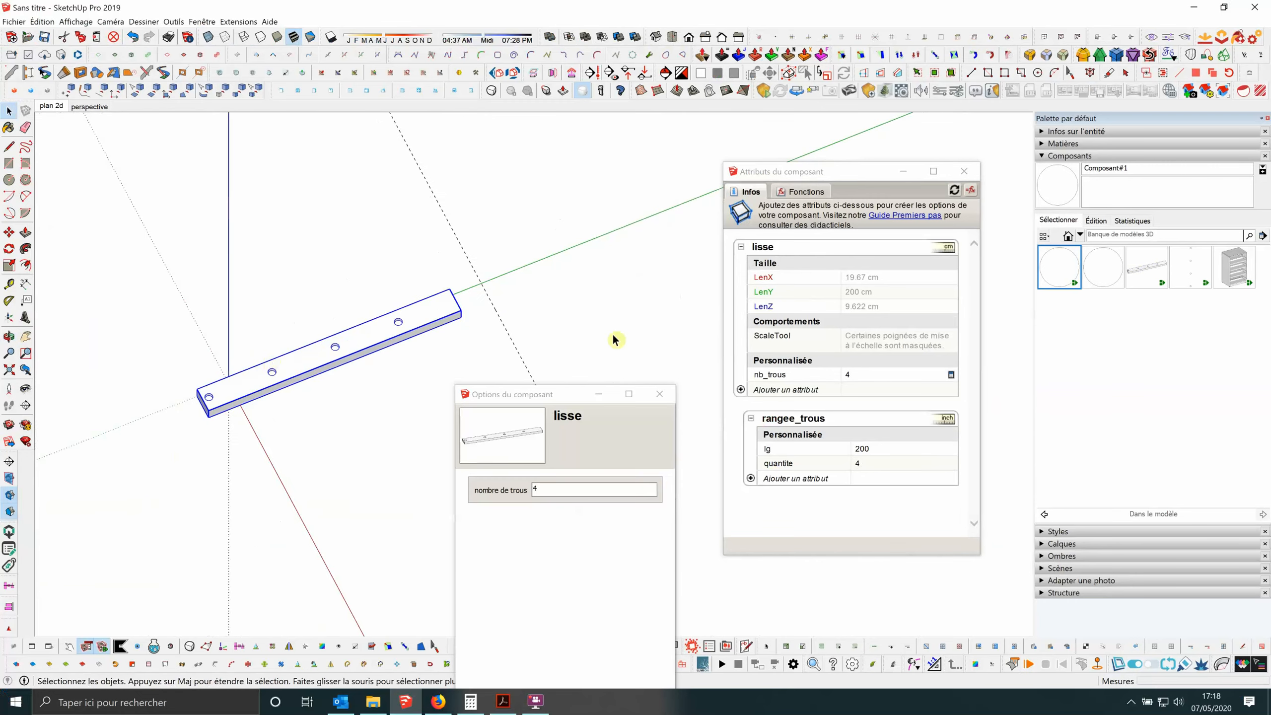
# Test lisse's "nombre de trous" option with 8 holes and set it to 6.
pyautogui.doubleClick(533, 490)
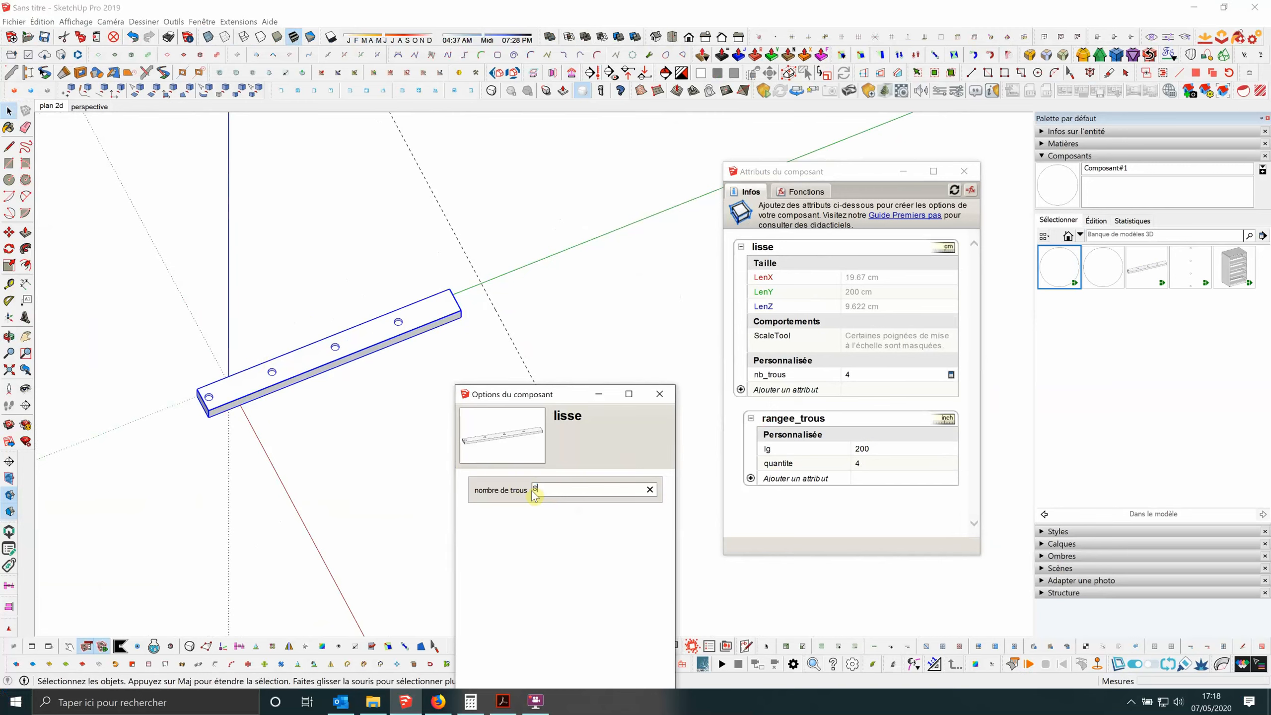
pyautogui.click(434, 295)
pyautogui.moveTo(434, 295); pyautogui.dragTo(400, 318, button='middle')
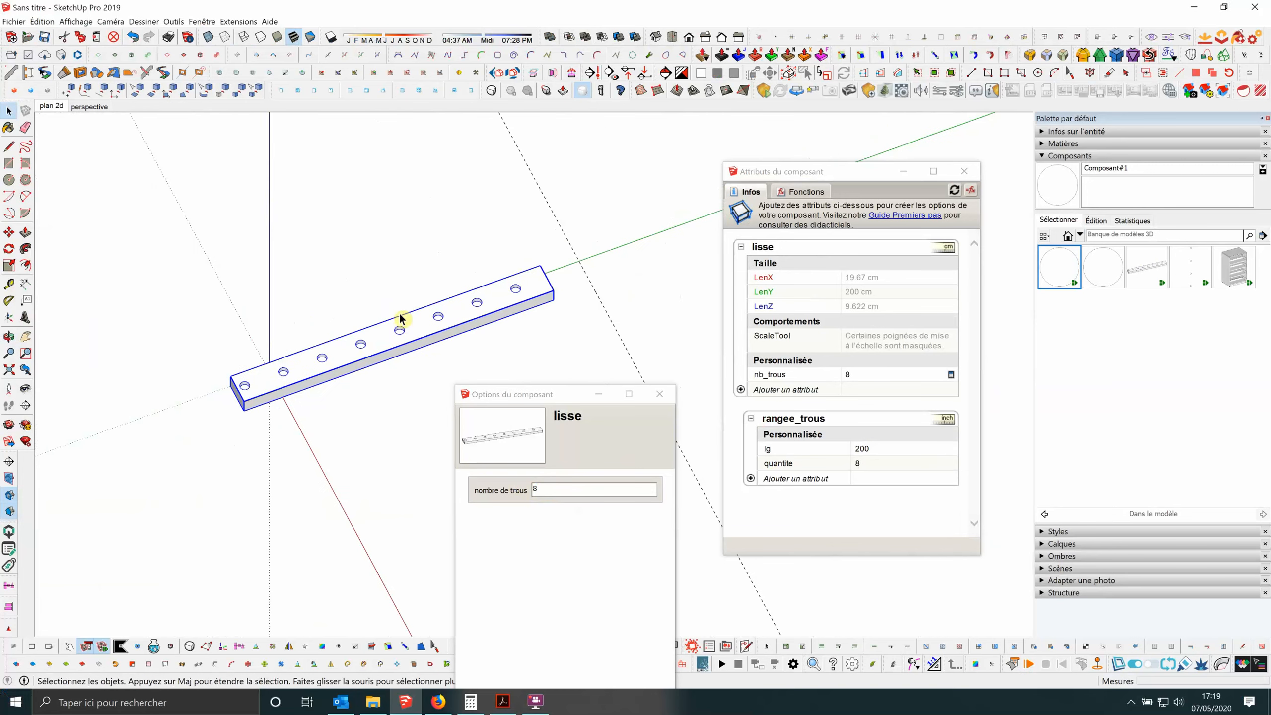
pyautogui.doubleClick(552, 492)
pyautogui.write('6')
pyautogui.press('Return')
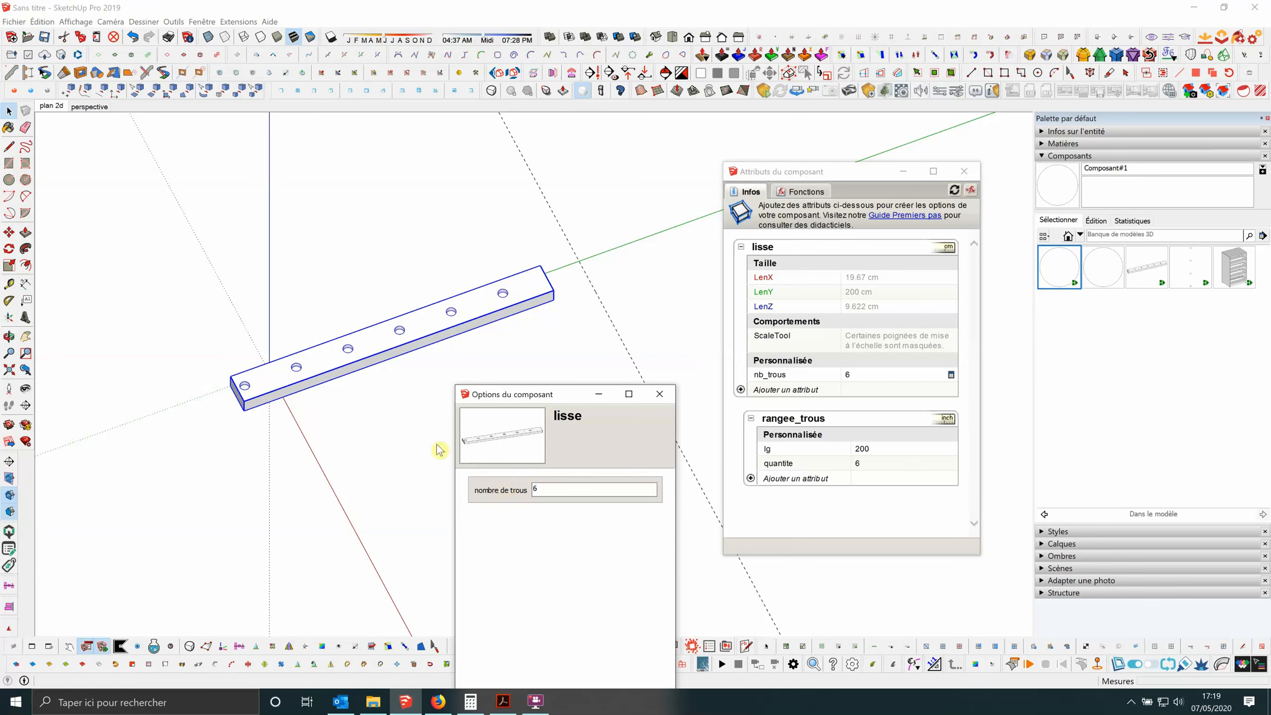
# Examine the spacing of the holes along the beam and their distance from its two ends.
pyautogui.scroll(1, 379, 376)
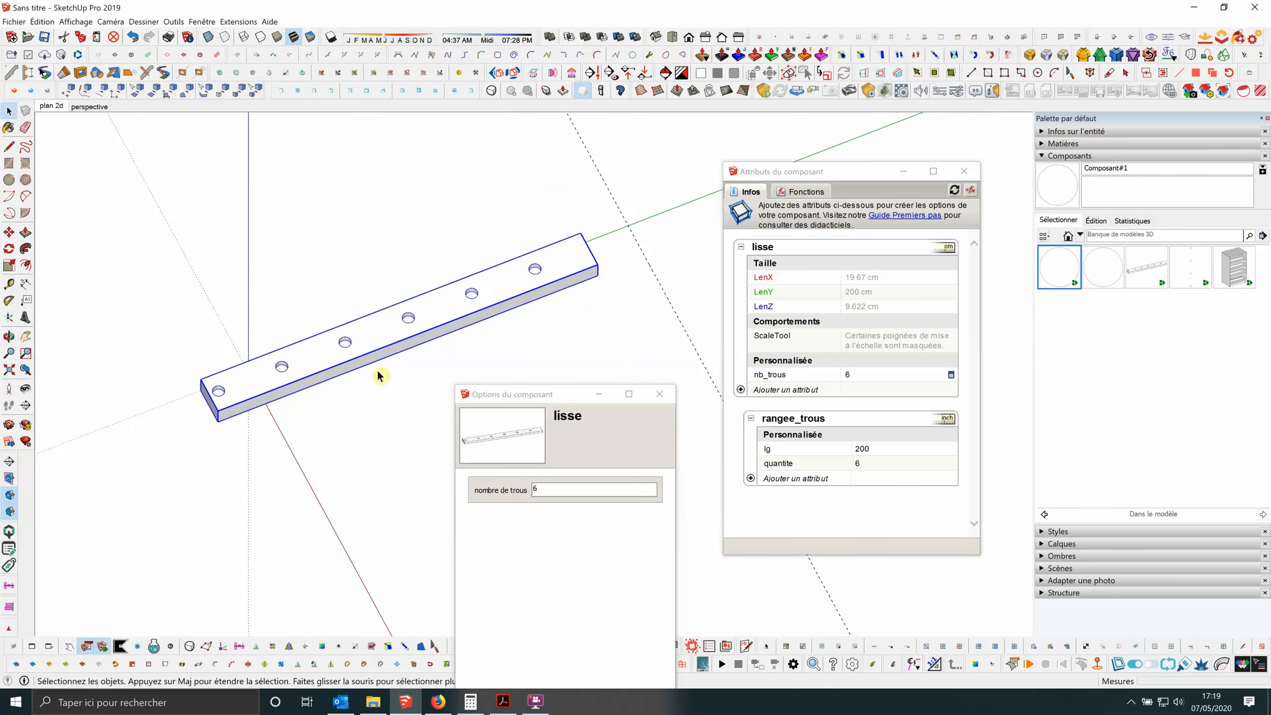
pyautogui.scroll(1, 351, 383)
pyautogui.scroll(-1, 207, 378)
pyautogui.scroll(-1, 210, 376)
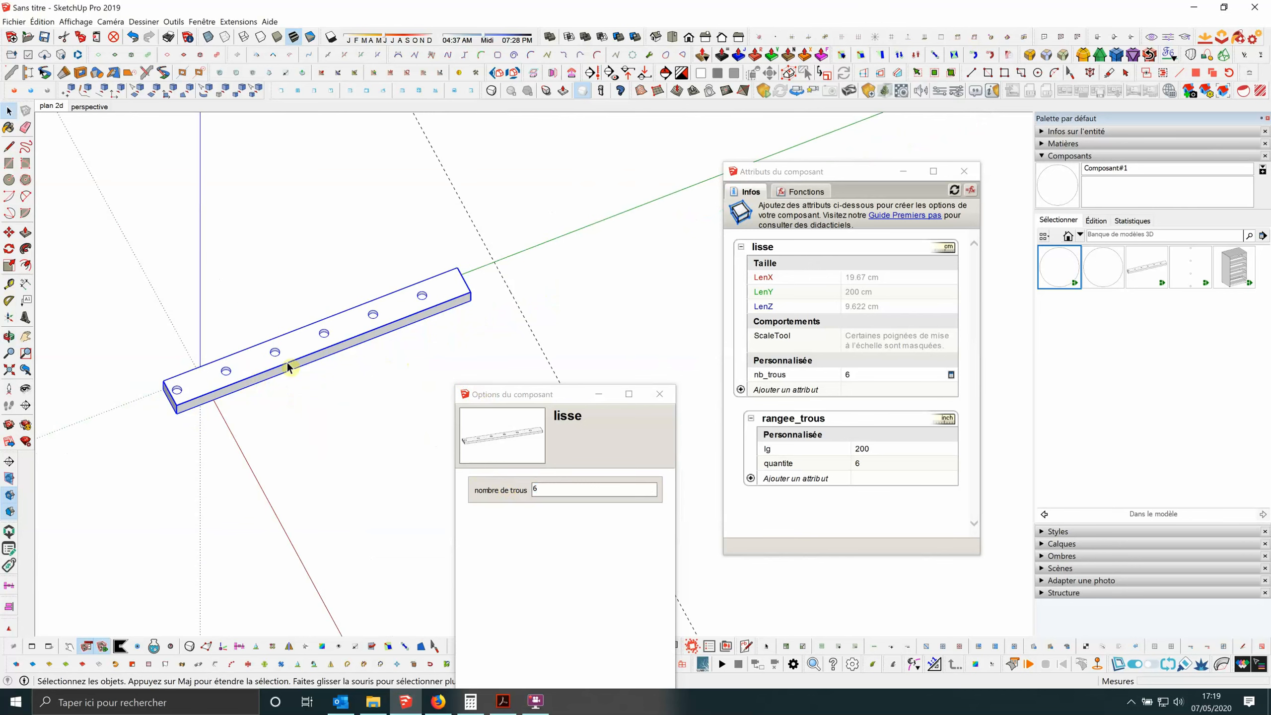
pyautogui.scroll(1, 296, 365)
pyautogui.scroll(1, 320, 344)
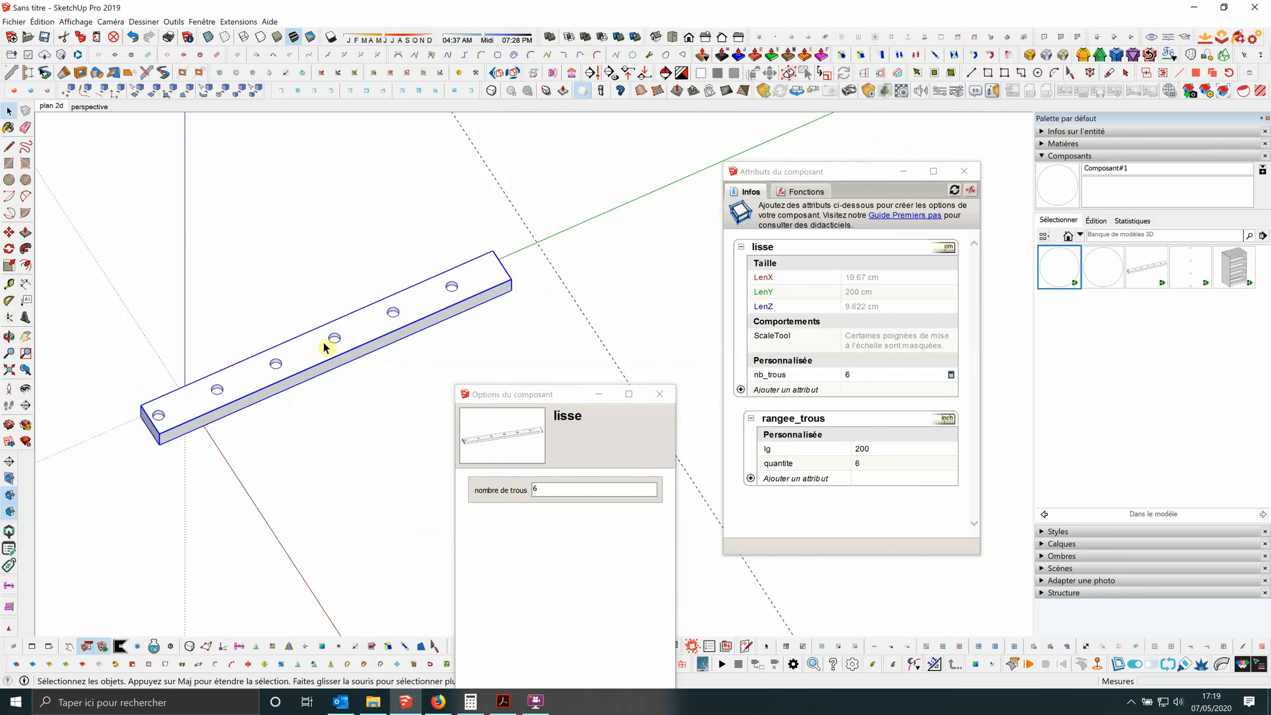
pyautogui.scroll(2, 162, 417)
pyautogui.scroll(-2, 160, 418)
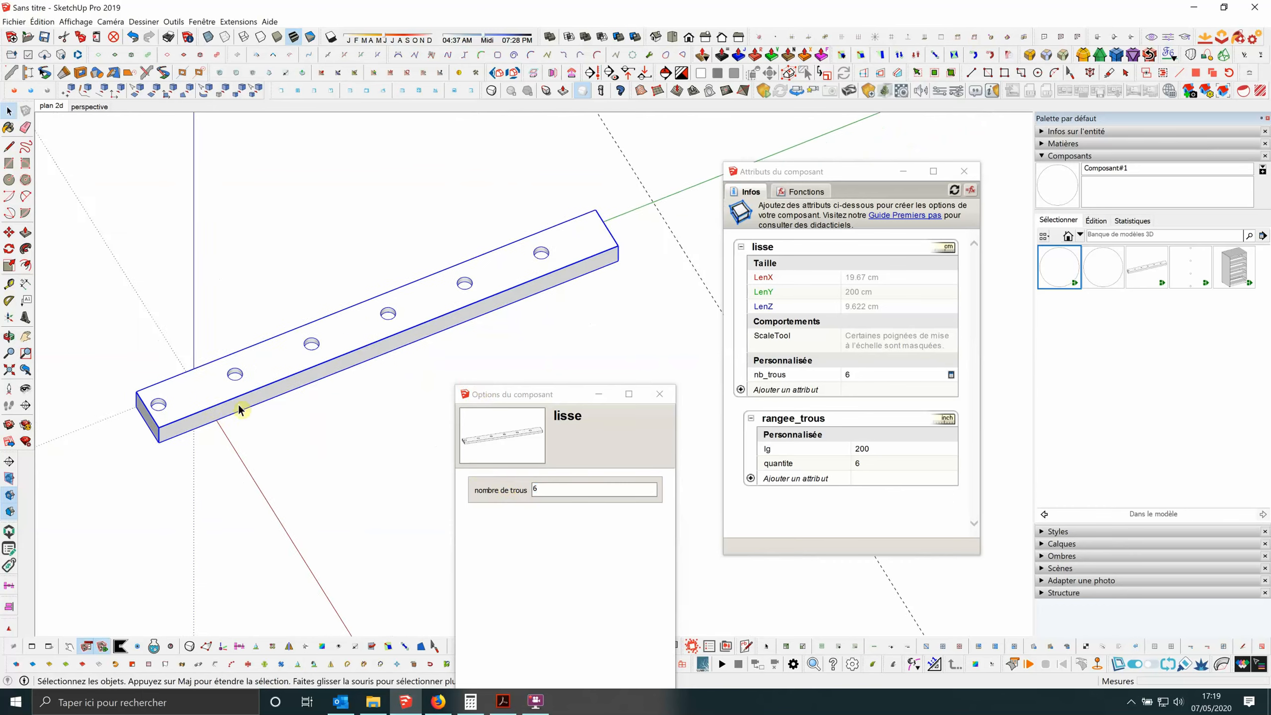
pyautogui.scroll(3, 175, 412)
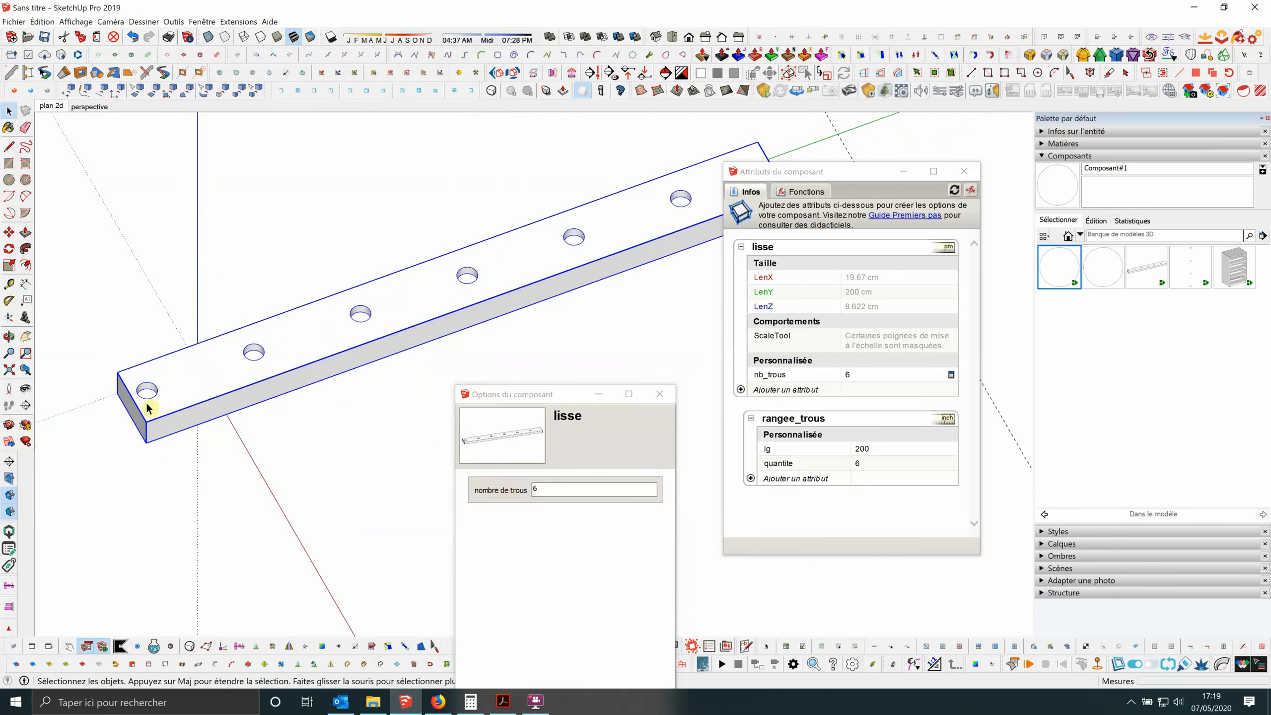
pyautogui.scroll(-1, 154, 396)
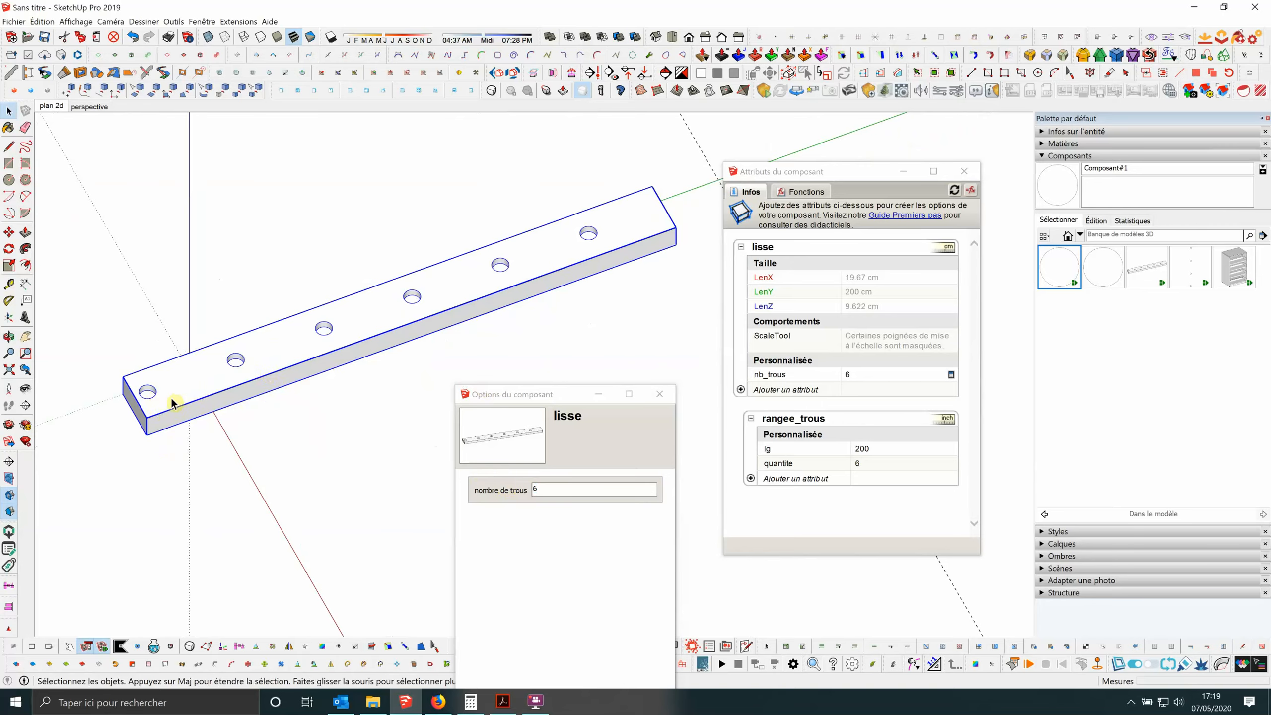
pyautogui.scroll(-1, 185, 395)
pyautogui.scroll(1, 159, 398)
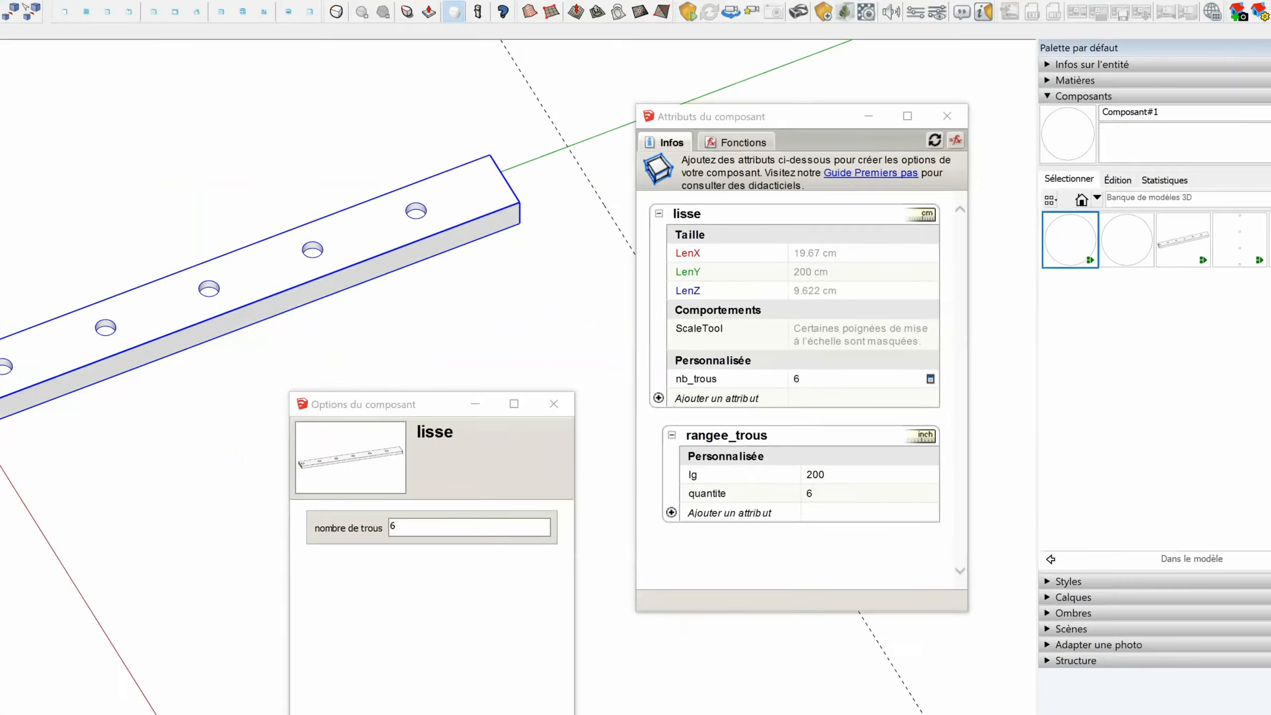
# Inside lisse, select rangee_trous and set its nested trou's X position to the formula =5.
pyautogui.doubleClick(159, 398)
pyautogui.click(160, 398)
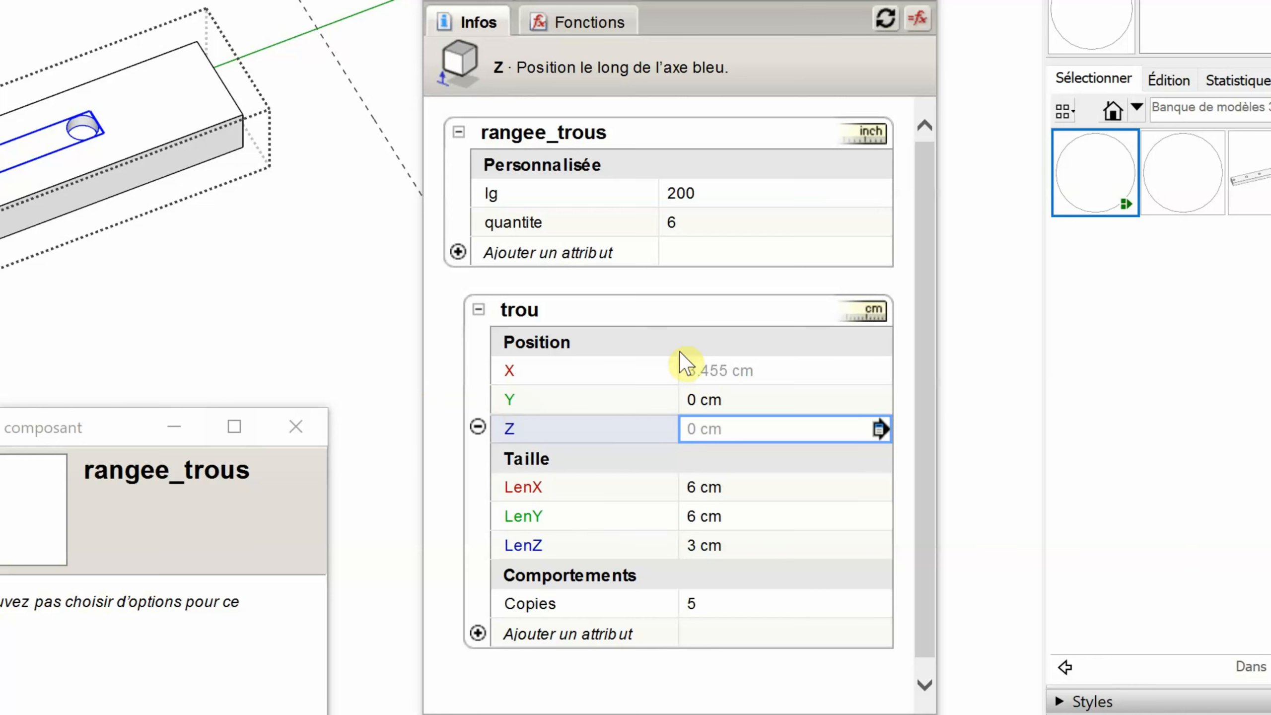
pyautogui.click(786, 373)
pyautogui.click(812, 376)
pyautogui.click(588, 360)
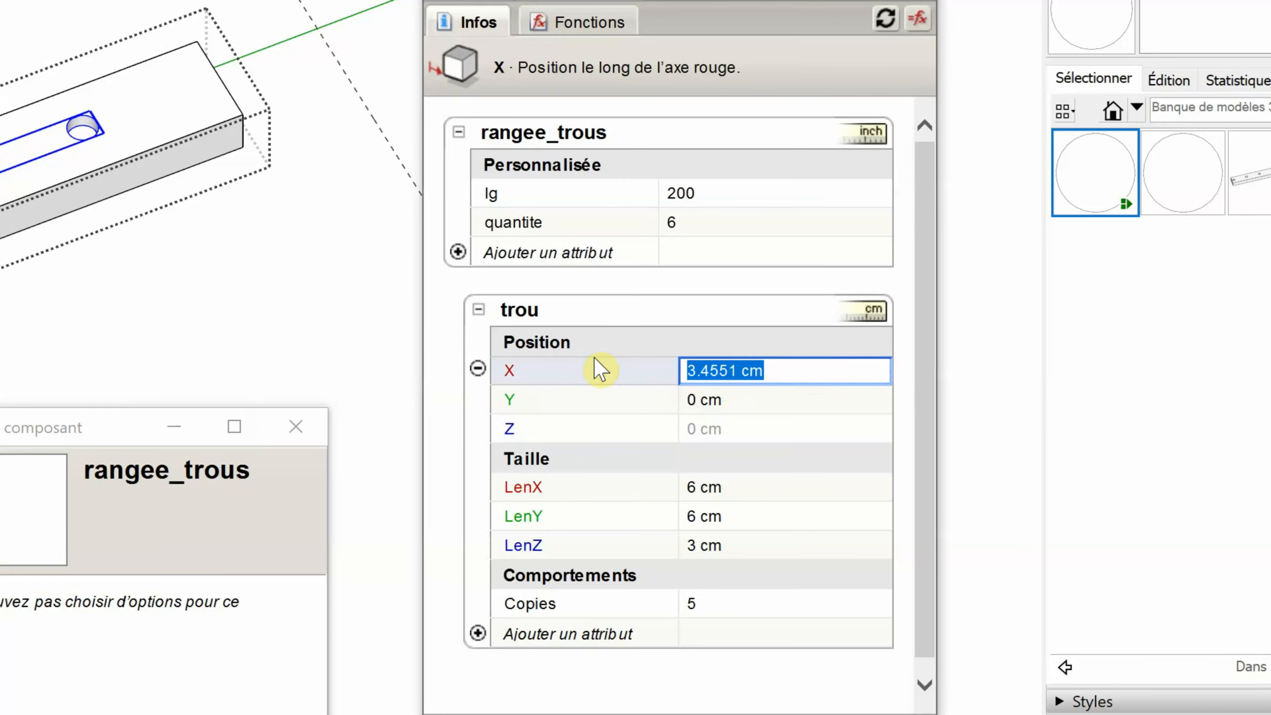
pyautogui.write('=5')
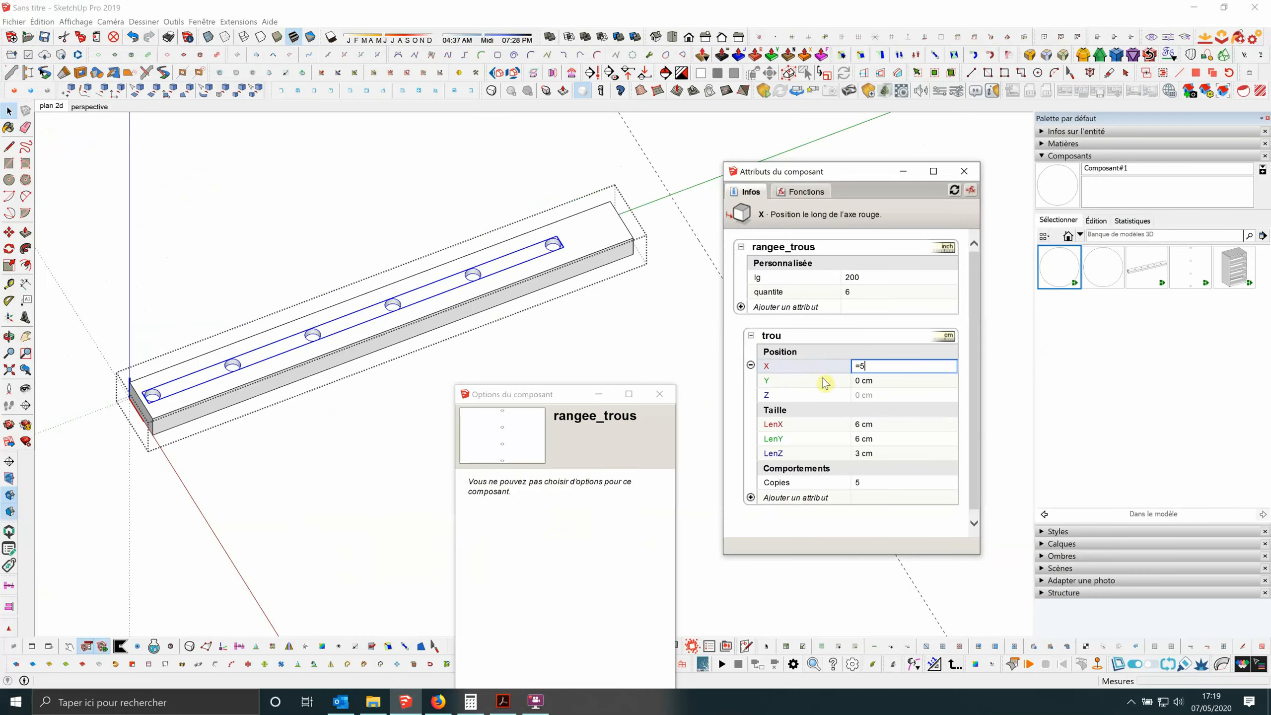
pyautogui.click(825, 385)
pyautogui.write('=copy*rangee_trous!lg/rangee_trous!quantite')
pyautogui.moveTo(592, 354); pyautogui.dragTo(583, 357, button='middle')
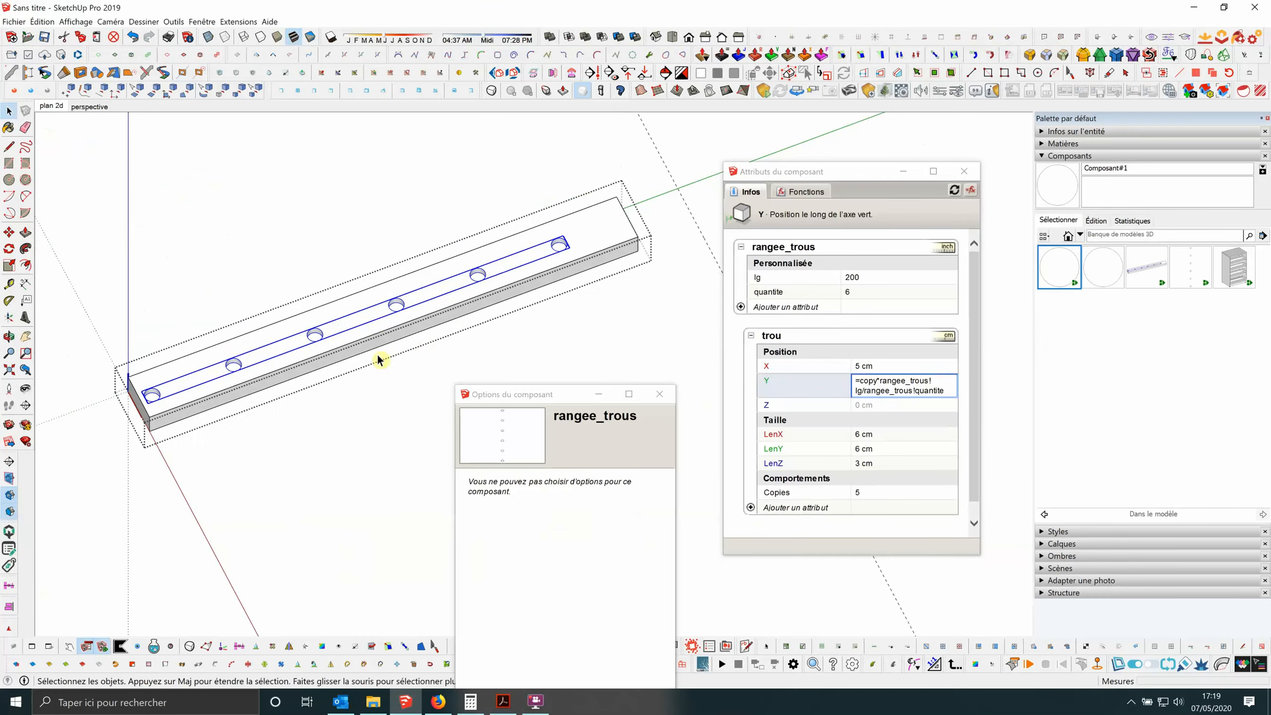
# Add a 5 cm offset to trou's Y position, making its formula =copy*rangee_trous!lg/rangee_trous!quantite+5.
pyautogui.moveTo(382, 390); pyautogui.dragTo(429, 361, button='middle')
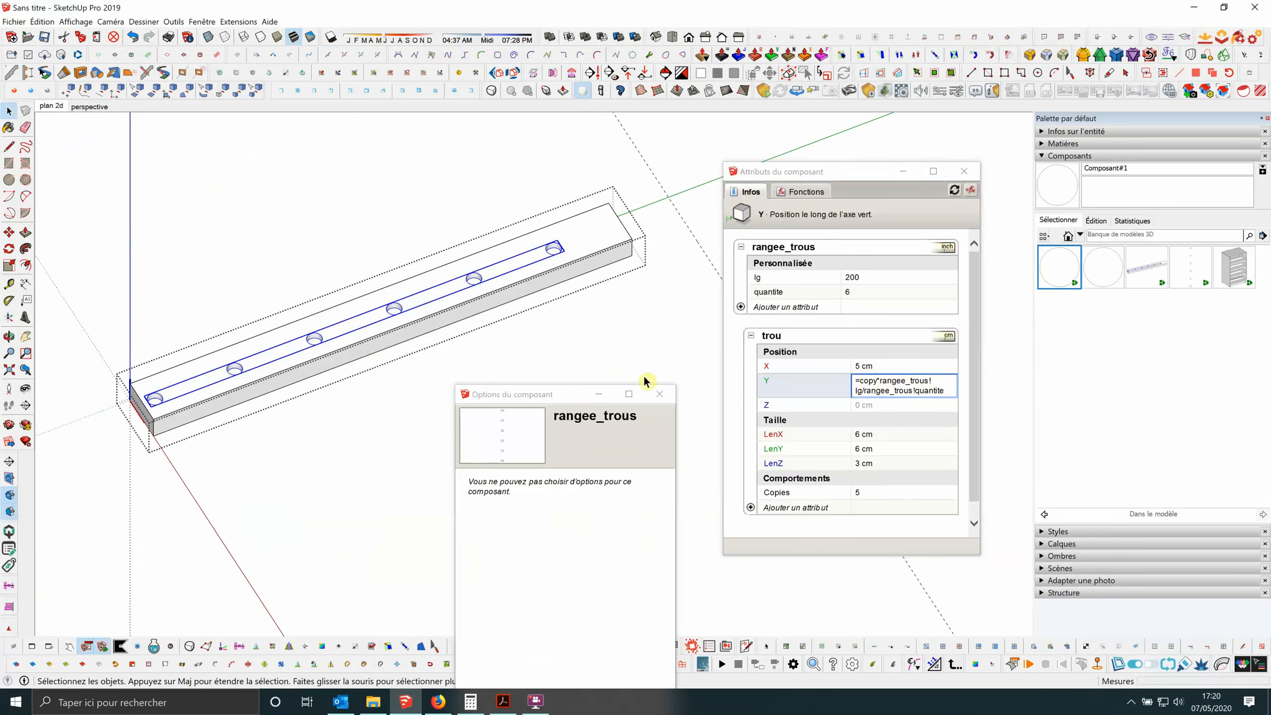
pyautogui.click(943, 386)
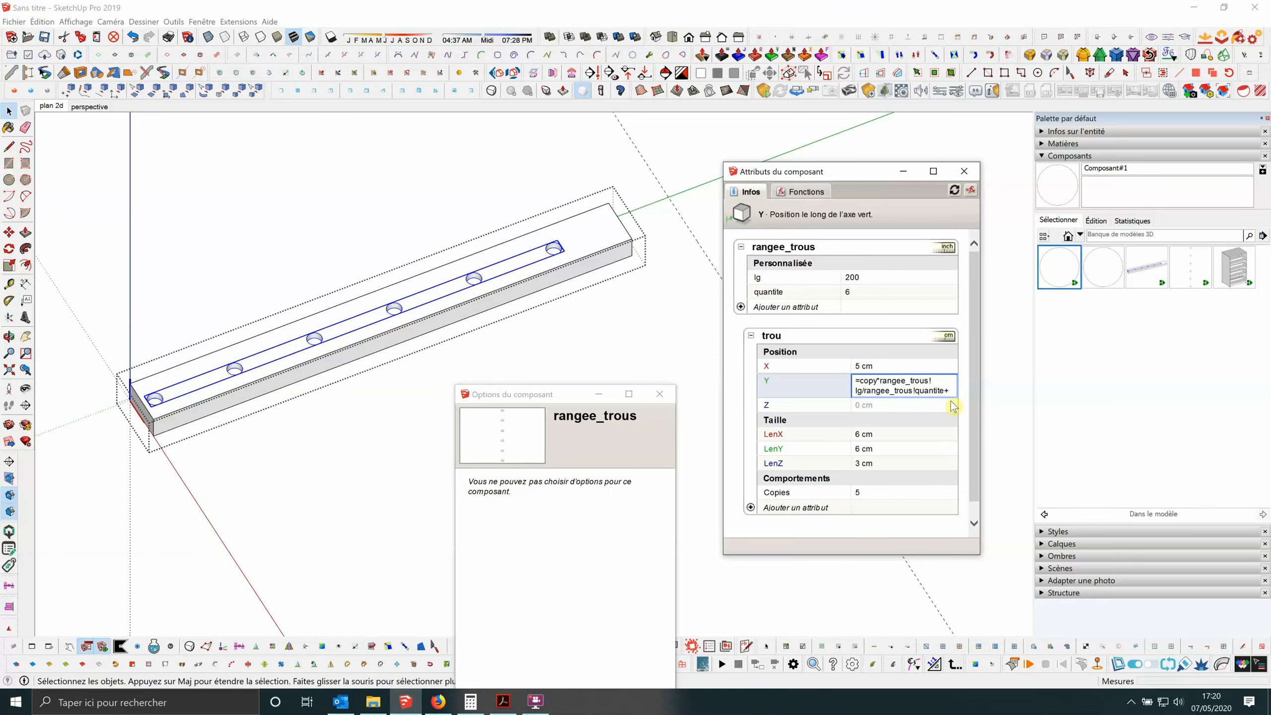
pyautogui.write('+5')
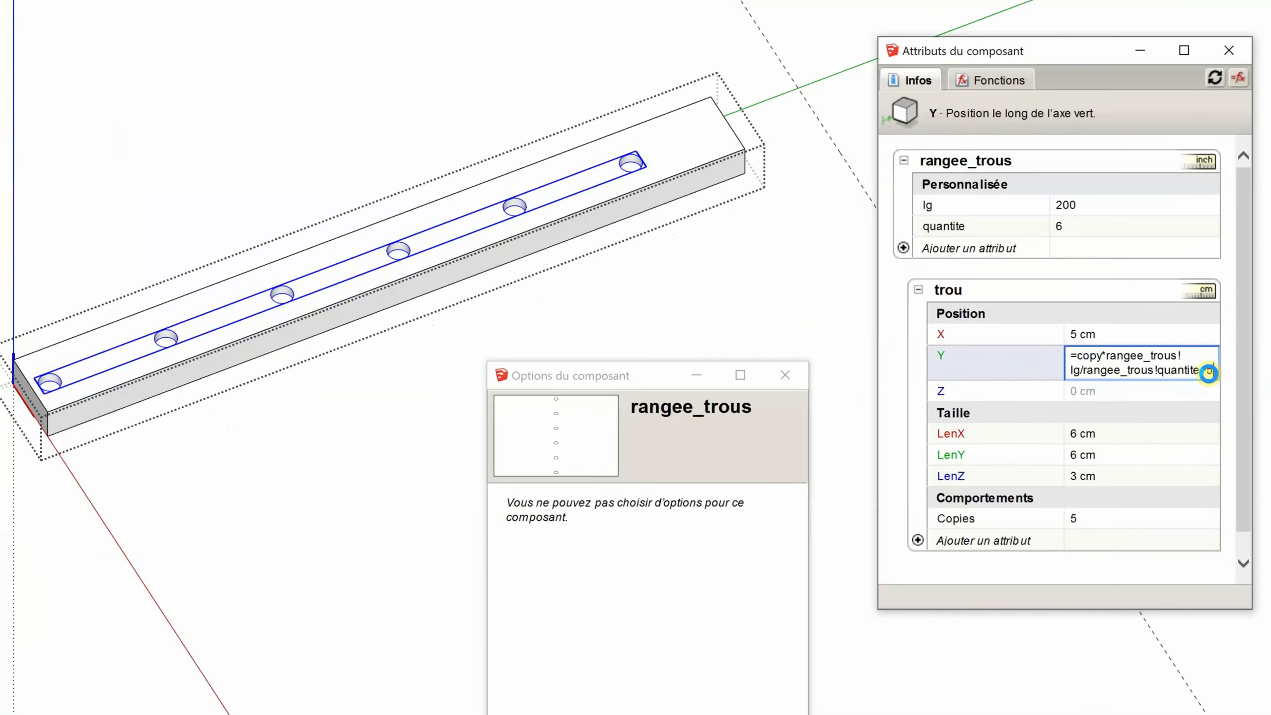
pyautogui.press('Tab')
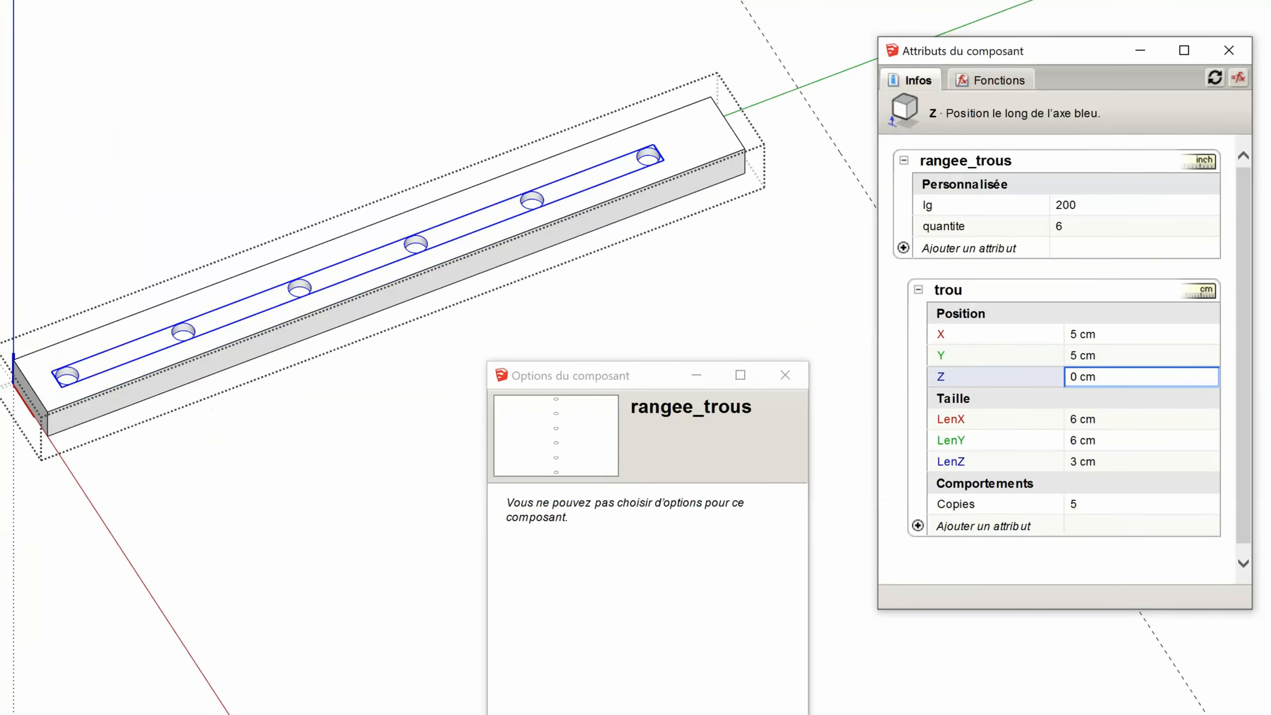
# Add the X, Y and Z position attributes to rangee_trous and switch its units to centimetres.
pyautogui.scroll(5, 56, 335)
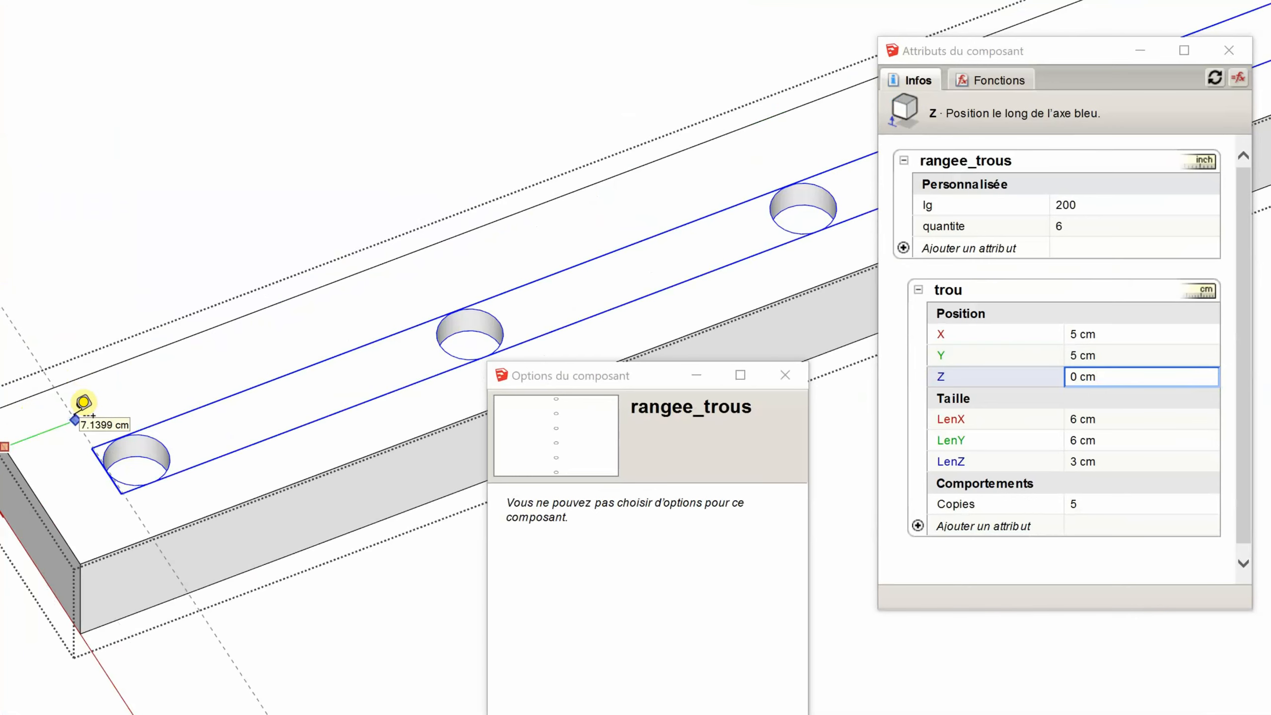
pyautogui.scroll(-3, 119, 255)
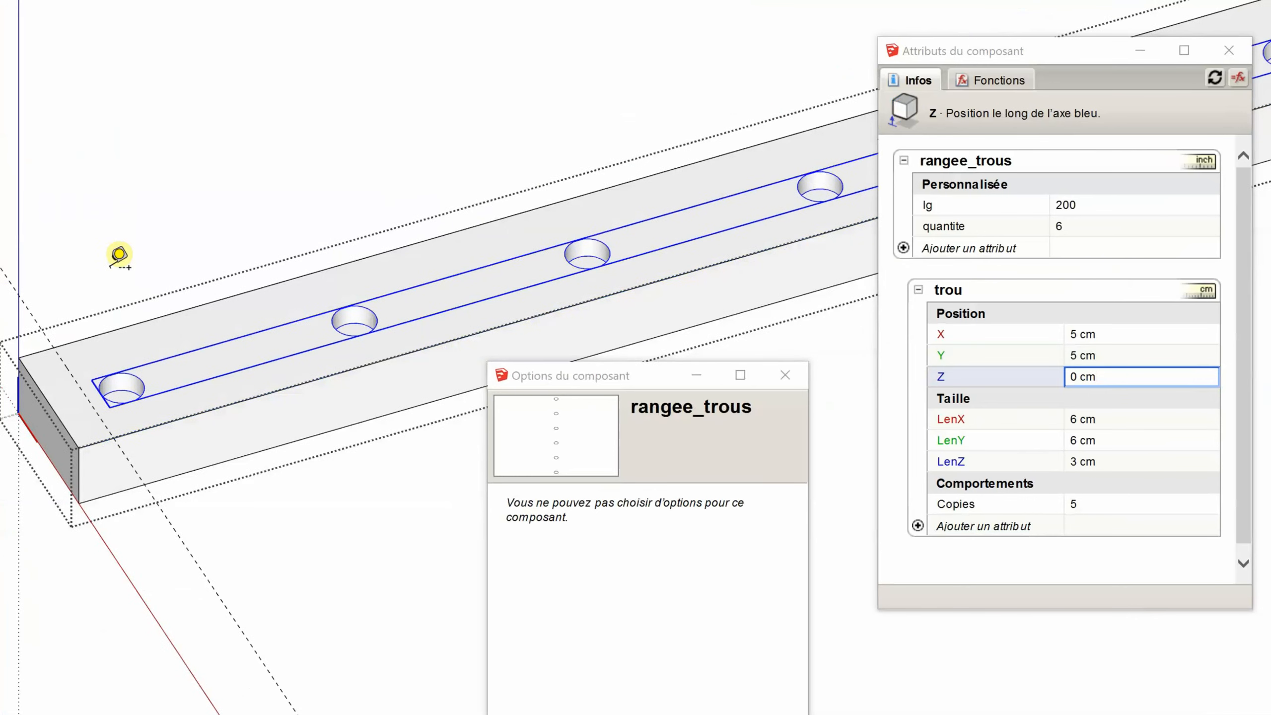
pyautogui.scroll(-3, 158, 350)
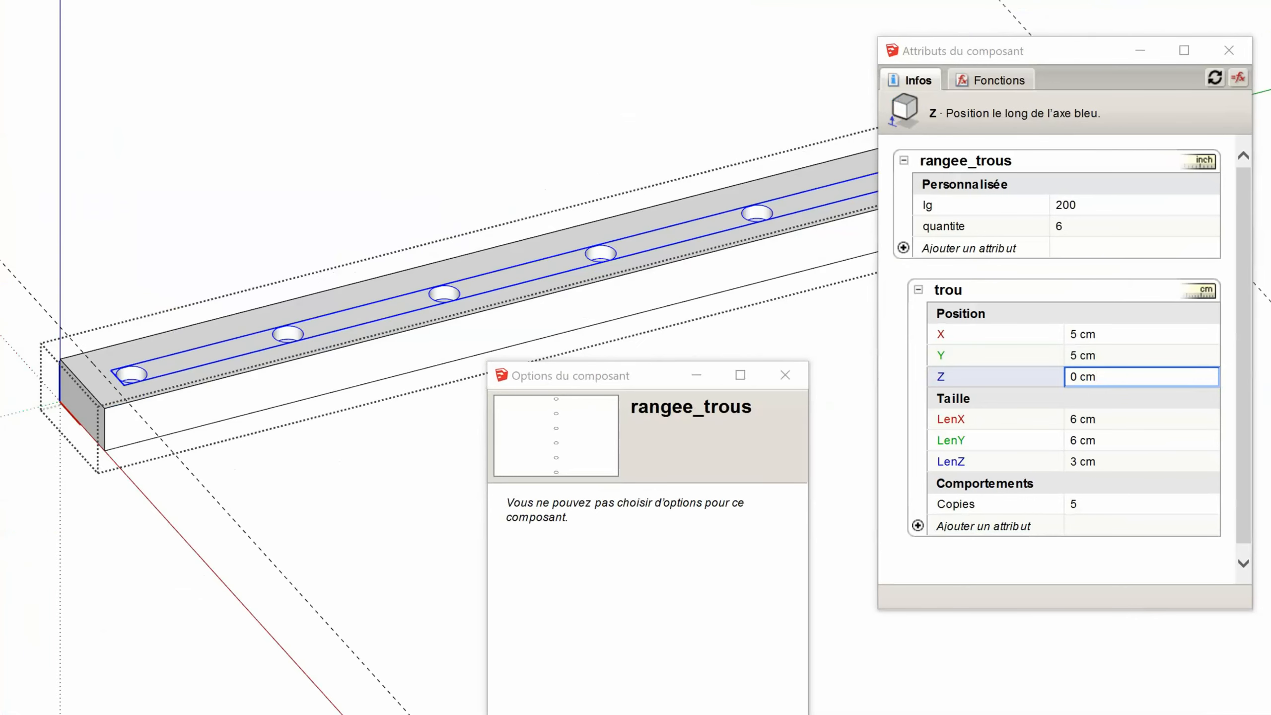
pyautogui.scroll(3, 119, 358)
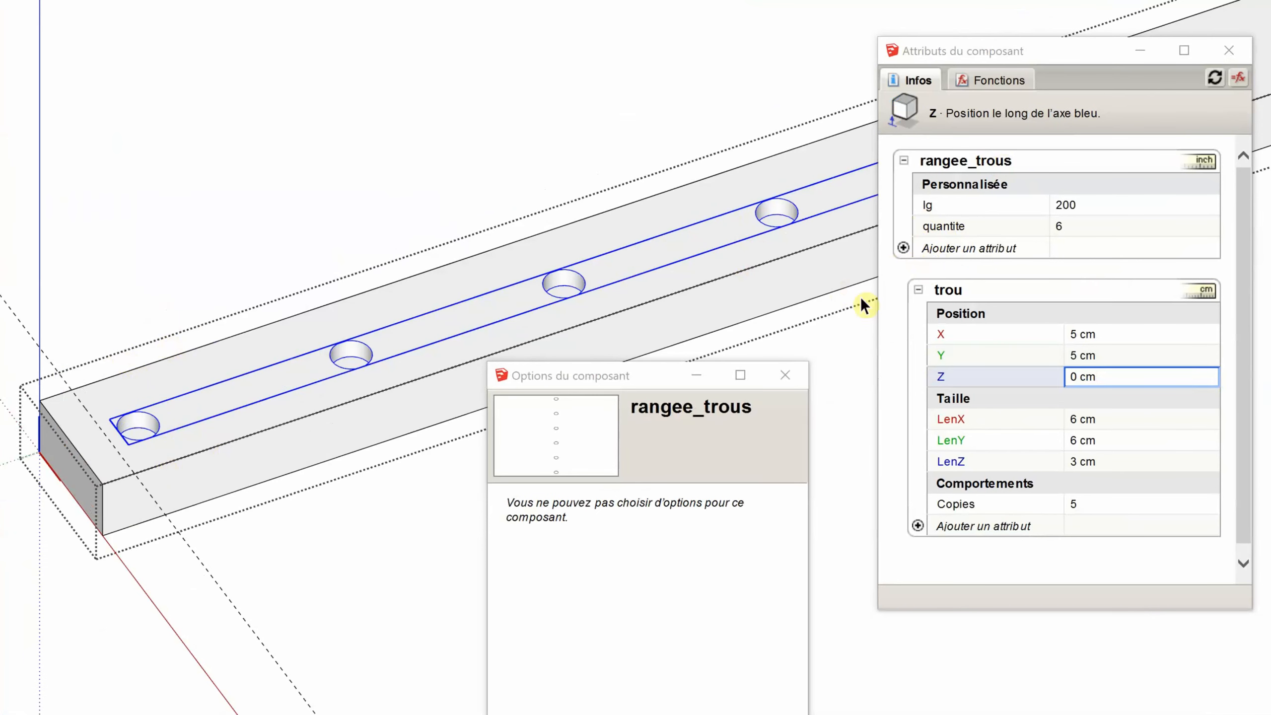
pyautogui.click(903, 247)
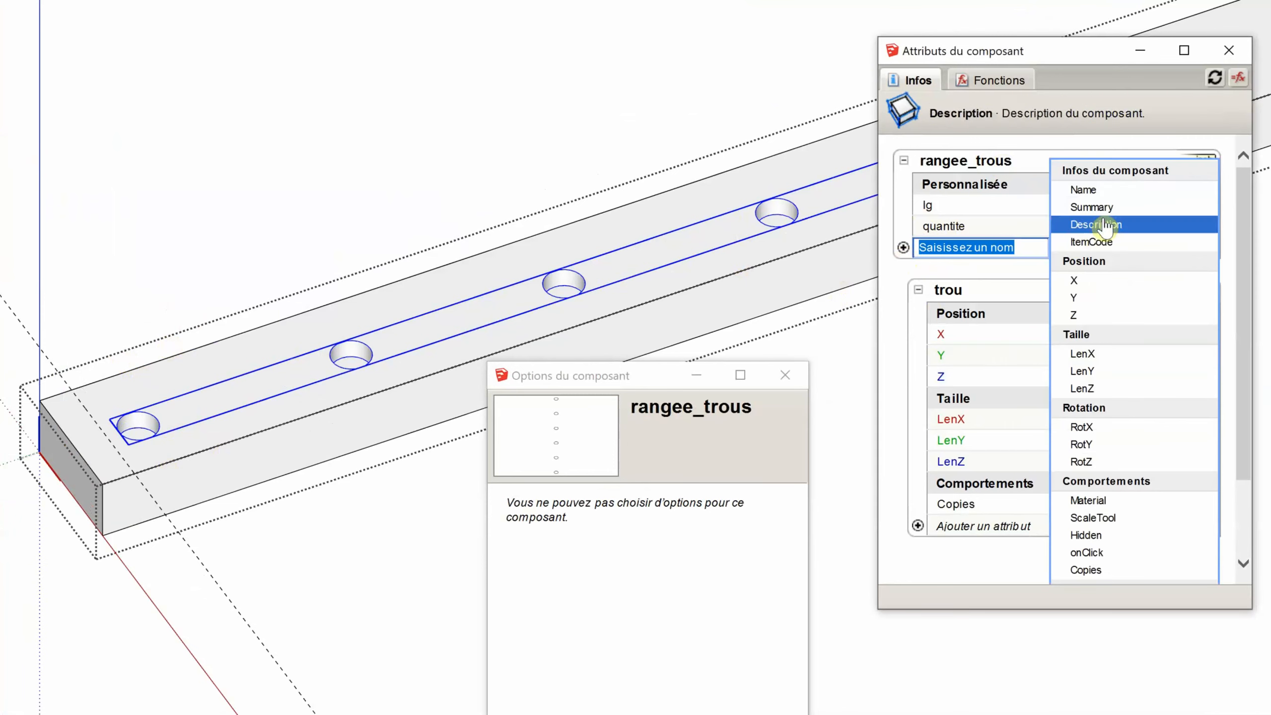
pyautogui.click(1095, 255)
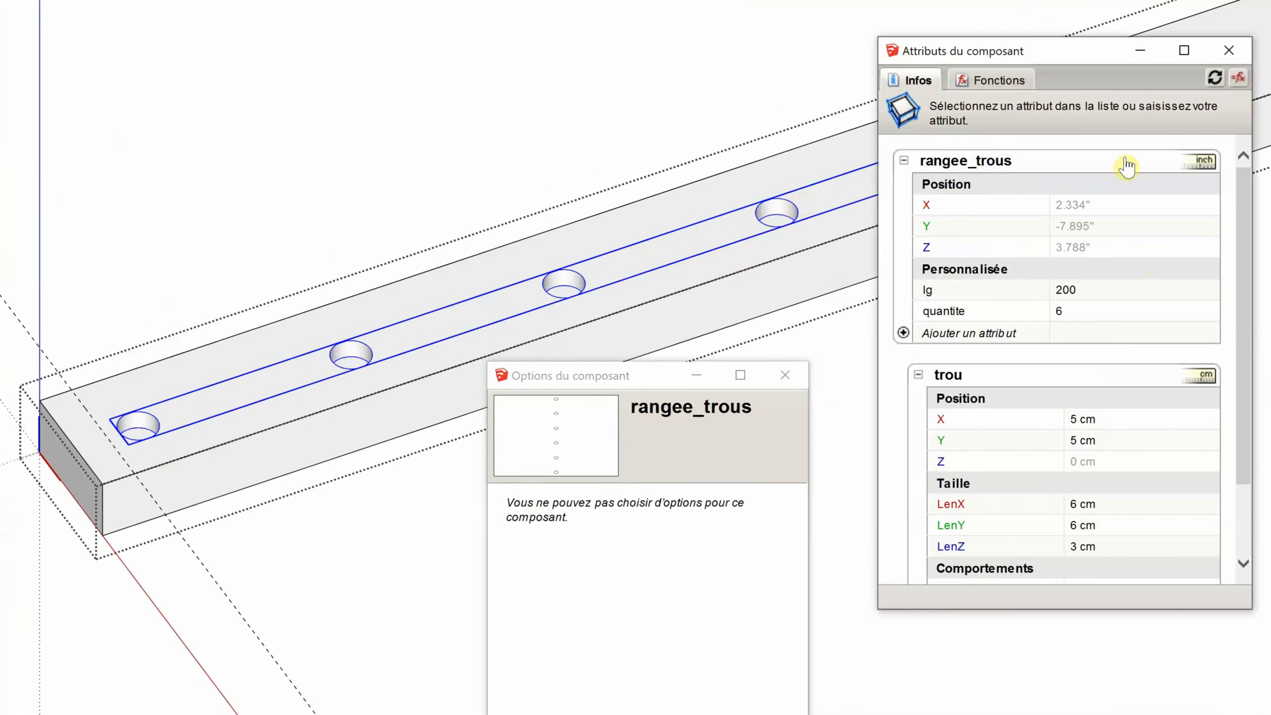
pyautogui.click(1209, 170)
pyautogui.click(1132, 385)
pyautogui.scroll(-2, 341, 216)
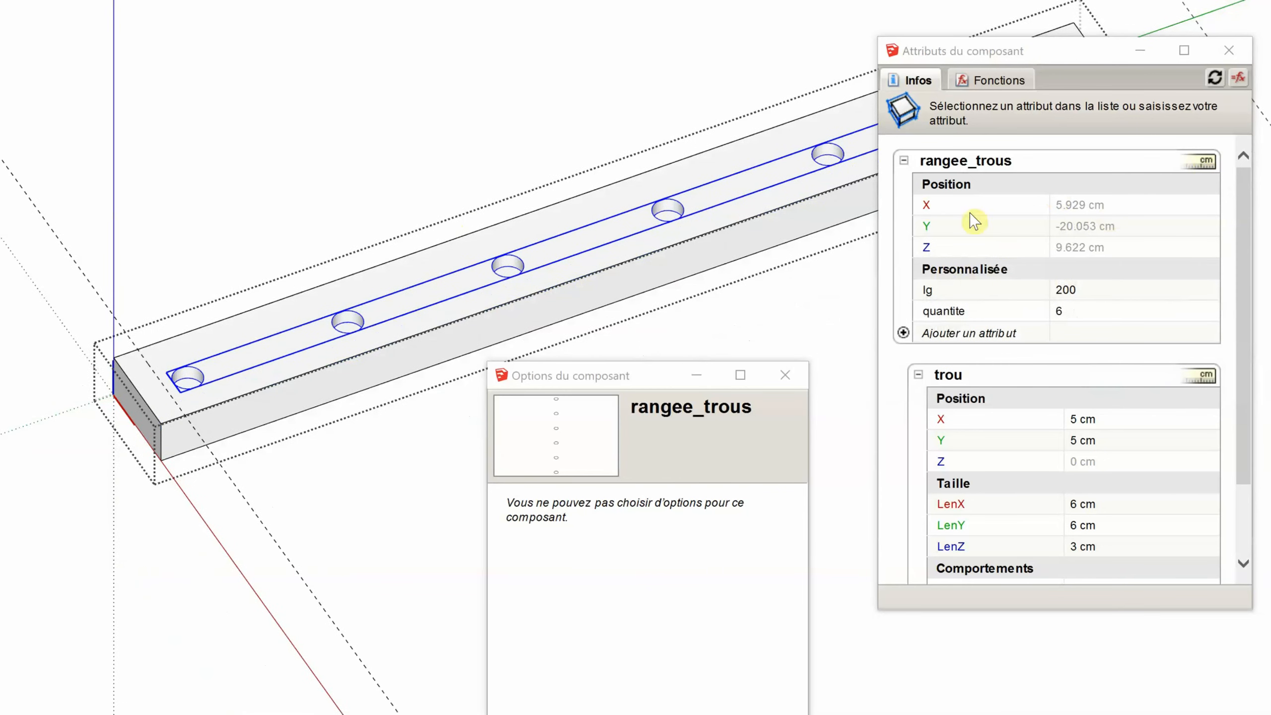
# Set the X and Y positions of rangee_trous to the formula =0.
pyautogui.click(1107, 204)
pyautogui.moveTo(1065, 205); pyautogui.dragTo(1132, 207)
pyautogui.moveTo(1008, 205); pyautogui.dragTo(973, 217)
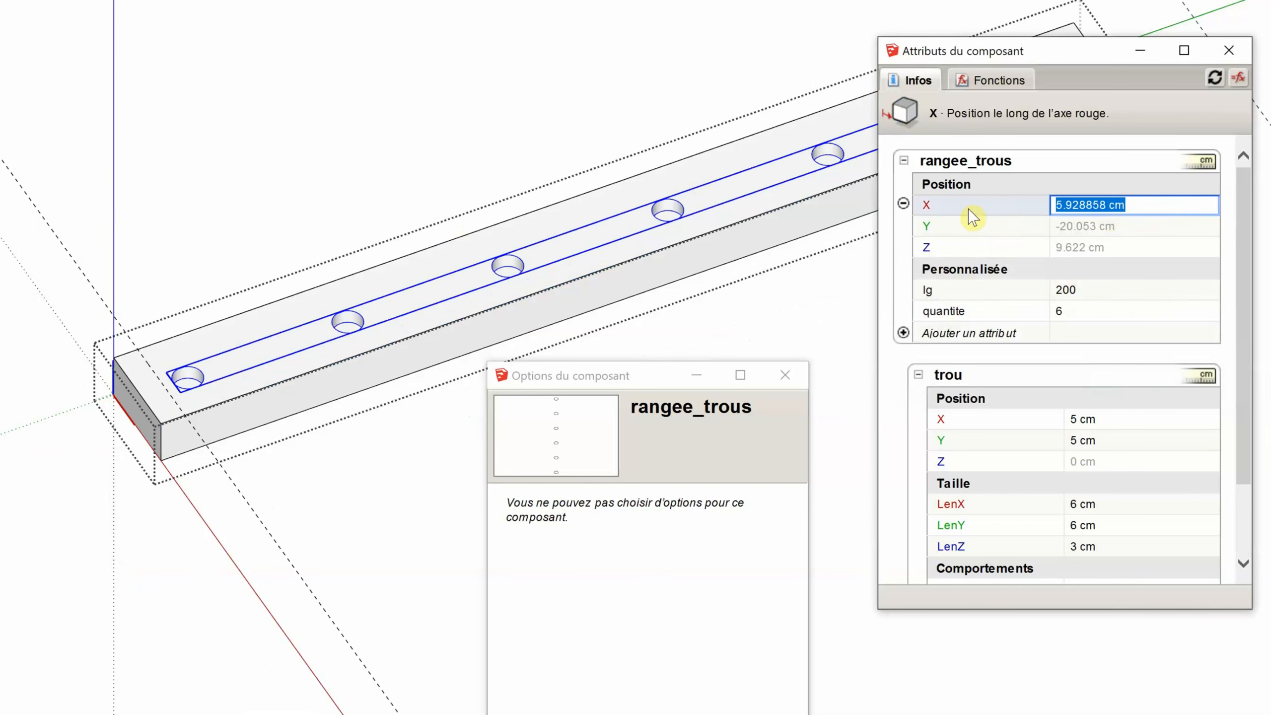
pyautogui.write('=0')
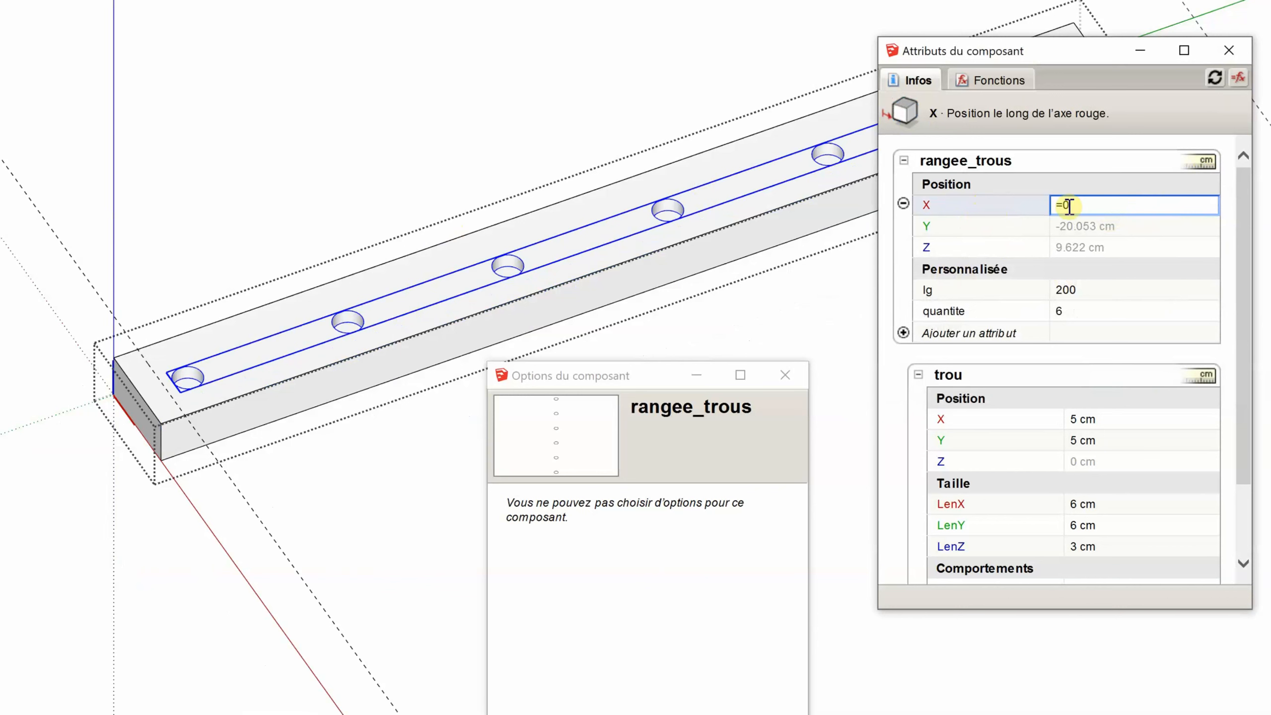
pyautogui.click(1138, 226)
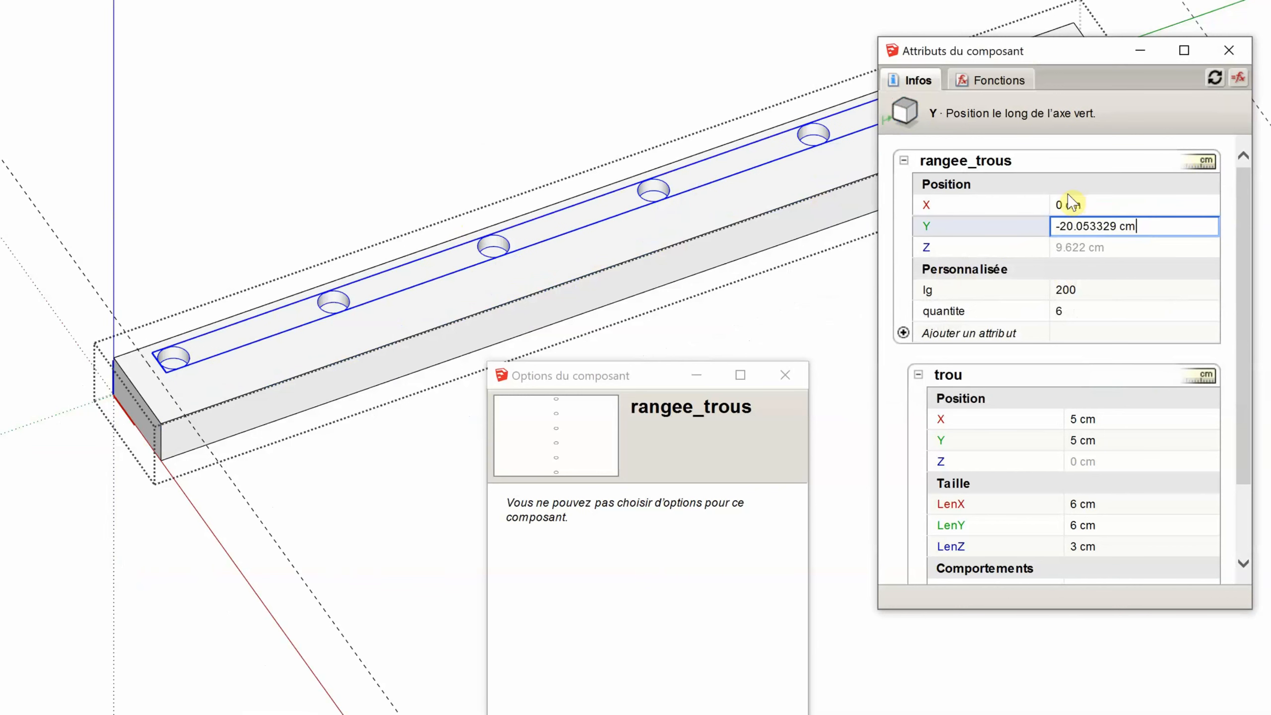
pyautogui.moveTo(1169, 226); pyautogui.dragTo(988, 223)
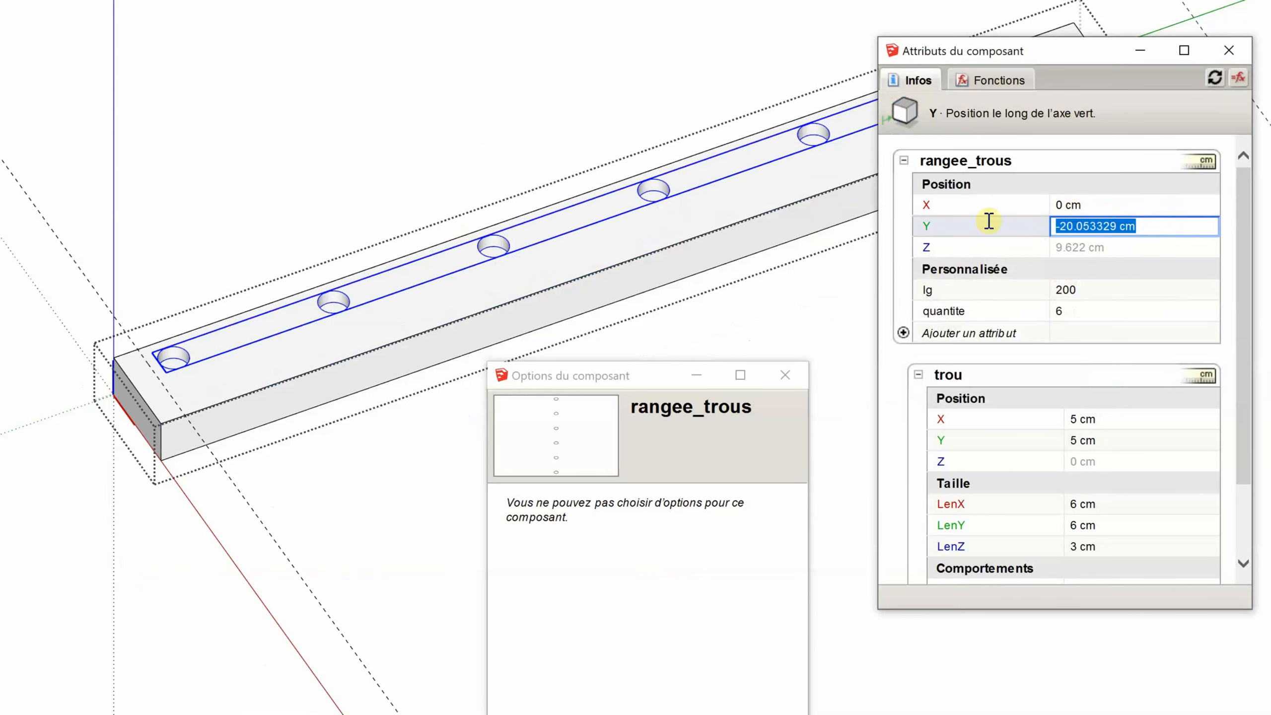
pyautogui.write('=0')
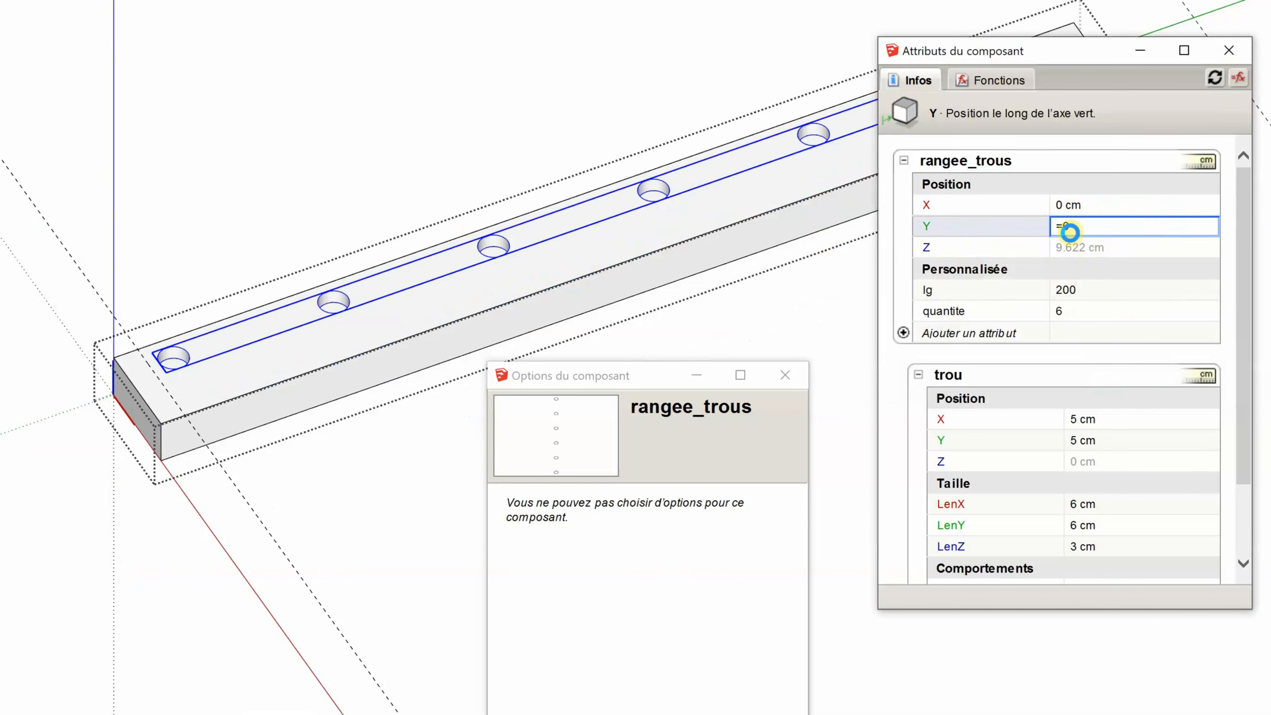
pyautogui.click(1069, 244)
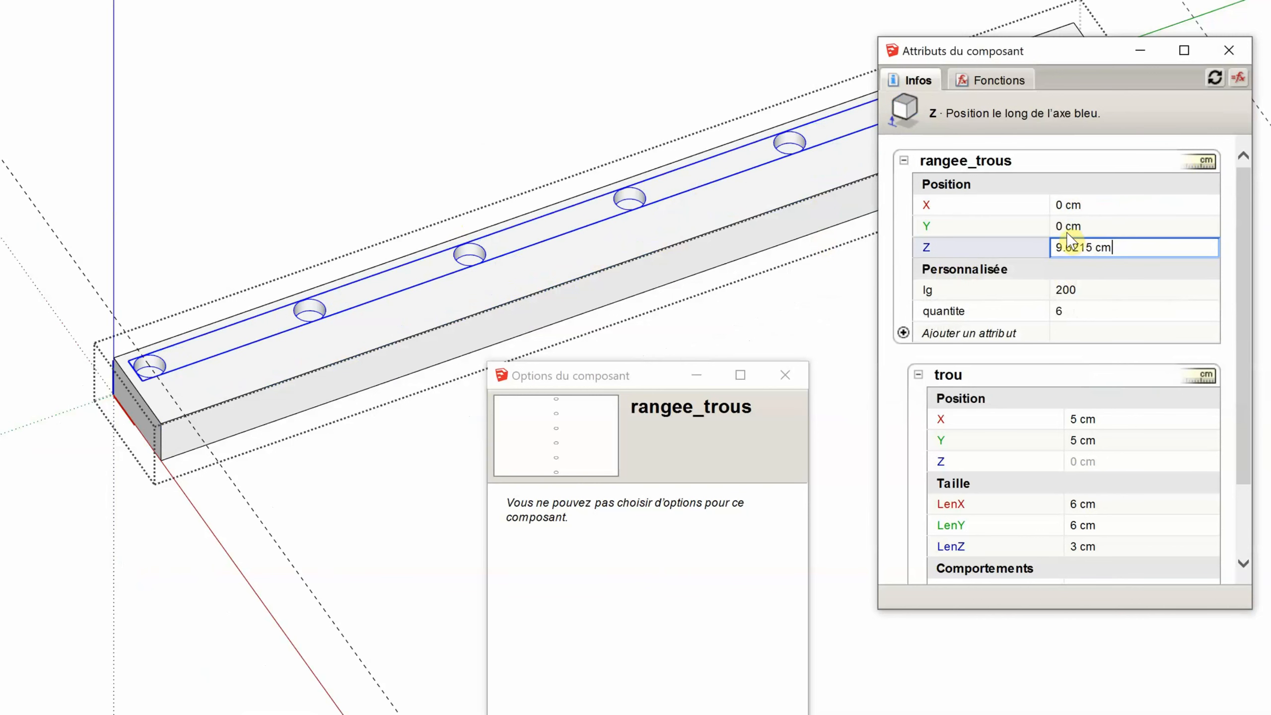
# Measure the distance from the beam's near end edge to the guide through the first hole.
pyautogui.scroll(5, 150, 398)
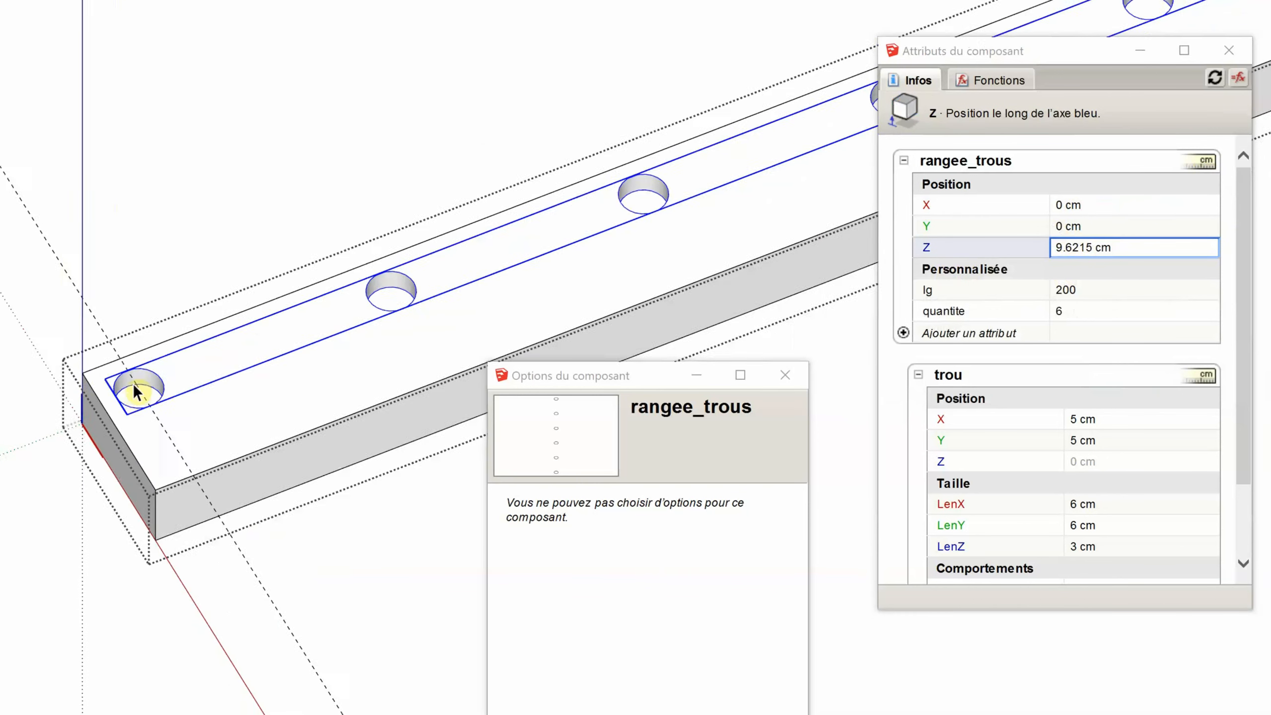
pyautogui.scroll(5, 136, 369)
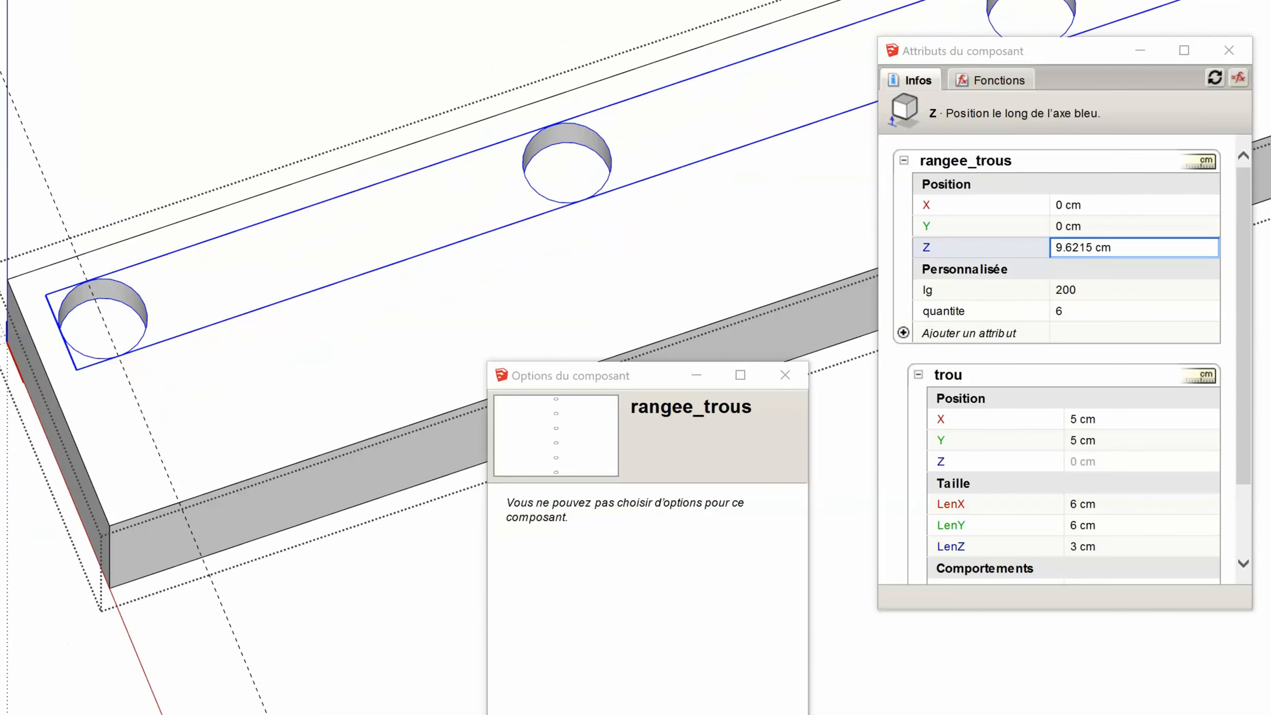
pyautogui.scroll(3, 122, 425)
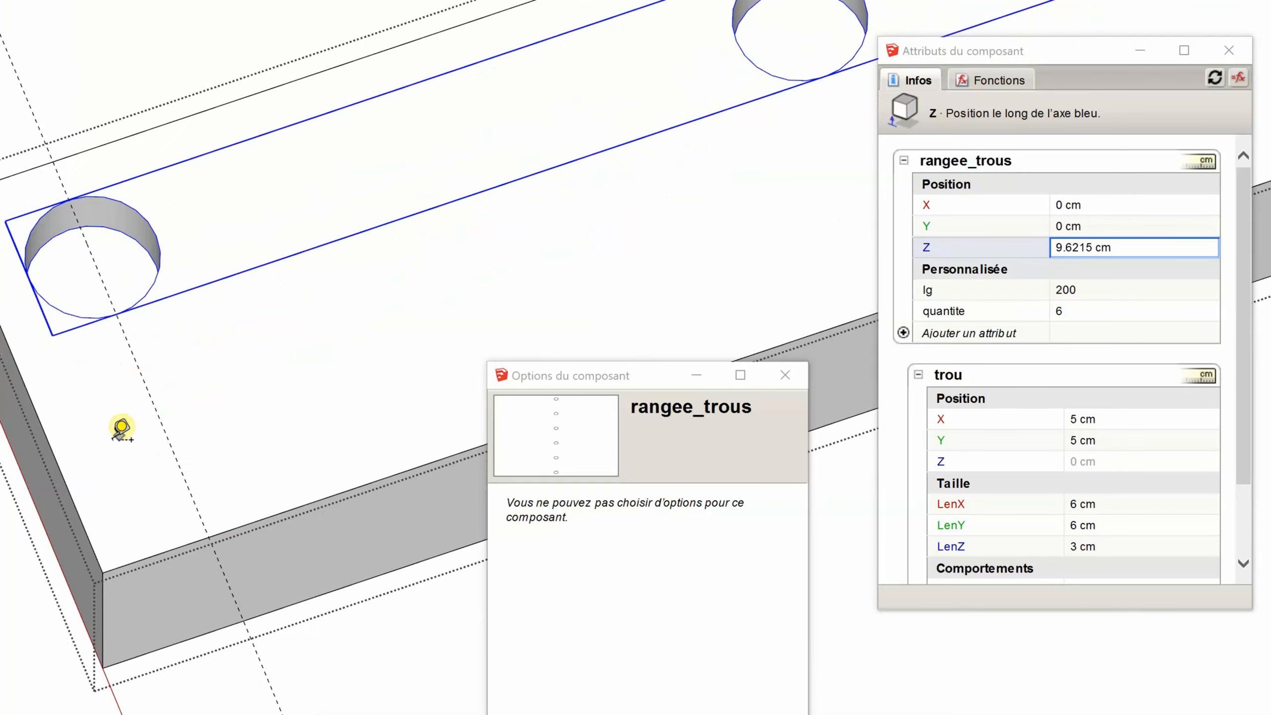
pyautogui.click(57, 461)
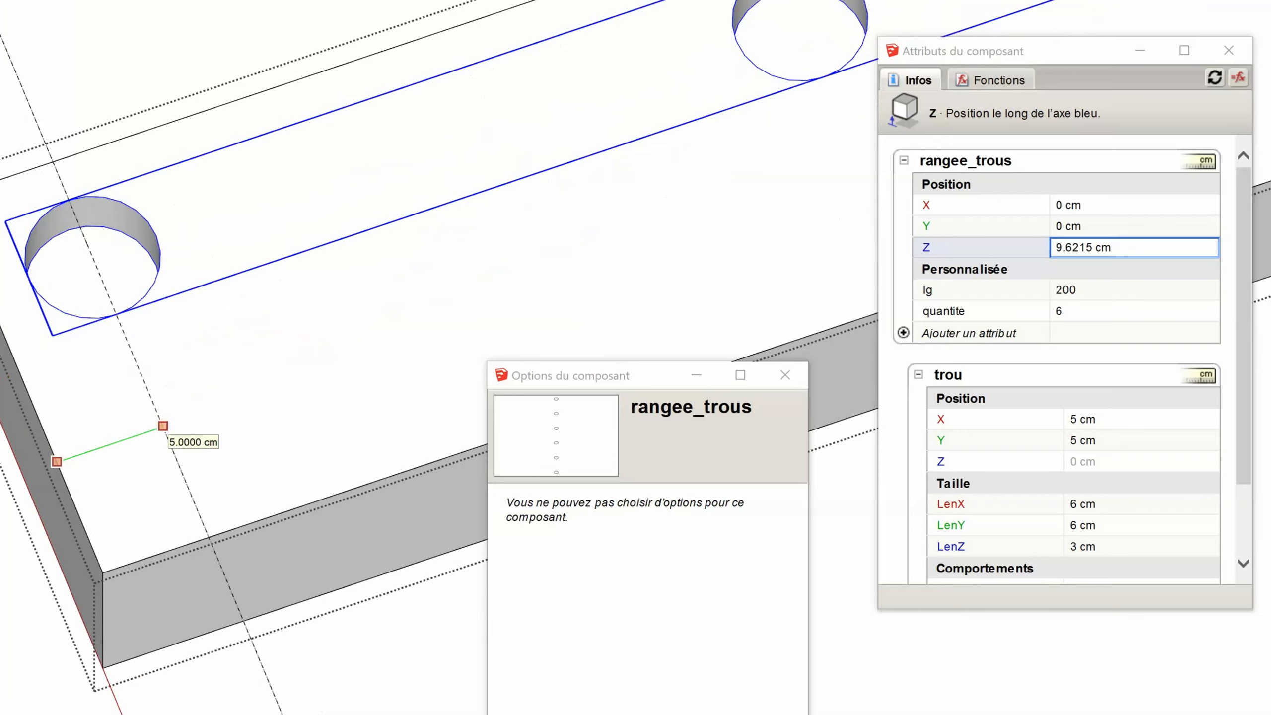
pyautogui.press('space')
pyautogui.scroll(-6, 57, 374)
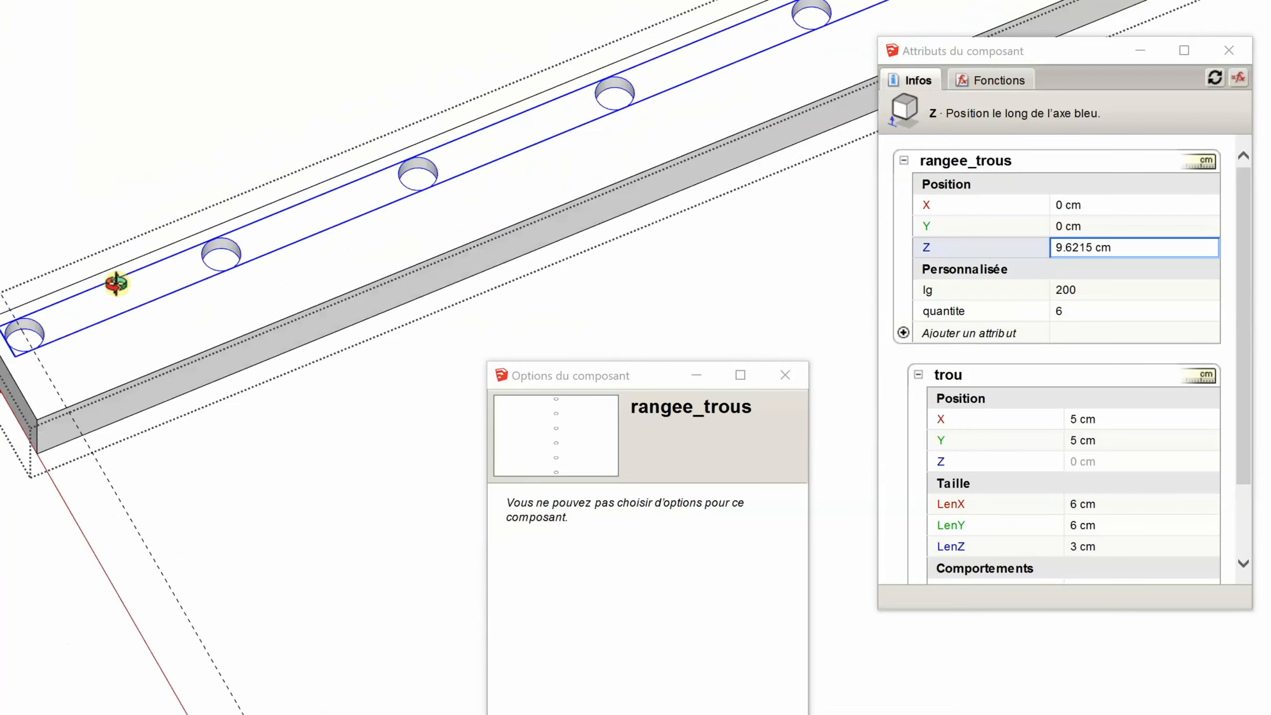
pyautogui.moveTo(197, 346); pyautogui.dragTo(131, 333, button='middle')
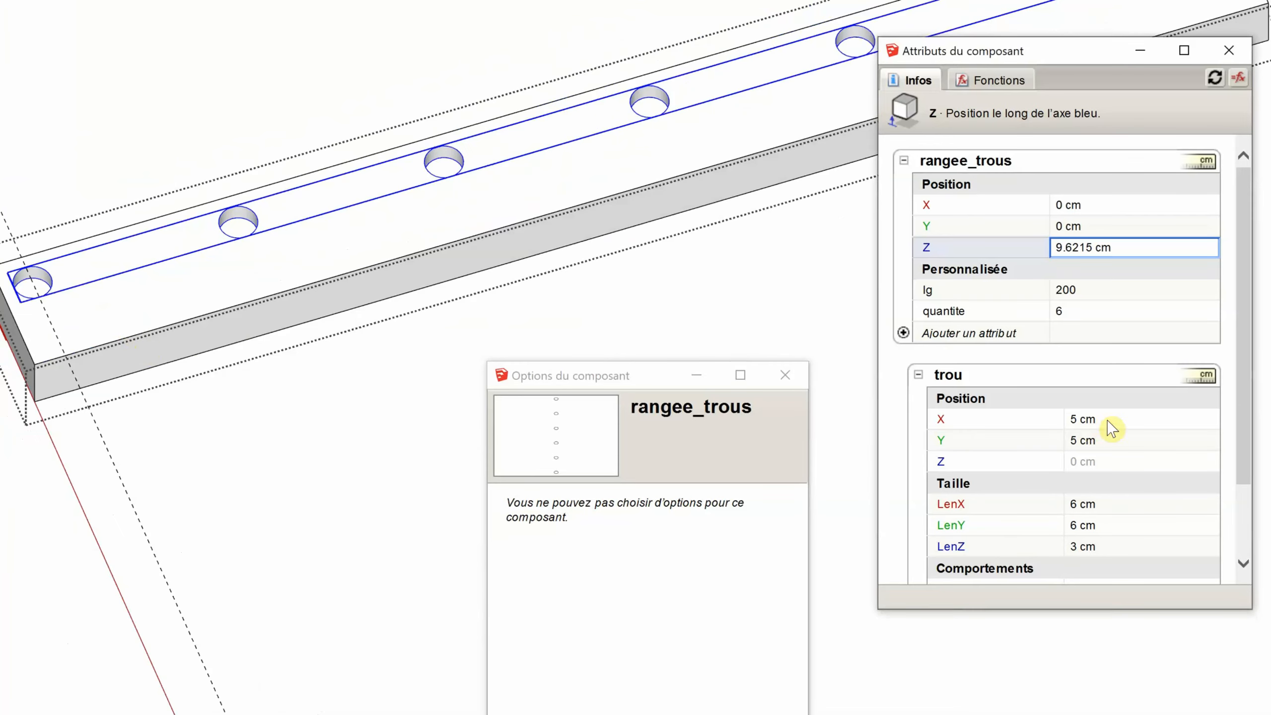
# Set trou's X position to =10 and raise the offset in its Y formula to +10.
pyautogui.click(1125, 420)
pyautogui.doubleClick(1081, 420)
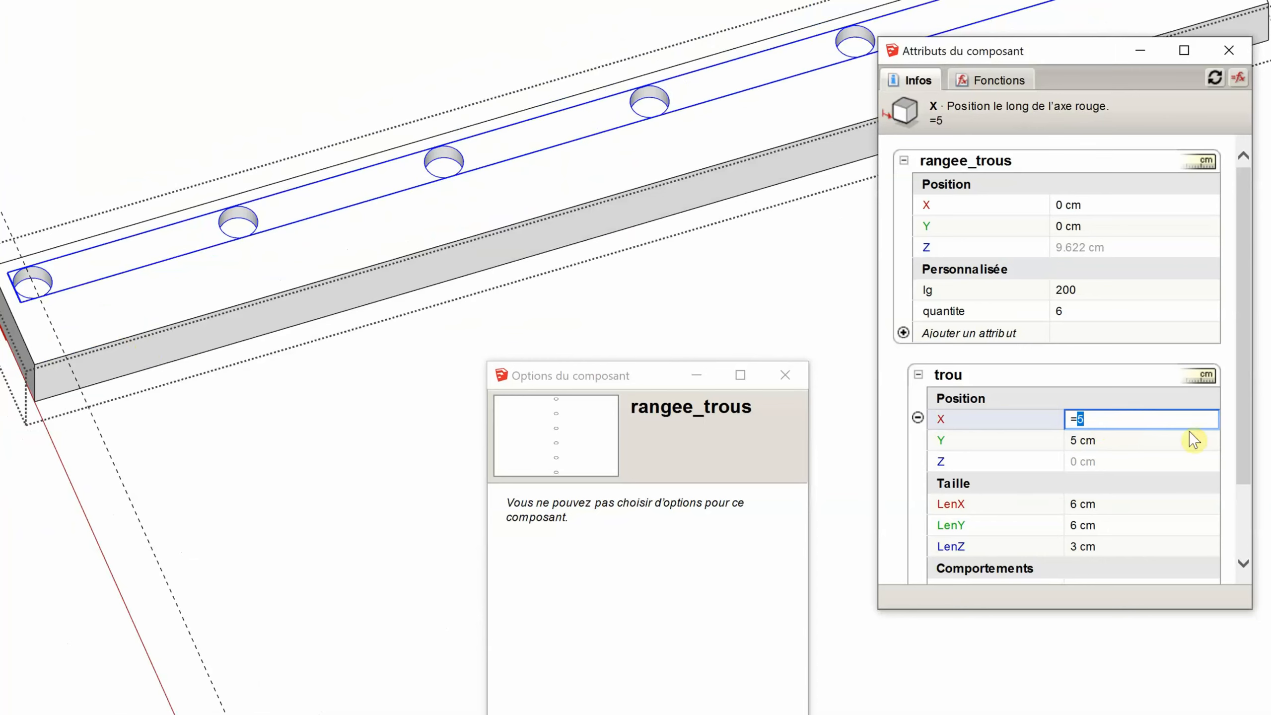
pyautogui.write('10')
pyautogui.press('Tab')
pyautogui.moveTo(306, 500); pyautogui.dragTo(284, 451, button='middle')
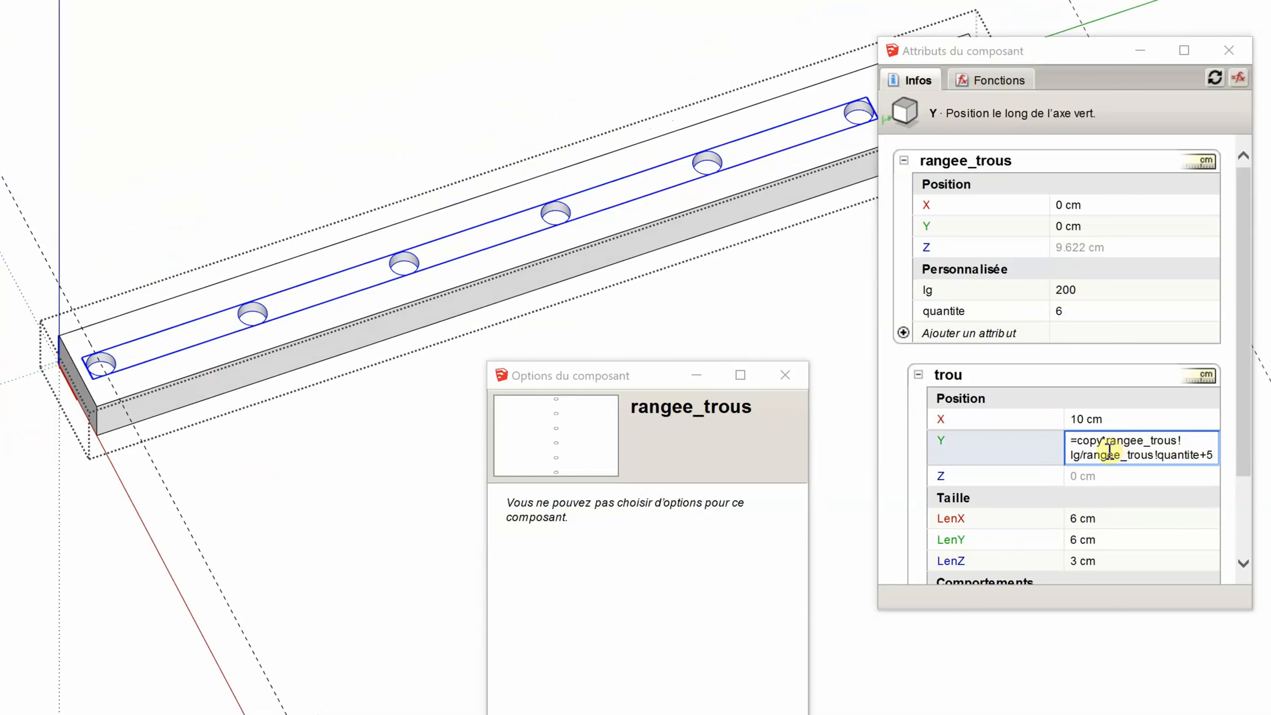
pyautogui.click(1215, 455)
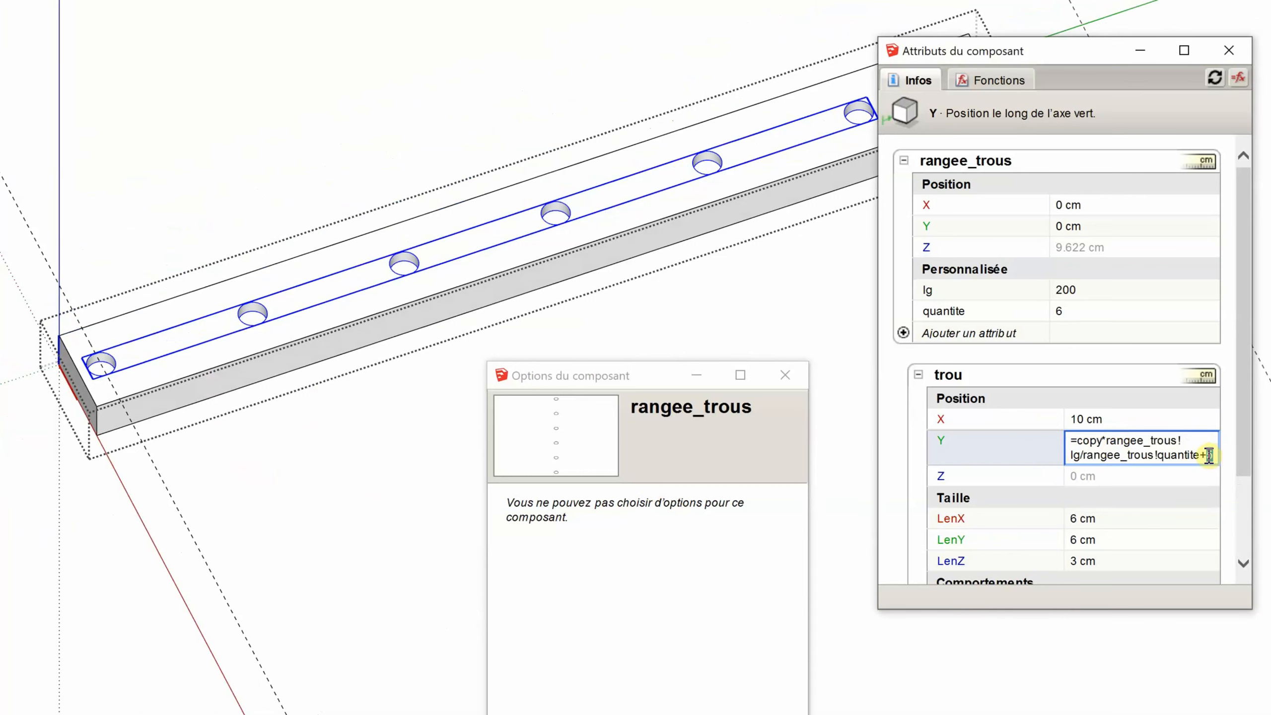
pyautogui.write('10')
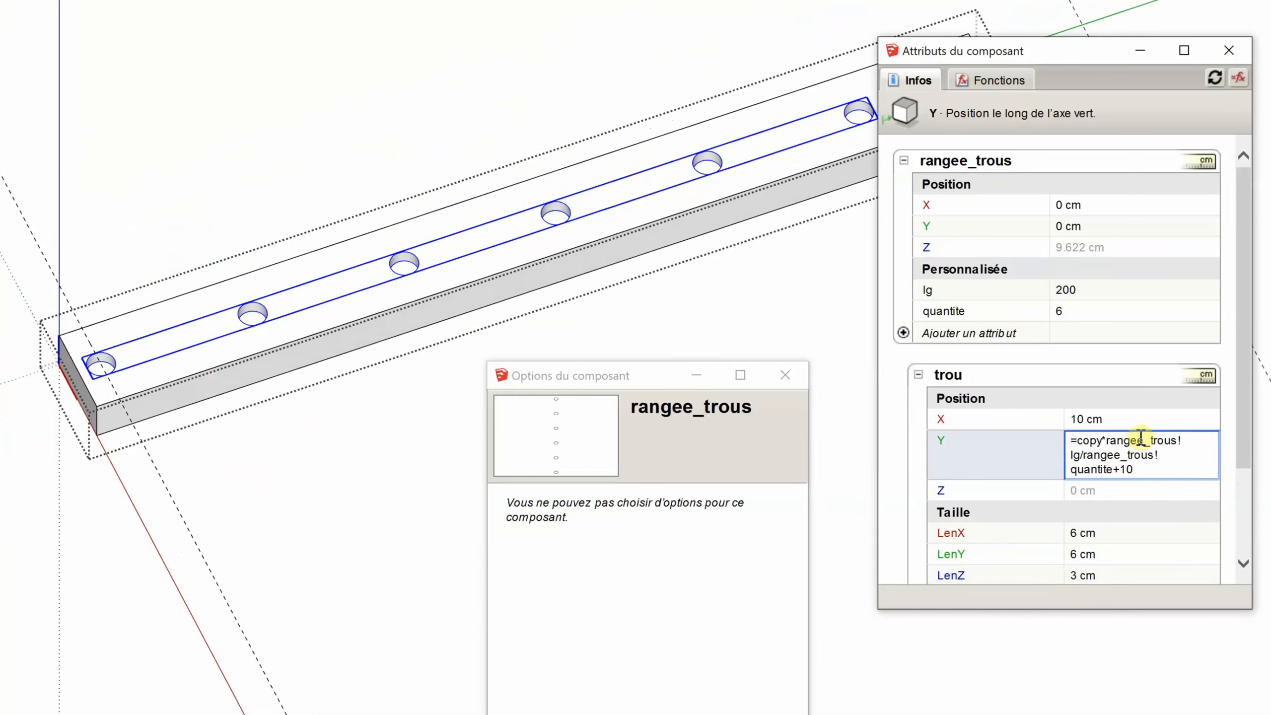
pyautogui.press('Tab')
# Deselect rangee_trous and place a guide parallel to the beam's far end edge to check the margin beyond the last hole.
pyautogui.scroll(-5, 84, 410)
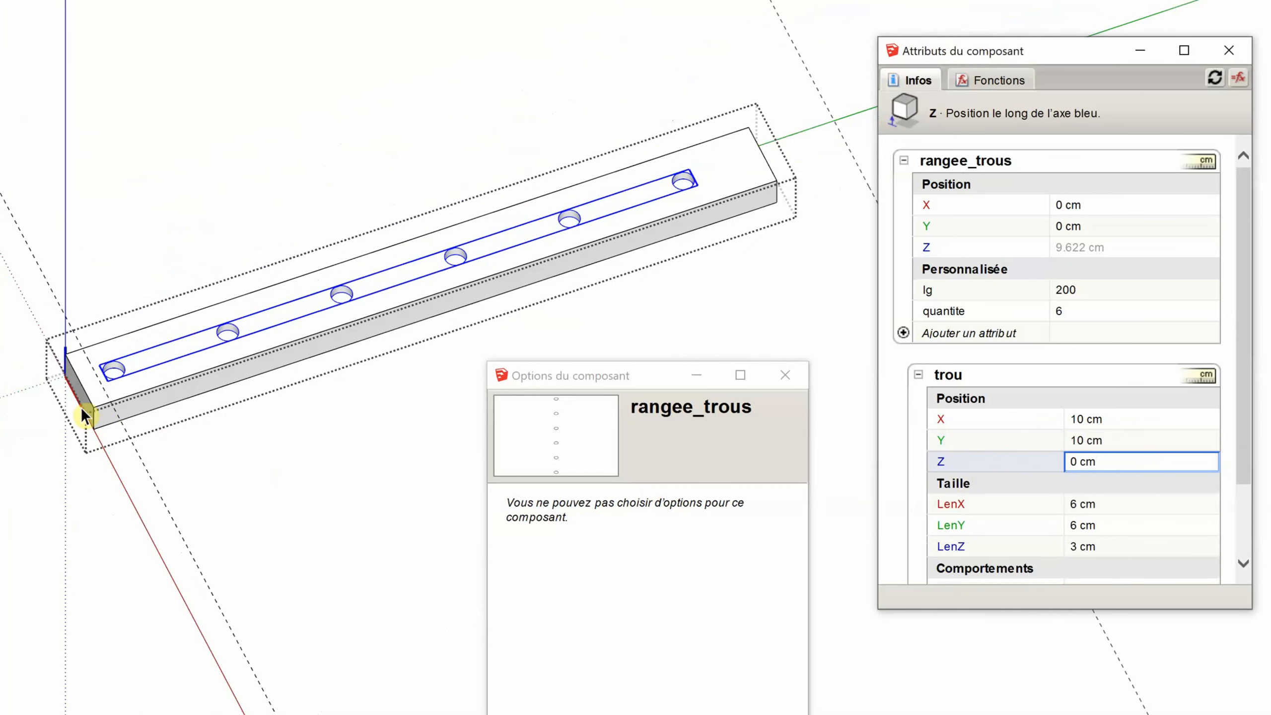
pyautogui.moveTo(344, 382); pyautogui.dragTo(426, 305, button='middle')
pyautogui.scroll(3, 426, 300)
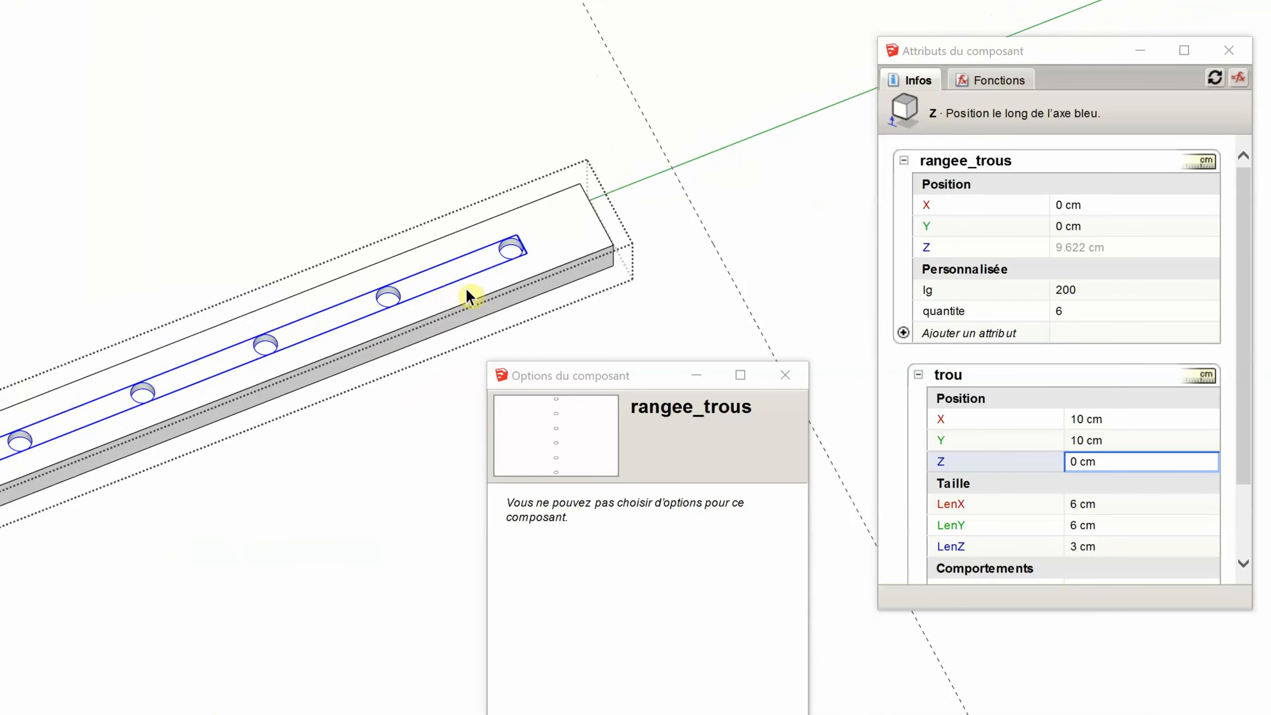
pyautogui.scroll(-1, 519, 260)
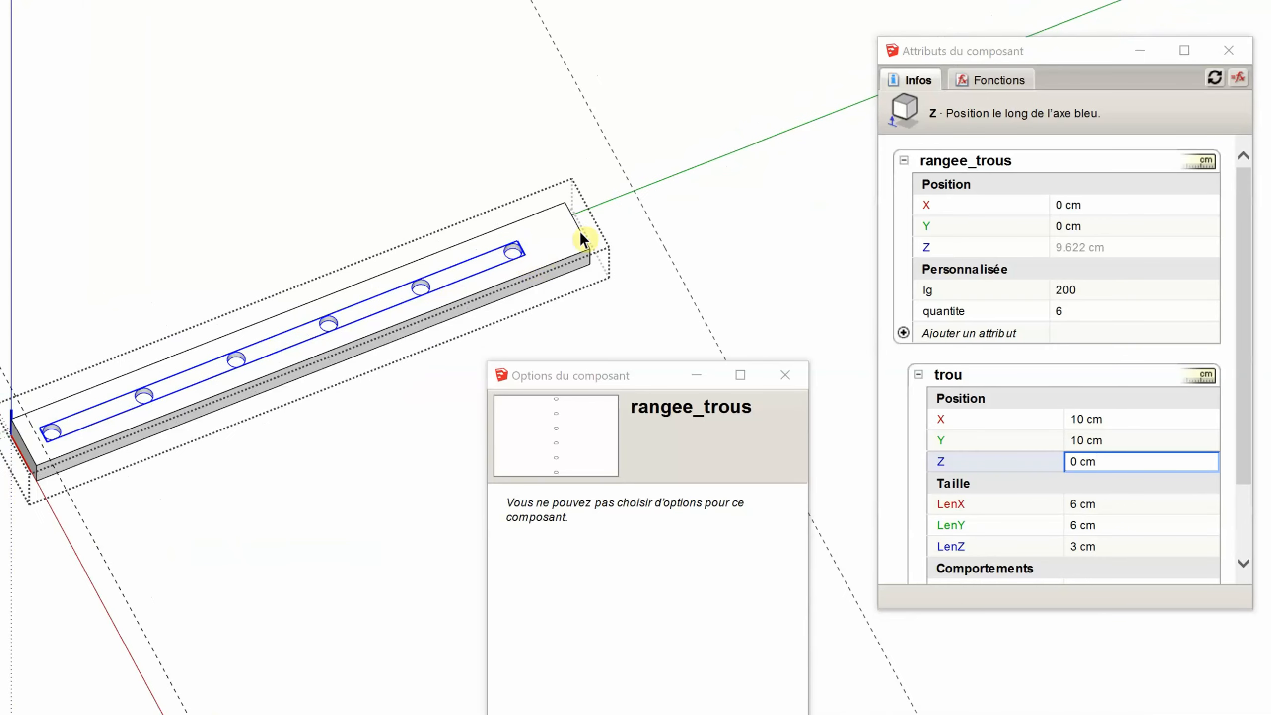
pyautogui.scroll(-1, 574, 225)
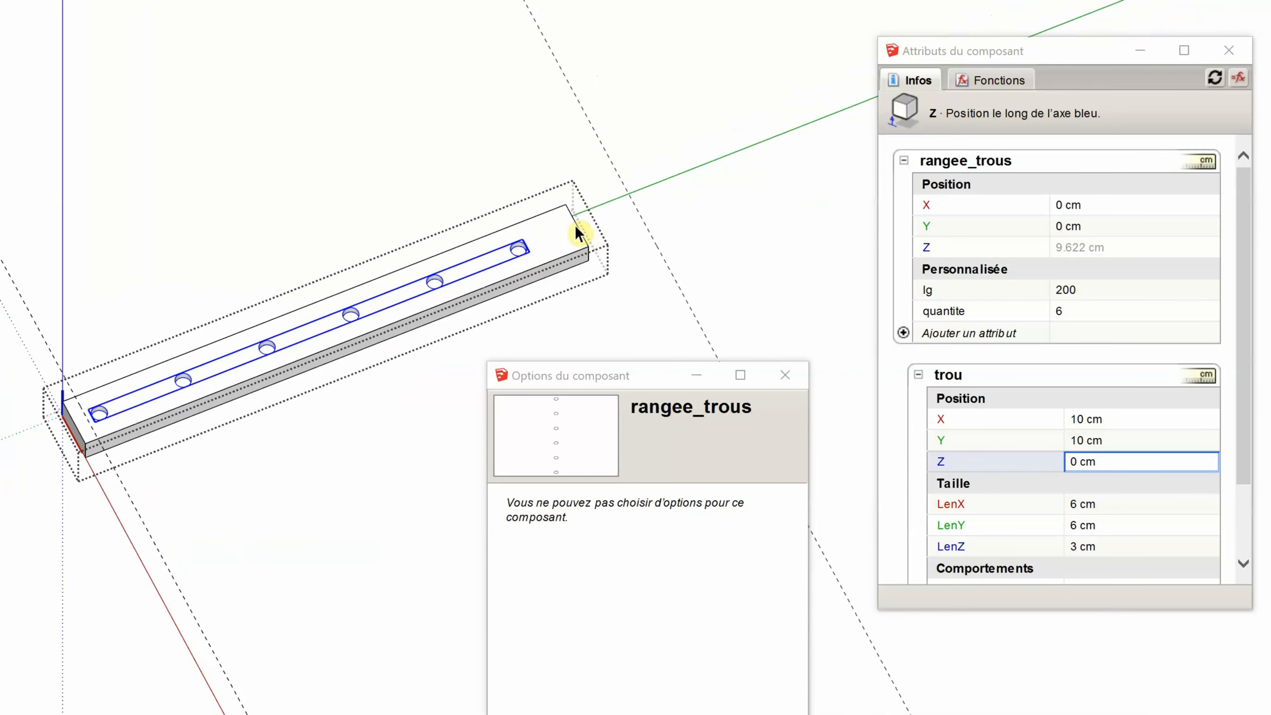
pyautogui.press('Escape')
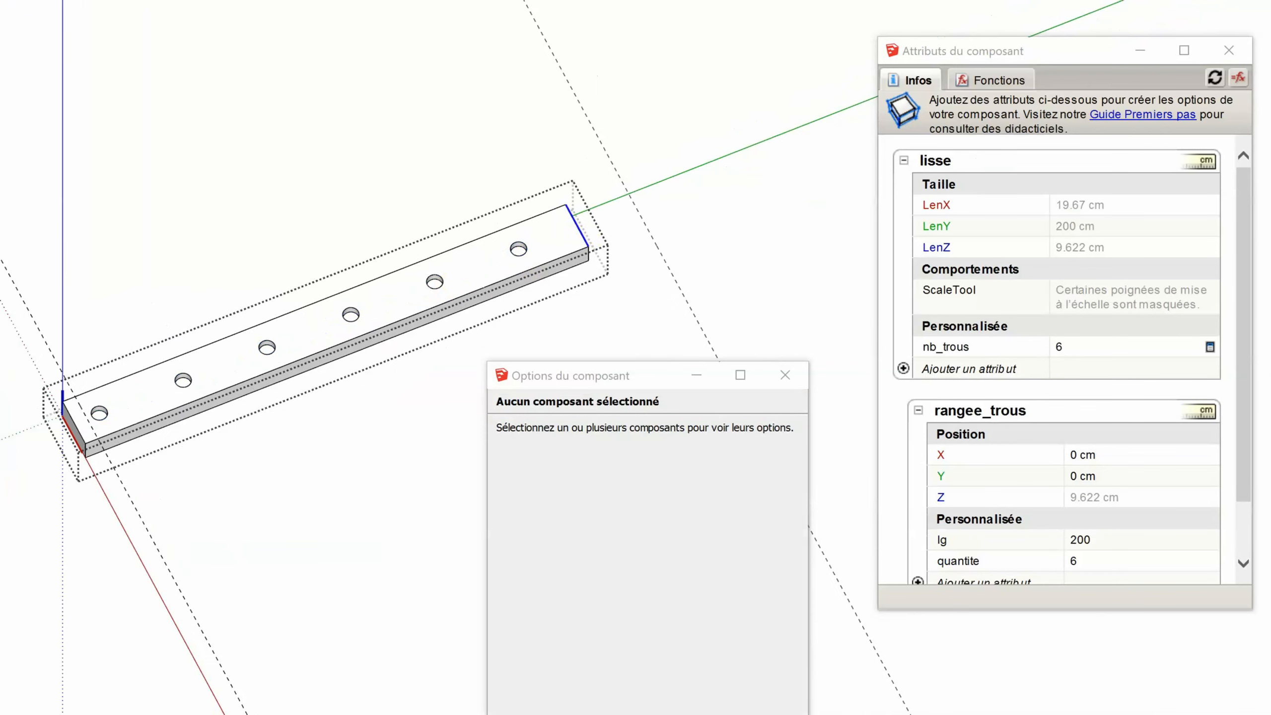
pyautogui.scroll(3, 519, 233)
pyautogui.click(642, 202)
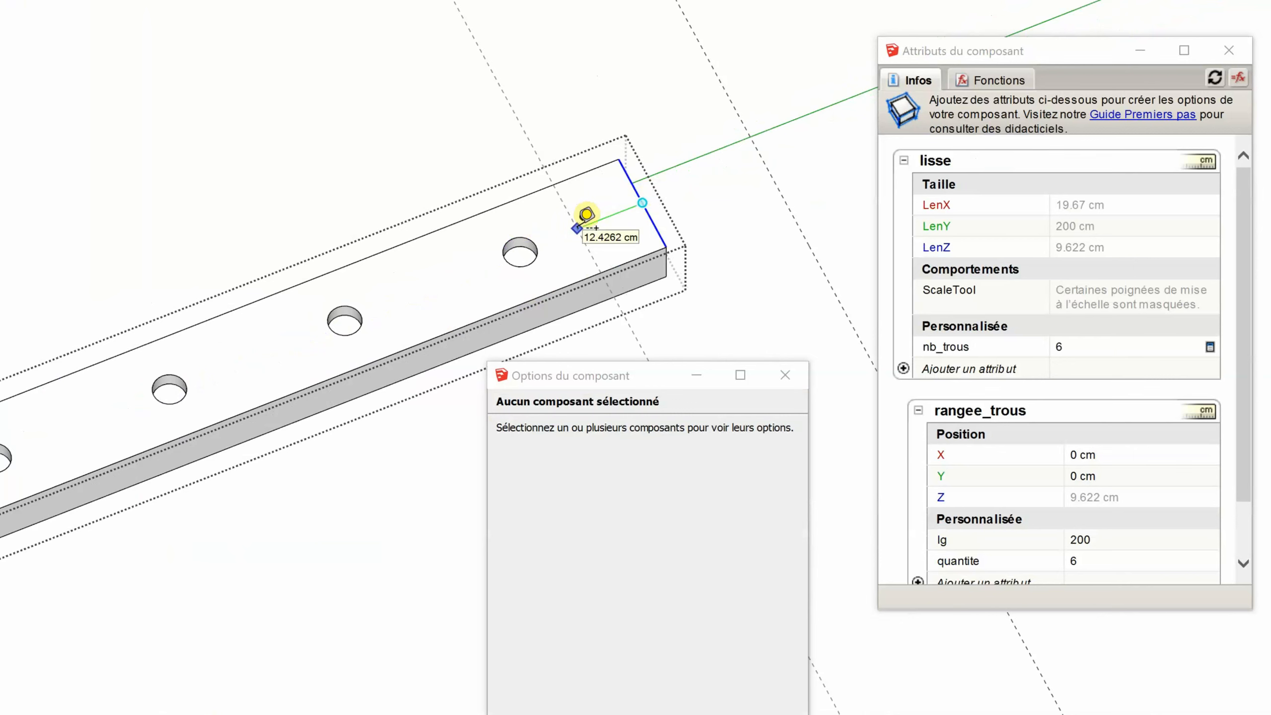
pyautogui.scroll(-4, 550, 195)
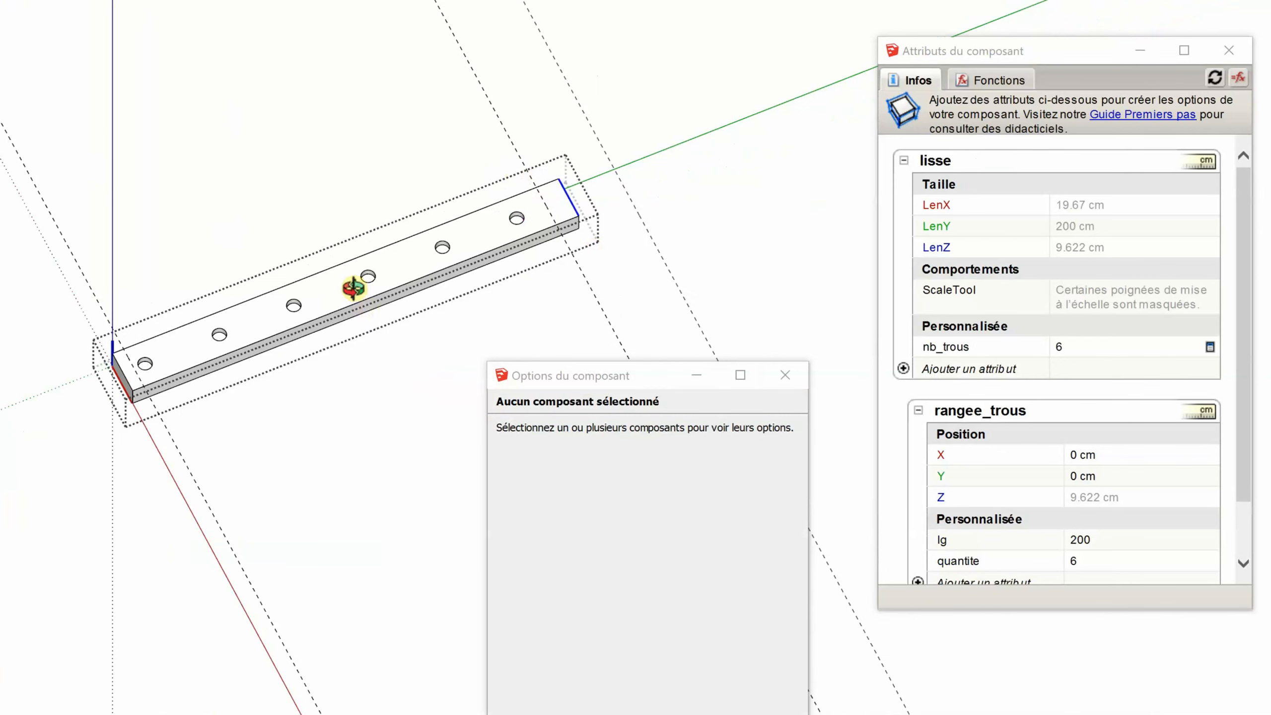
pyautogui.moveTo(354, 287); pyautogui.dragTo(265, 324, button='middle')
pyautogui.scroll(5, 170, 379)
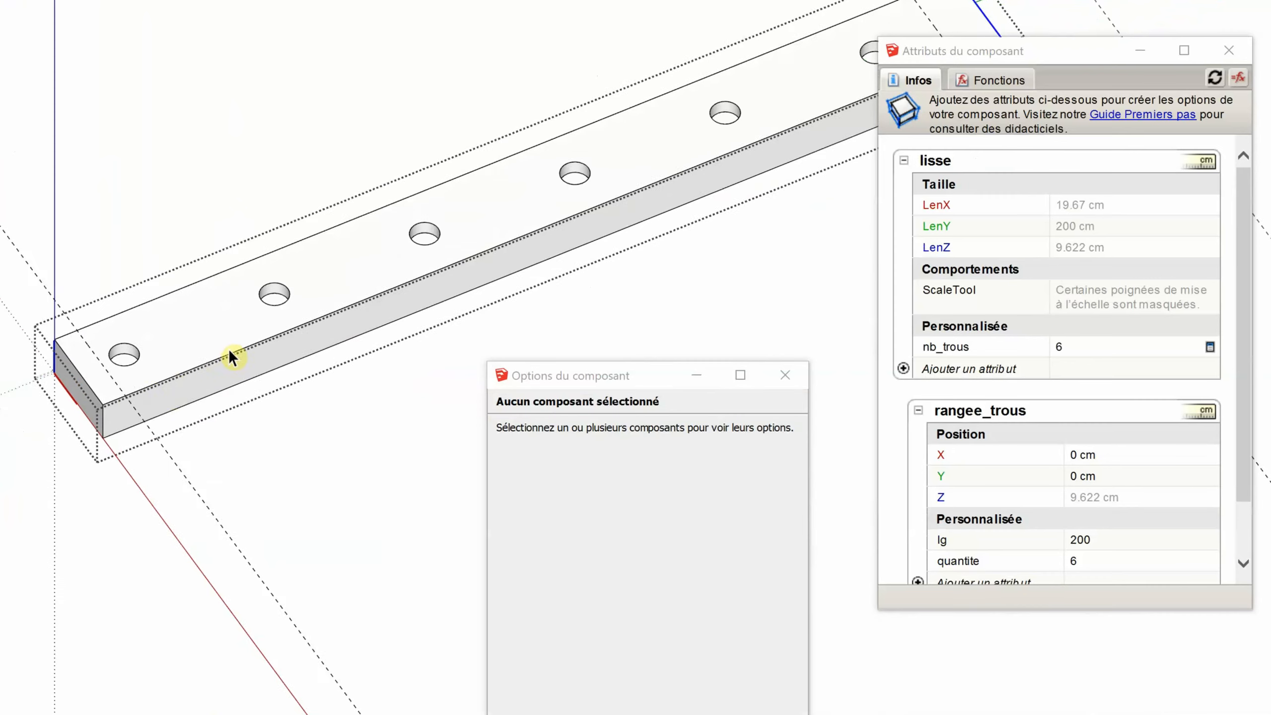
# Place a guide parallel to the beam's near end edge through the first hole's centre, and erase the older guide beside it.
pyautogui.scroll(3, 105, 326)
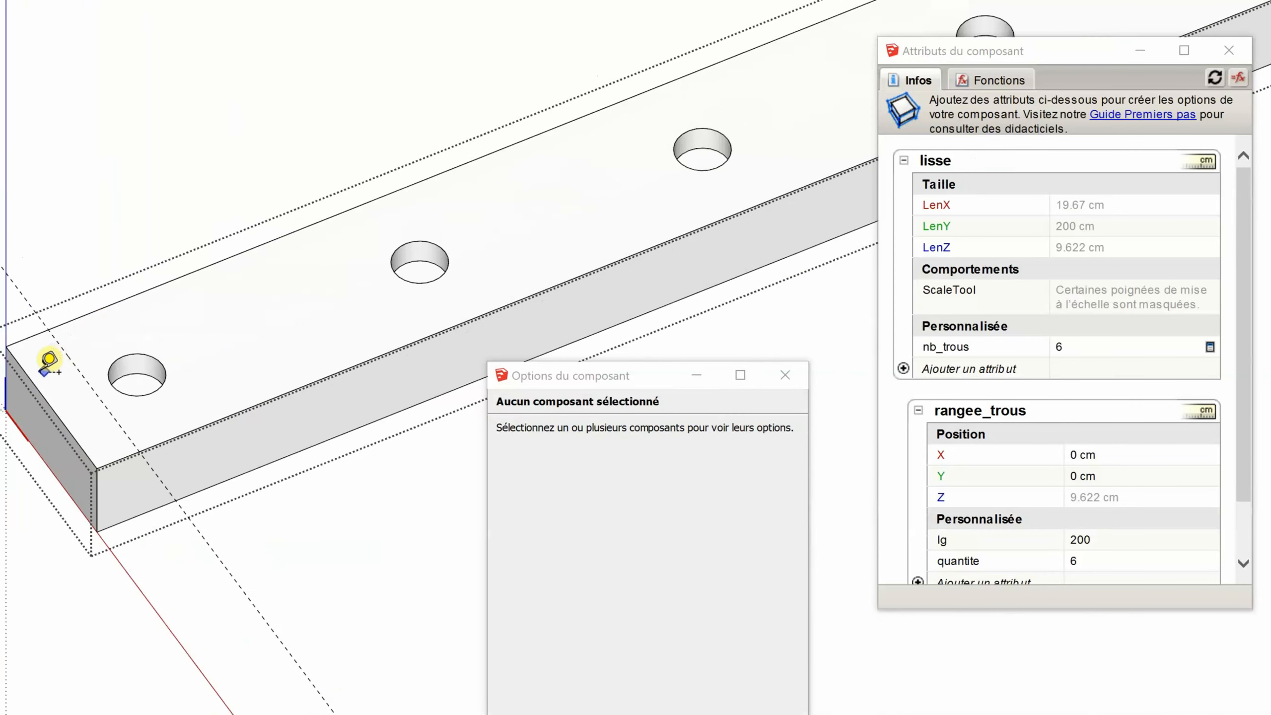
pyautogui.click(33, 380)
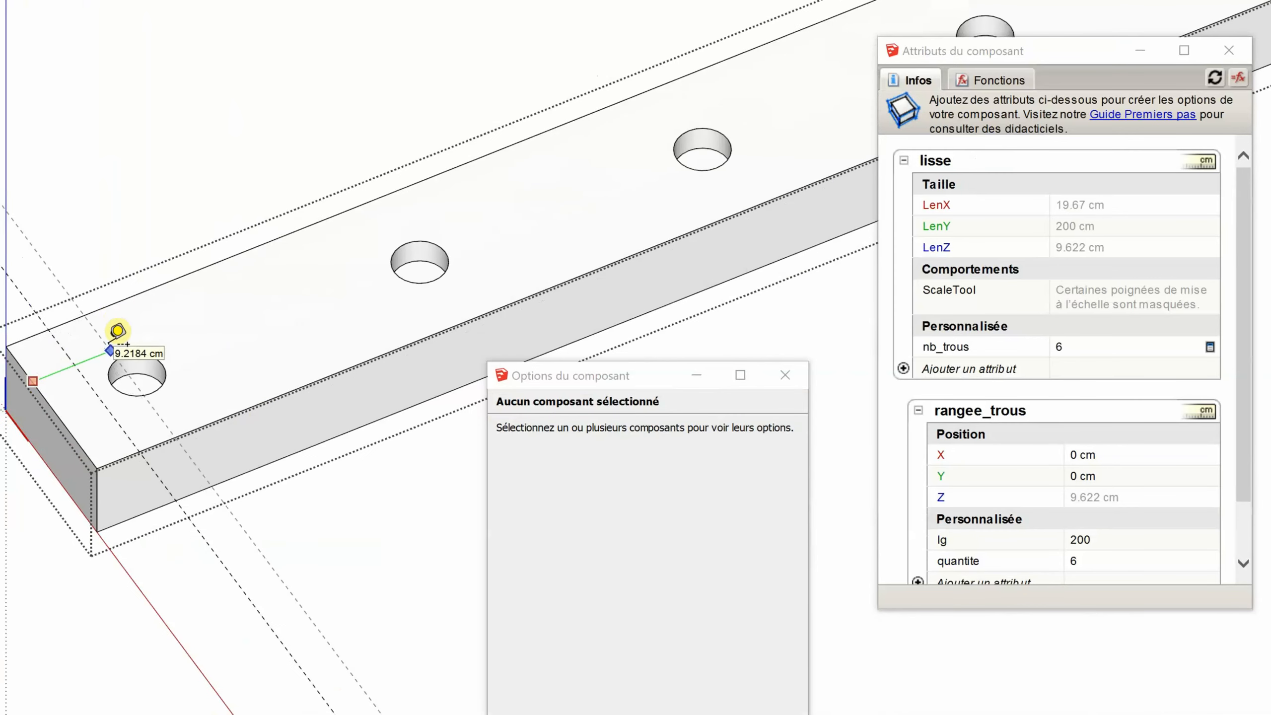
pyautogui.click(117, 331)
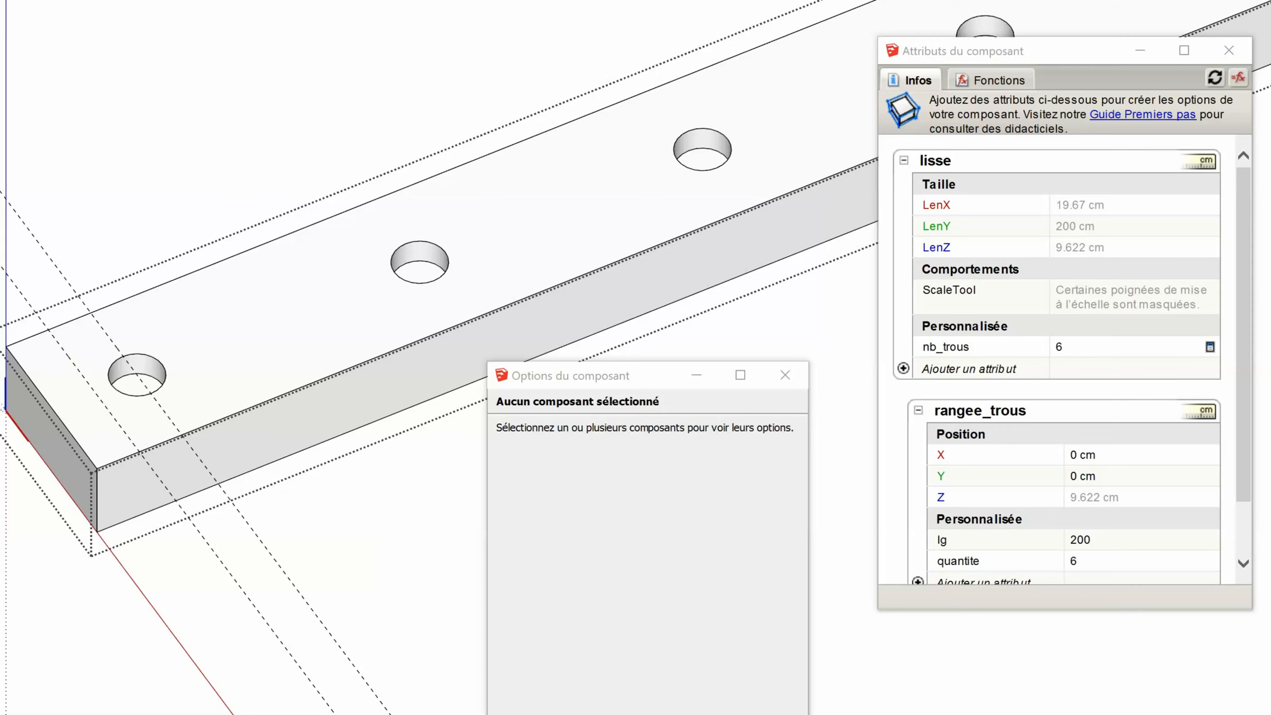
pyautogui.scroll(-6, 35, 368)
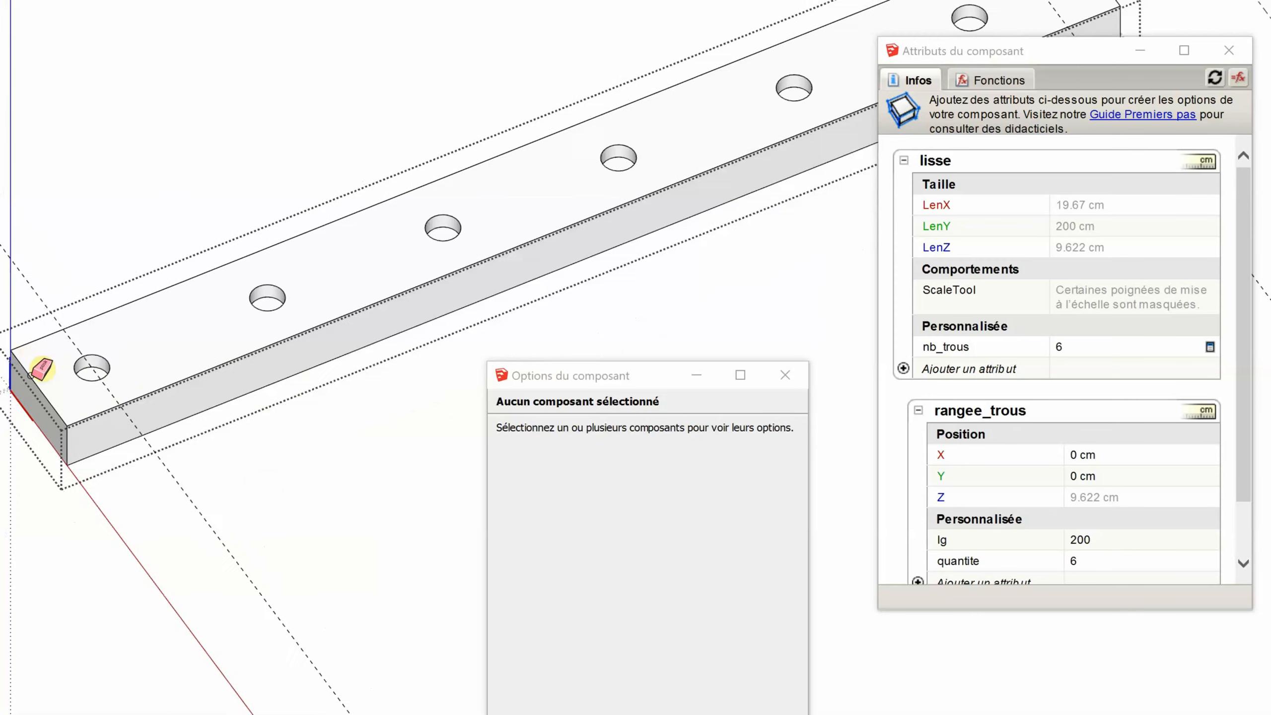
pyautogui.scroll(2, 435, 221)
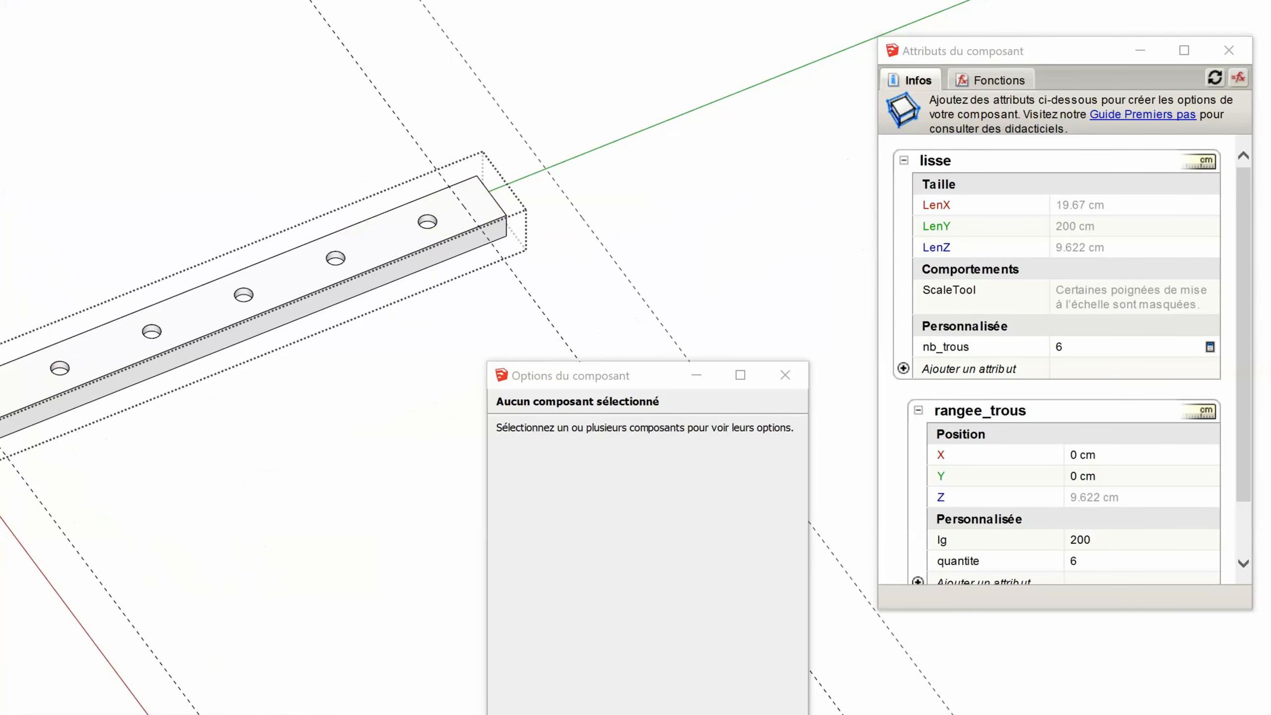
pyautogui.scroll(-2, 686, 285)
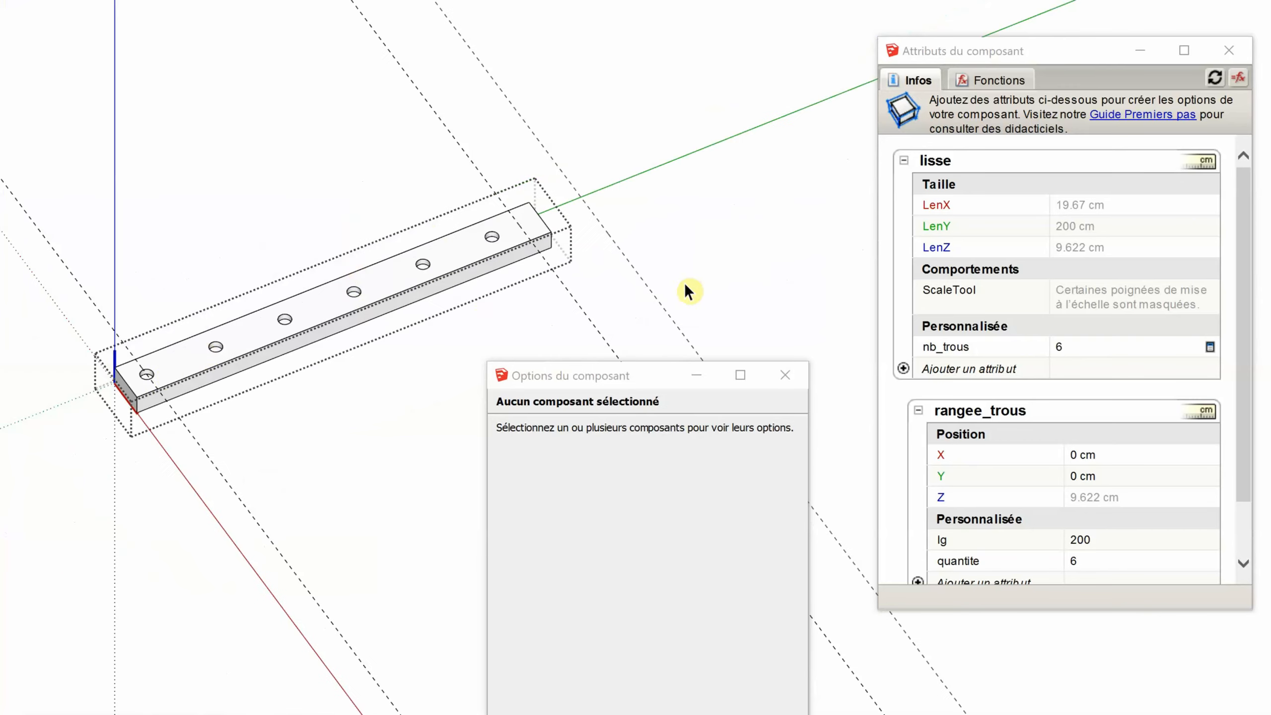
# Select rangee_trous and subtract 20 from rangee_trous!lg in trou's Y formula, enclosing the subtraction in parentheses.
pyautogui.click(151, 372)
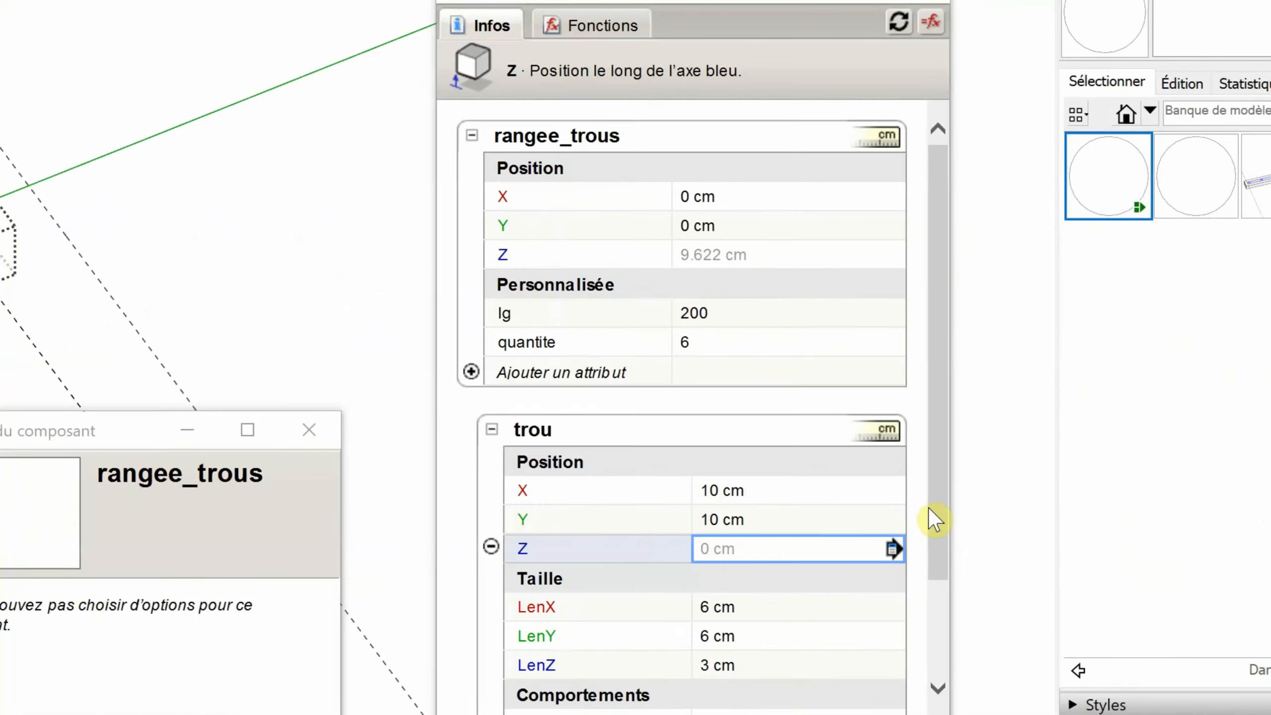
pyautogui.moveTo(934, 520); pyautogui.dragTo(934, 571)
pyautogui.click(780, 443)
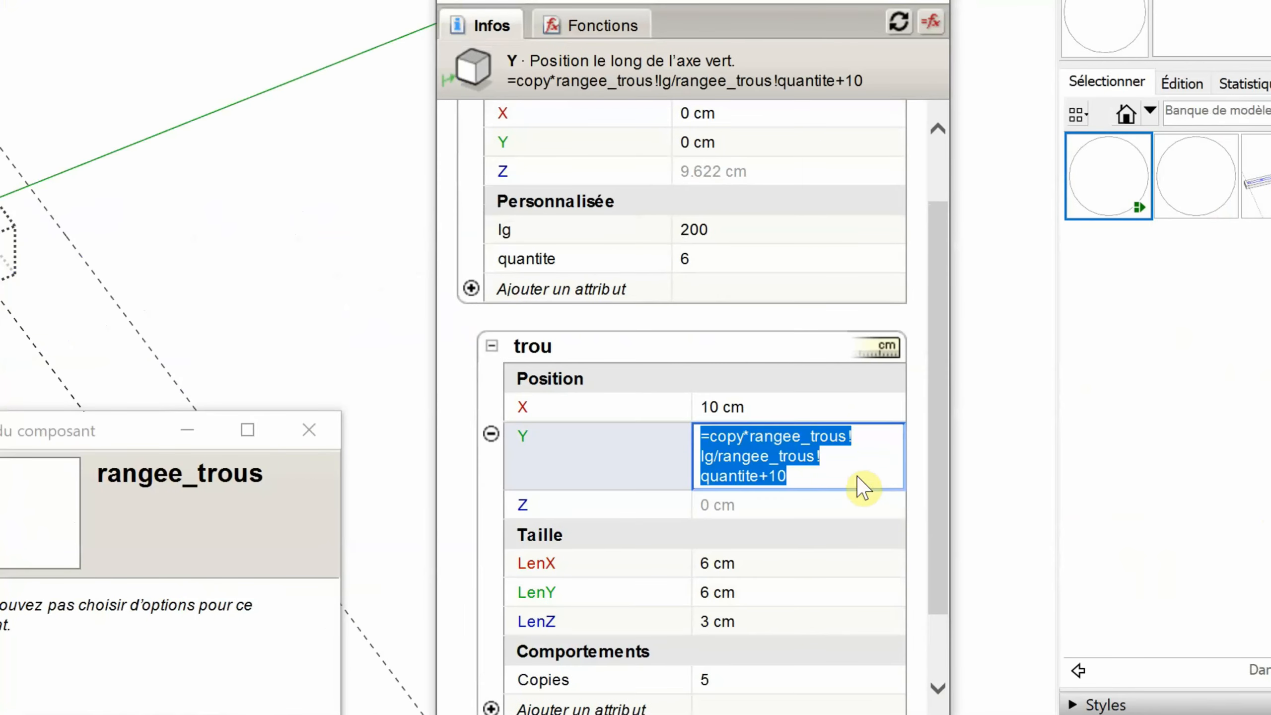
pyautogui.click(831, 478)
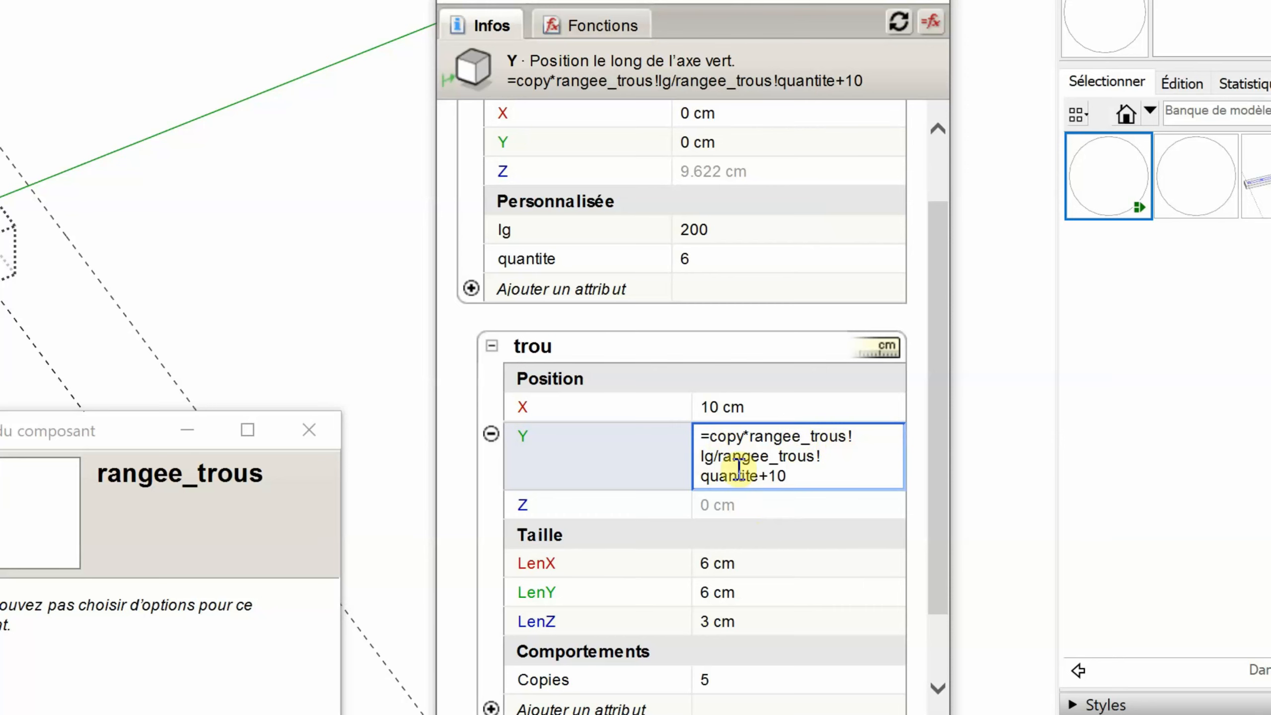
pyautogui.click(715, 457)
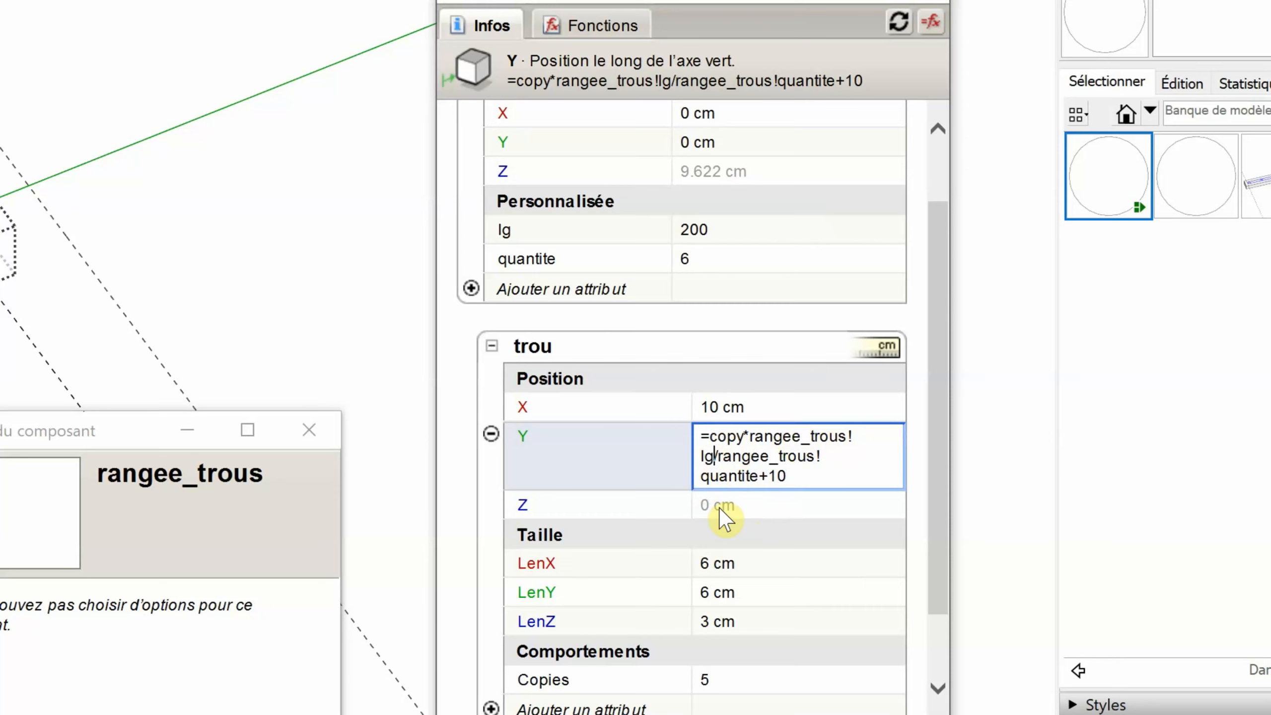
pyautogui.write('-20')
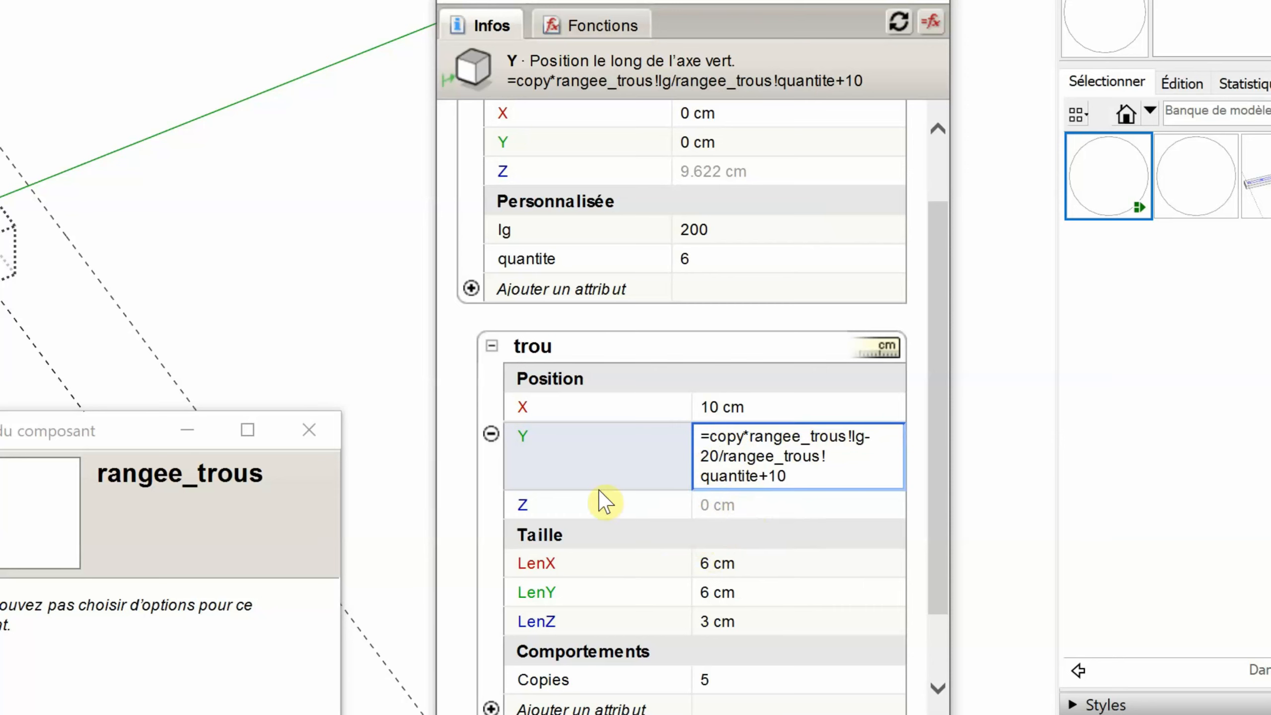
pyautogui.write(')')
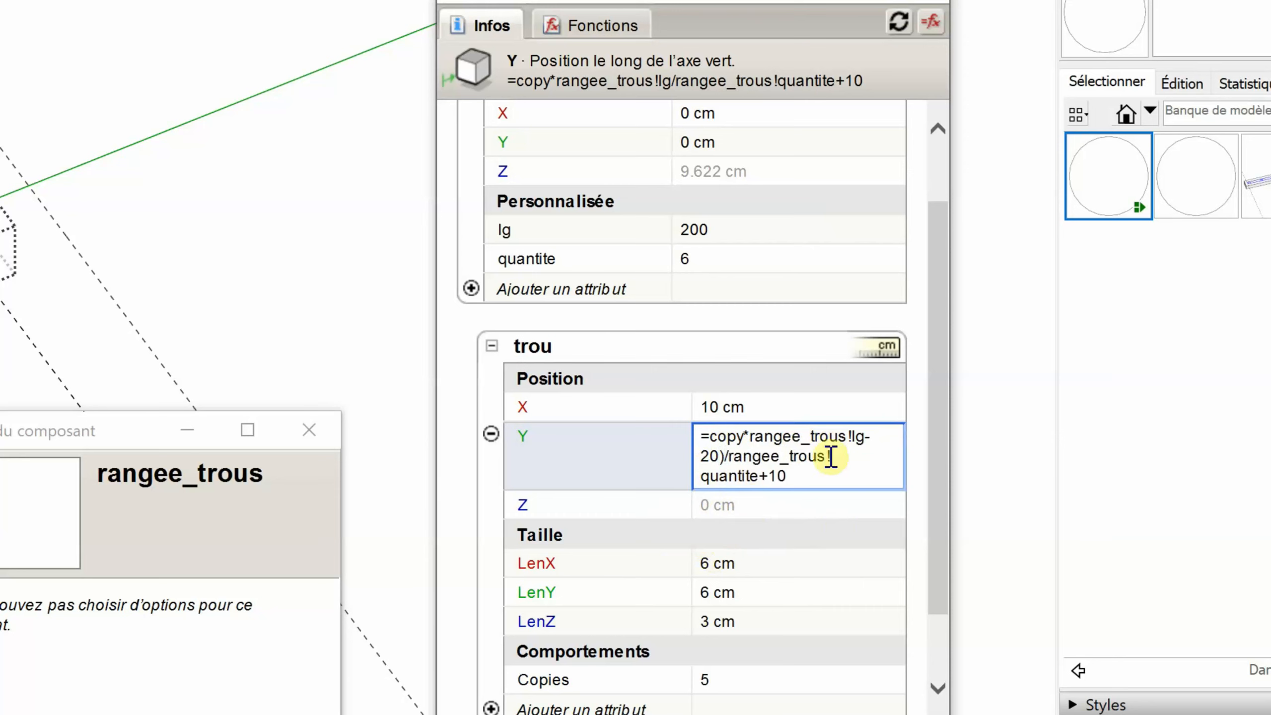
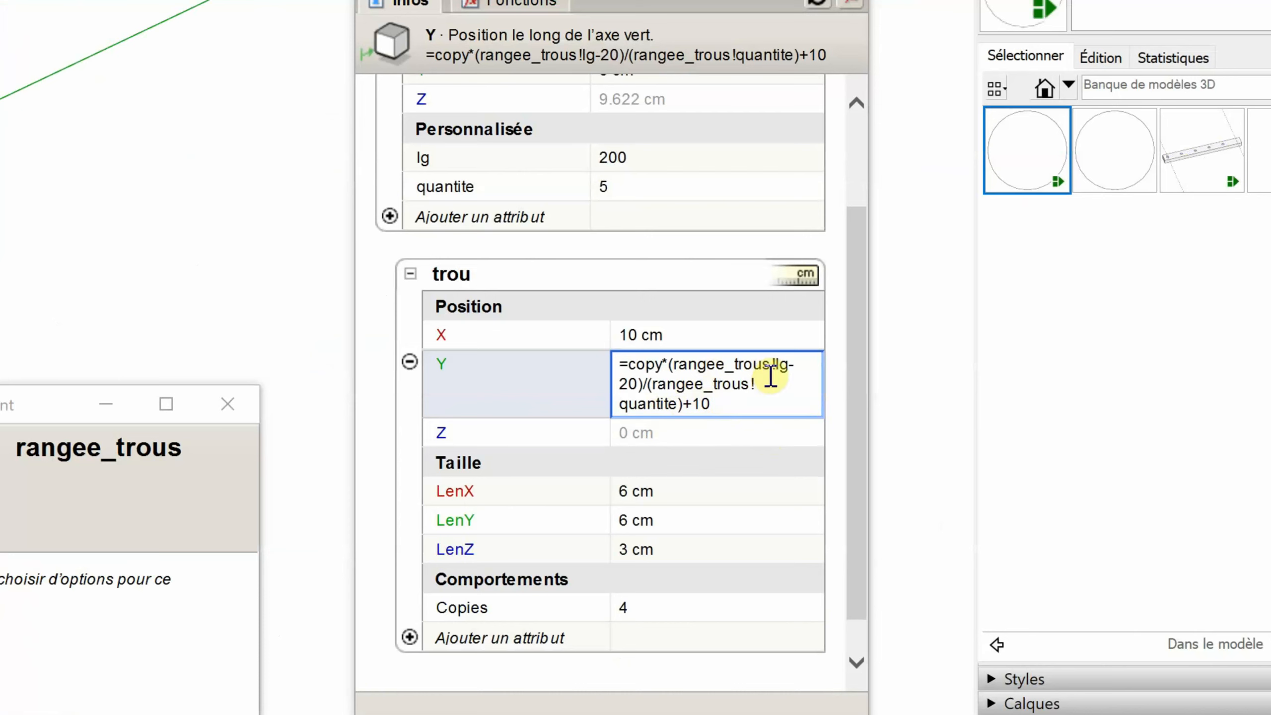
# Replace the divisor in trou's Y formula with the Copies attribute, making it =copy*(rangee_trous!lg-20)/(Copies)+10, and check the end holes.
pyautogui.doubleClick(665, 394)
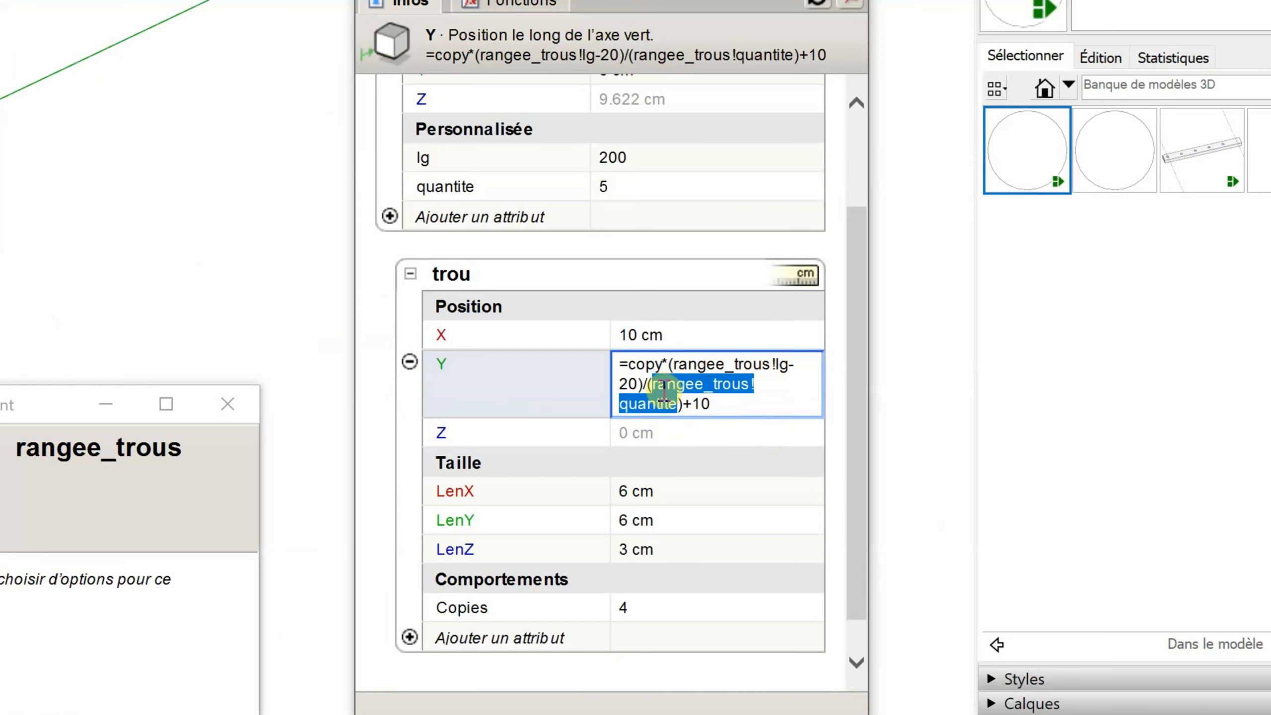
pyautogui.click(487, 610)
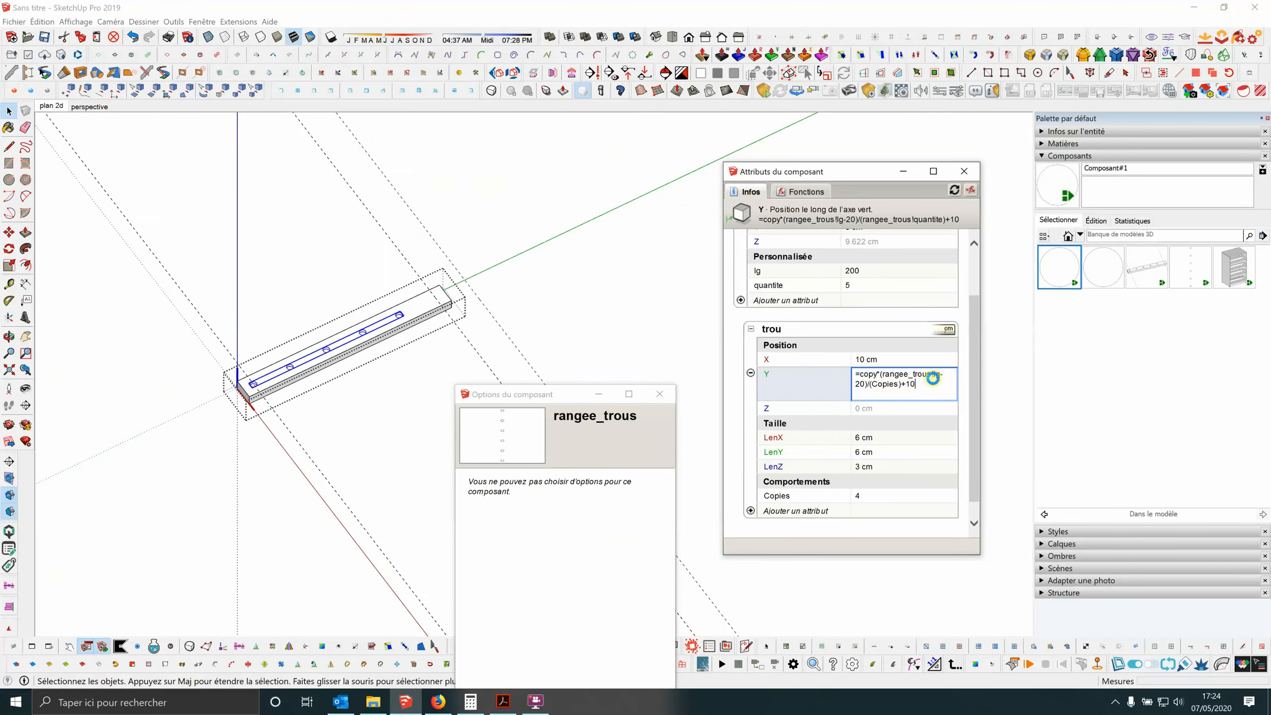
pyautogui.press('Tab')
pyautogui.scroll(3, 505, 233)
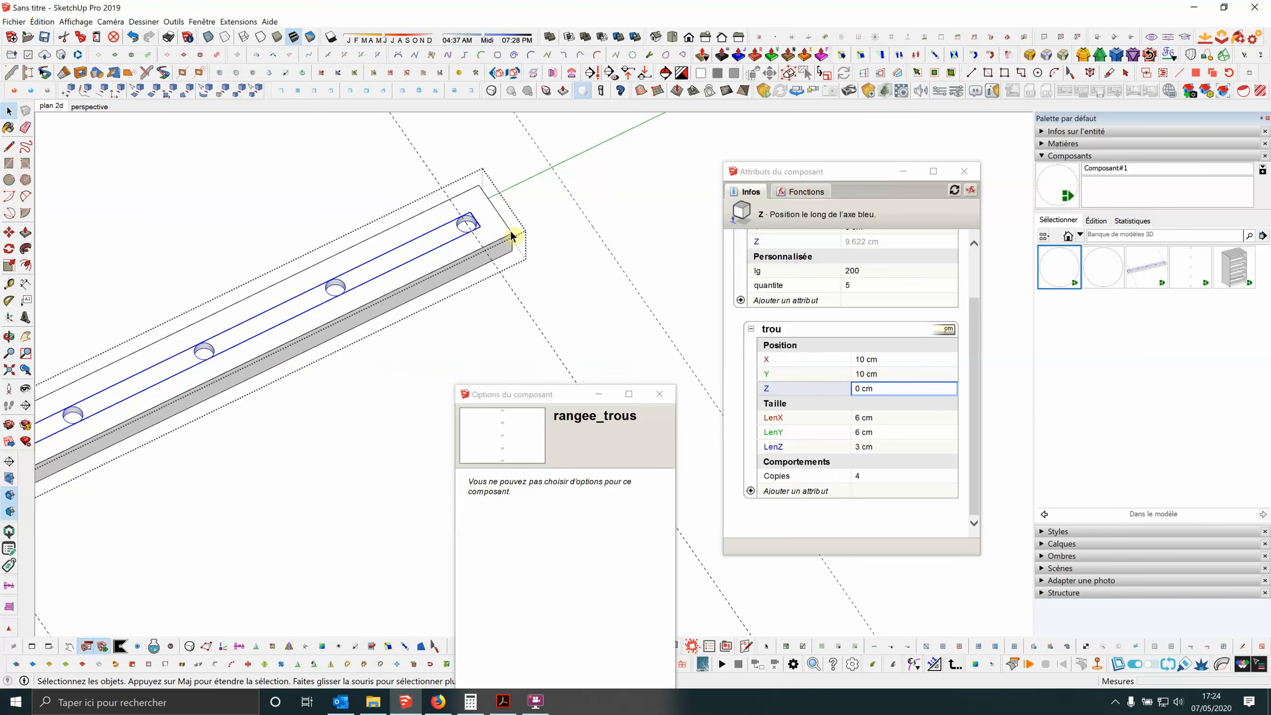
pyautogui.scroll(-2, 510, 230)
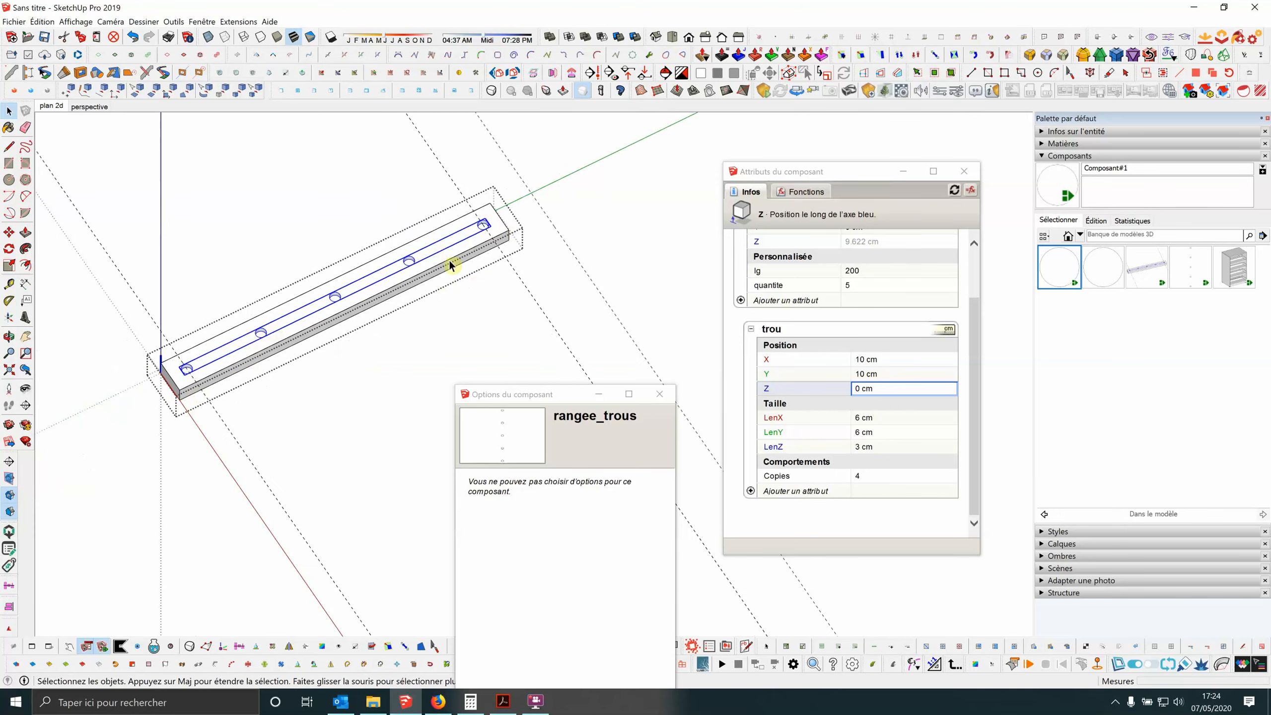
pyautogui.scroll(-1, 298, 397)
pyautogui.scroll(-1, 298, 397)
# Return to the whole lisse component and set its nombre de trous option to 8.
pyautogui.press('Escape')
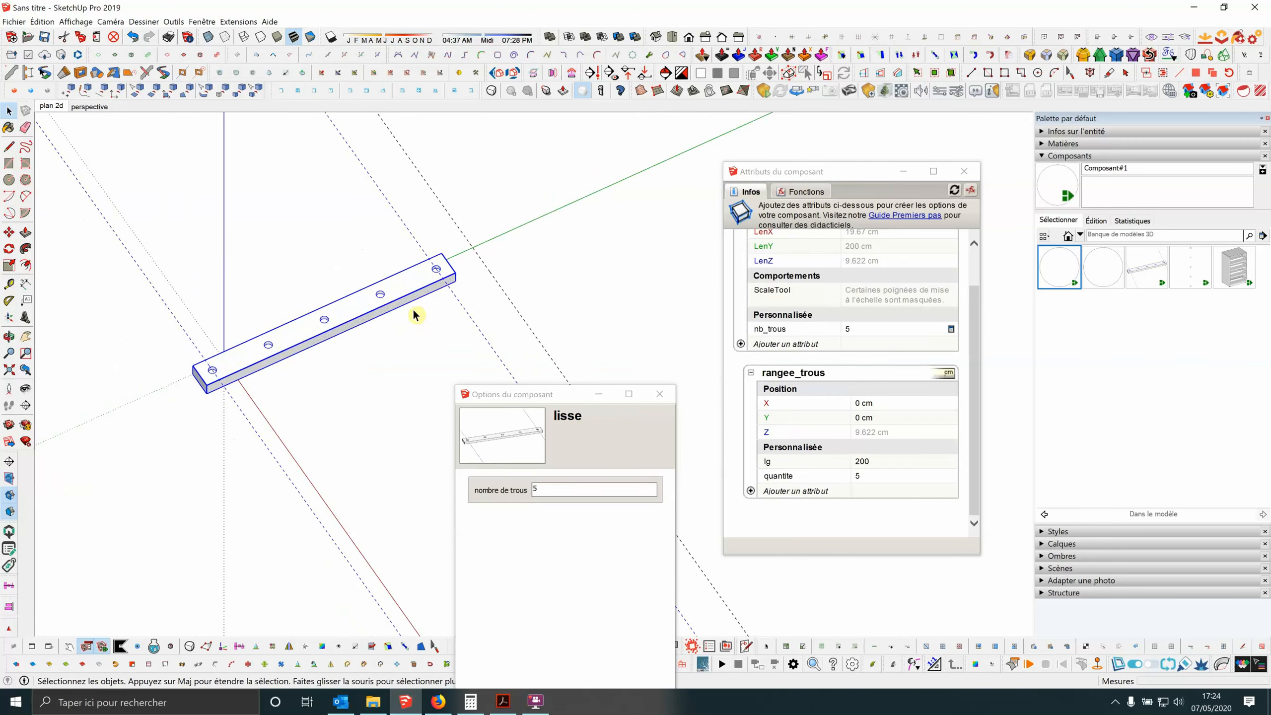
pyautogui.scroll(-1, 440, 344)
pyautogui.click(501, 489)
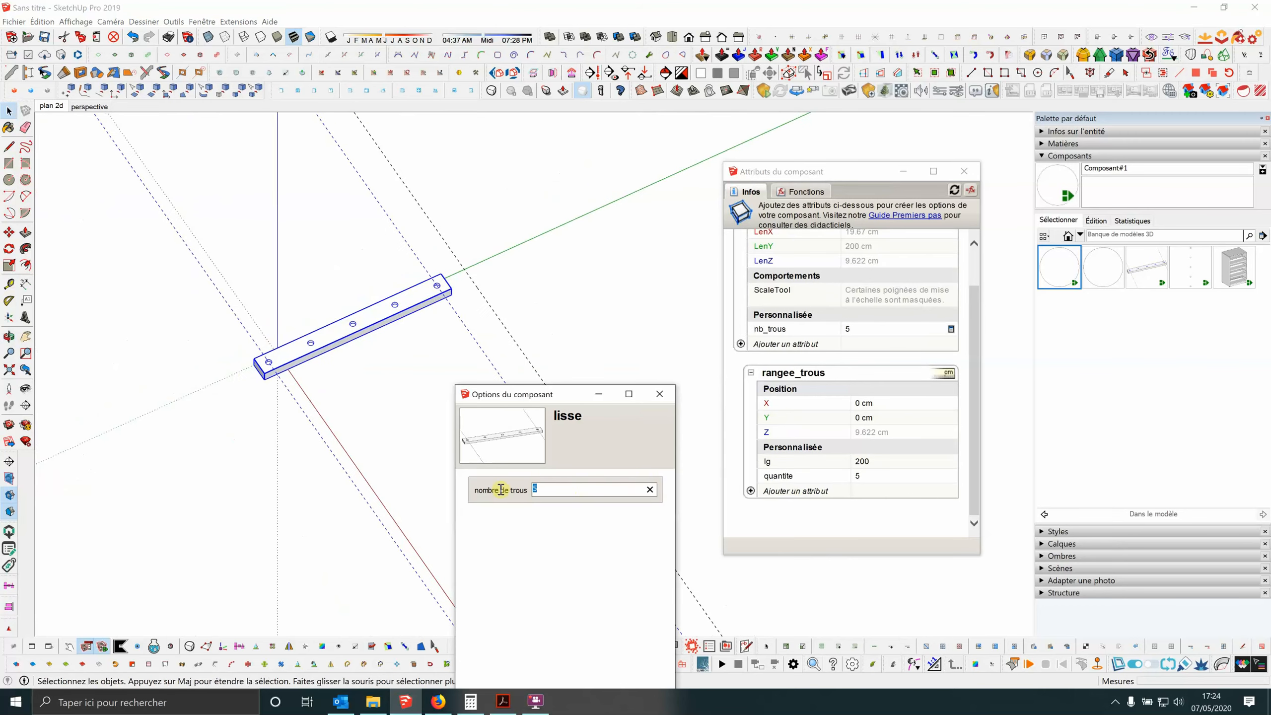
pyautogui.write('8')
pyautogui.click(326, 320)
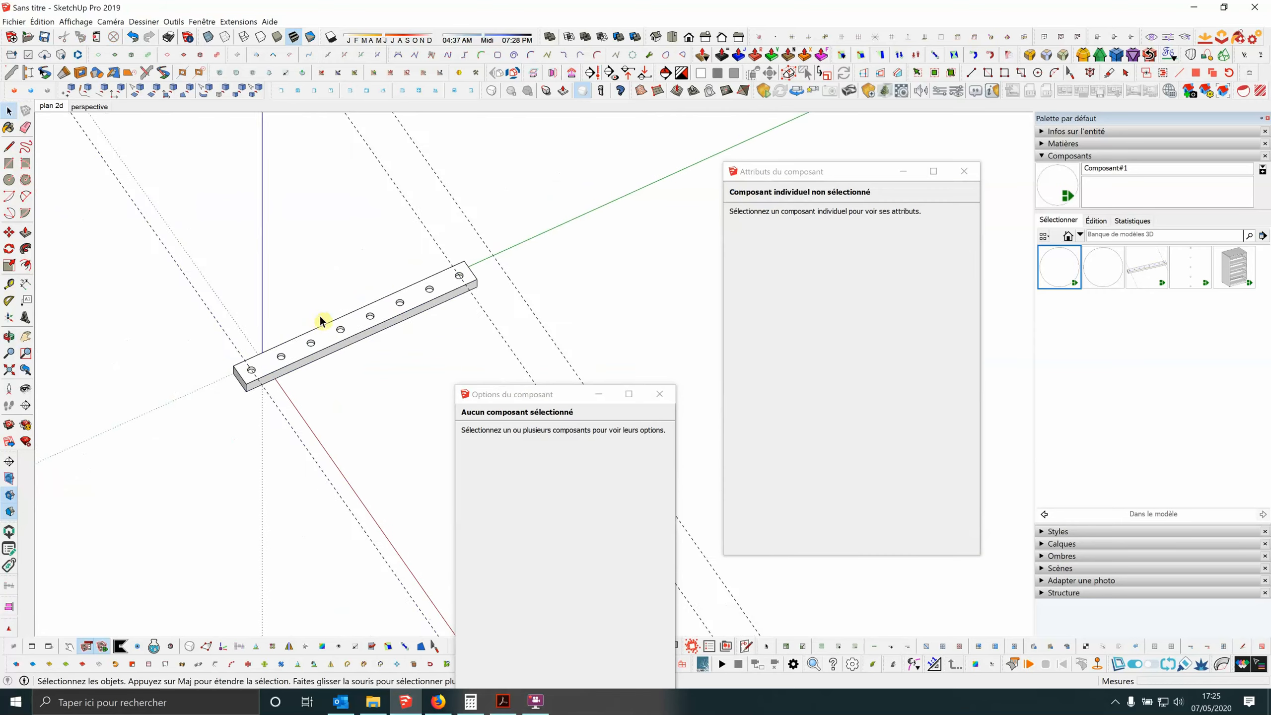
pyautogui.scroll(2, 347, 332)
# Reselect the beam, set nombre de trous to 4 and inspect the hole spacing.
pyautogui.click(349, 338)
pyautogui.scroll(-2, 348, 339)
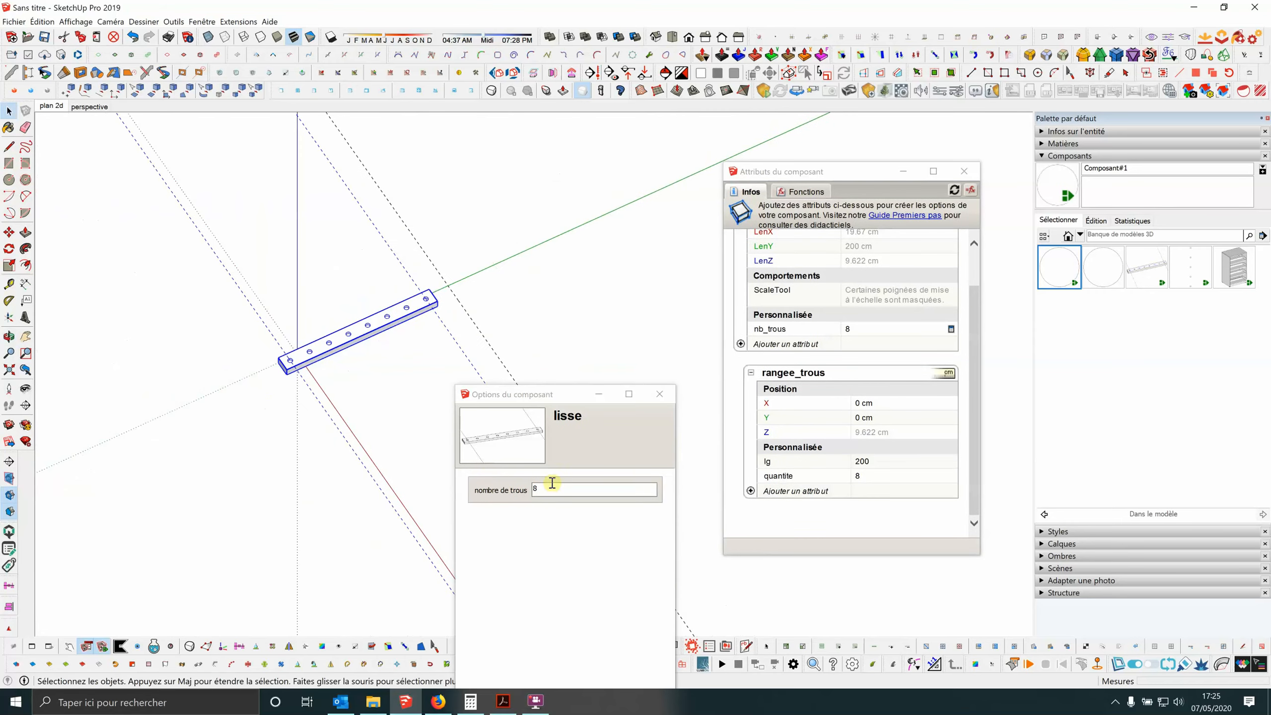
pyautogui.click(503, 490)
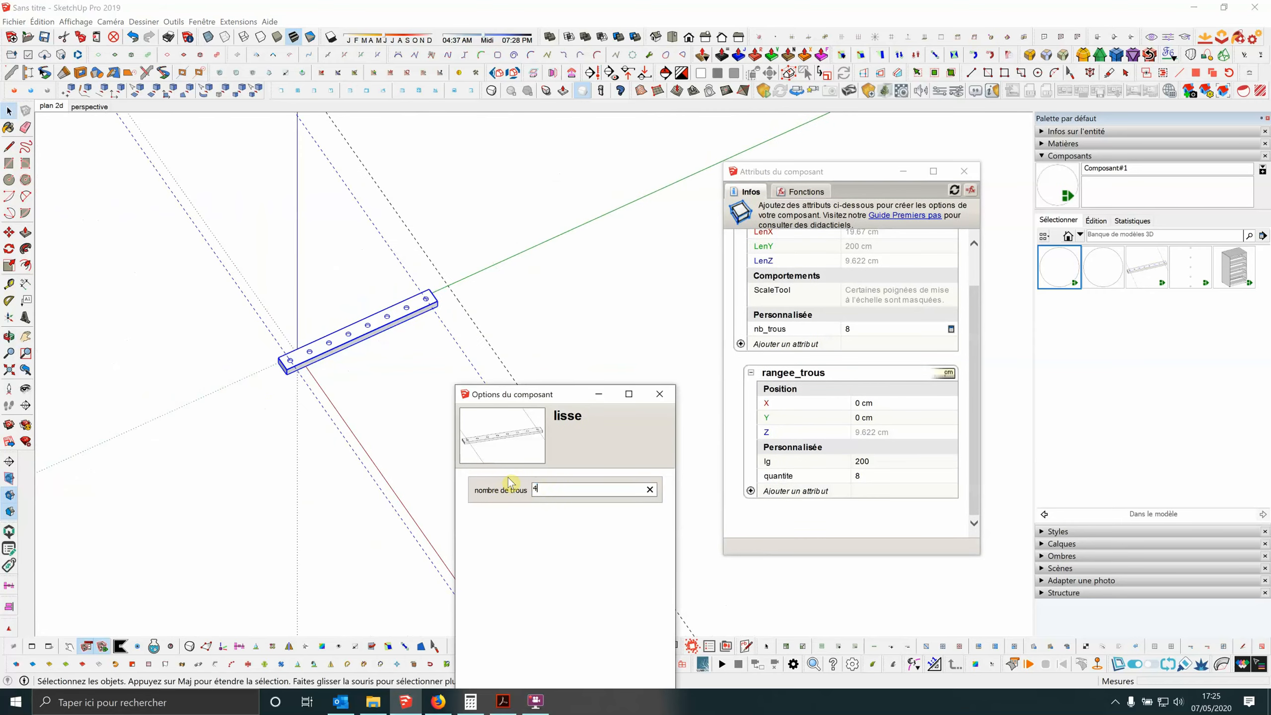
pyautogui.press('Return')
pyautogui.scroll(2, 348, 330)
pyautogui.moveTo(349, 330); pyautogui.dragTo(349, 295, button='middle')
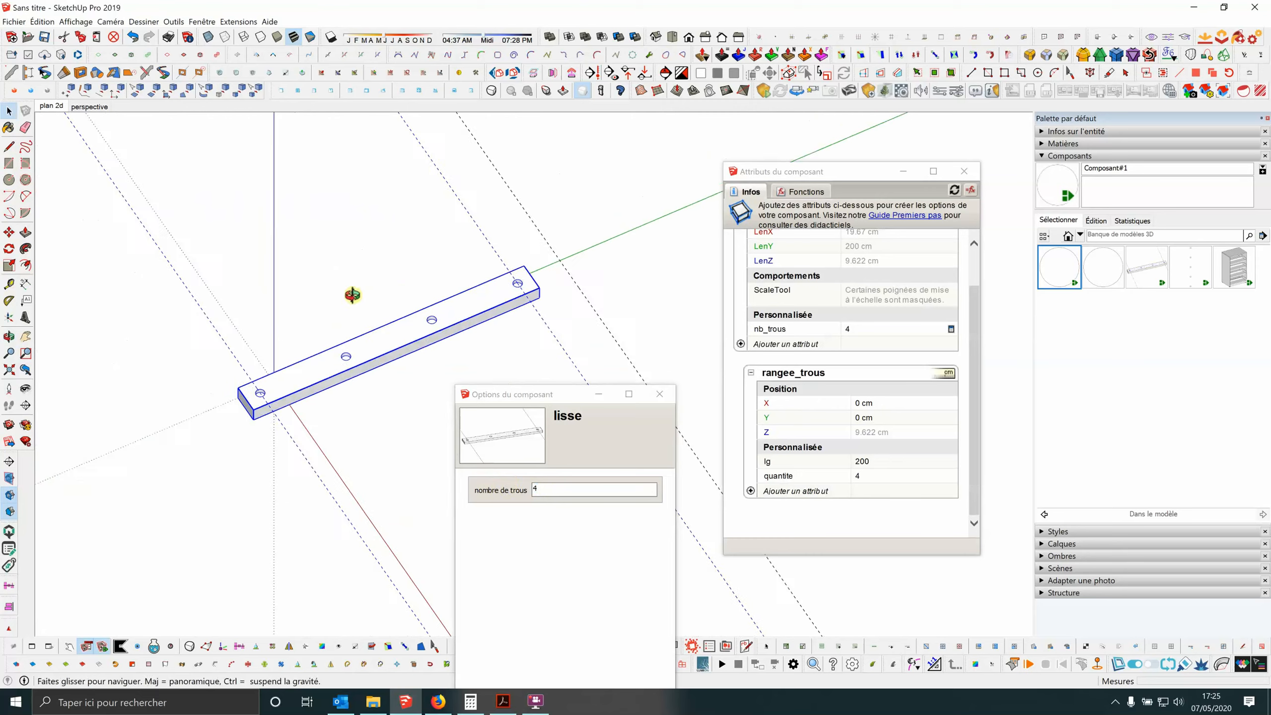
pyautogui.scroll(-1, 323, 344)
pyautogui.moveTo(323, 345); pyautogui.dragTo(411, 354, button='middle')
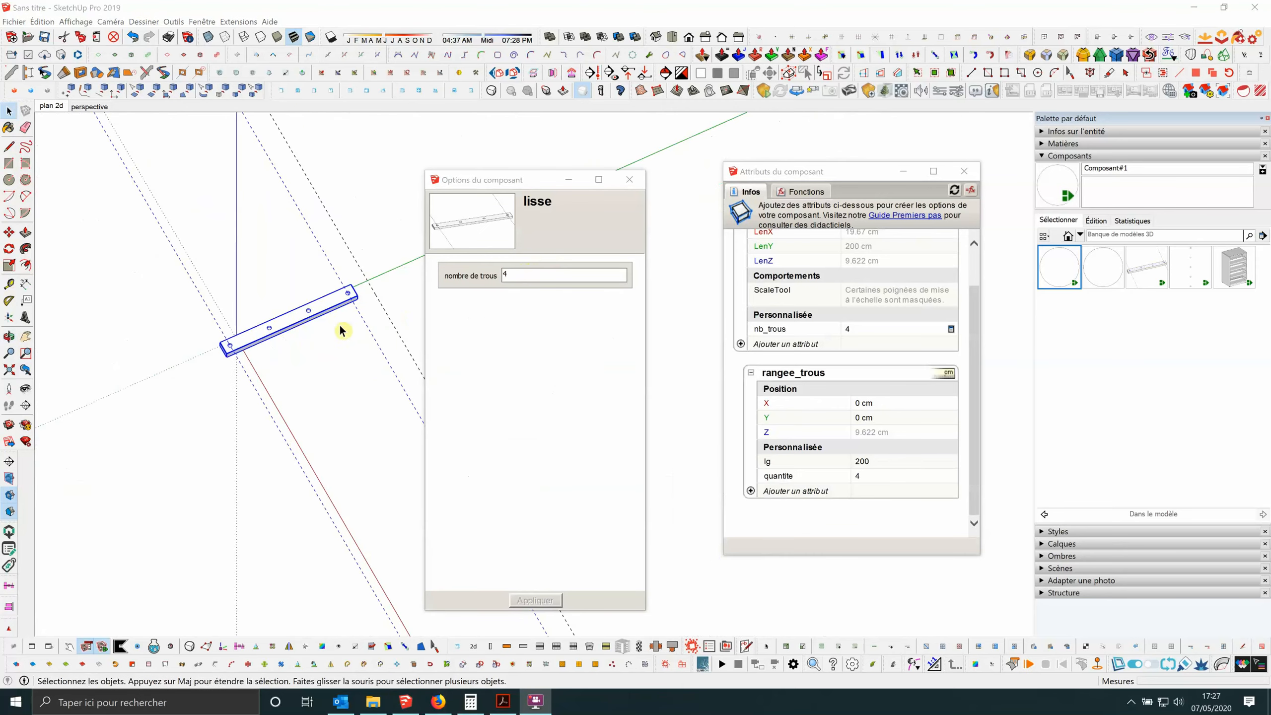
pyautogui.scroll(4, 334, 327)
pyautogui.scroll(-3, 331, 332)
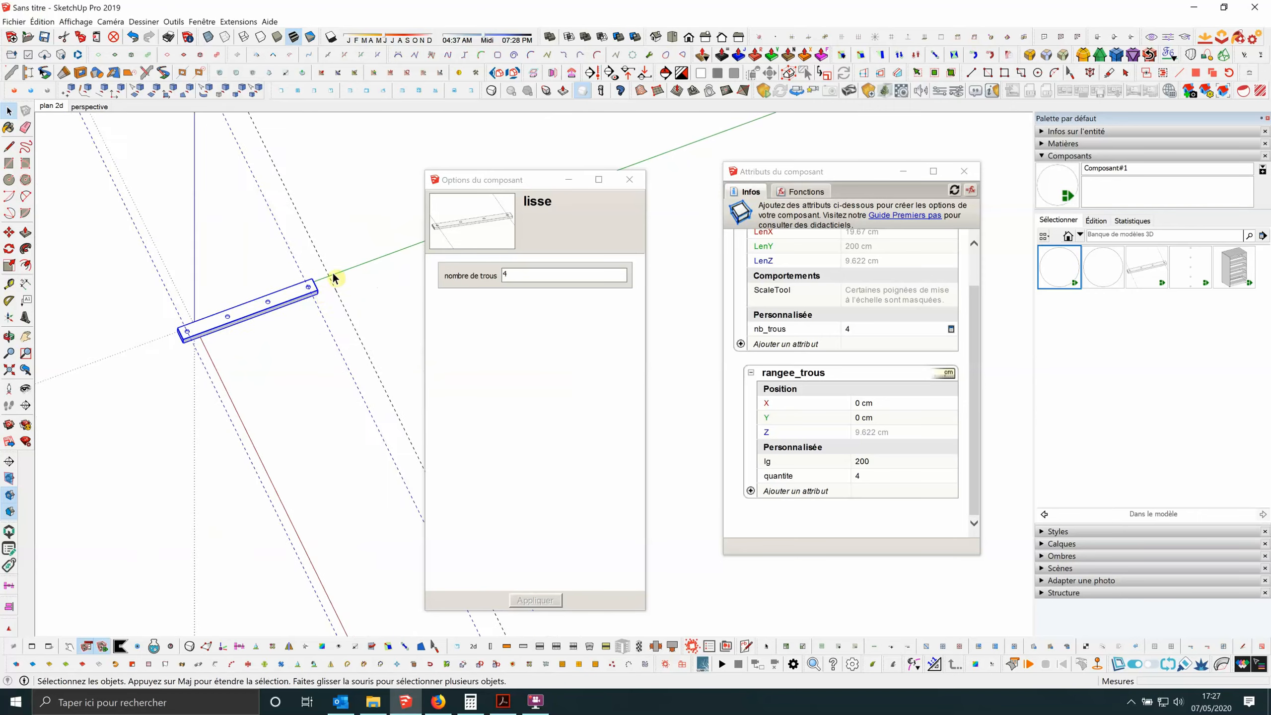
pyautogui.scroll(2, 320, 293)
pyautogui.moveTo(351, 295); pyautogui.dragTo(279, 323, button='middle')
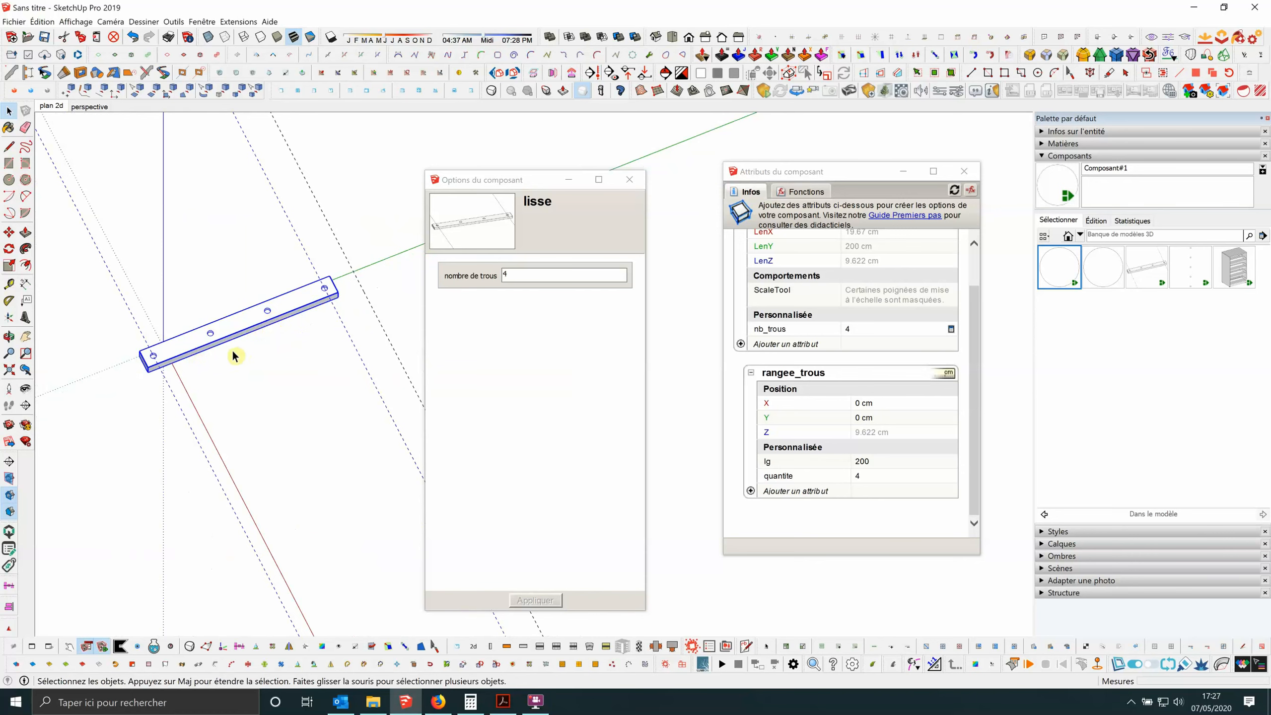
pyautogui.moveTo(234, 356); pyautogui.dragTo(260, 330, button='middle')
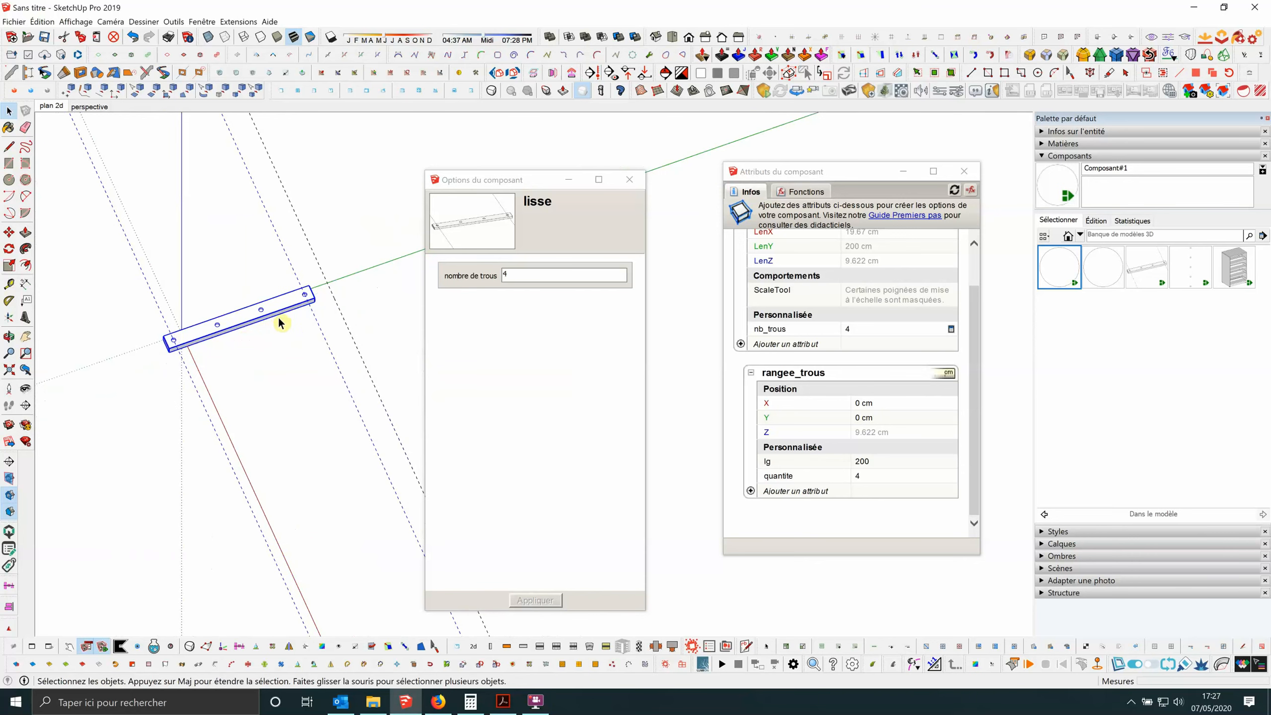
pyautogui.moveTo(209, 370); pyautogui.dragTo(245, 346, button='middle')
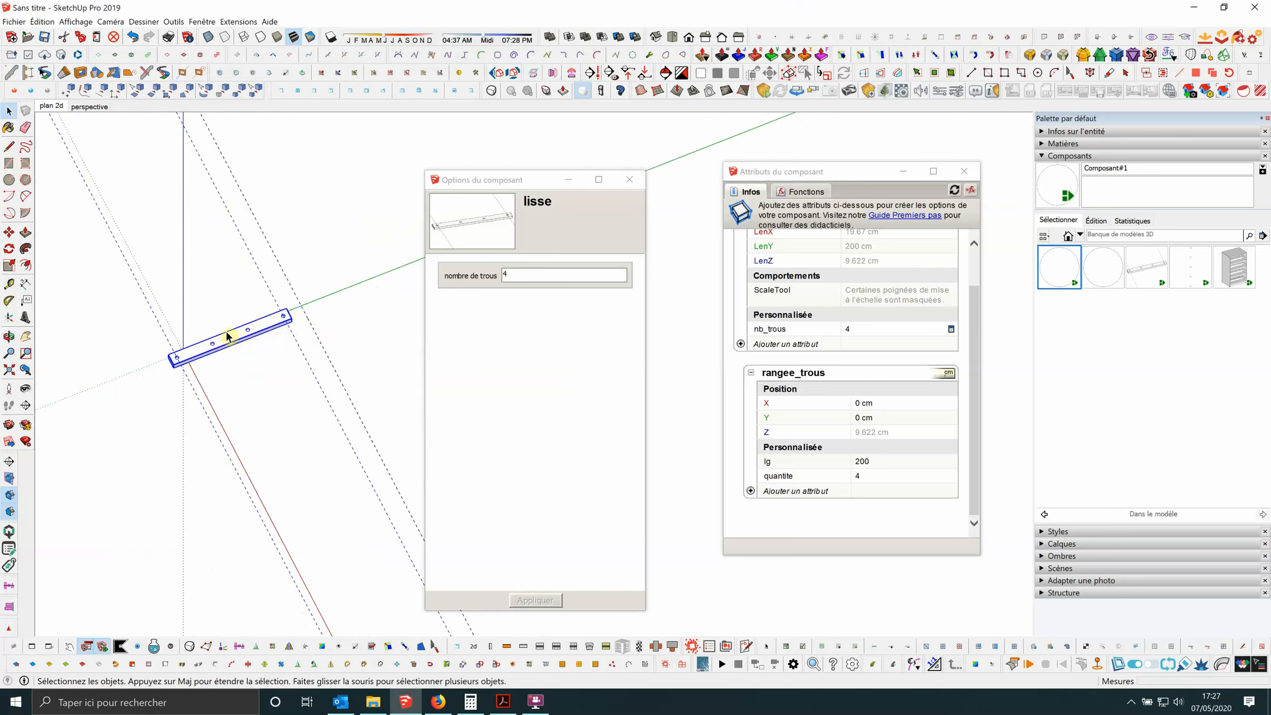
pyautogui.scroll(2, 217, 375)
pyautogui.moveTo(241, 343); pyautogui.dragTo(226, 340, button='middle')
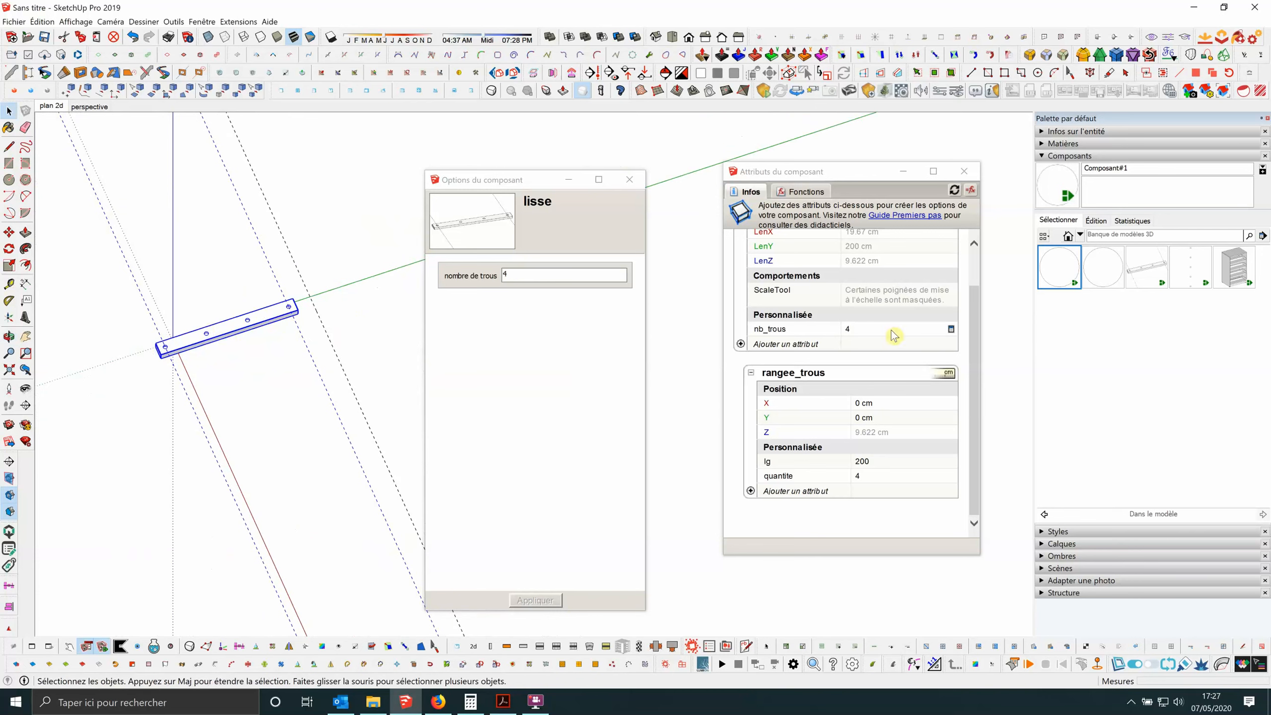
# Delete the custom nb_trous attribute from lisse and confirm its removal.
pyautogui.scroll(1, 811, 353)
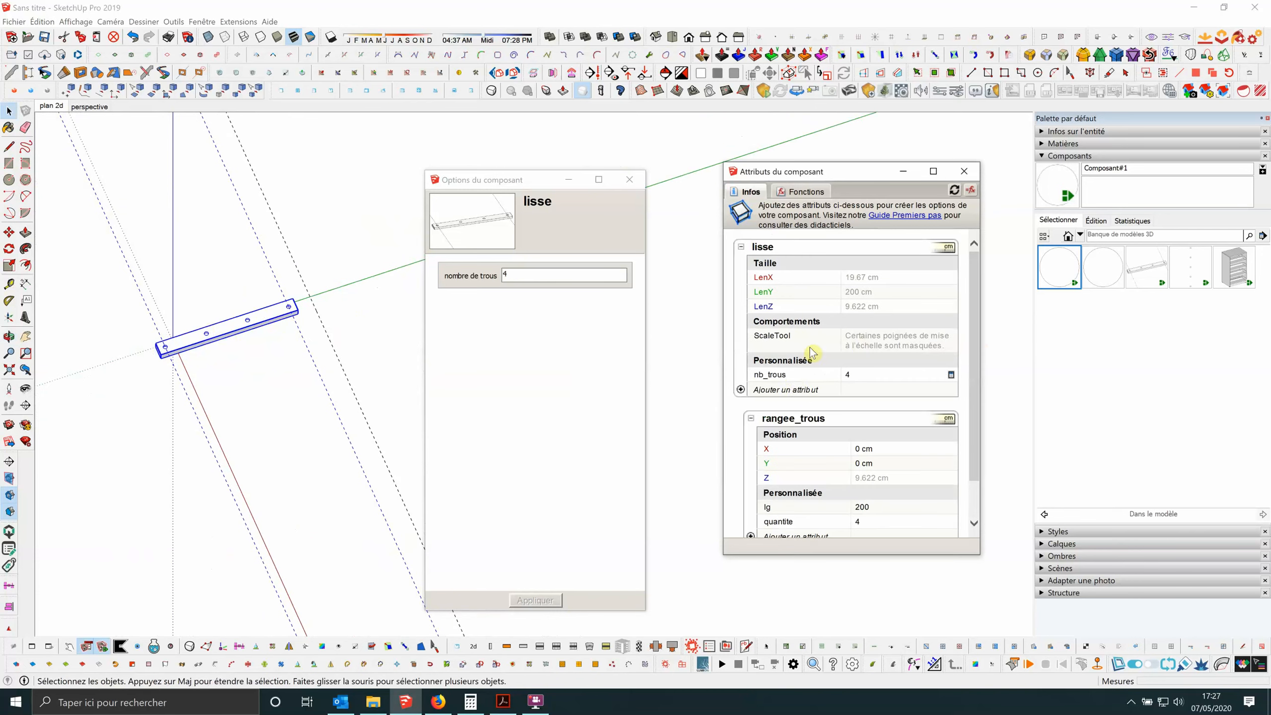
pyautogui.click(787, 378)
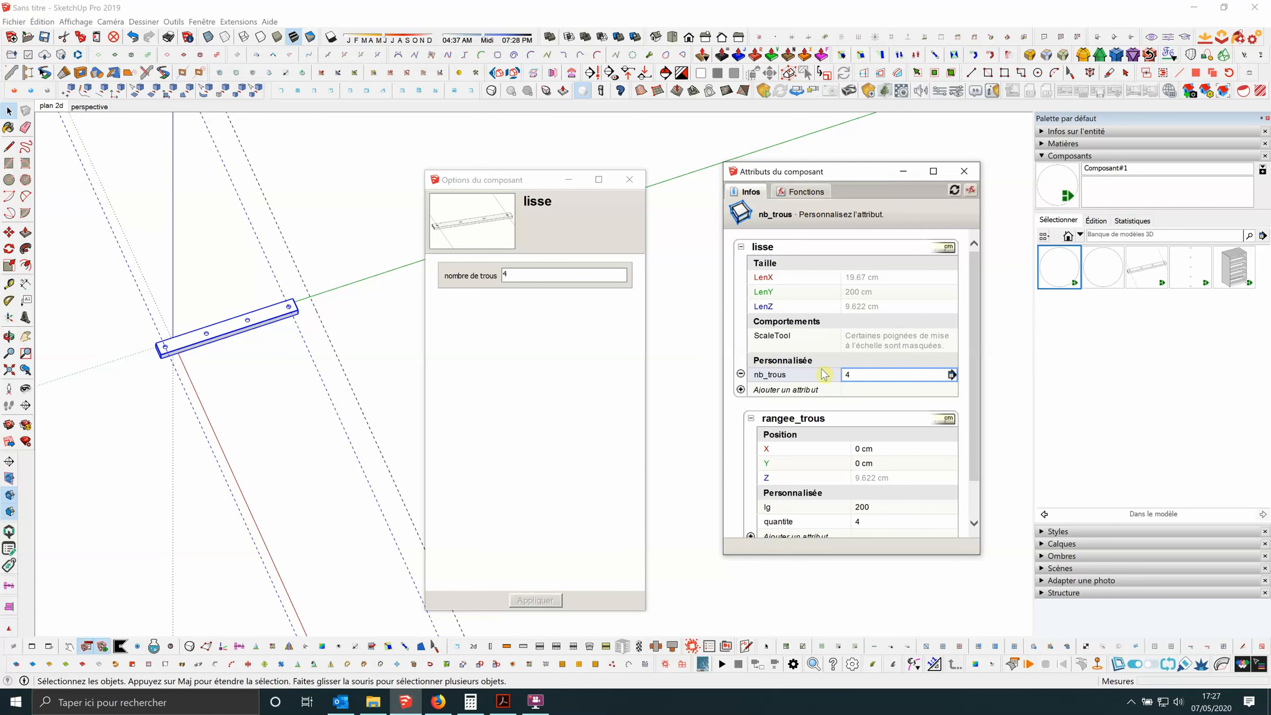
pyautogui.click(741, 375)
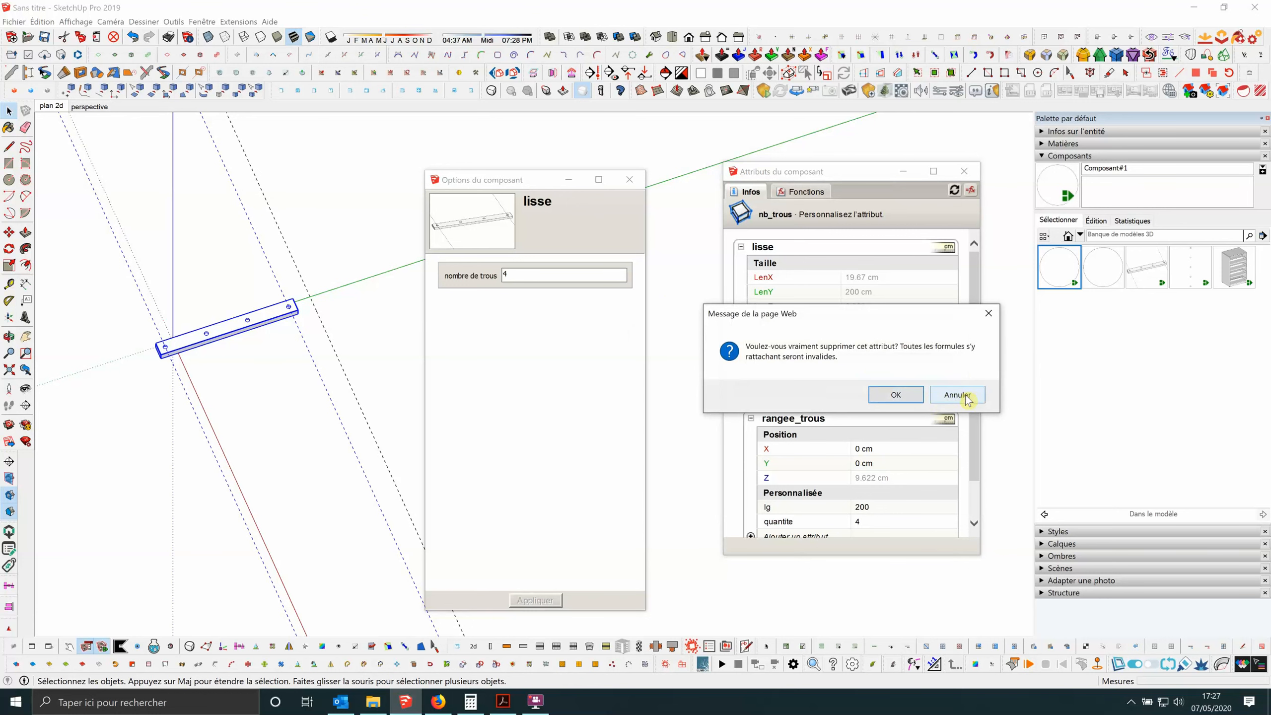
pyautogui.click(895, 396)
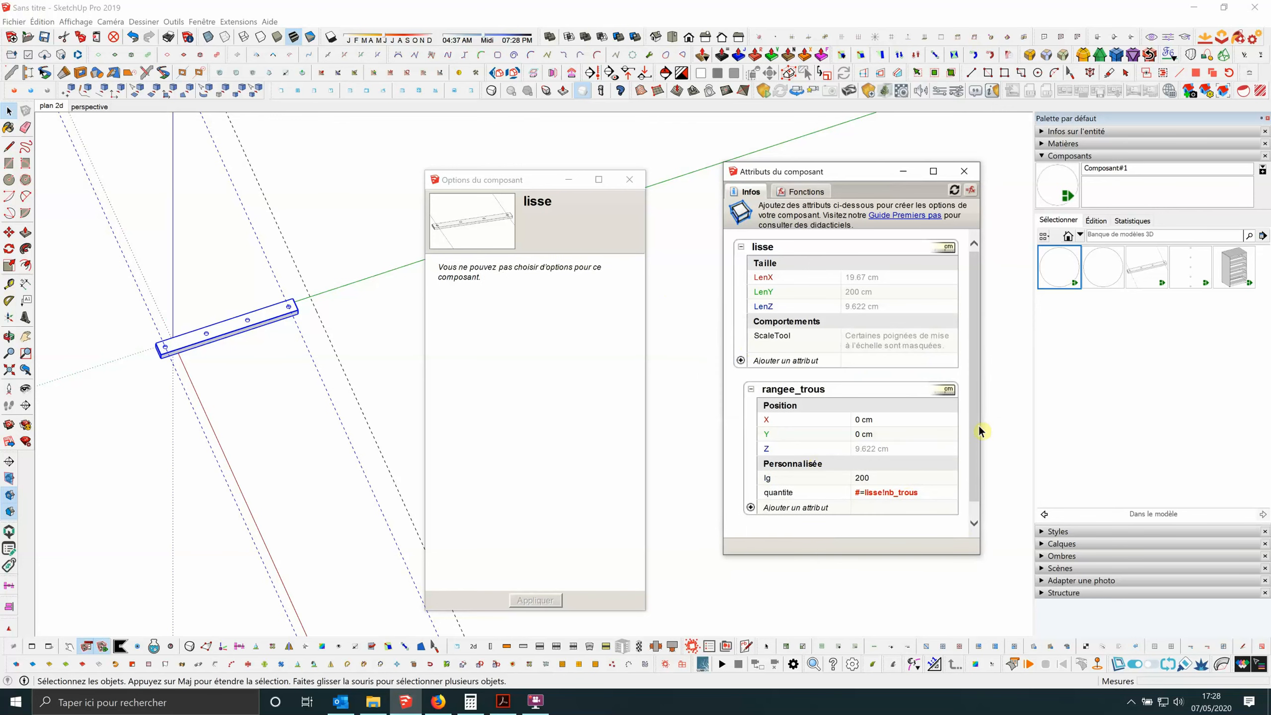
# Delete the custom quantite attribute from rangee_trous and confirm its removal.
pyautogui.scroll(-1, 893, 383)
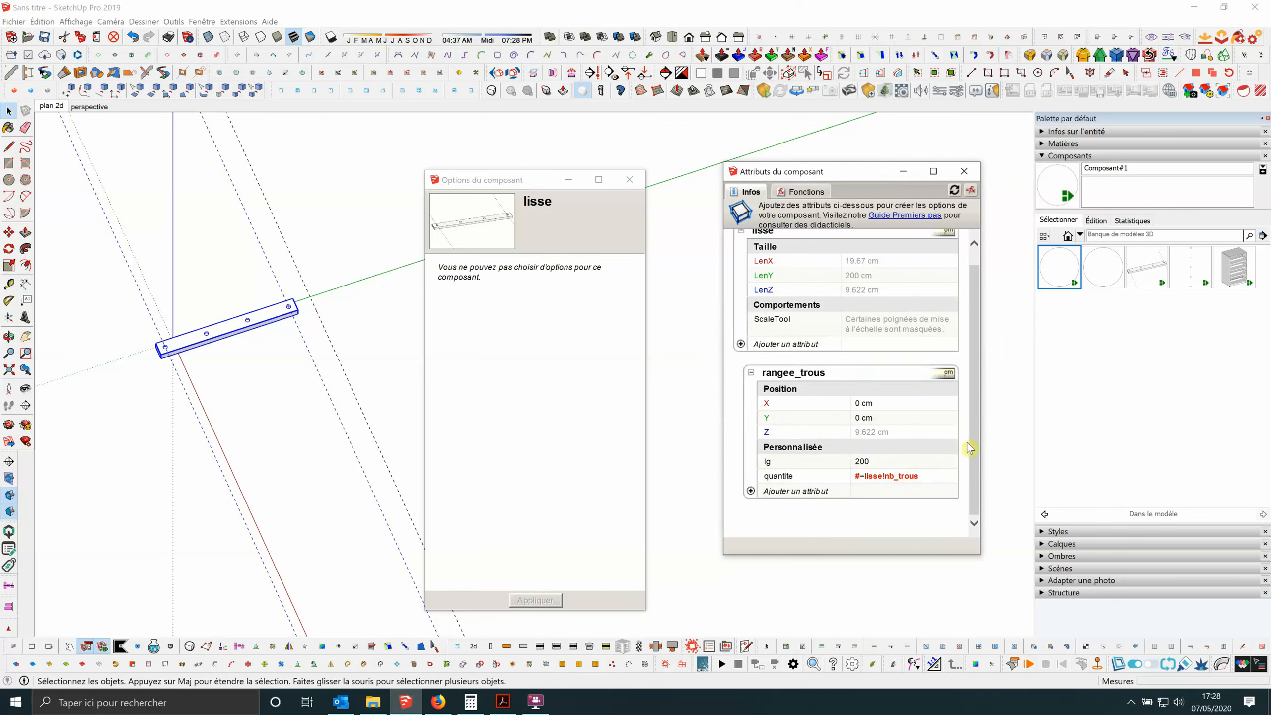
pyautogui.click(810, 474)
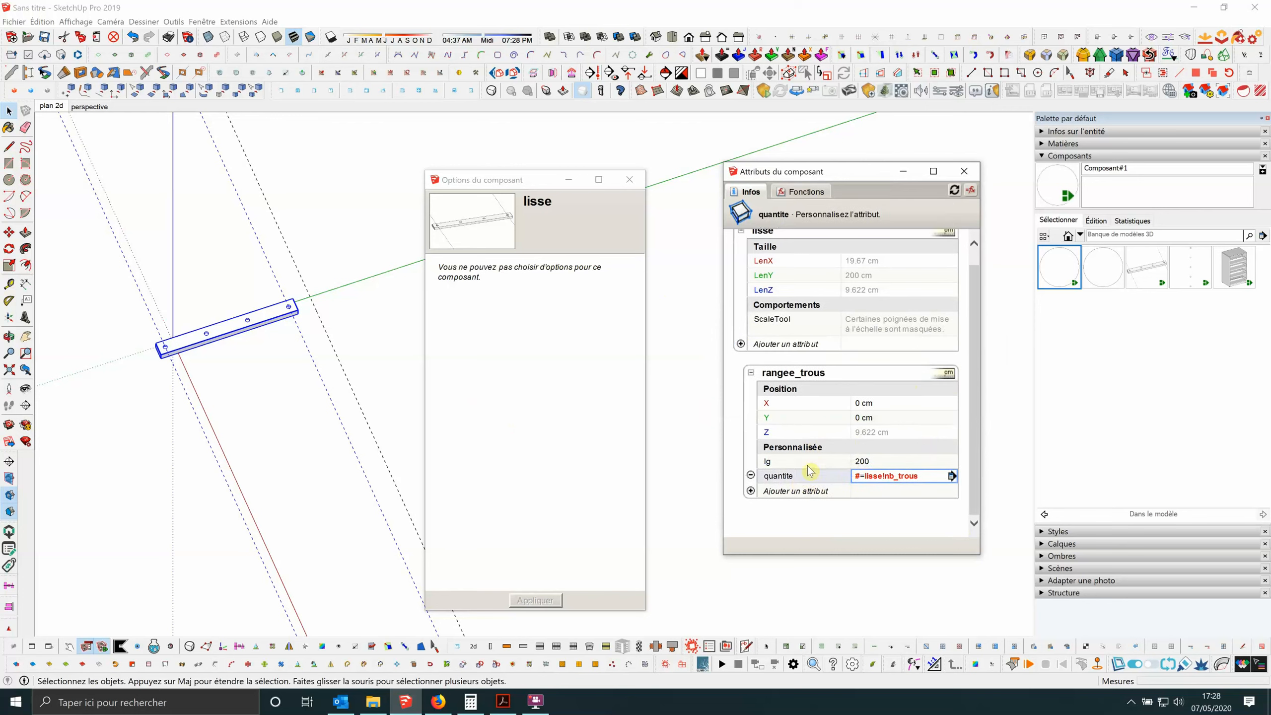
pyautogui.click(751, 475)
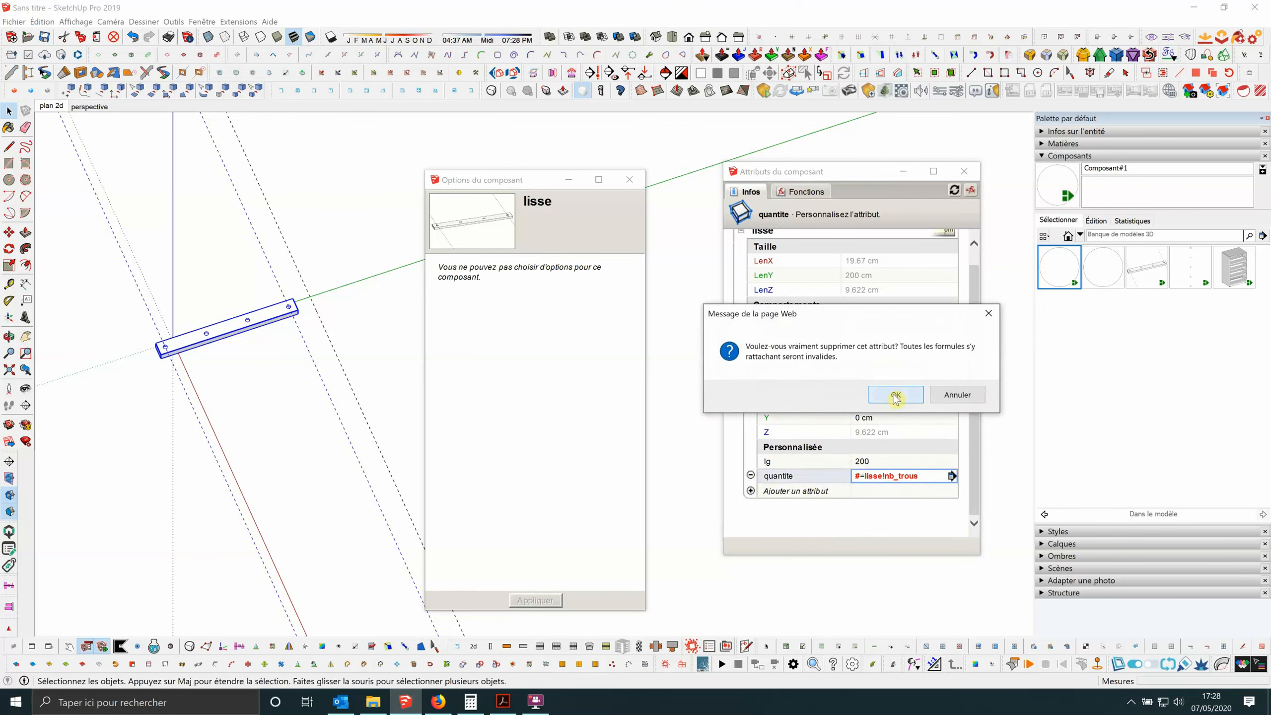
pyautogui.click(888, 396)
# Enter the lisse component, select rangee_trous and bring up the trou subcomponent's Copies attribute.
pyautogui.scroll(5, 162, 358)
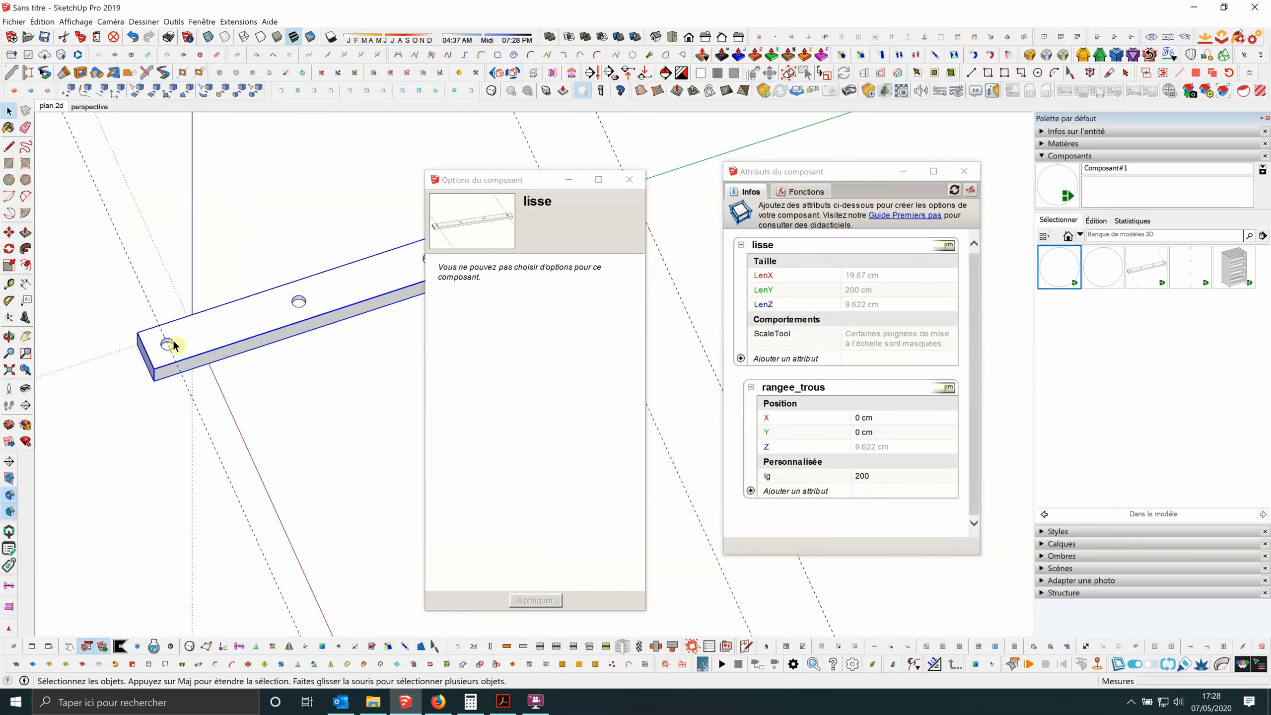
pyautogui.doubleClick(169, 341)
pyautogui.click(175, 346)
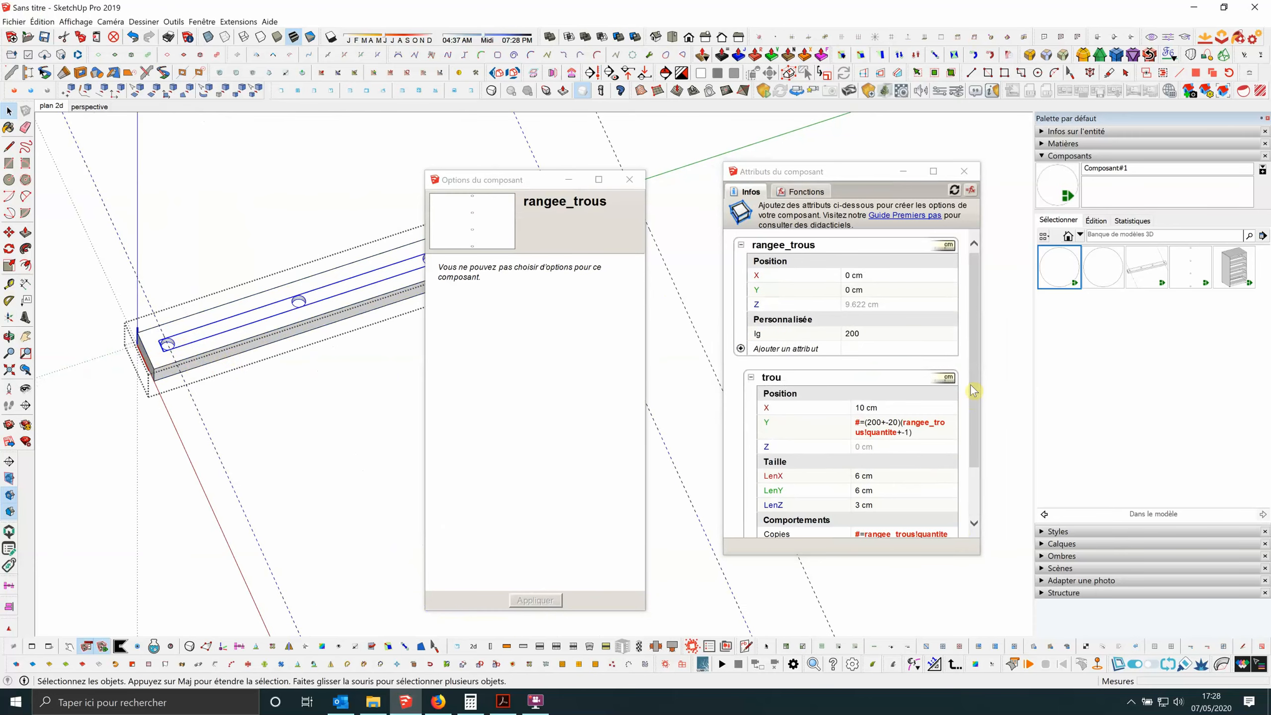
pyautogui.scroll(-3, 786, 346)
pyautogui.scroll(3, 807, 356)
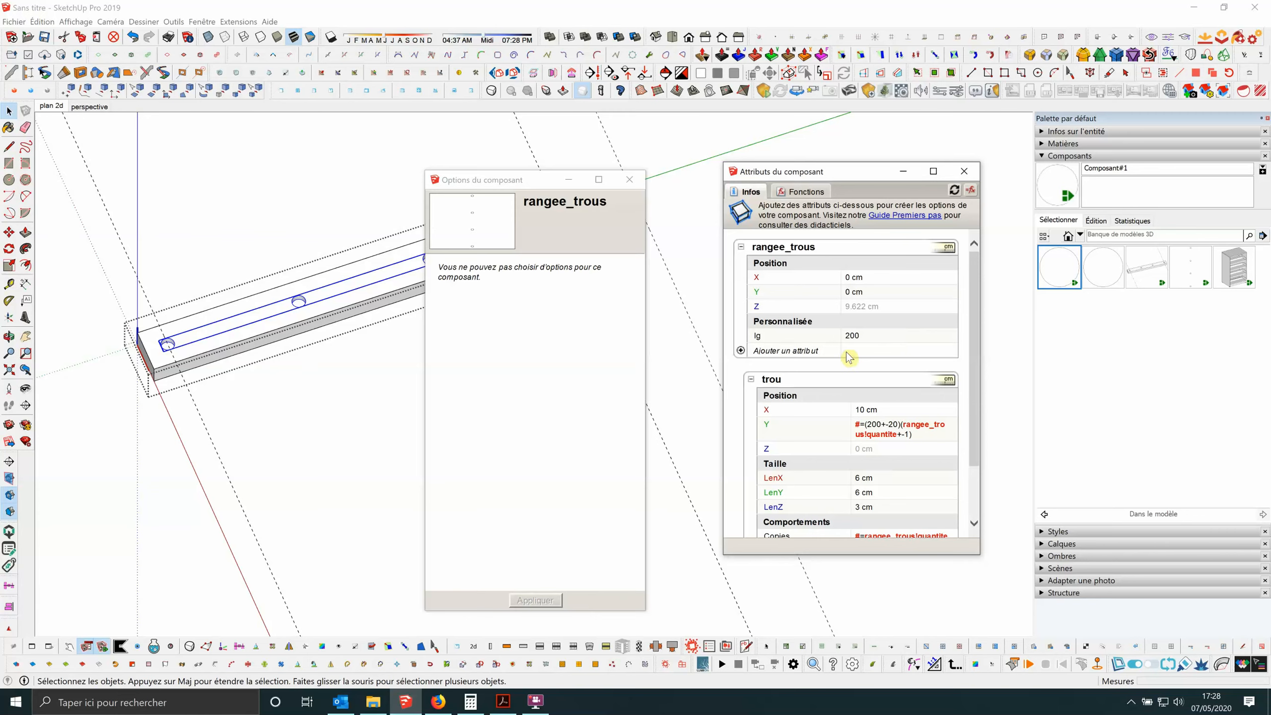
pyautogui.scroll(-2, 849, 357)
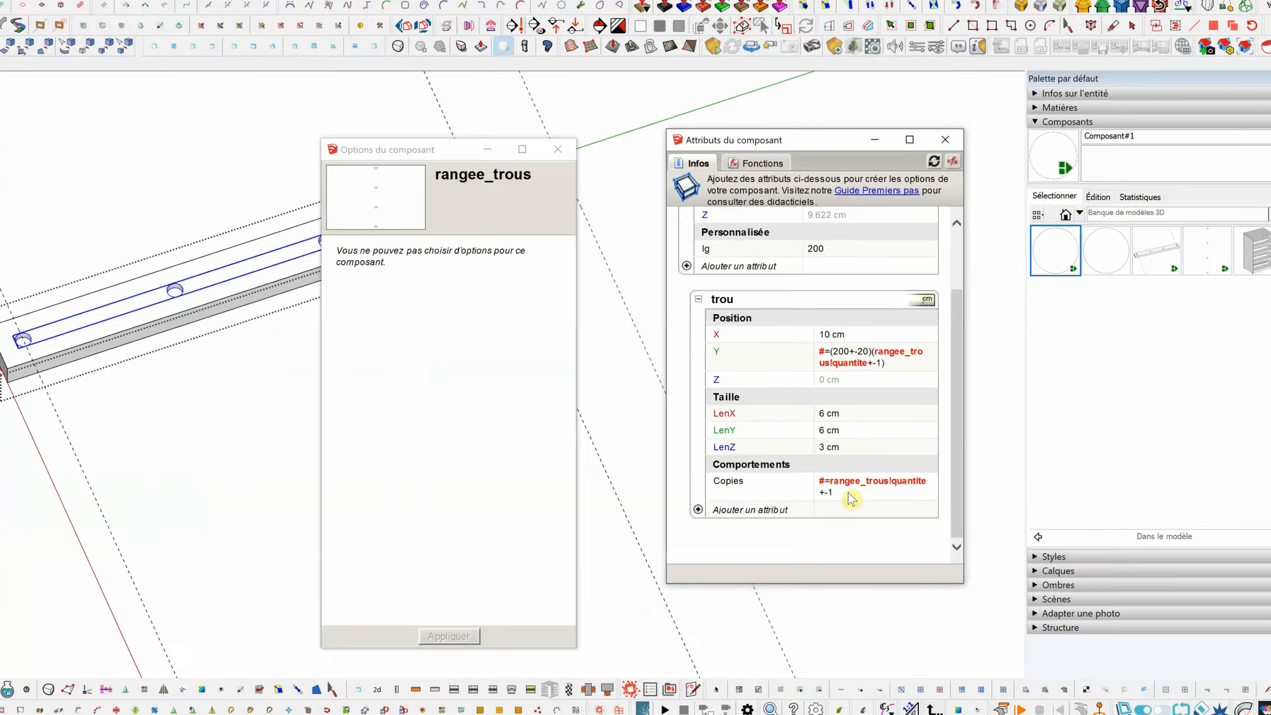
# Replace trou's Copies formula with the start of a condition on the row's length, =if(rangee_trous!lg<=200.
pyautogui.click(881, 484)
pyautogui.click(897, 475)
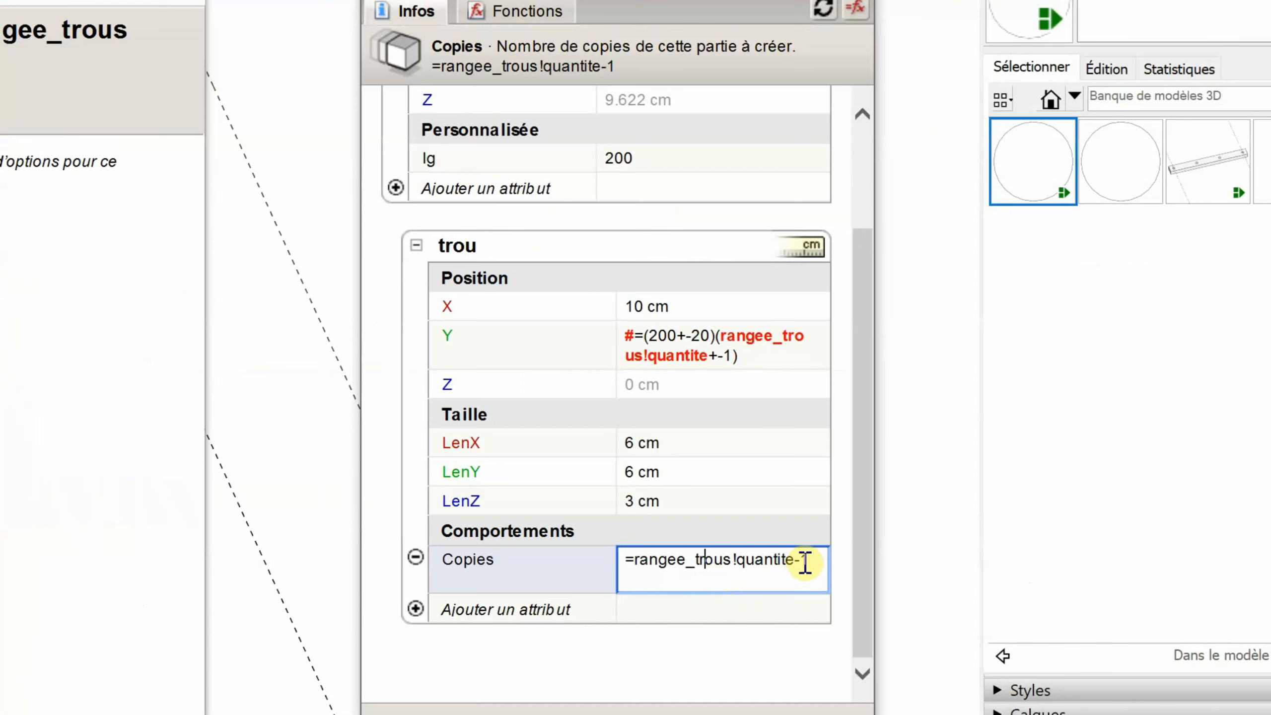
pyautogui.moveTo(805, 561); pyautogui.dragTo(634, 559)
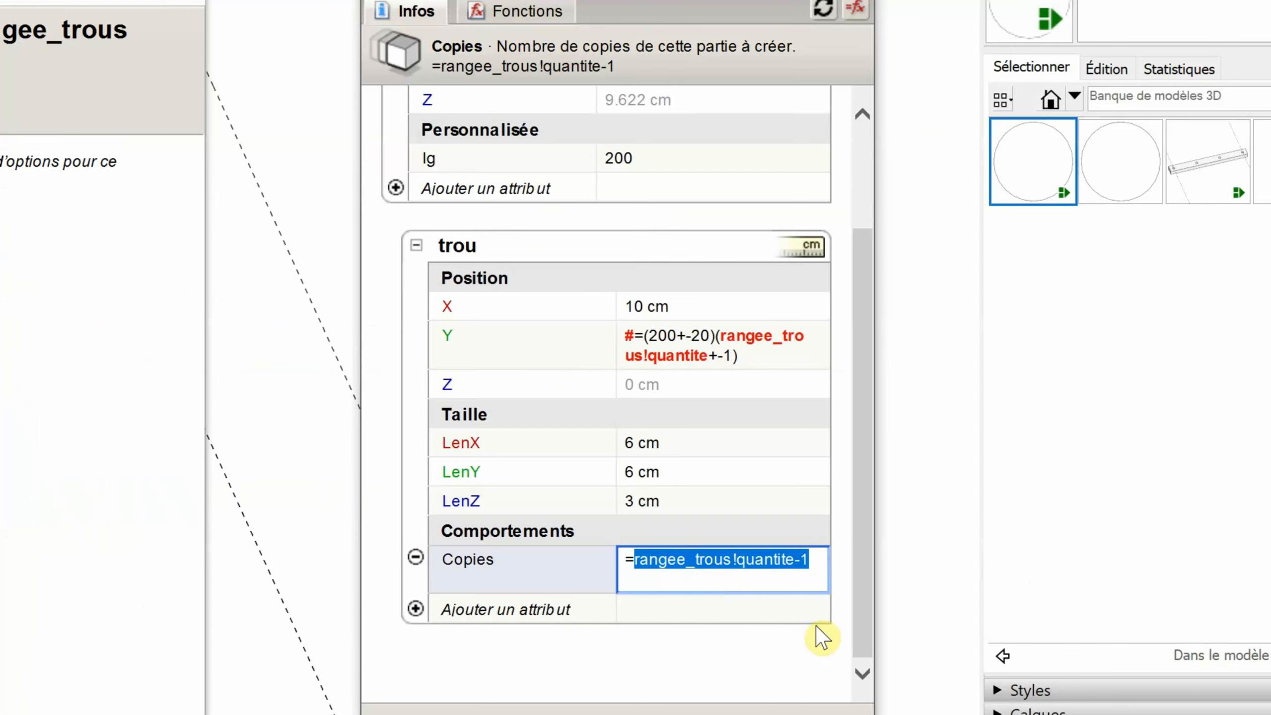
pyautogui.press('BackSpace')
pyautogui.write('if')
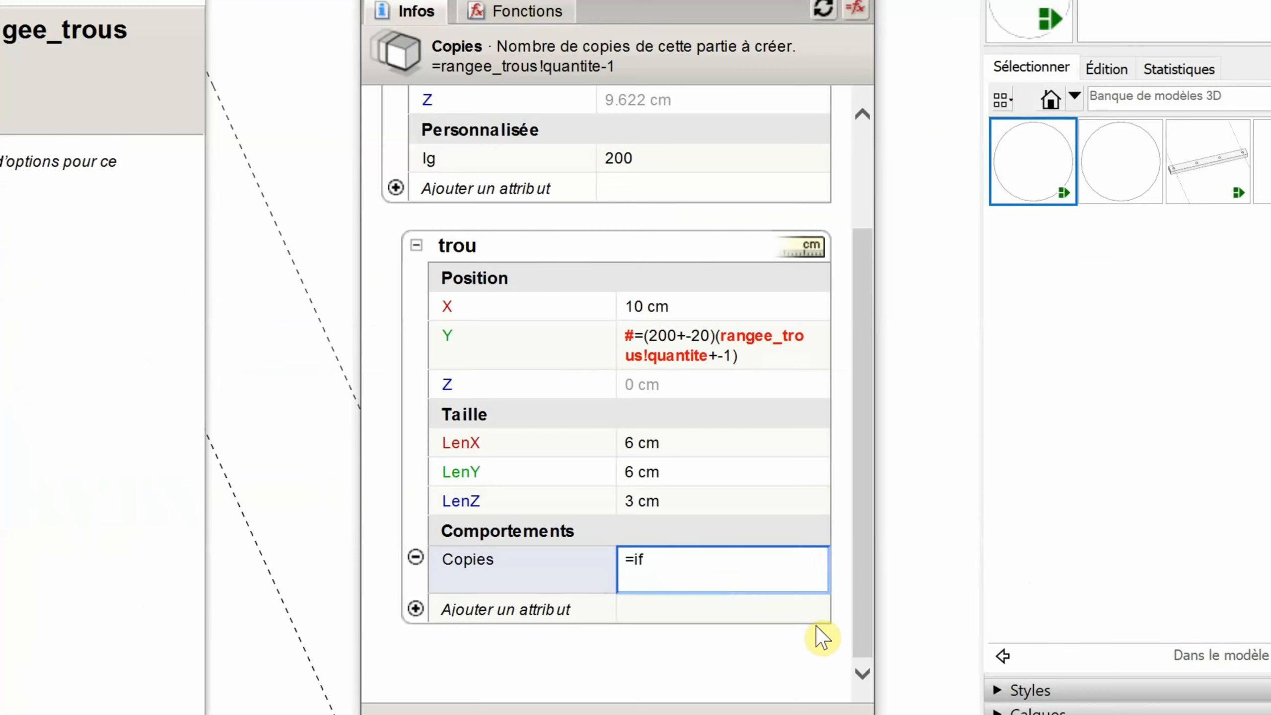
pyautogui.write('(')
pyautogui.click(485, 161)
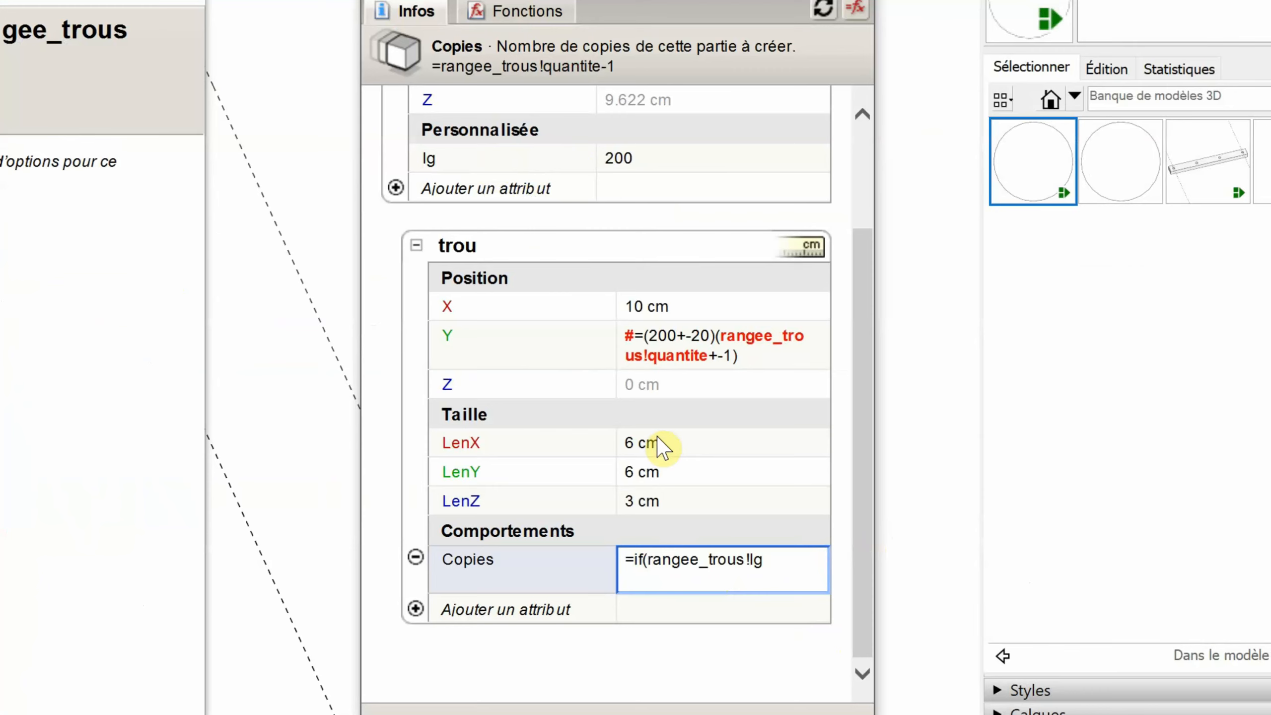
pyautogui.write('<=200')
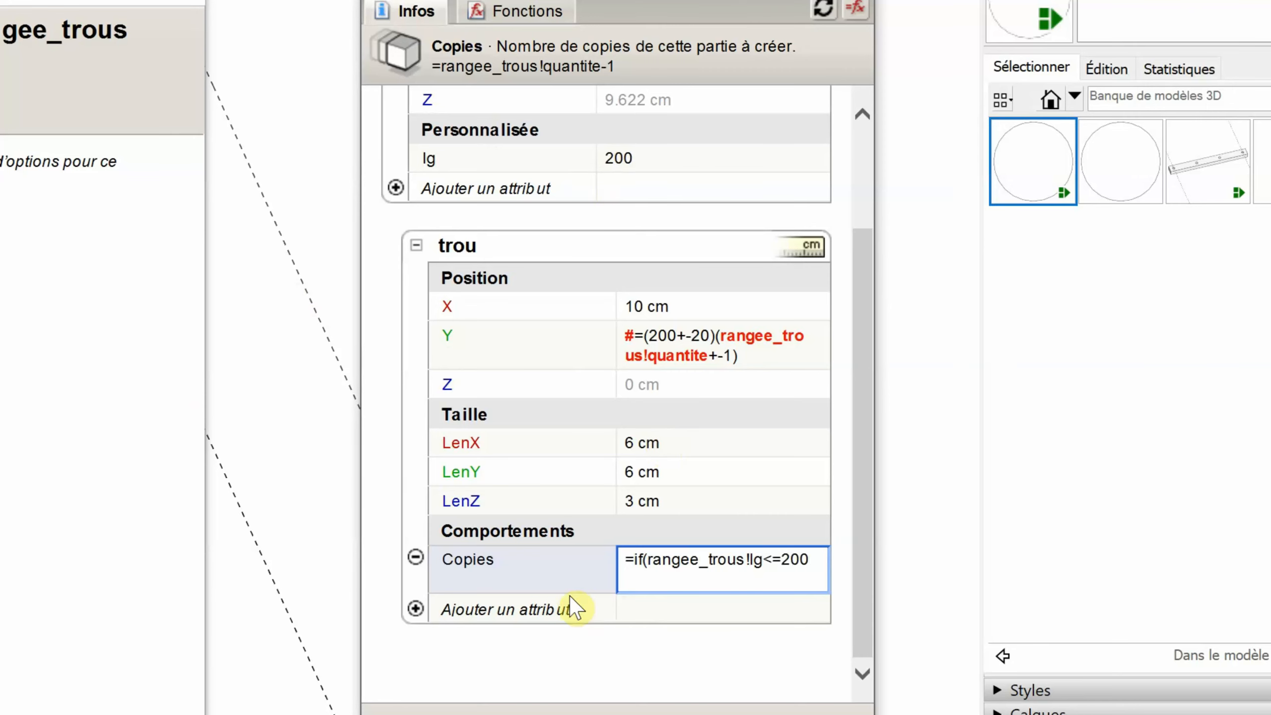
# Complete trou's Copies formula with the two outcomes, making it =if(rangee_trous!lg<=200,1,3), and apply it.
pyautogui.write(',')
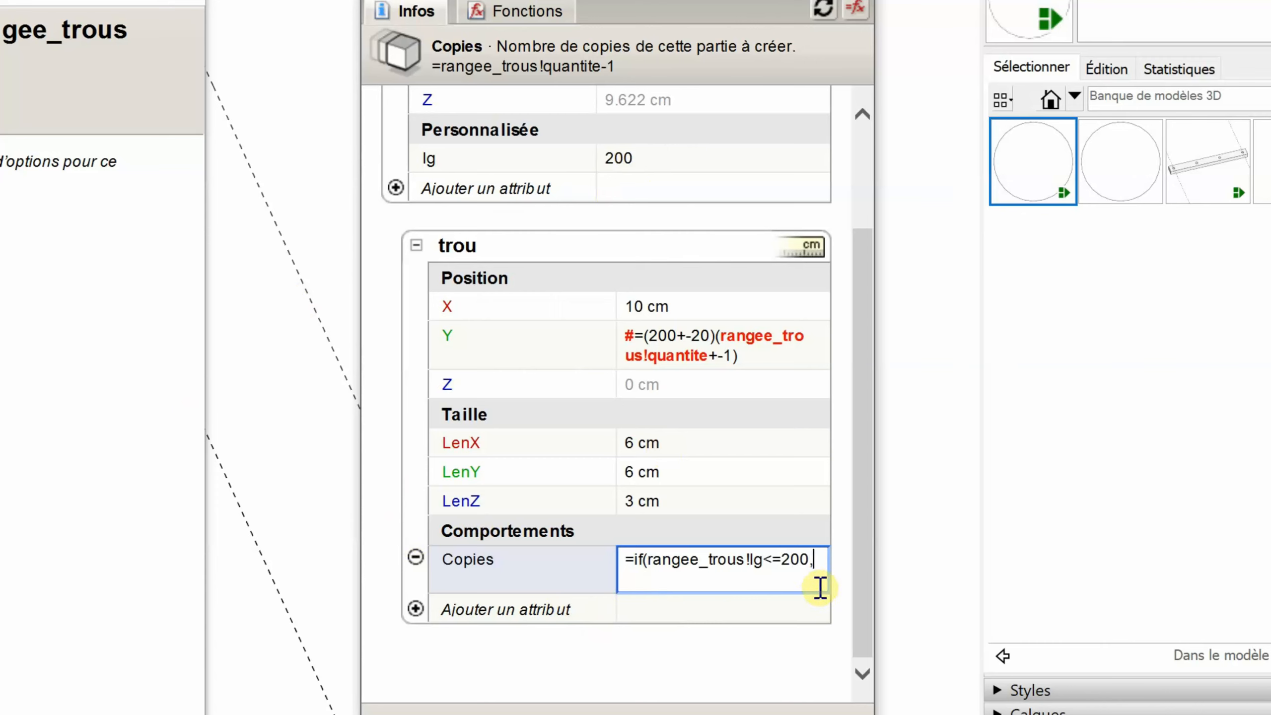
pyautogui.write('1')
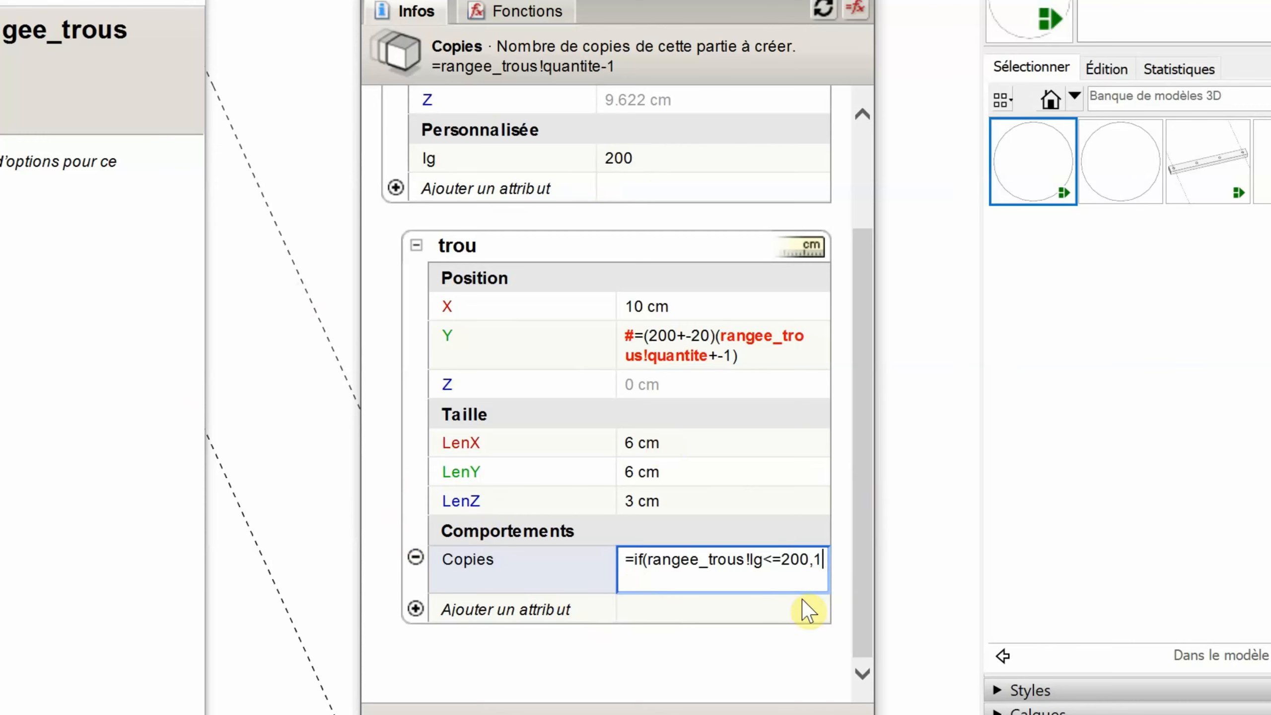
pyautogui.moveTo(873, 584); pyautogui.dragTo(1059, 581)
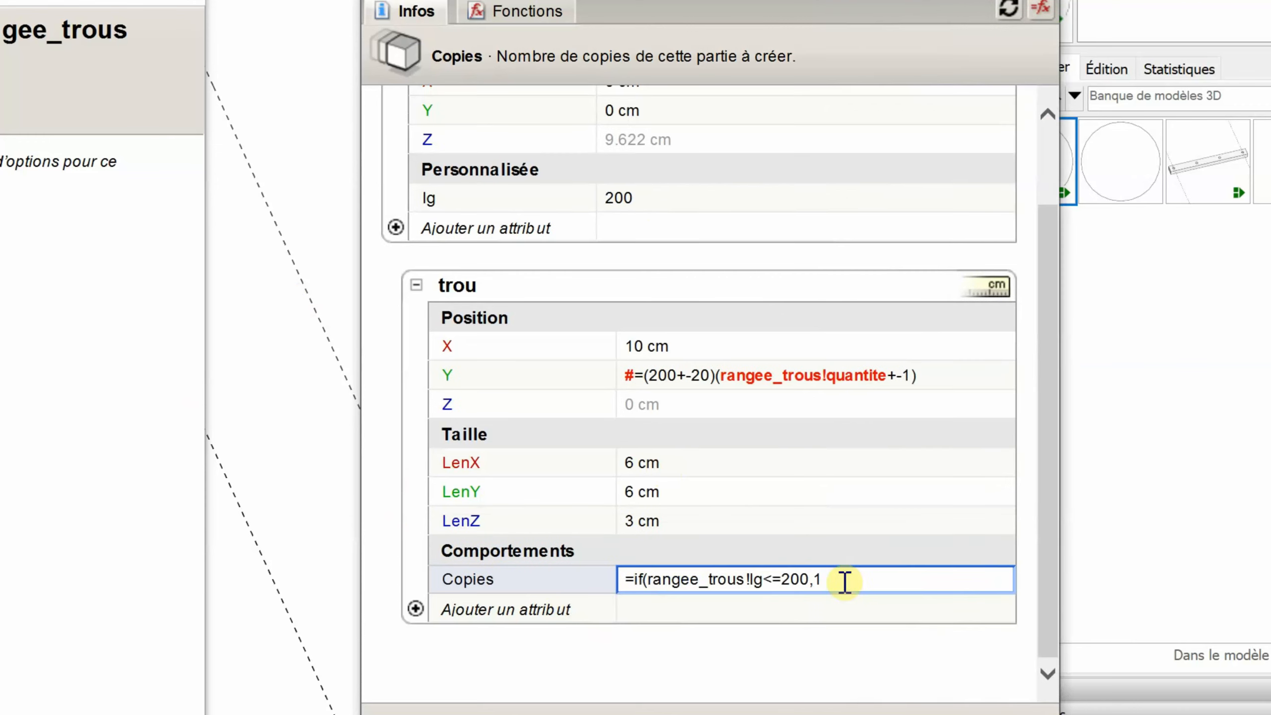
pyautogui.write(',')
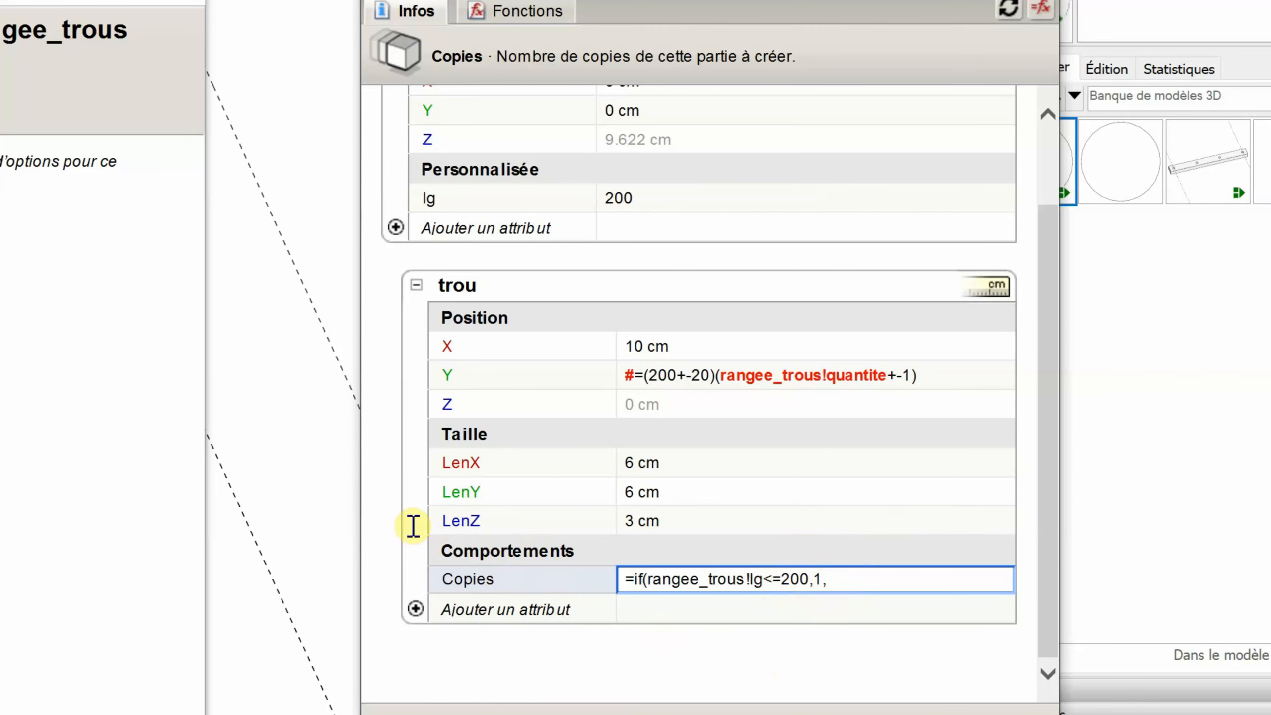
pyautogui.write(')')
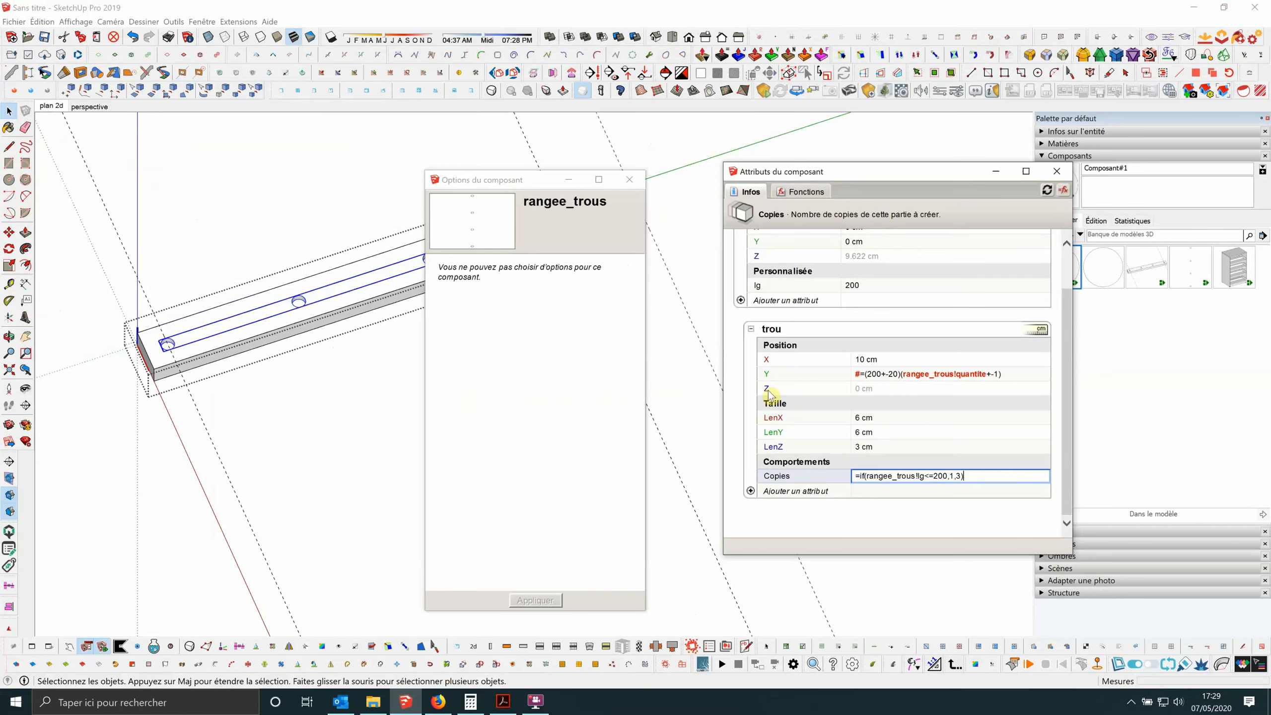
pyautogui.press('Return')
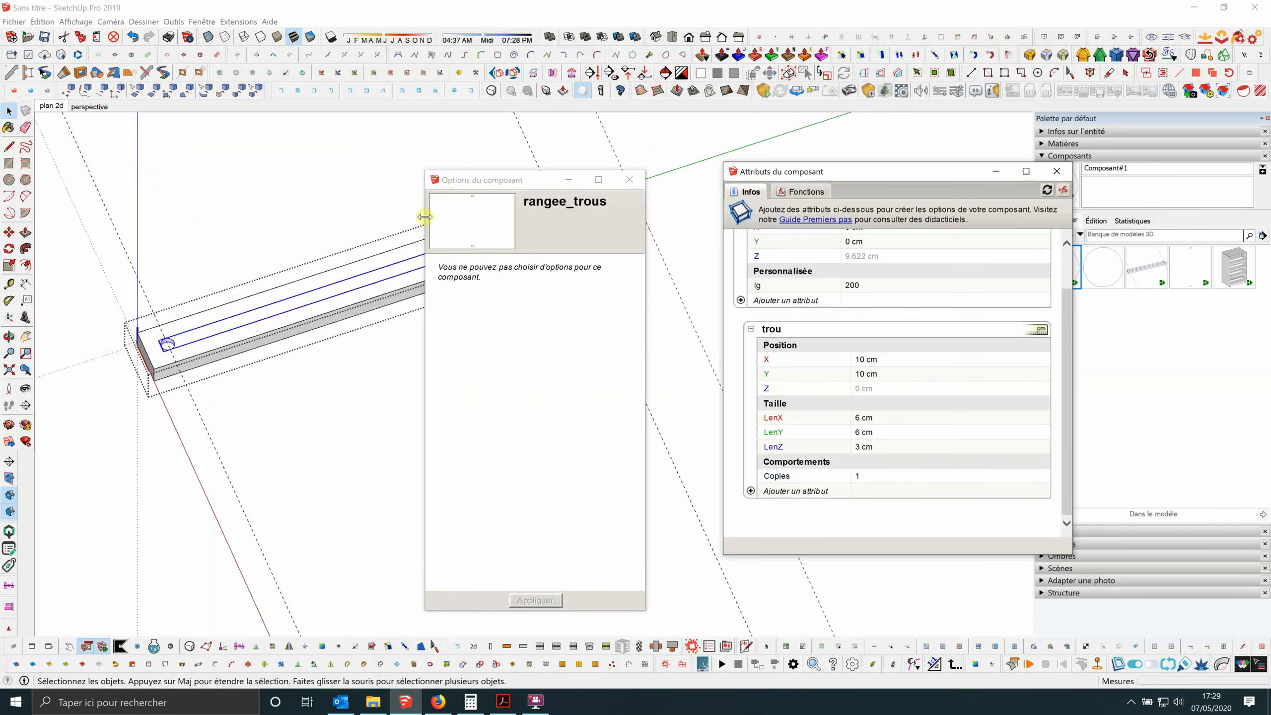
# Return to the whole lisse component and move the component options window clear of the beam.
pyautogui.moveTo(467, 183); pyautogui.dragTo(579, 439)
pyautogui.moveTo(350, 351); pyautogui.dragTo(496, 297, button='middle')
pyautogui.press('Escape')
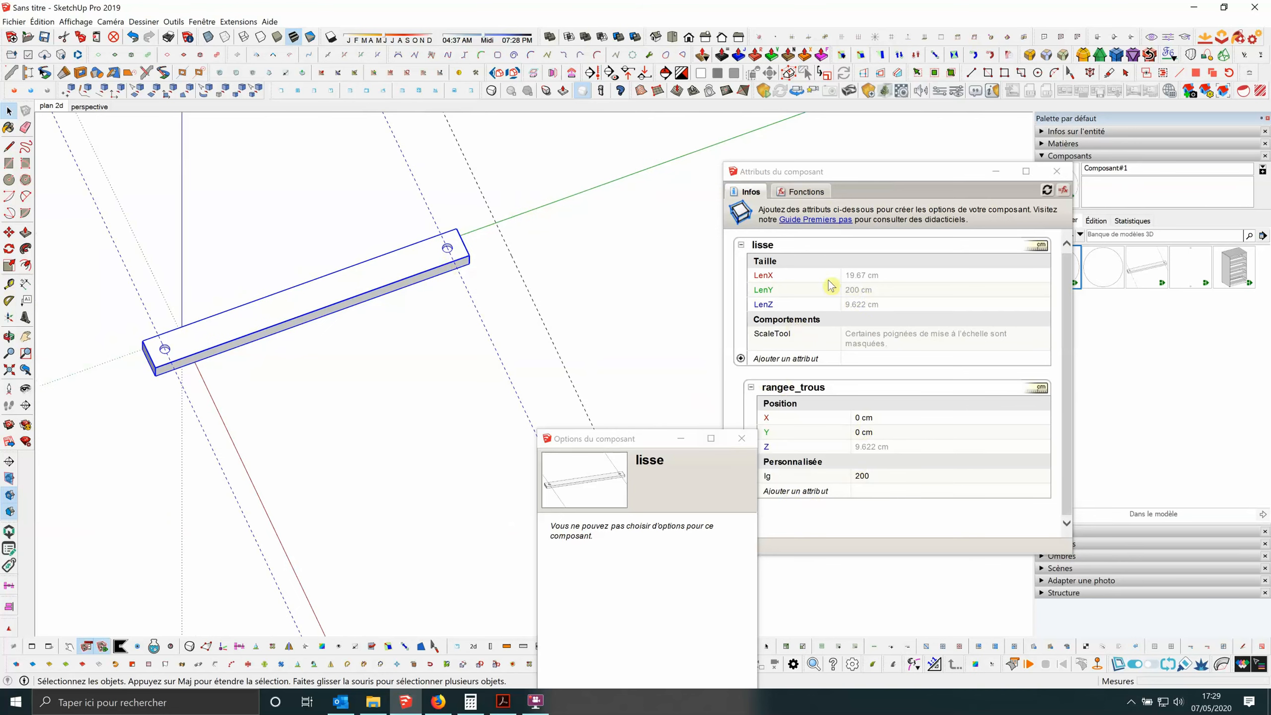
pyautogui.moveTo(658, 445); pyautogui.dragTo(576, 410)
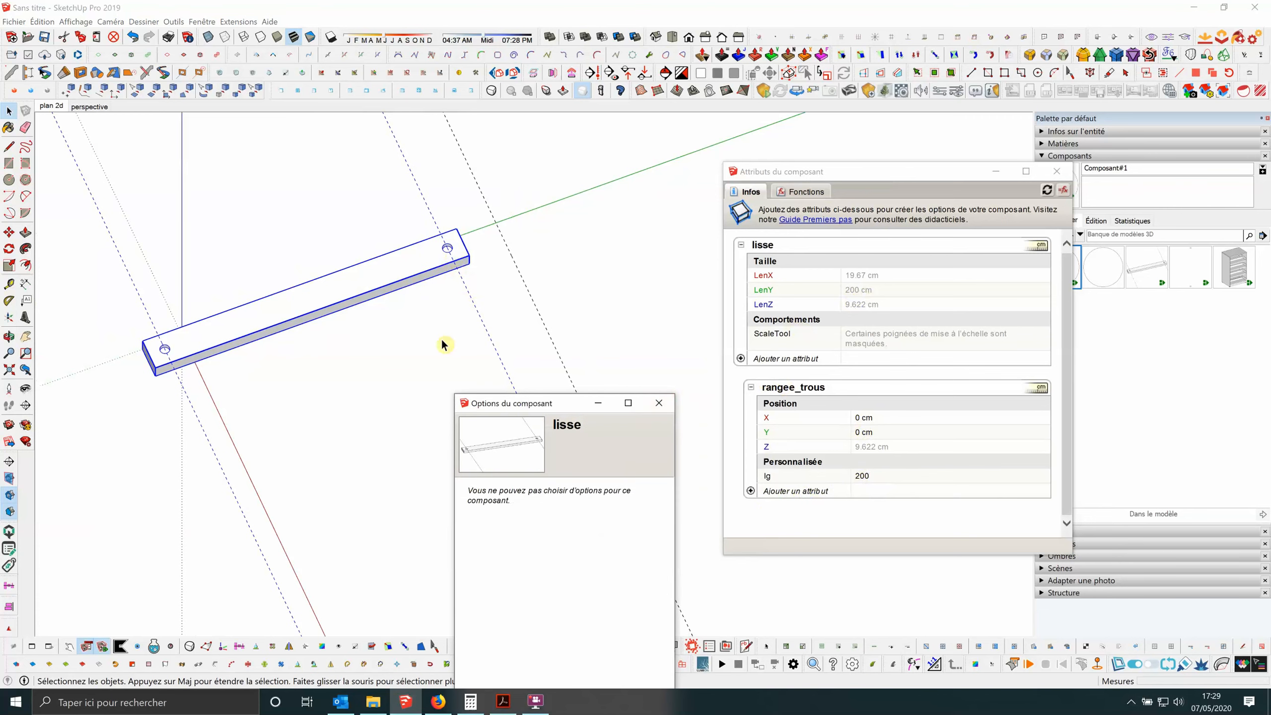
# Scale the beam along its length to about 368 cm and check its holes.
pyautogui.moveTo(334, 369); pyautogui.dragTo(412, 224, button='middle')
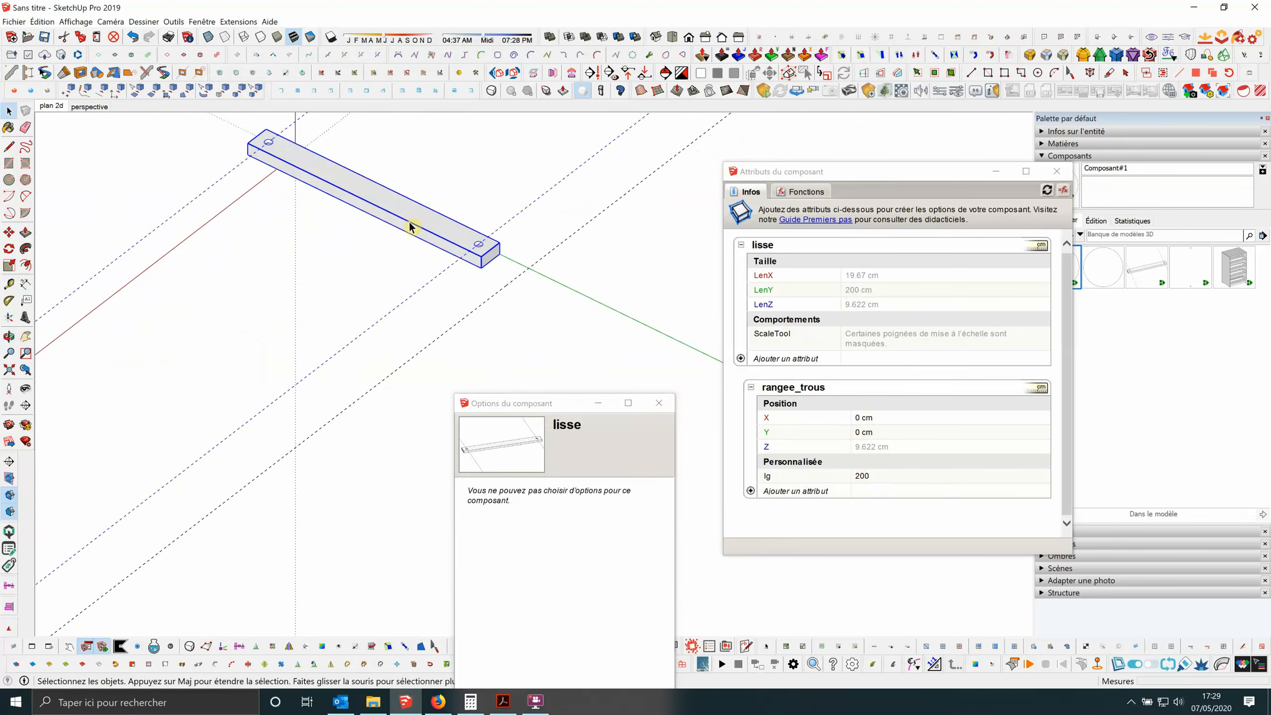
pyautogui.click(9, 265)
pyautogui.scroll(3, 397, 259)
pyautogui.moveTo(402, 248); pyautogui.dragTo(590, 335)
pyautogui.moveTo(590, 336); pyautogui.dragTo(473, 278, button='middle')
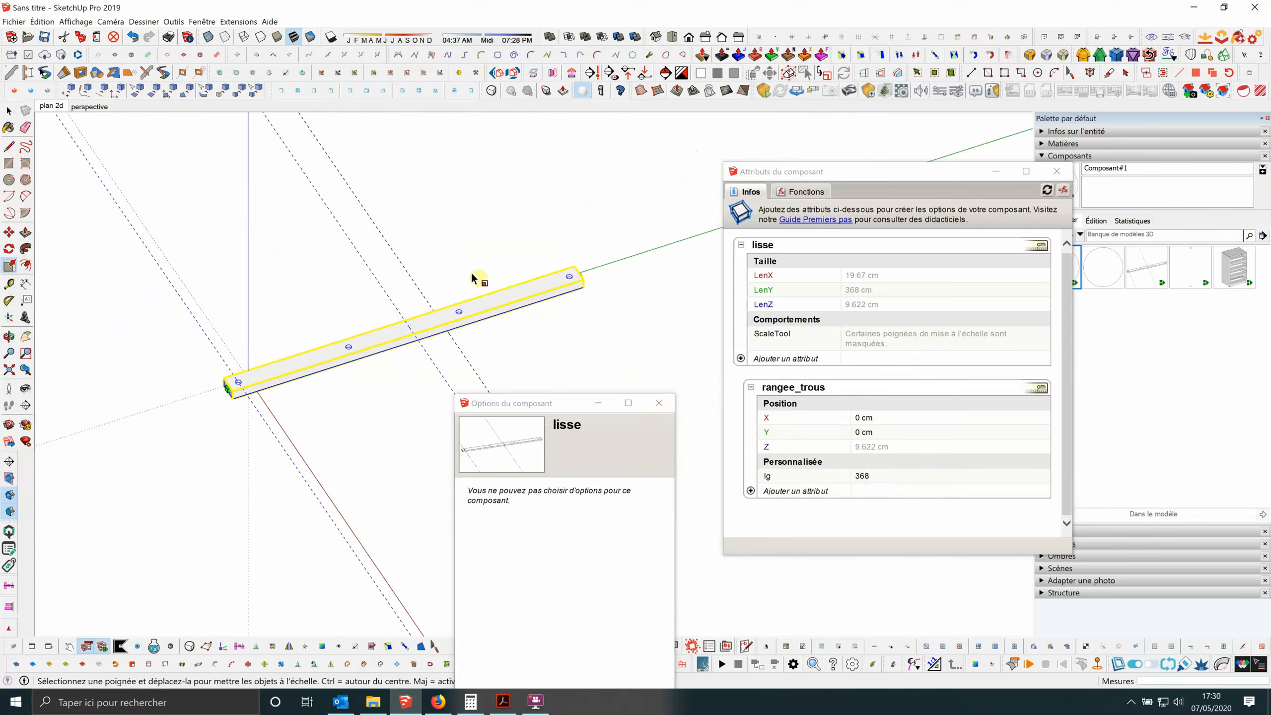
pyautogui.press('space')
pyautogui.click(560, 325)
pyautogui.scroll(1, 467, 320)
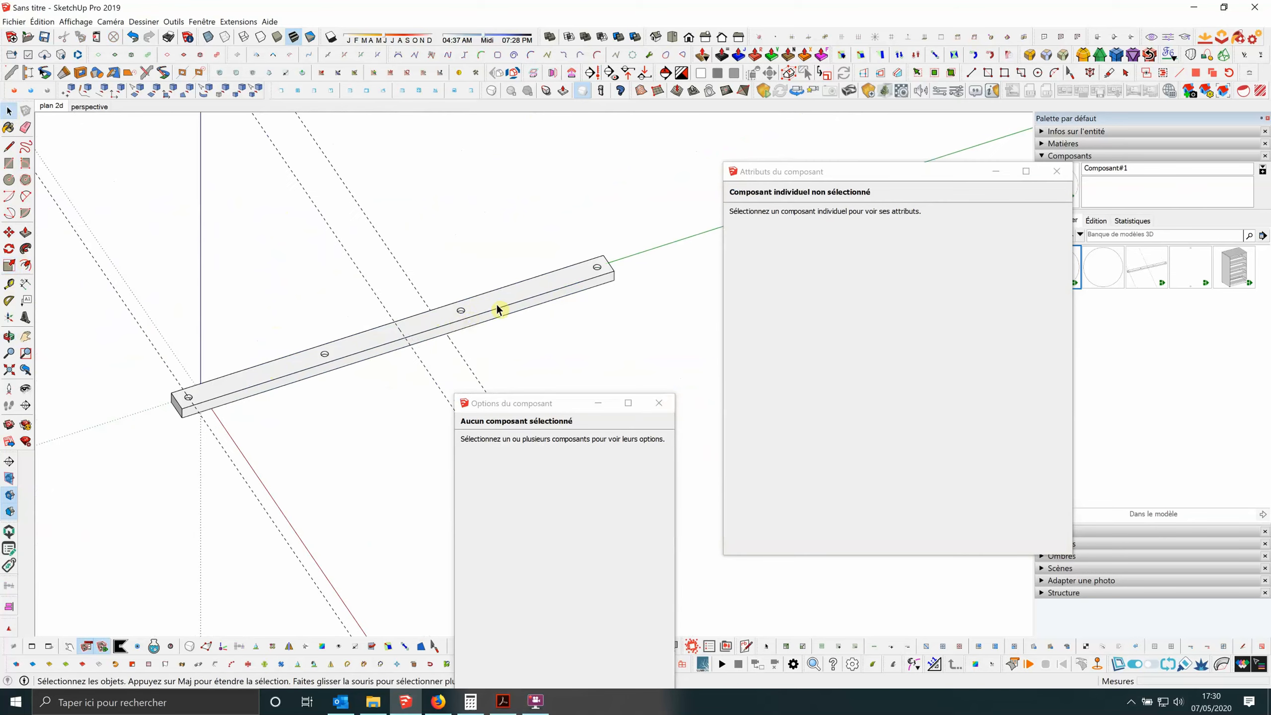
pyautogui.scroll(-1, 498, 309)
pyautogui.click(506, 307)
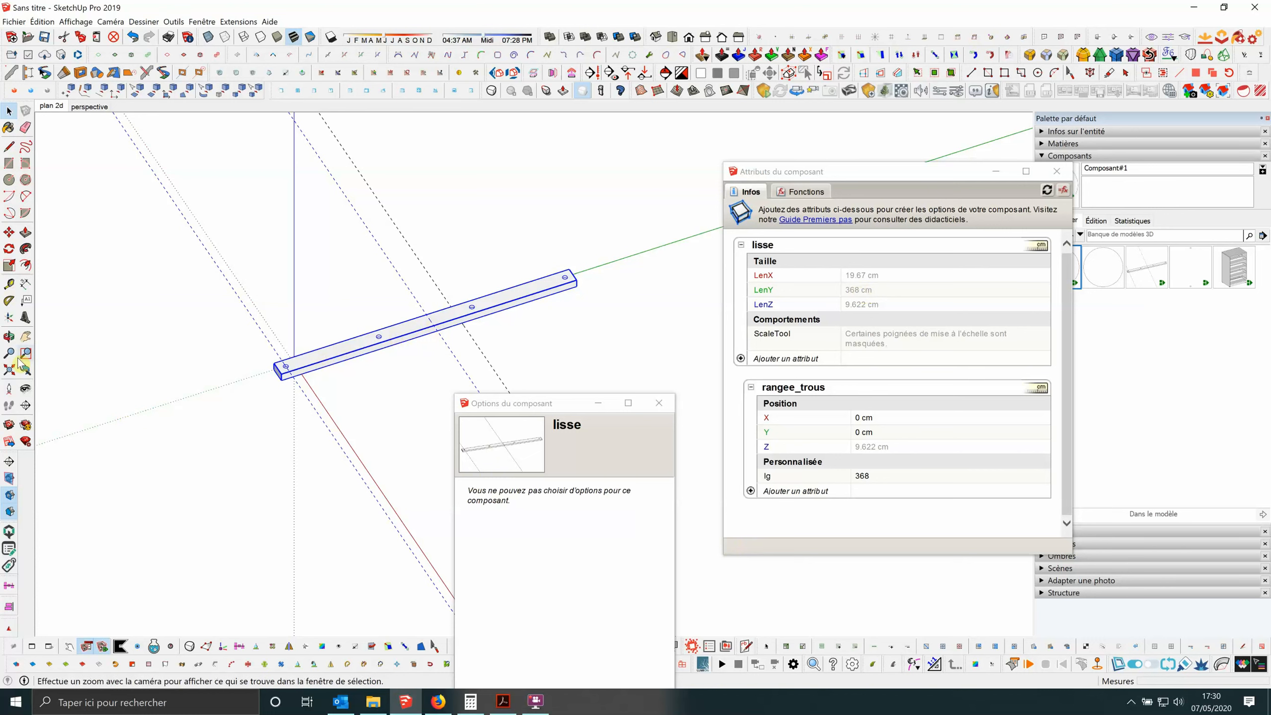
# Scale the beam down along its length to about 189 cm.
pyautogui.click(9, 265)
pyautogui.moveTo(75, 280); pyautogui.dragTo(690, 321, button='middle')
pyautogui.moveTo(601, 306); pyautogui.dragTo(380, 237)
pyautogui.scroll(-2, 409, 247)
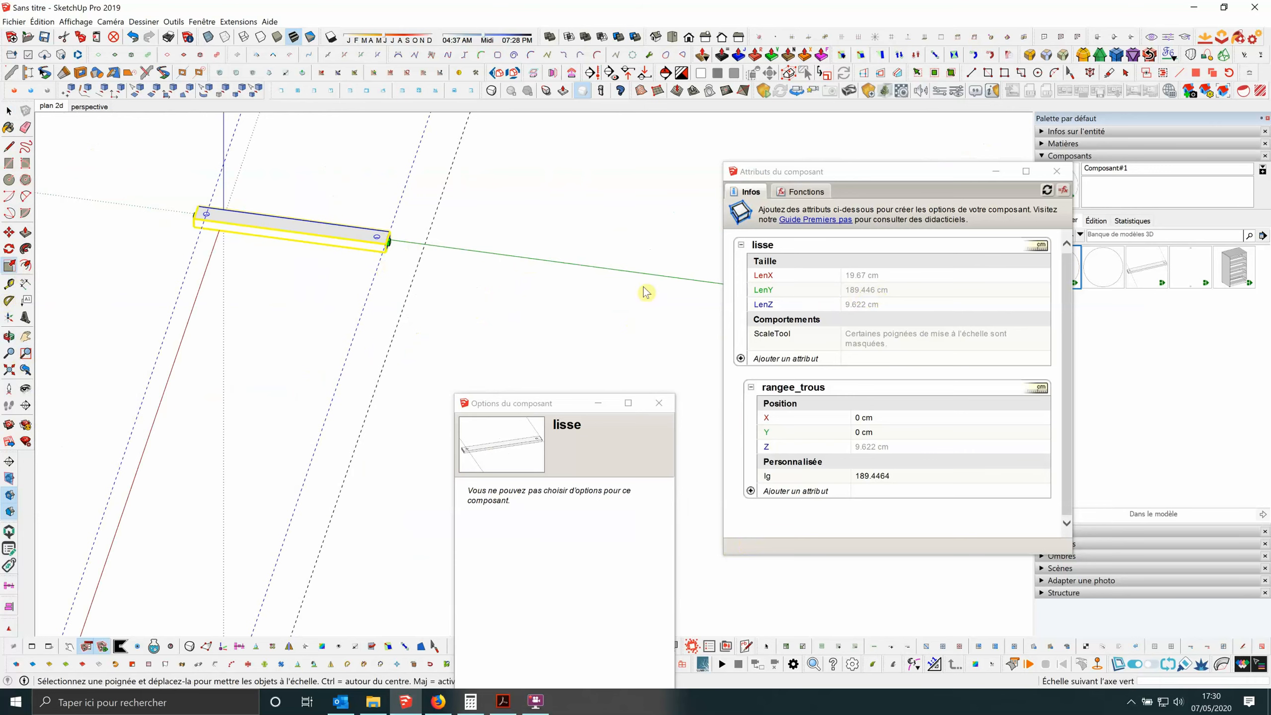
pyautogui.moveTo(645, 293); pyautogui.dragTo(505, 296, button='middle')
pyautogui.click(9, 110)
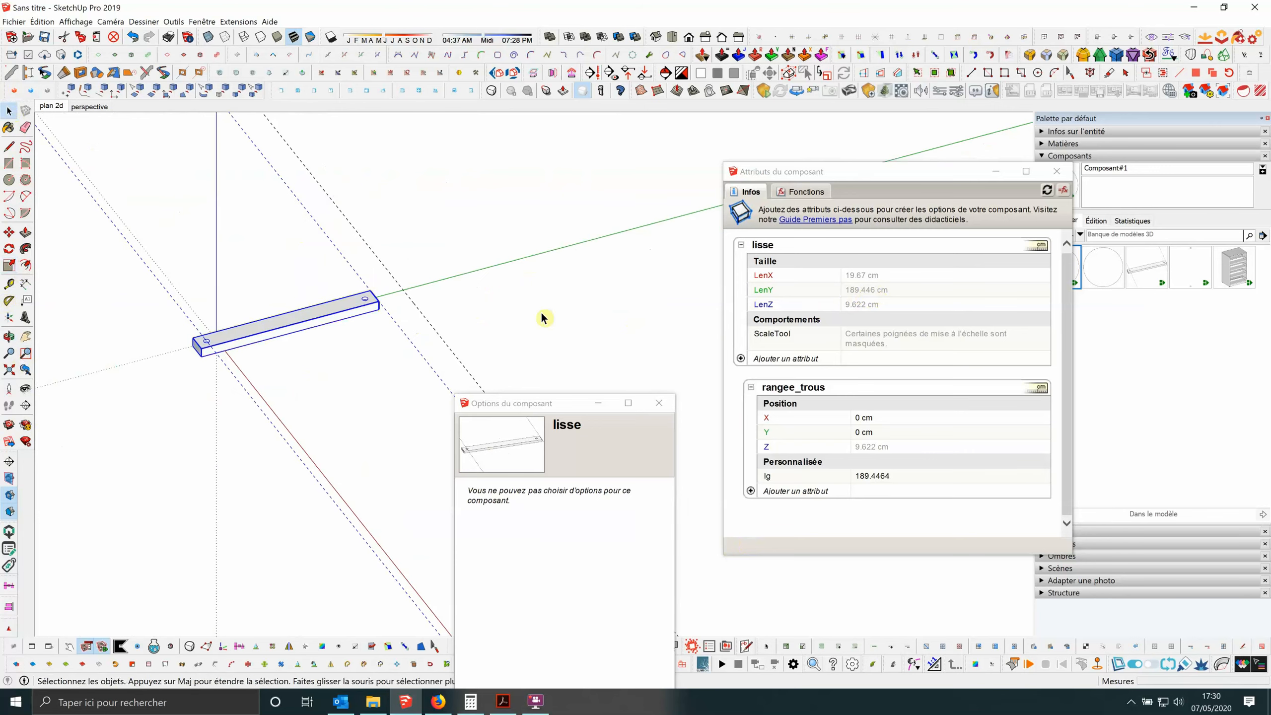
# Examine the hole layout on the shortened beam from several angles, keeping the component options window out of the way.
pyautogui.click(364, 392)
pyautogui.scroll(2, 357, 312)
pyautogui.scroll(2, 424, 279)
pyautogui.scroll(-2, 406, 283)
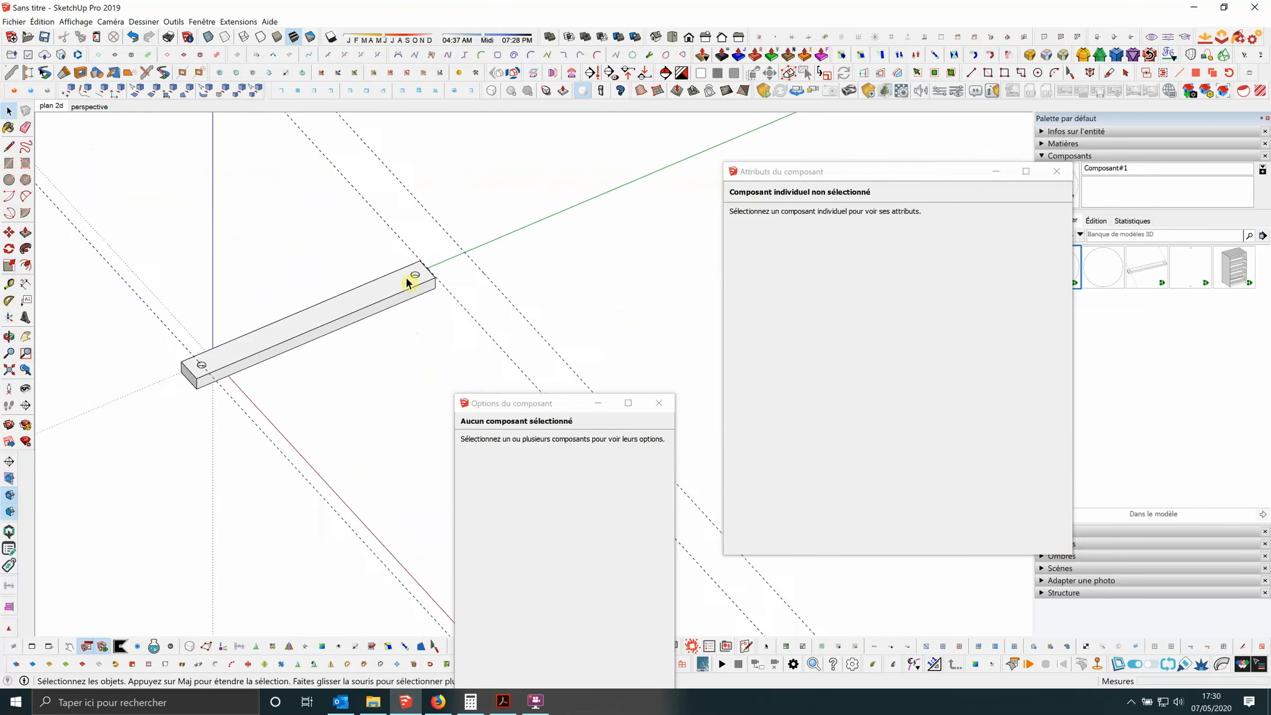
pyautogui.scroll(-1, 391, 295)
pyautogui.click(369, 305)
pyautogui.moveTo(331, 284); pyautogui.dragTo(399, 274, button='middle')
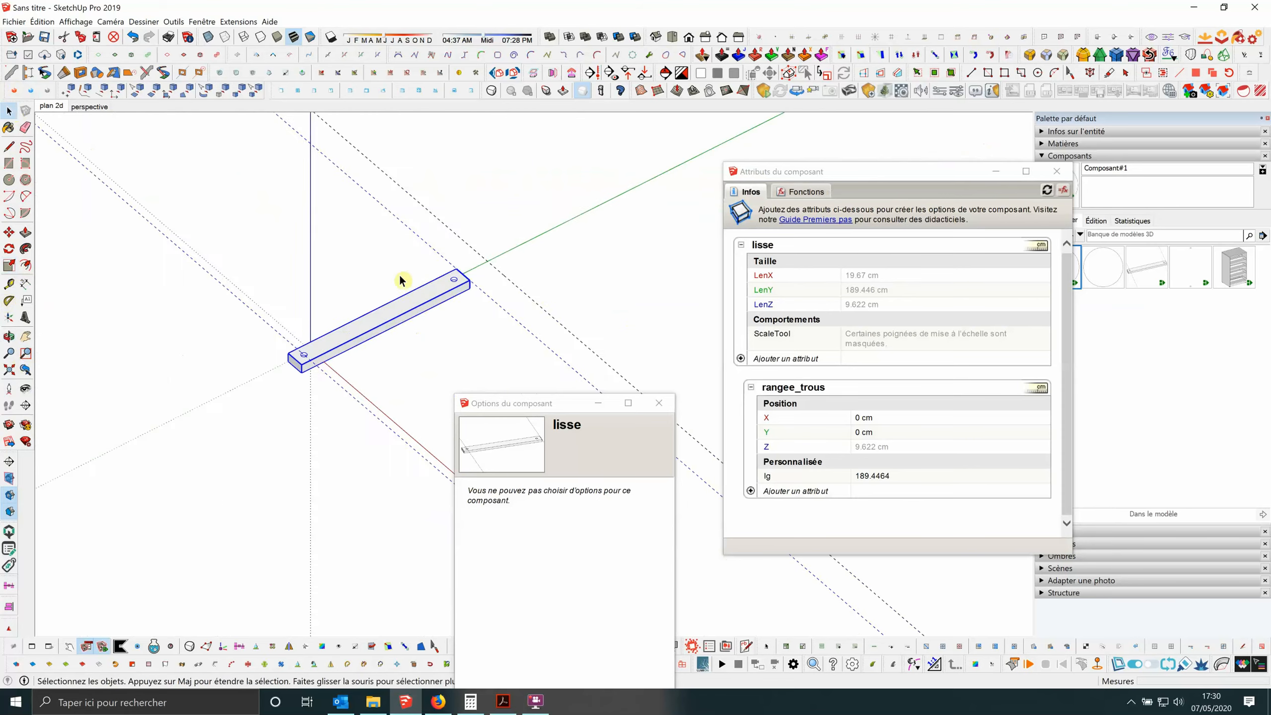
pyautogui.scroll(-2, 399, 275)
pyautogui.moveTo(508, 330); pyautogui.dragTo(420, 284, button='middle')
pyautogui.scroll(3, 420, 284)
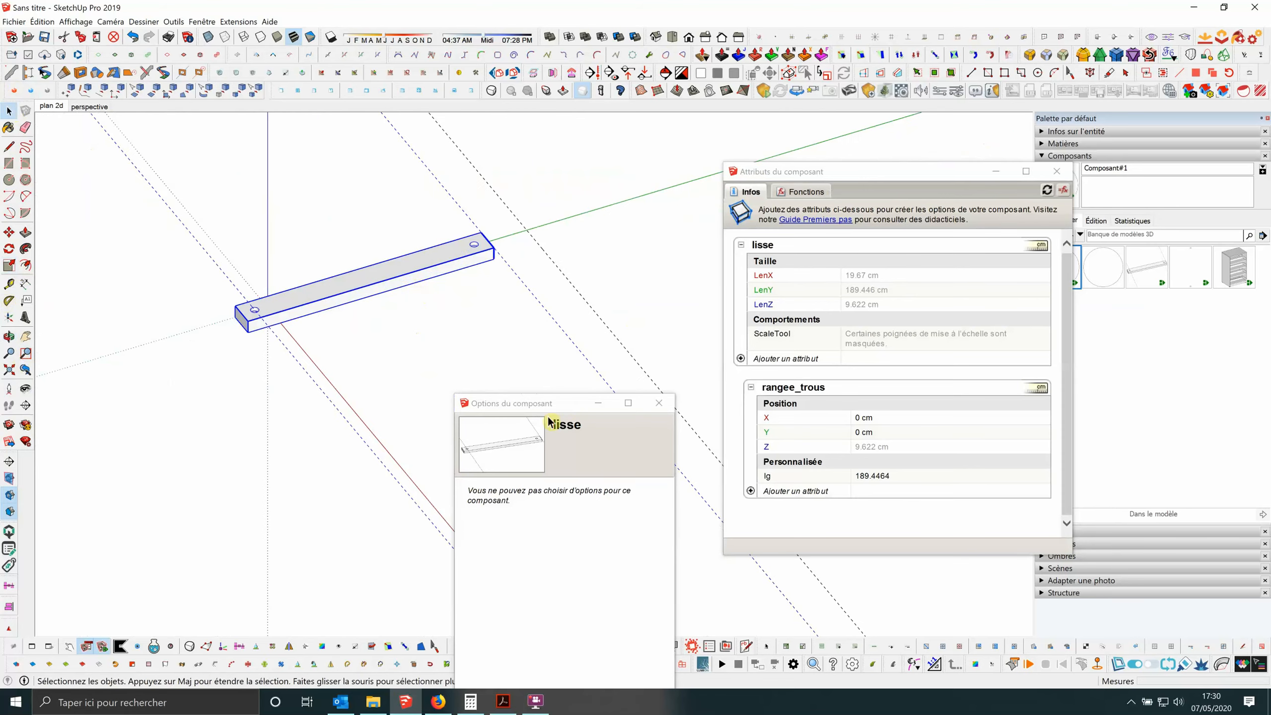
pyautogui.moveTo(569, 409); pyautogui.dragTo(572, 316)
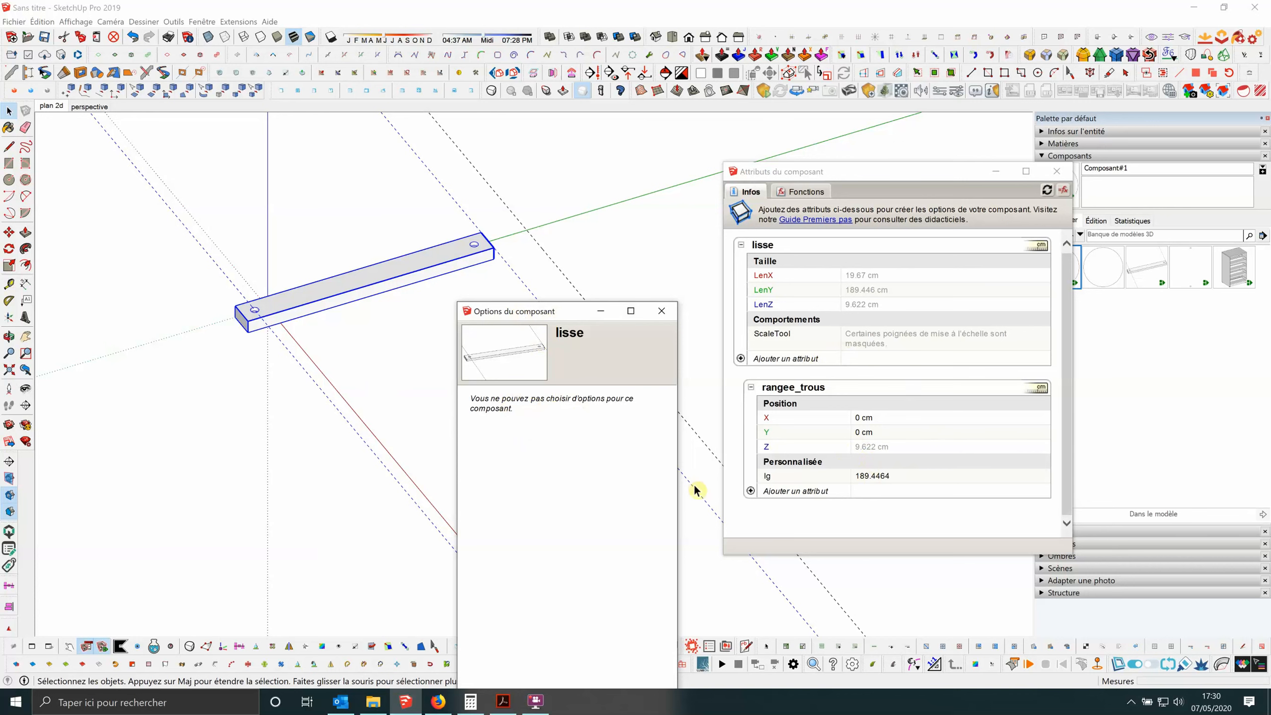
pyautogui.moveTo(377, 389); pyautogui.dragTo(301, 349, button='middle')
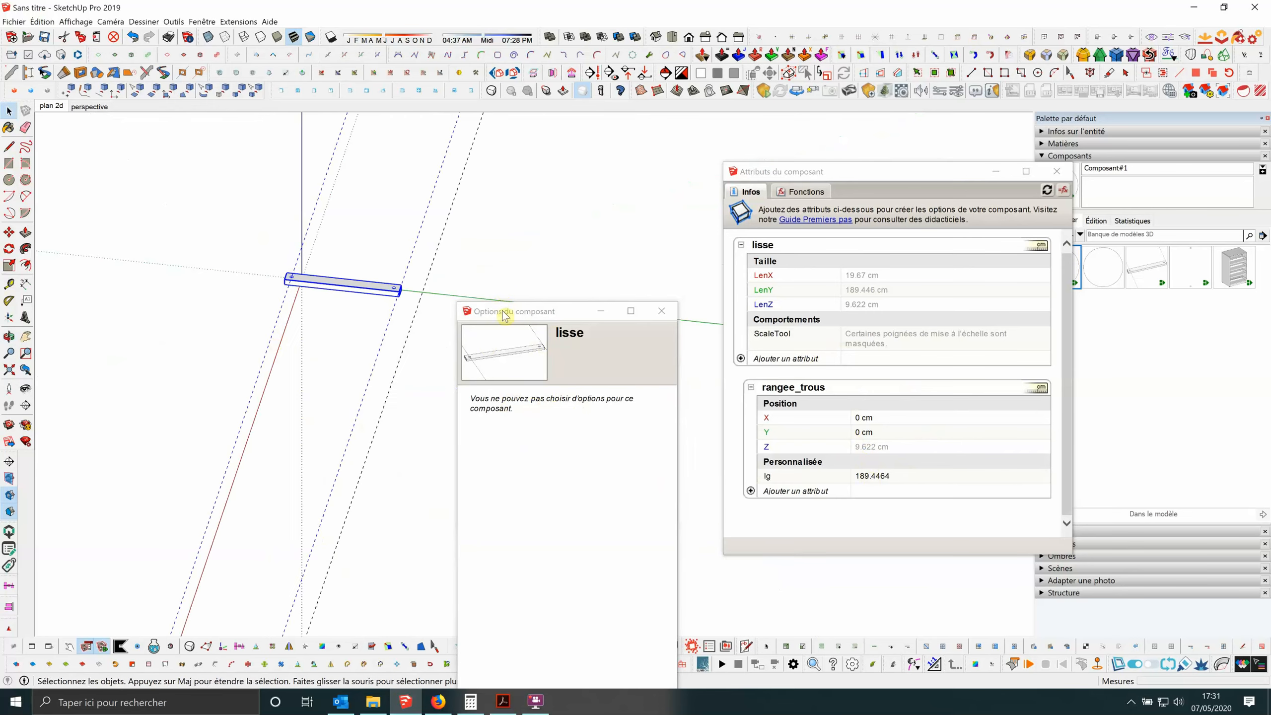
pyautogui.moveTo(504, 315); pyautogui.dragTo(556, 366)
pyautogui.scroll(5, 383, 284)
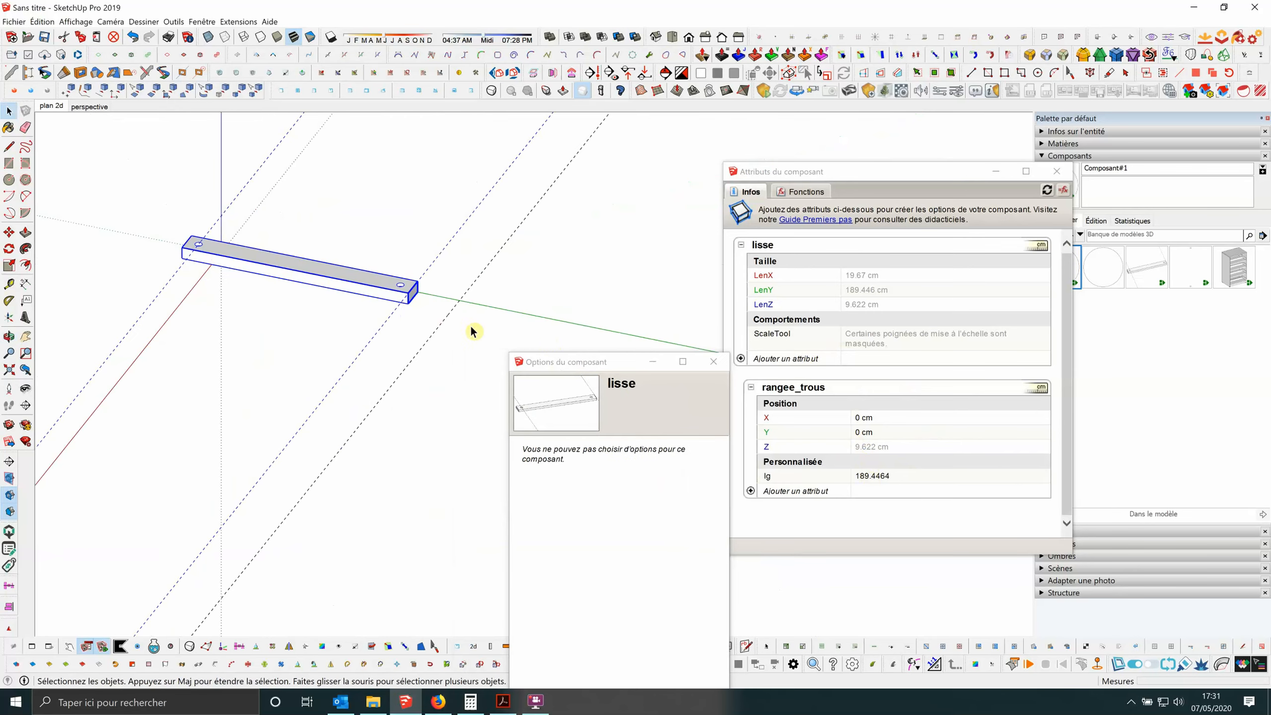
pyautogui.scroll(-1, 499, 313)
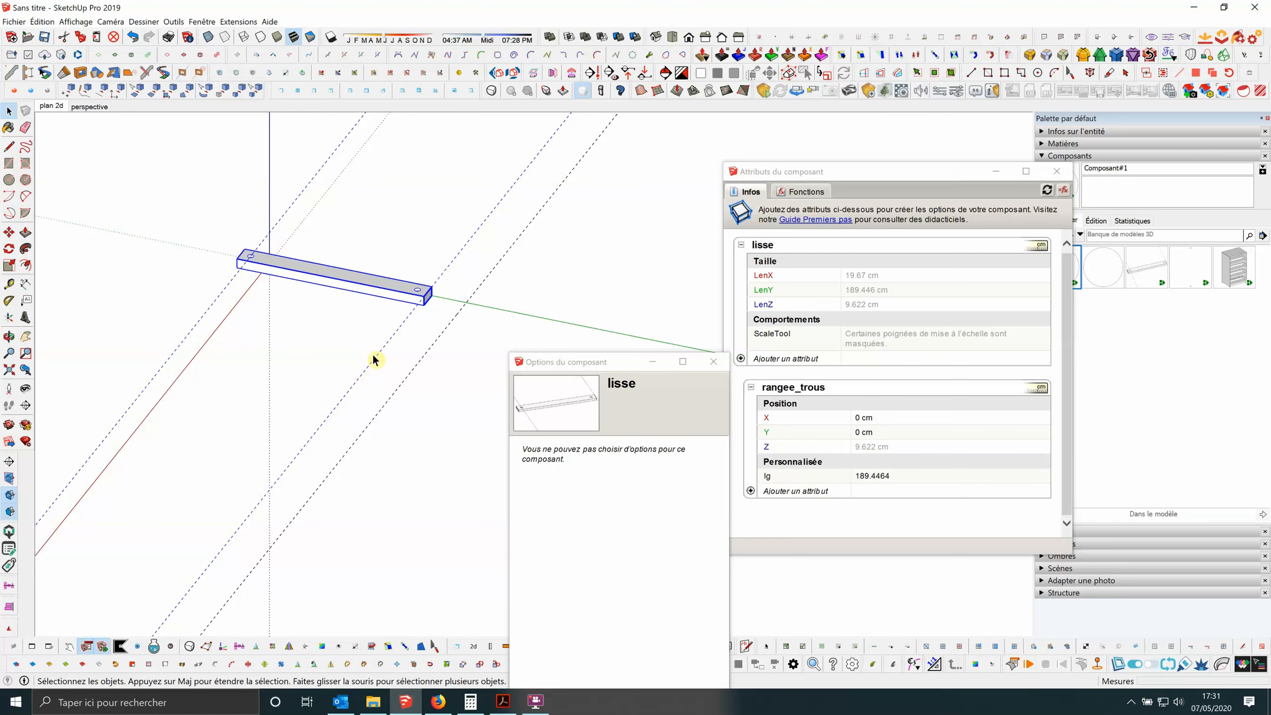
# Scale the beam along its length to about 284 cm and check its holes.
pyautogui.click(9, 265)
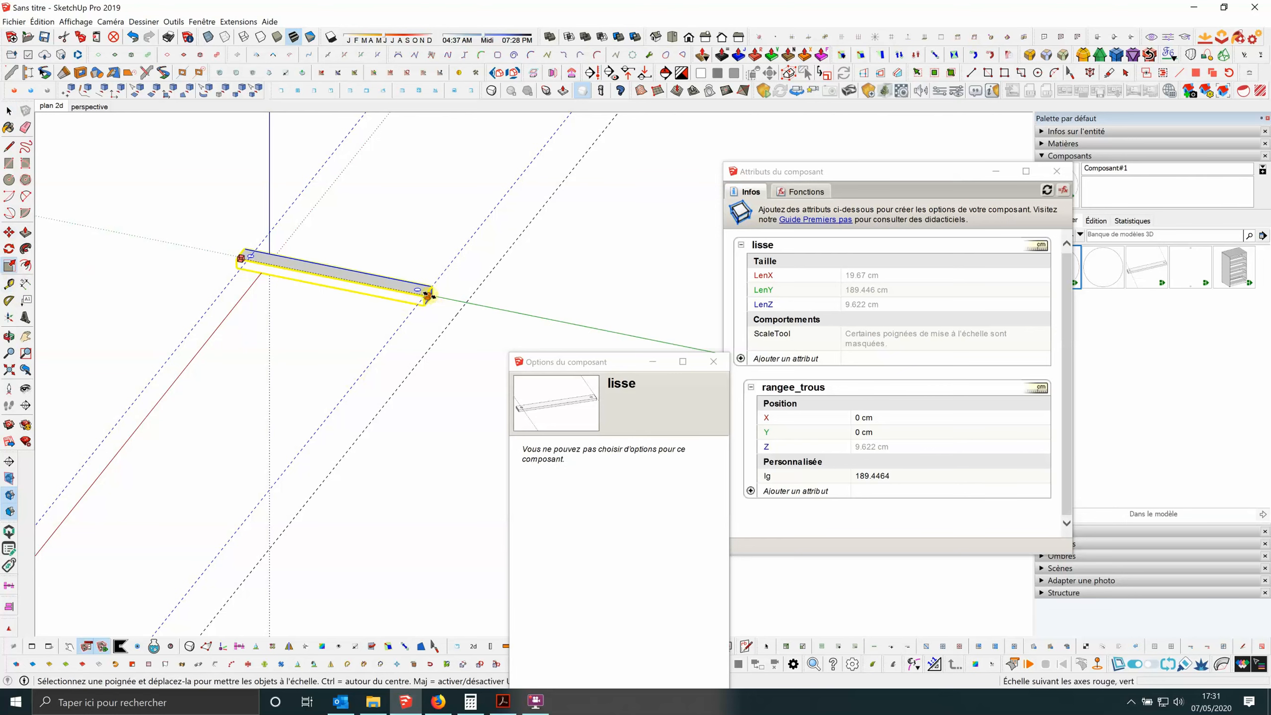
pyautogui.moveTo(431, 295); pyautogui.dragTo(462, 300)
pyautogui.moveTo(462, 301); pyautogui.dragTo(584, 343, button='middle')
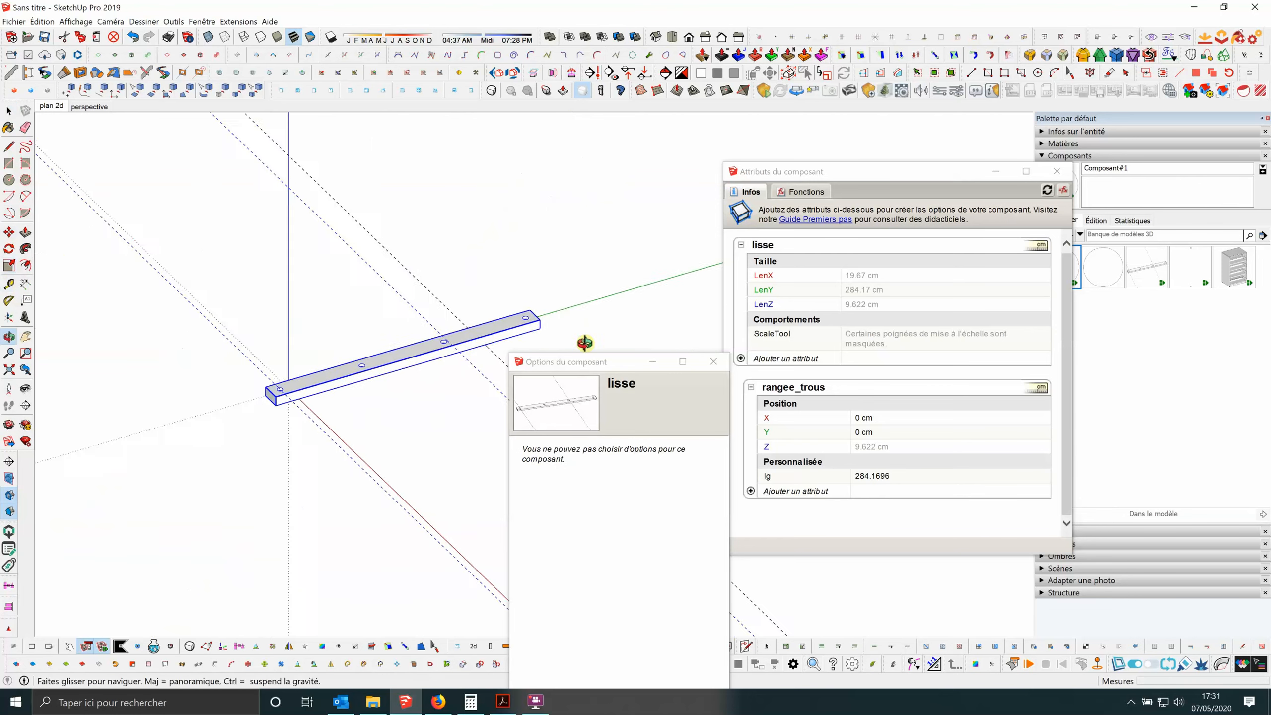
pyautogui.scroll(3, 363, 352)
pyautogui.scroll(-2, 170, 250)
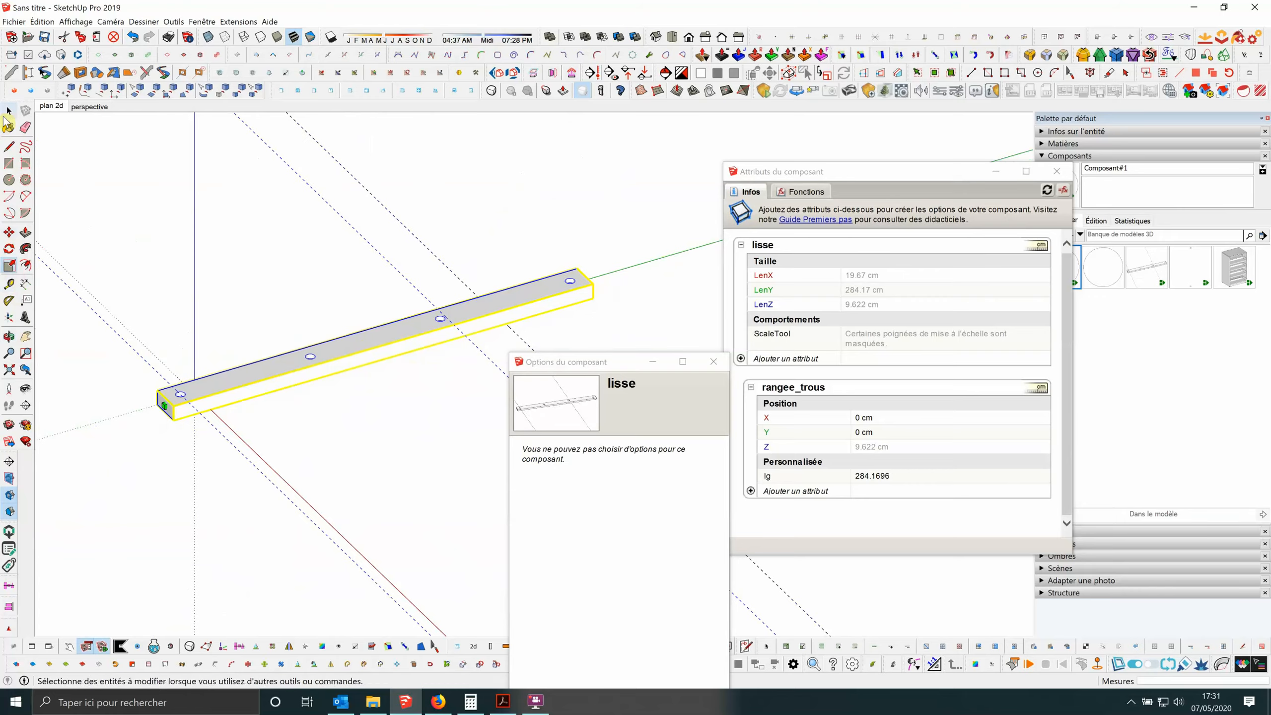